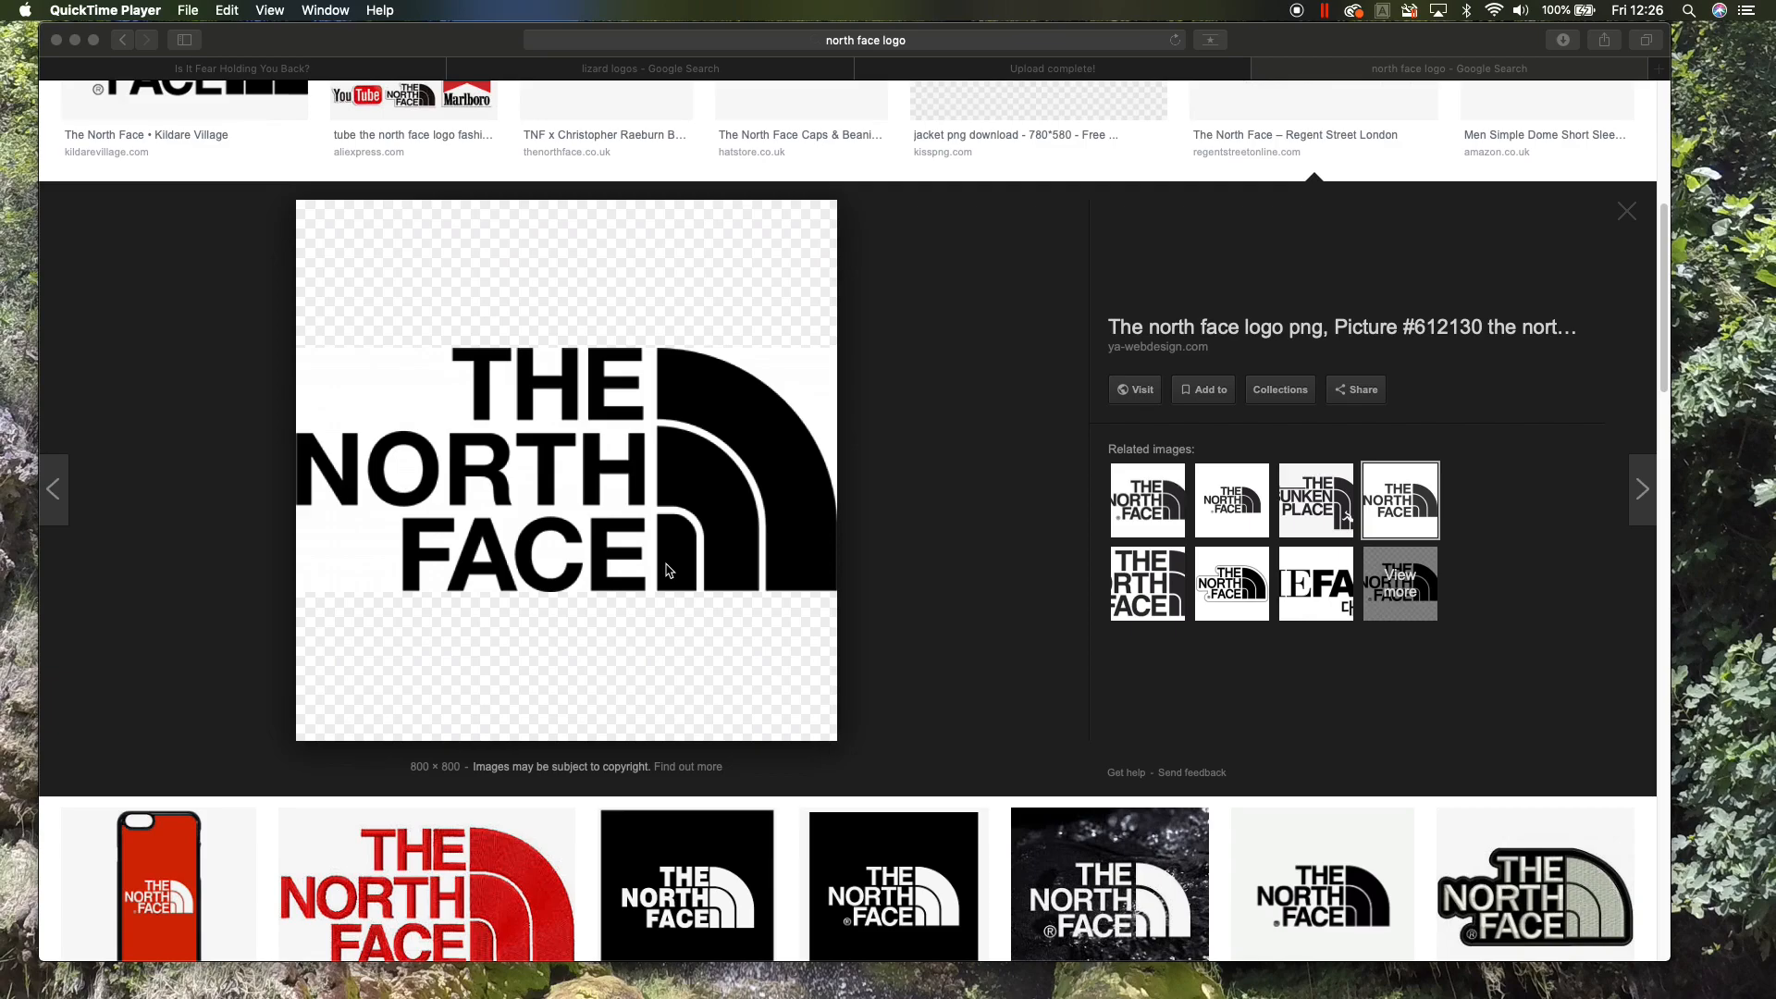
Step: Copy the enlarged North Face logo image from the search results and switch to CorelDRAW with its window maximized
{"action": "right_click", "coordinate": [568, 457]}
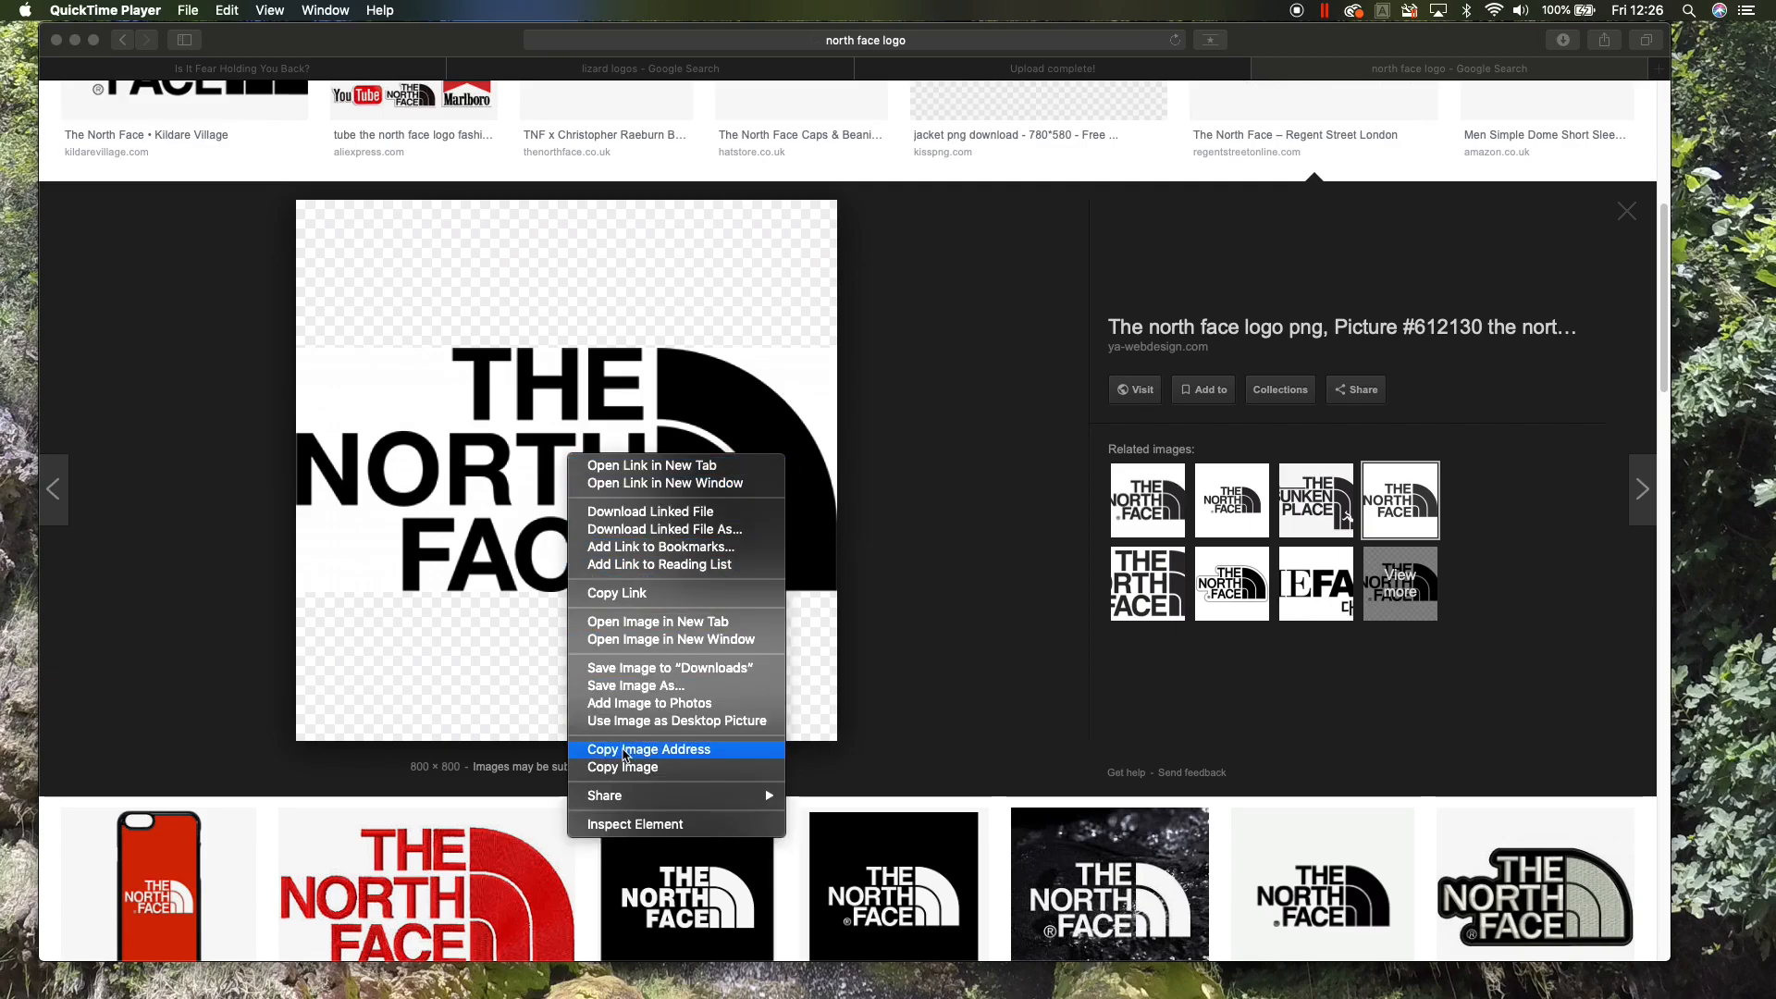
{"action": "left_click", "coordinate": [623, 767]}
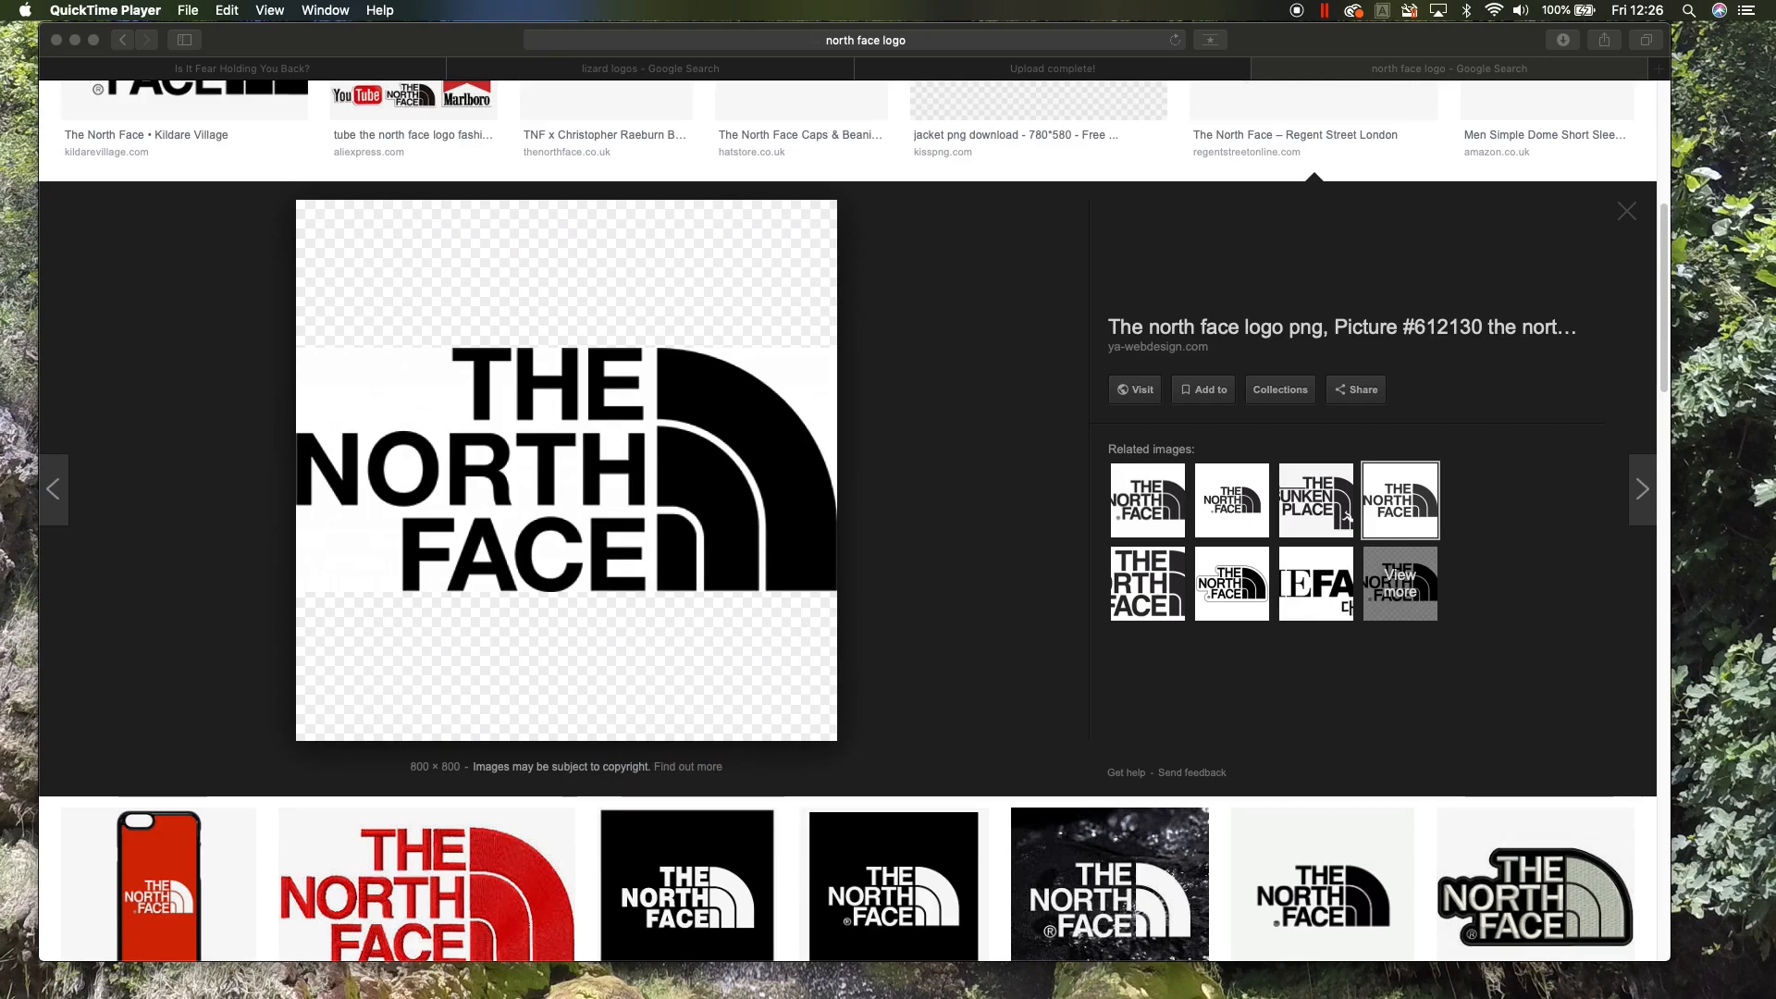
{"action": "mouse_move", "coordinate": [583, 980]}
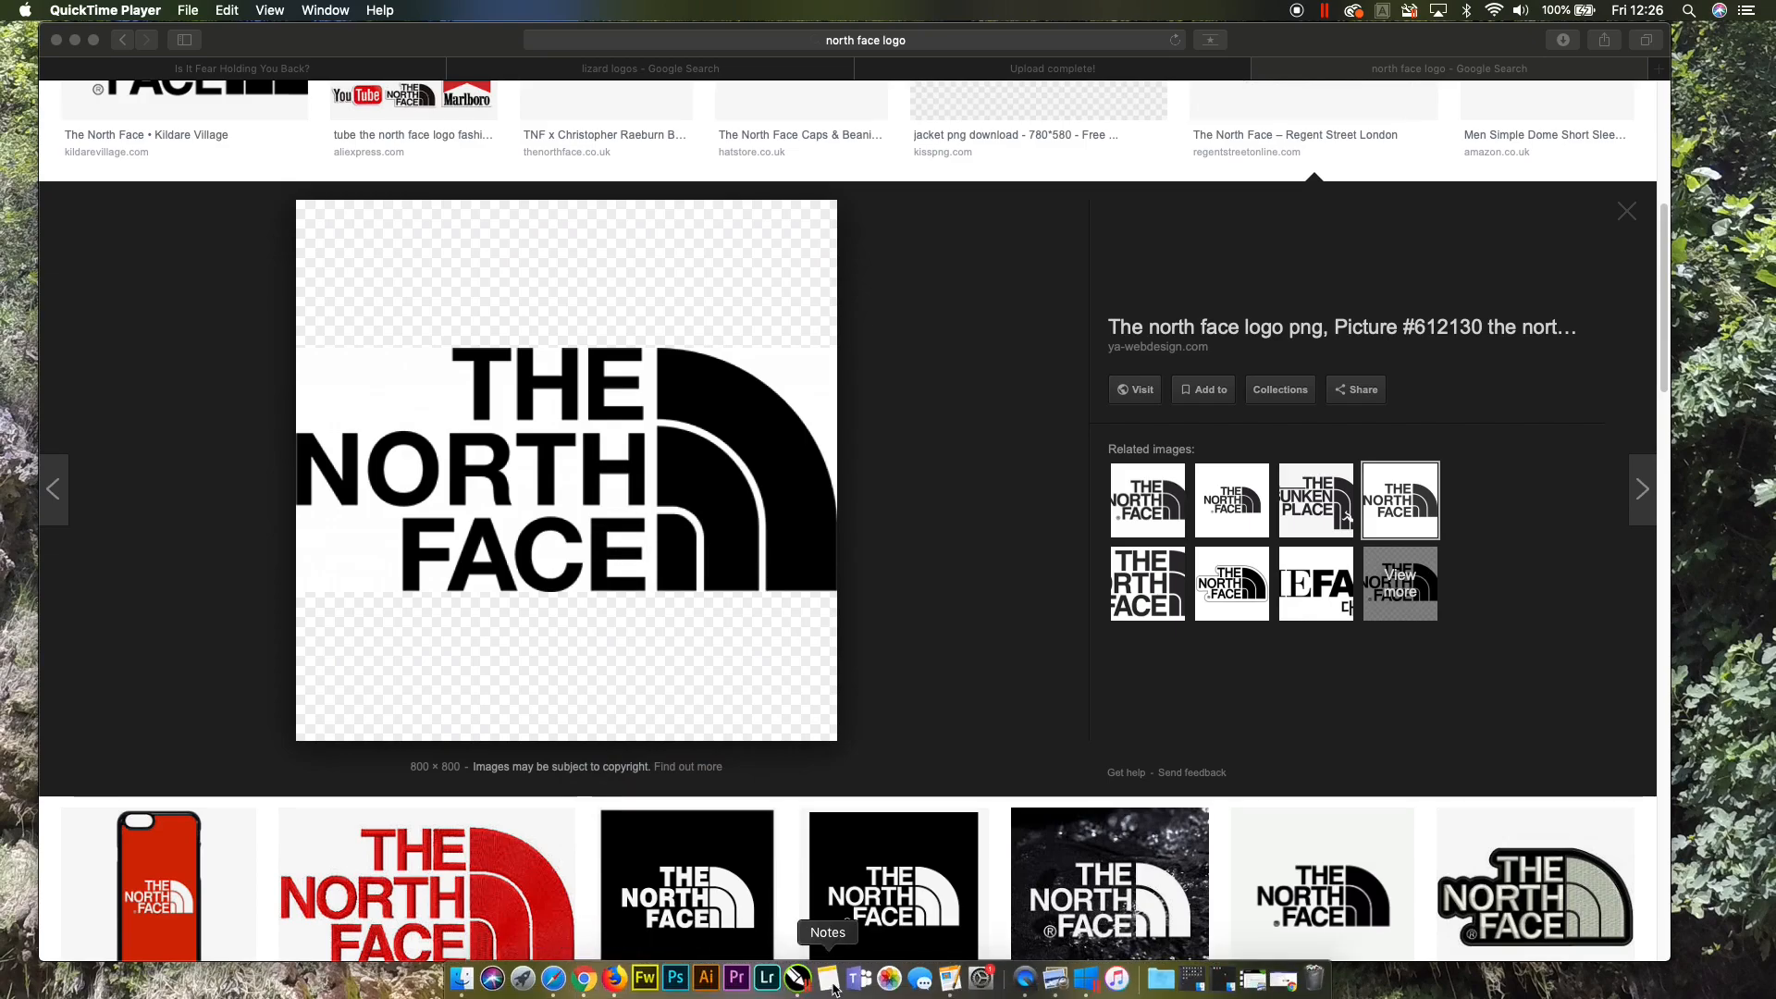
{"action": "left_click", "coordinate": [796, 980]}
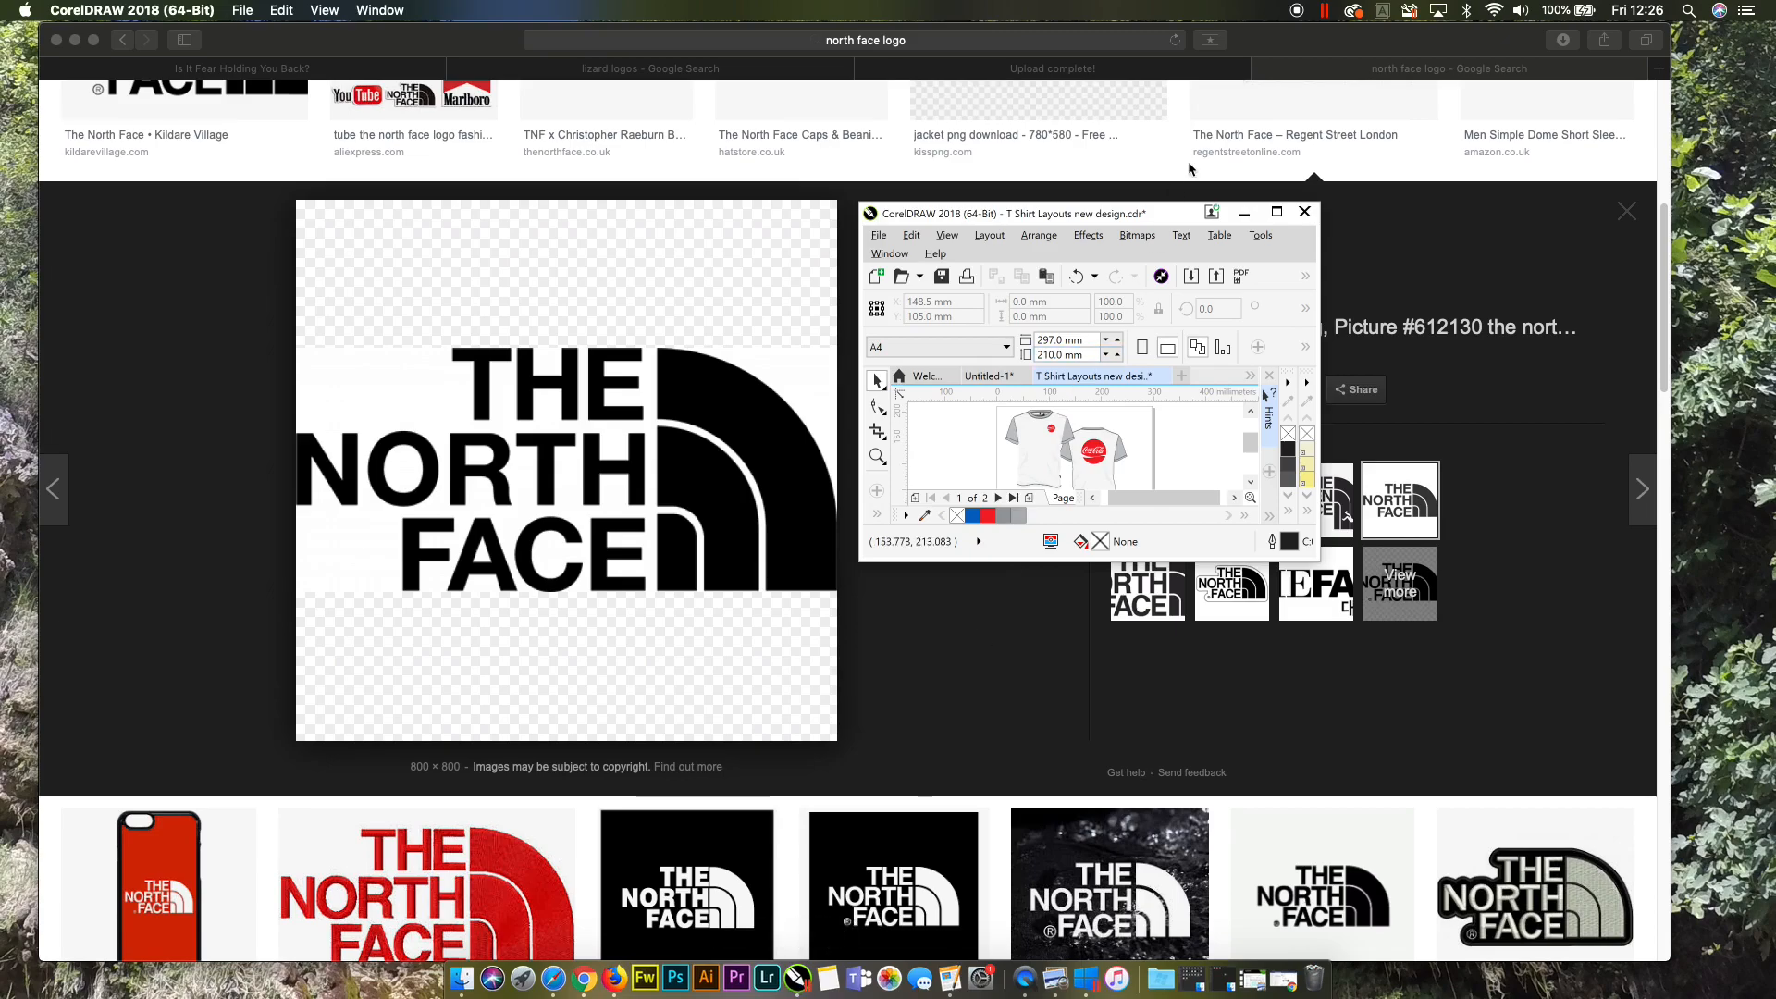
{"action": "left_click", "coordinate": [1274, 219]}
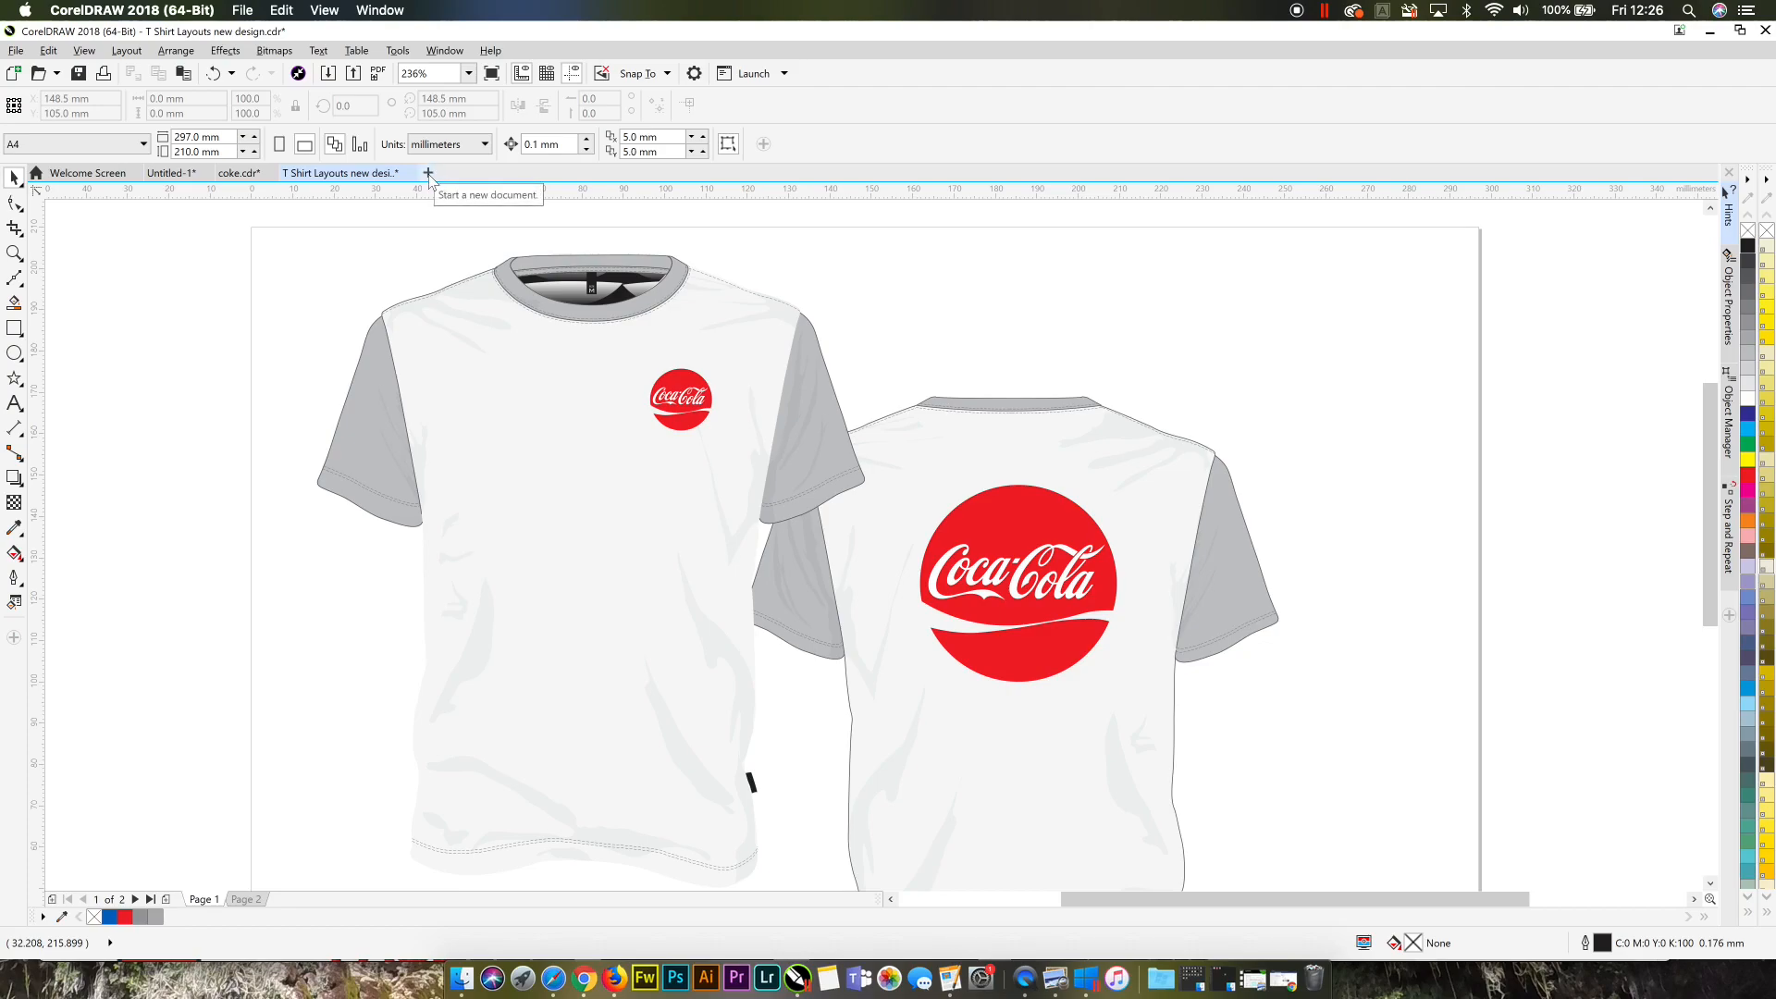
Step: Start a new document and paste the copied North Face logo onto the page
{"action": "left_click", "coordinate": [429, 173]}
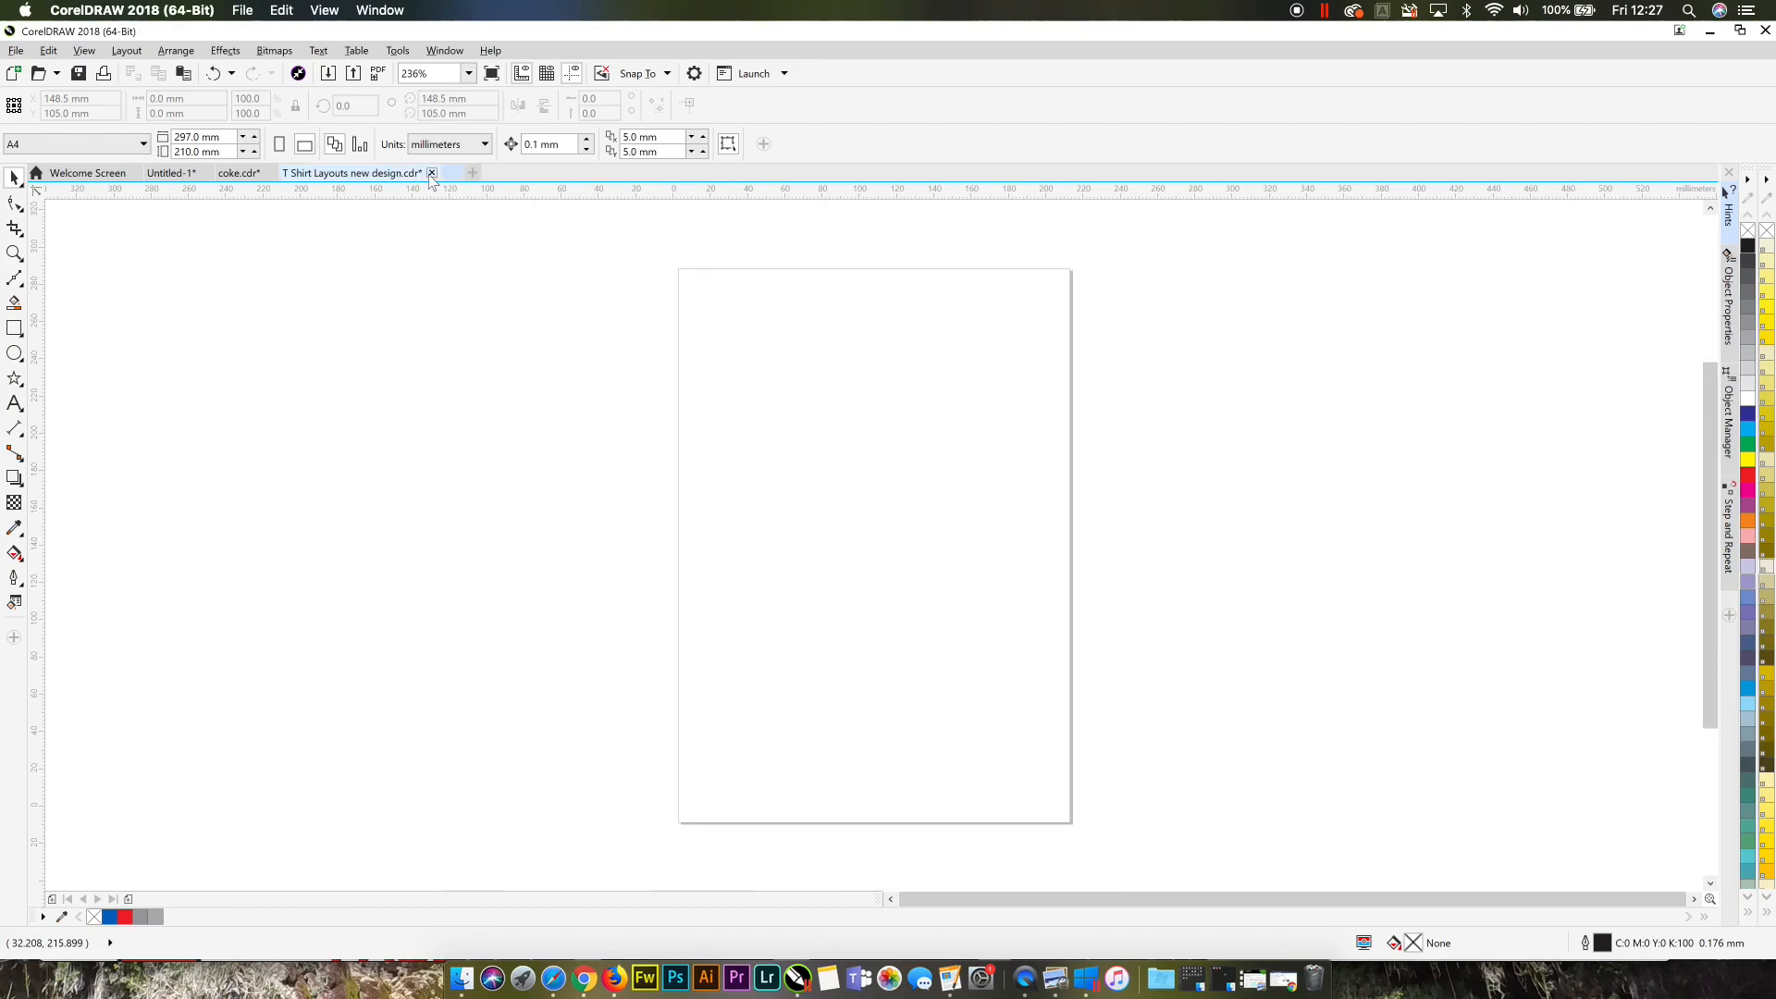
{"action": "right_click", "coordinate": [881, 380]}
{"action": "left_click", "coordinate": [962, 515]}
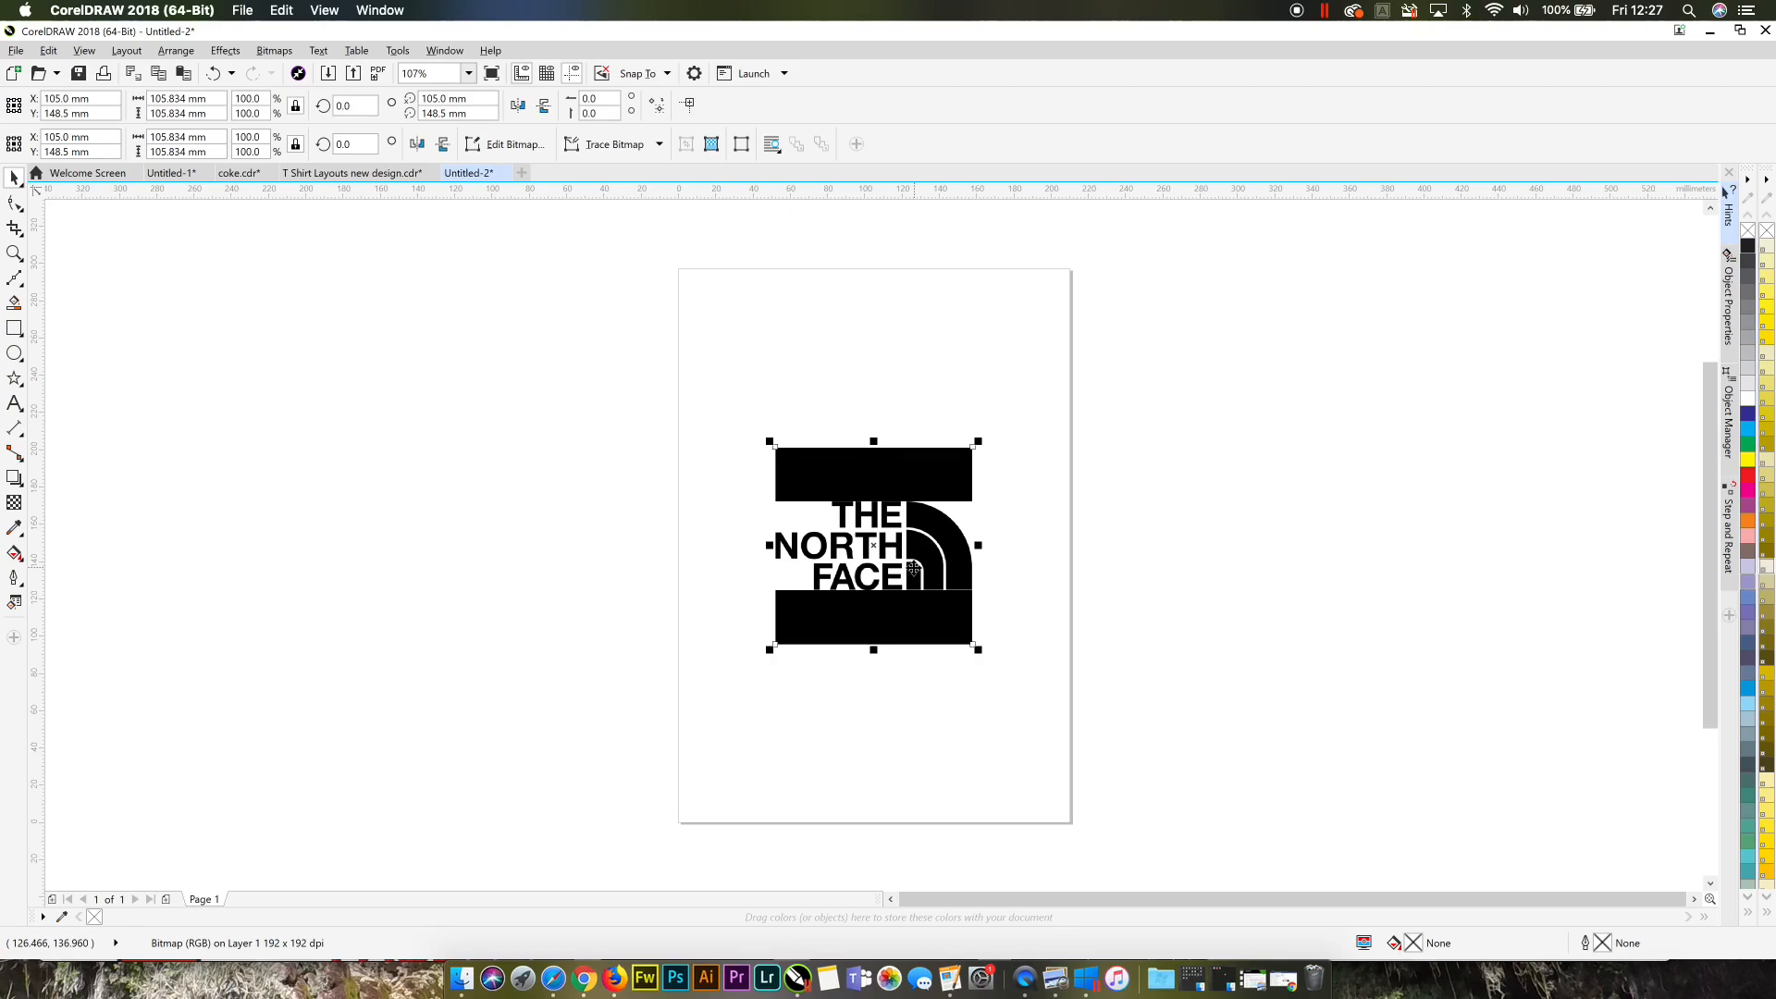
{"action": "left_click", "coordinate": [1017, 479]}
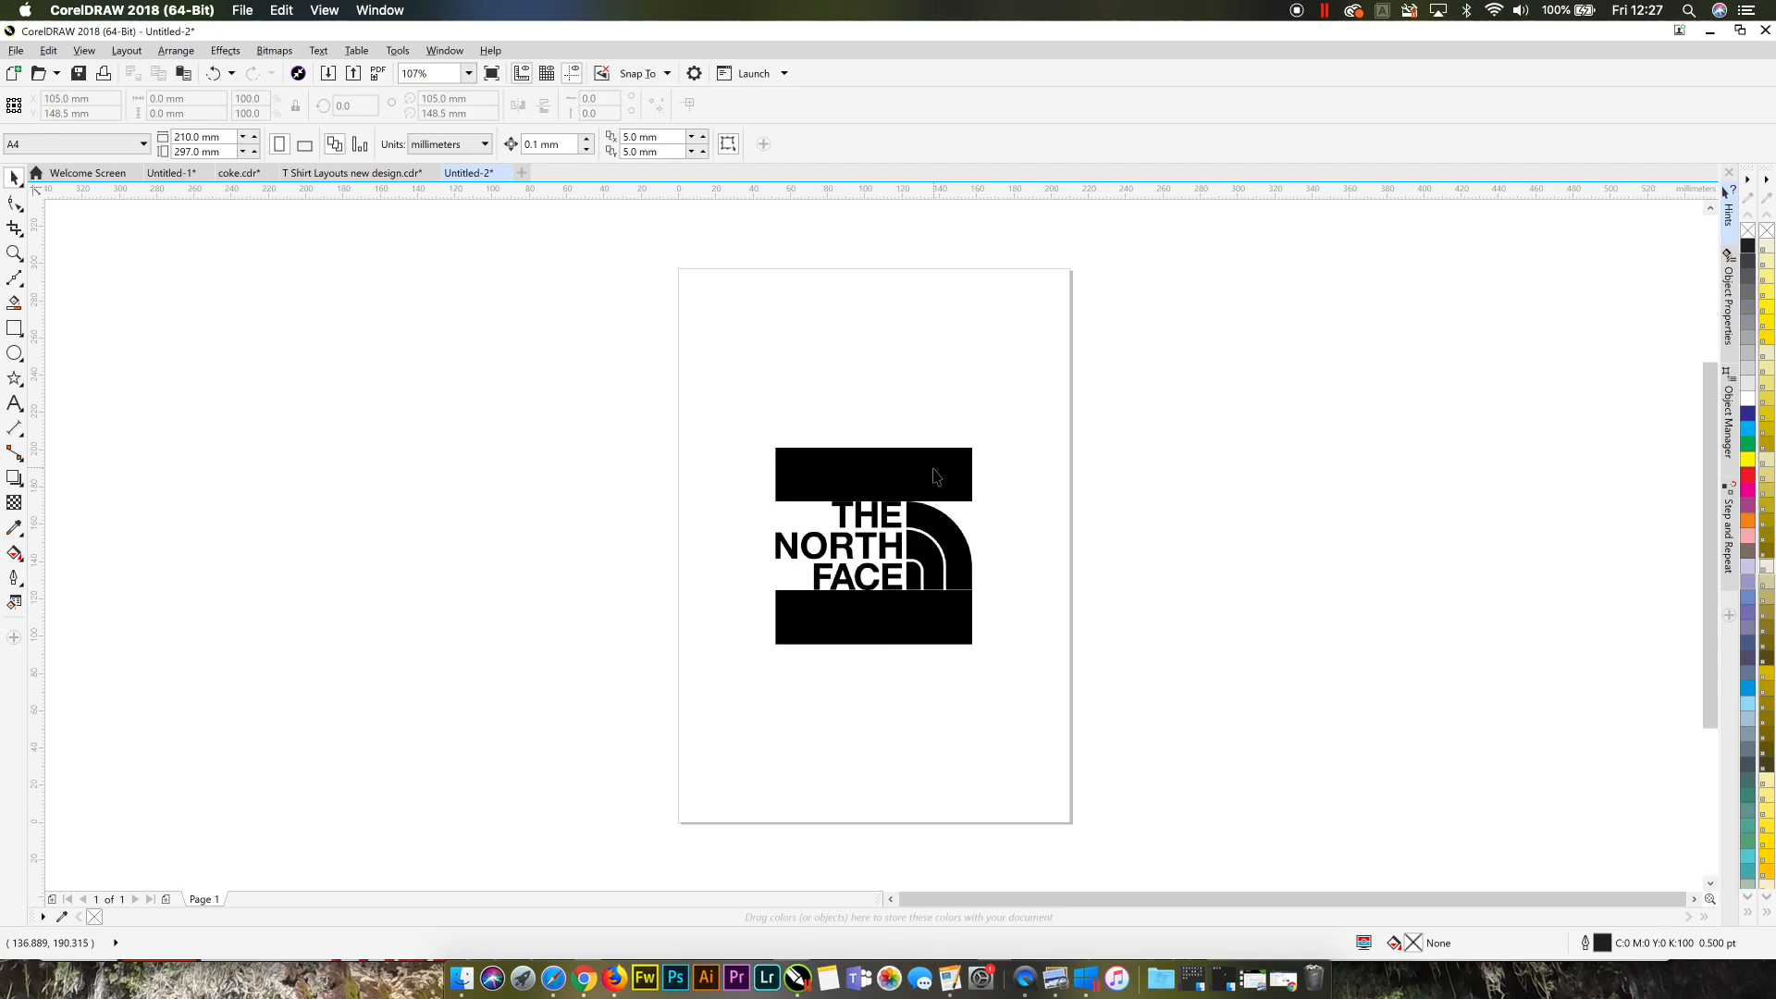
Step: Scale the pasted logo bitmap up proportionally to about 150 mm wide and move it to about X 162, Y 189 mm
{"action": "left_click", "coordinate": [936, 477]}
{"action": "left_click_drag", "start_coordinate": [974, 445], "coordinate": [1060, 359]}
{"action": "left_click_drag", "start_coordinate": [943, 514], "coordinate": [913, 498]}
{"action": "left_click", "coordinate": [681, 289]}
{"action": "scroll", "coordinate": [898, 417], "scroll_direction": "up", "scroll_amount": 4}
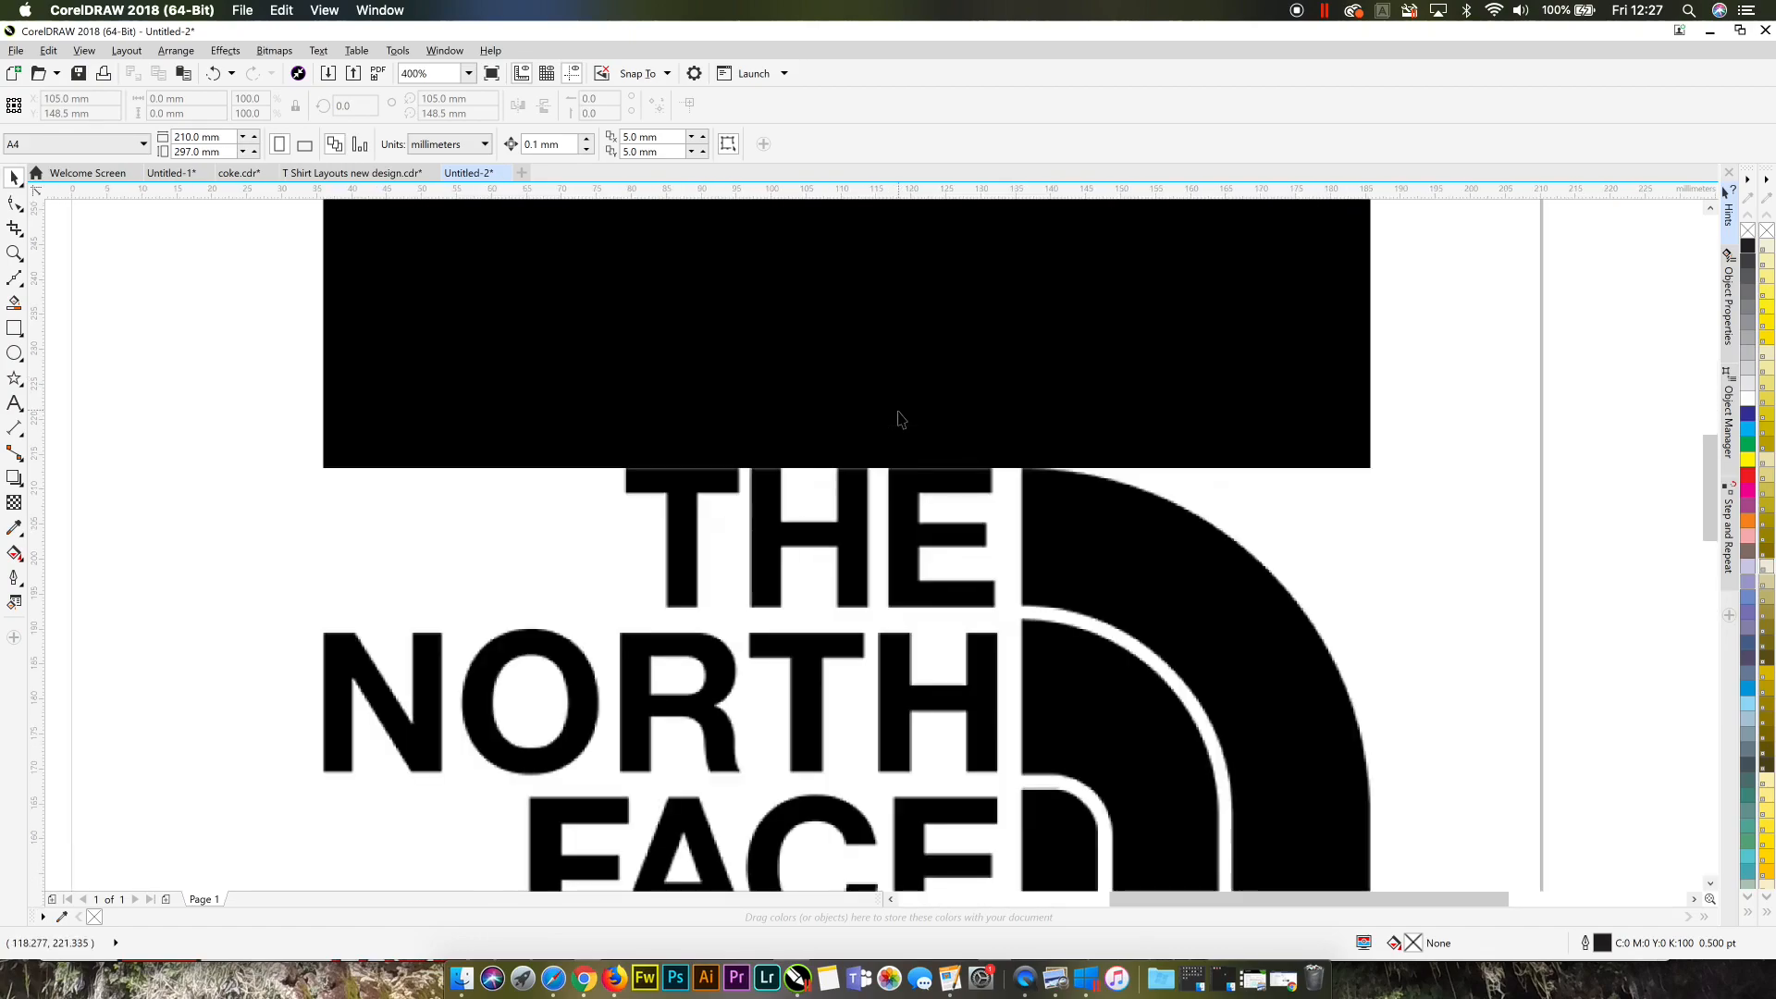
{"action": "scroll", "coordinate": [899, 417], "scroll_direction": "down", "scroll_amount": 4}
{"action": "left_click_drag", "start_coordinate": [900, 409], "coordinate": [1083, 460]}
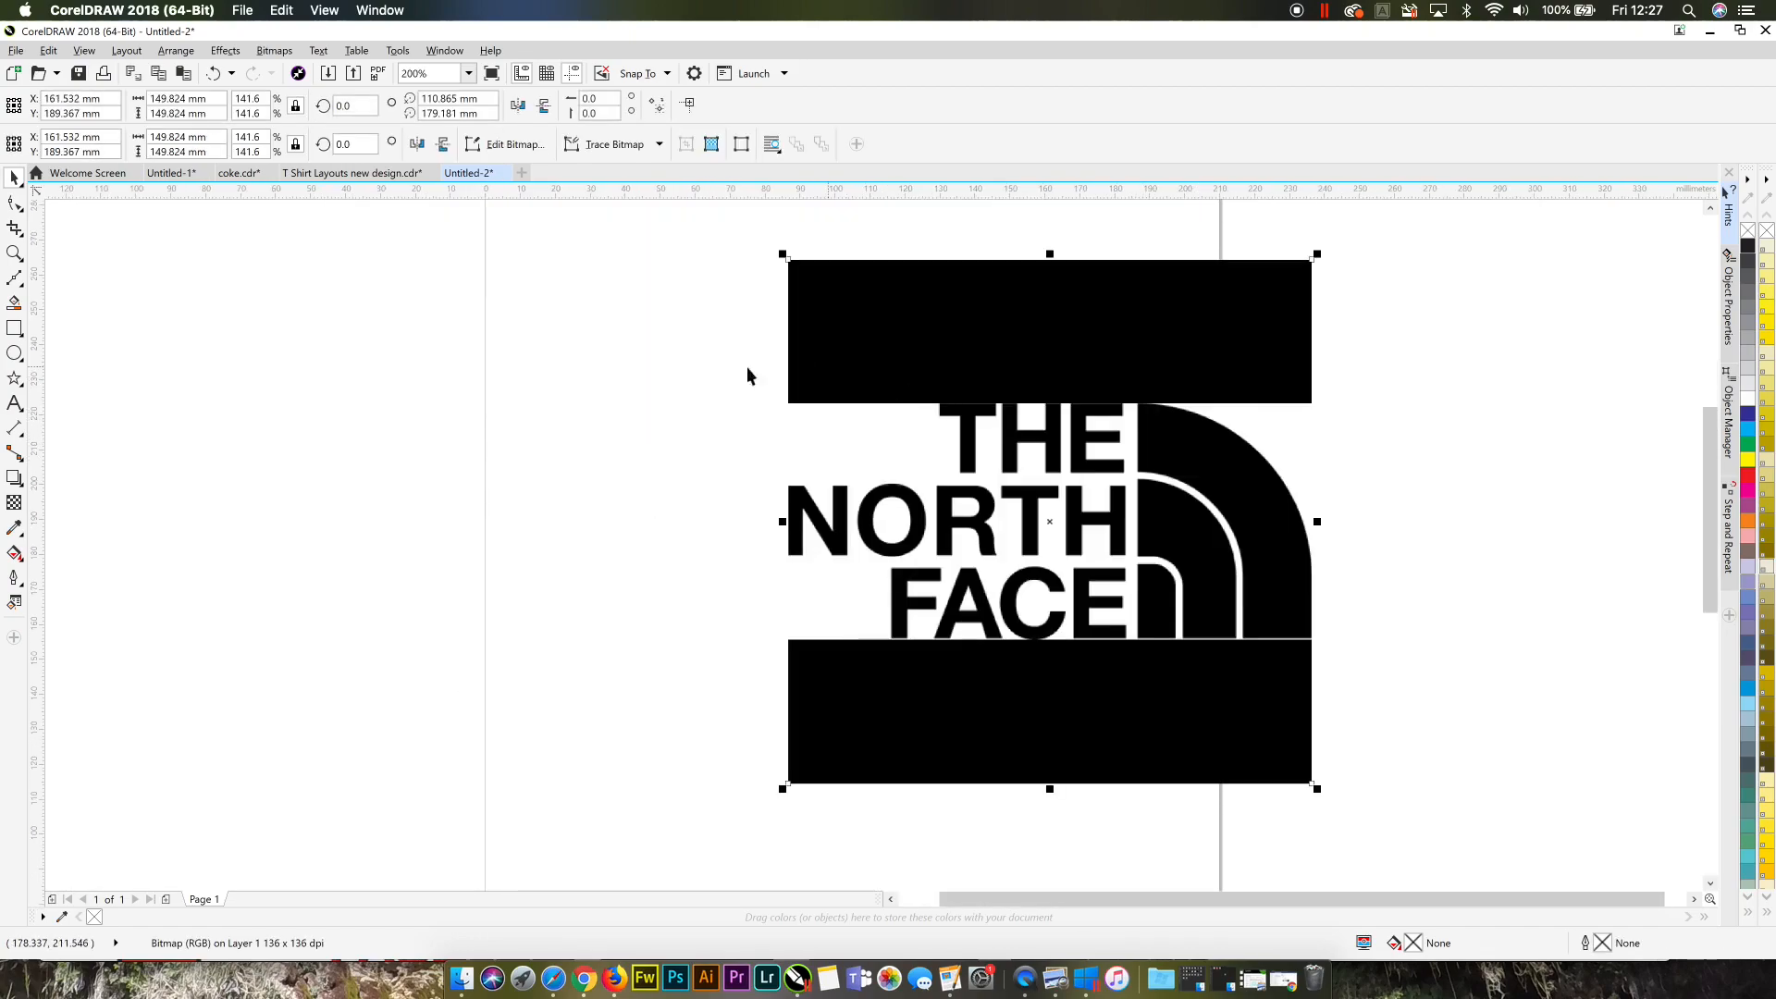
Step: Crop the logo bitmap to about 150 by 68 mm, cutting off the black bands above and below the logo
{"action": "left_click", "coordinate": [14, 228]}
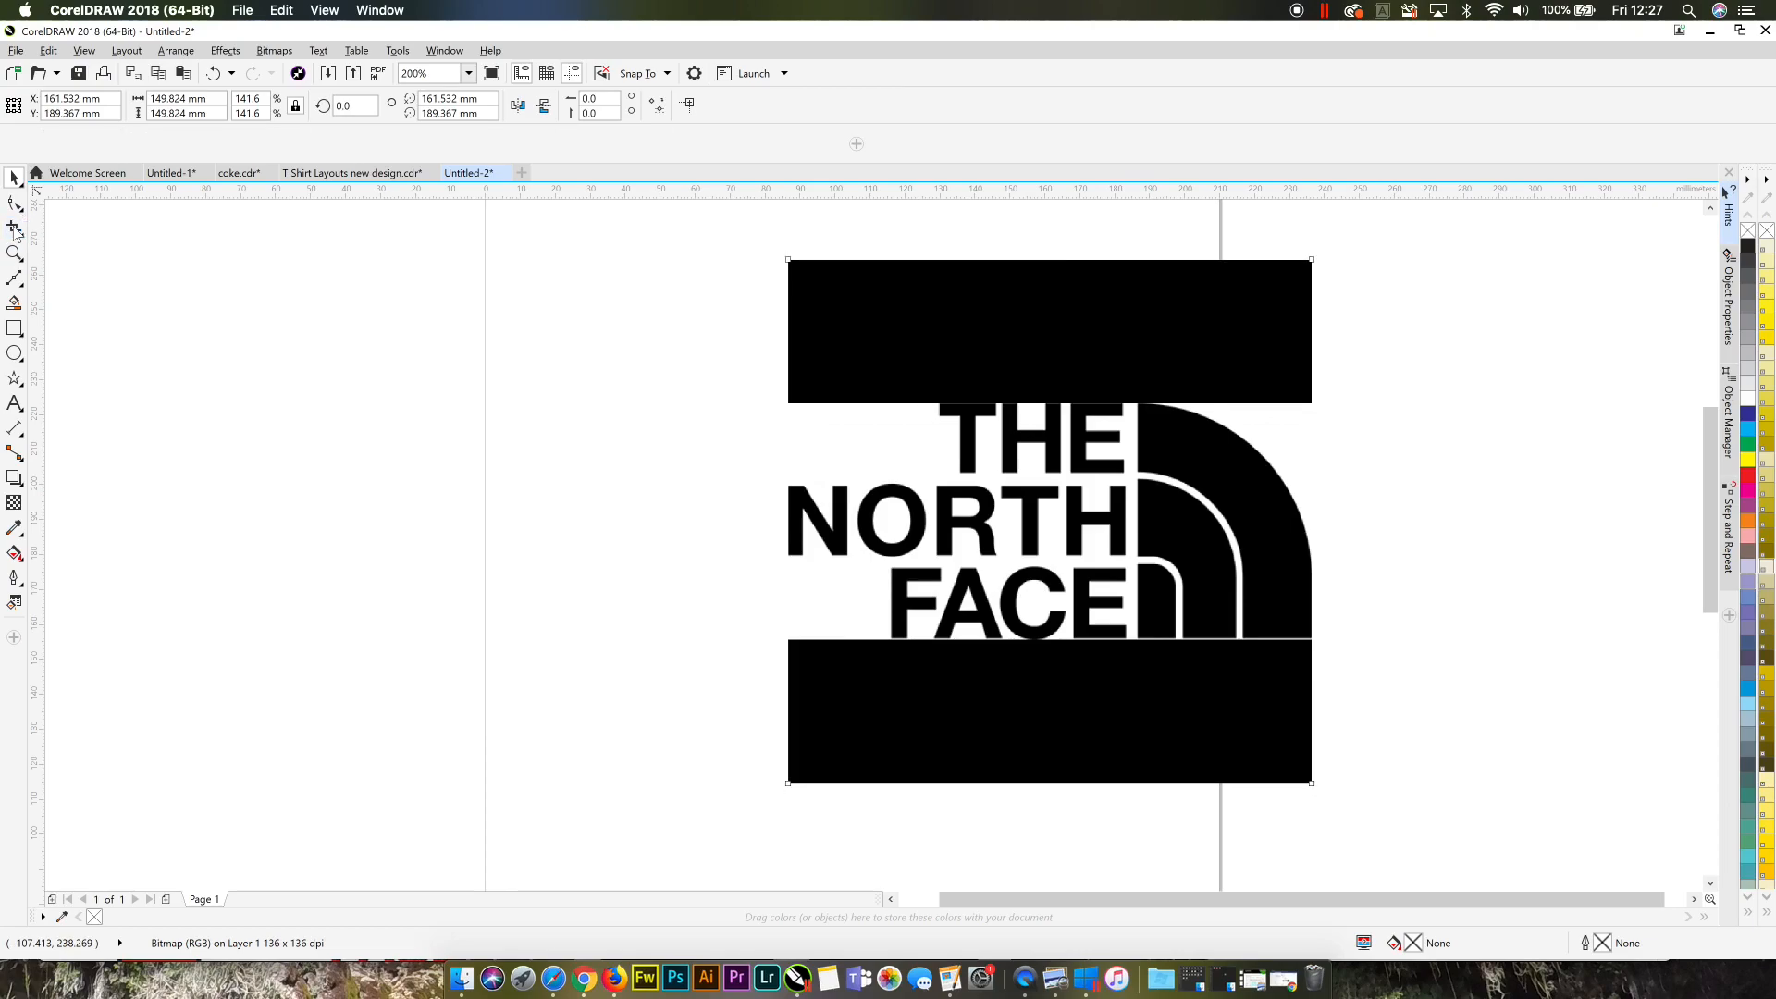
{"action": "left_click_drag", "start_coordinate": [790, 404], "coordinate": [1314, 638]}
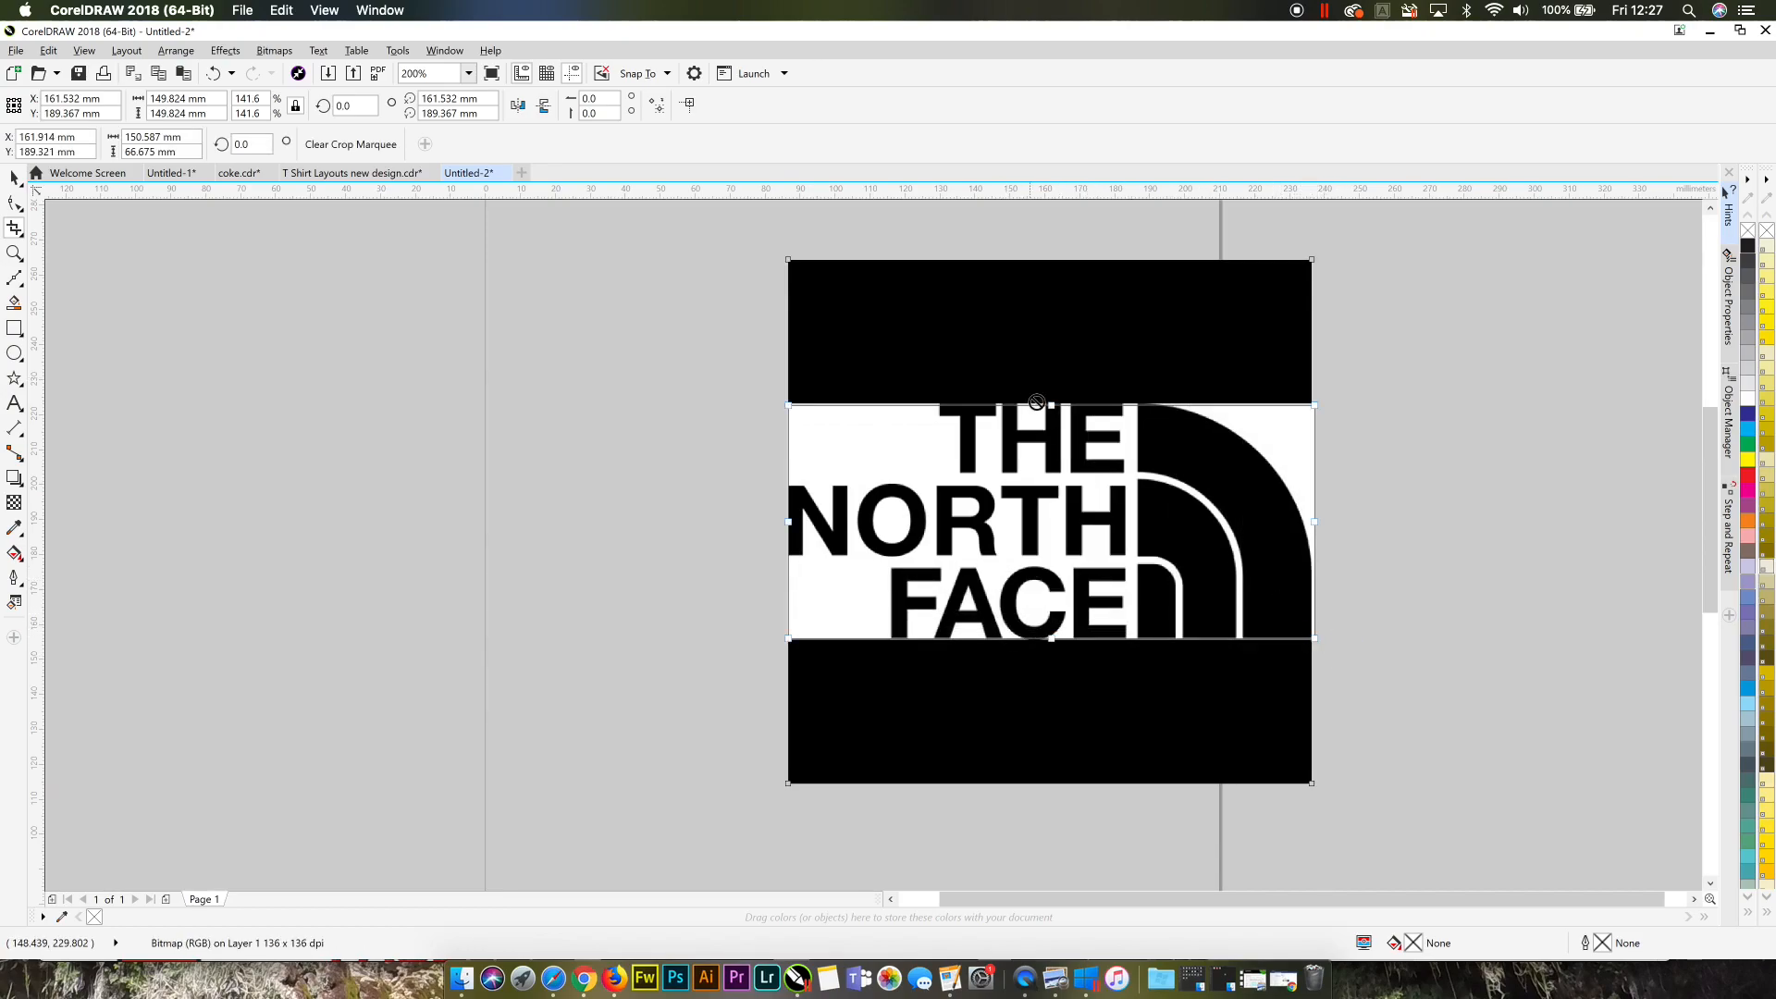
{"action": "left_click_drag", "start_coordinate": [1049, 404], "coordinate": [1043, 400]}
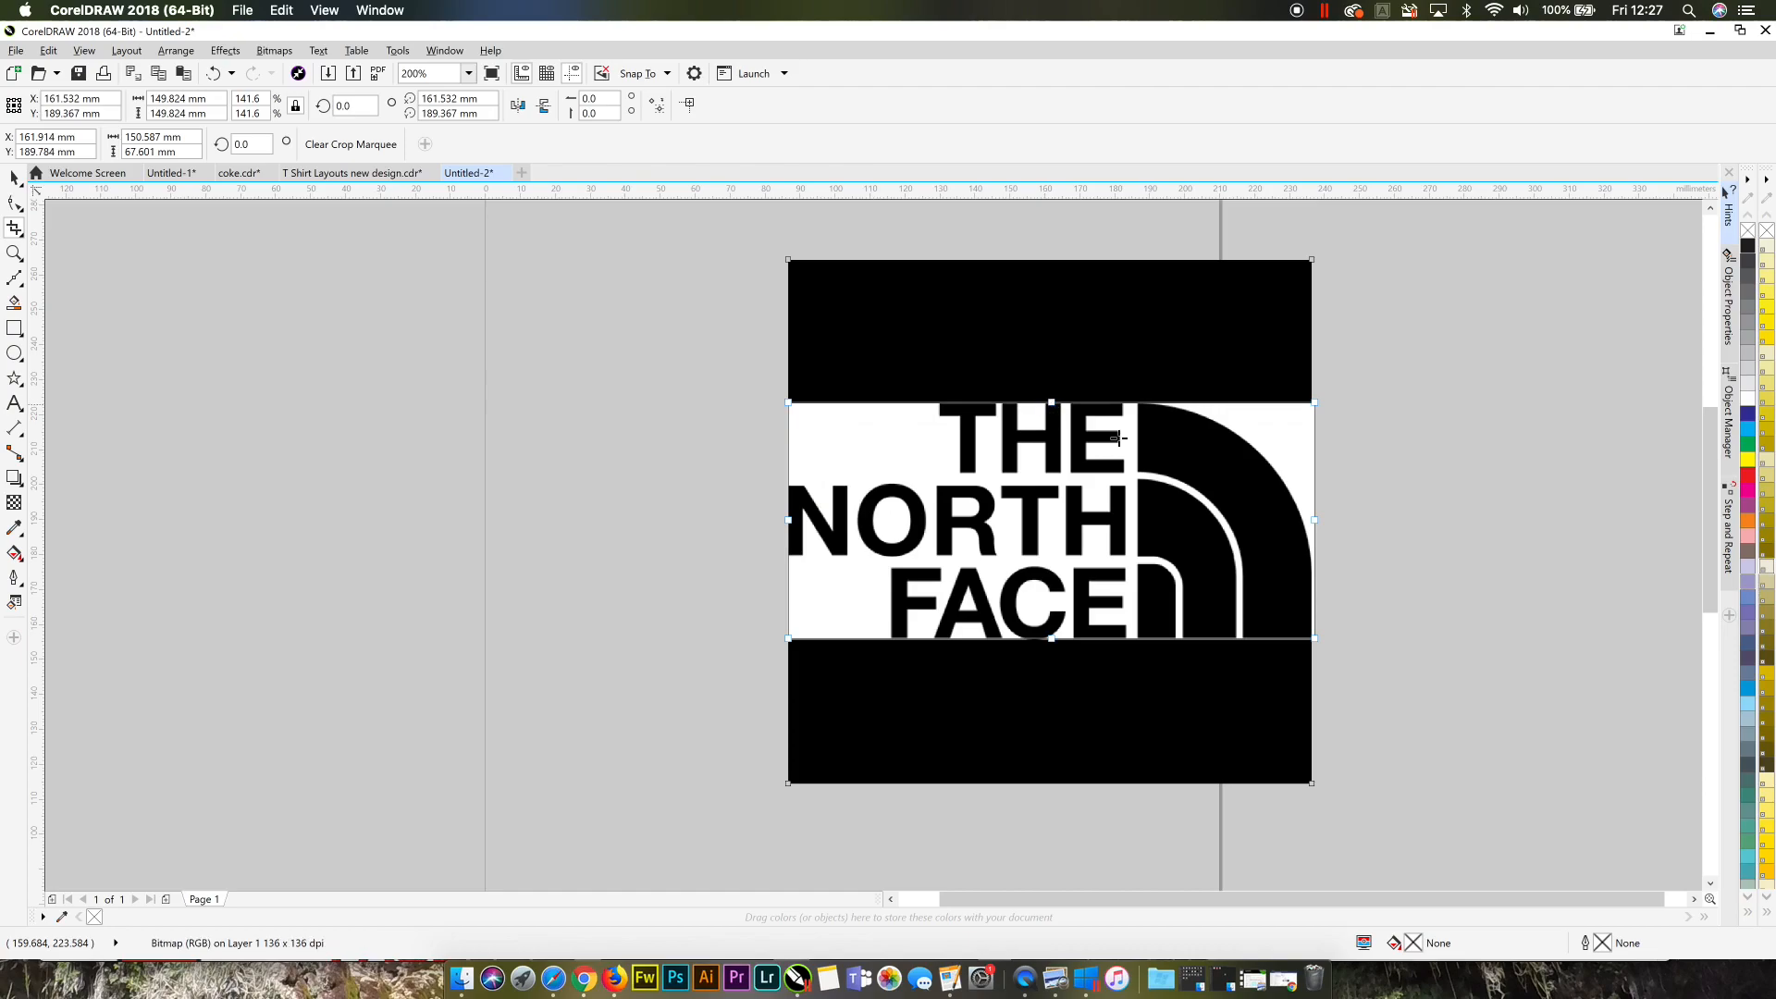
{"action": "scroll", "coordinate": [1044, 417], "scroll_direction": "up", "scroll_amount": 2}
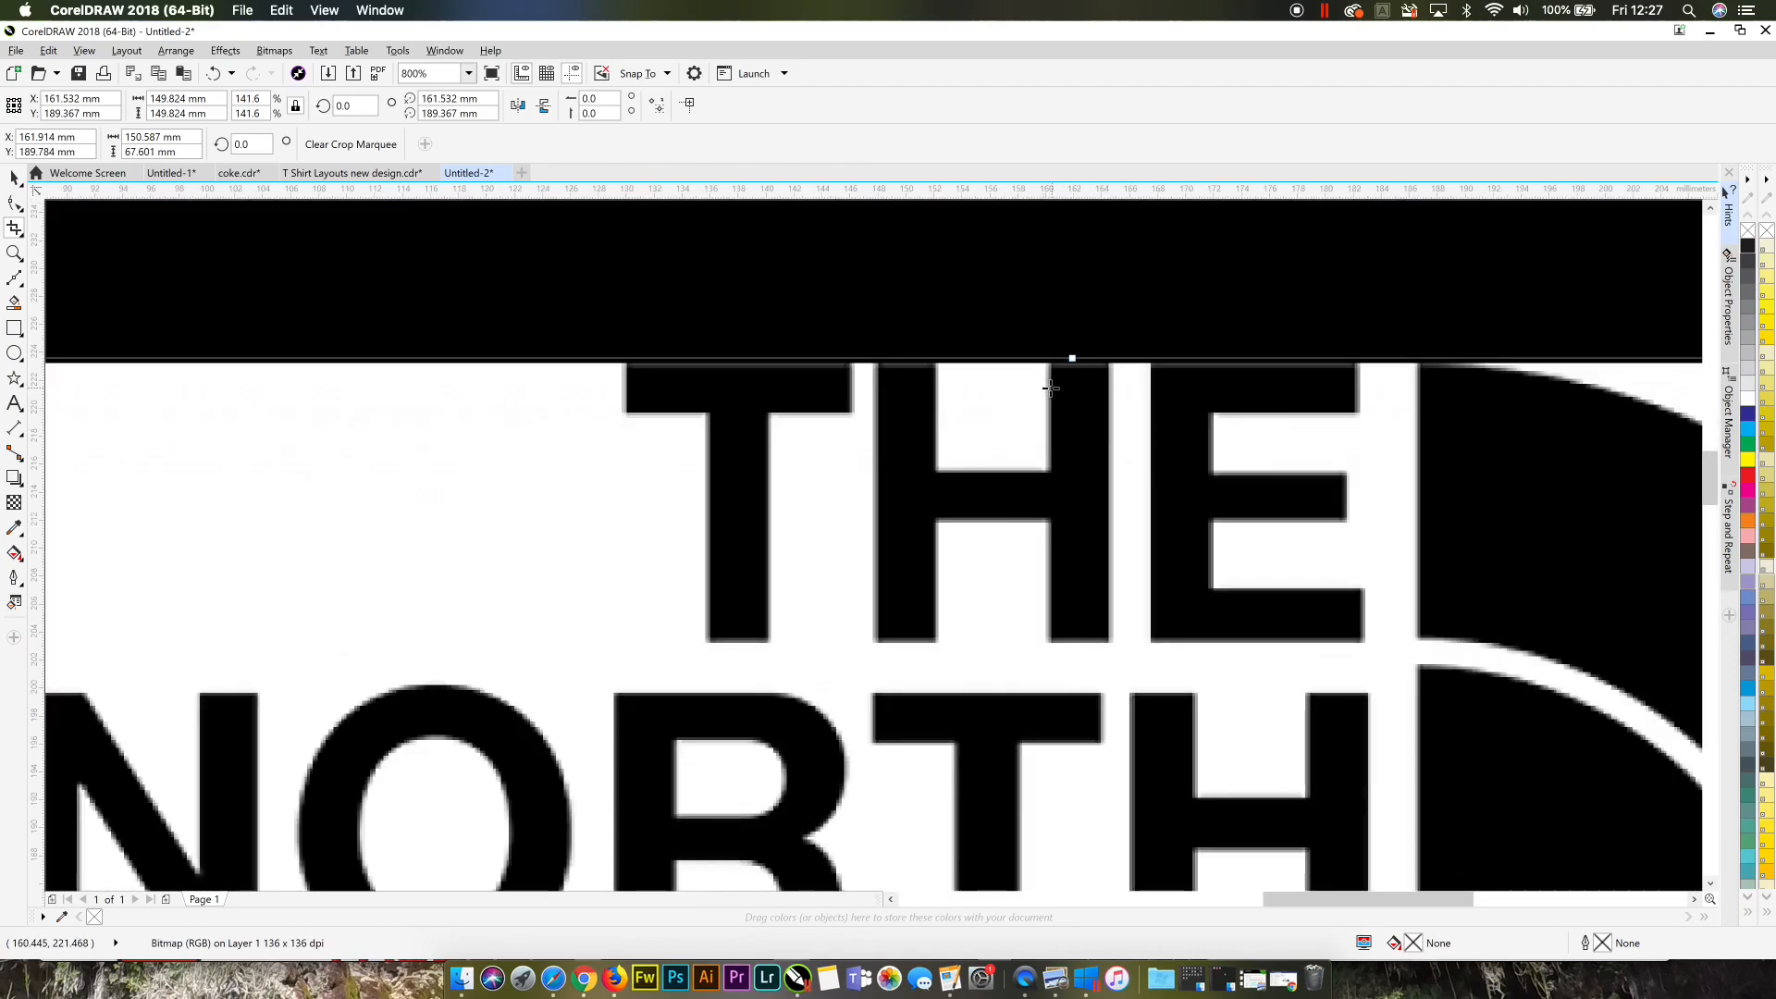
{"action": "double_click", "coordinate": [1020, 400]}
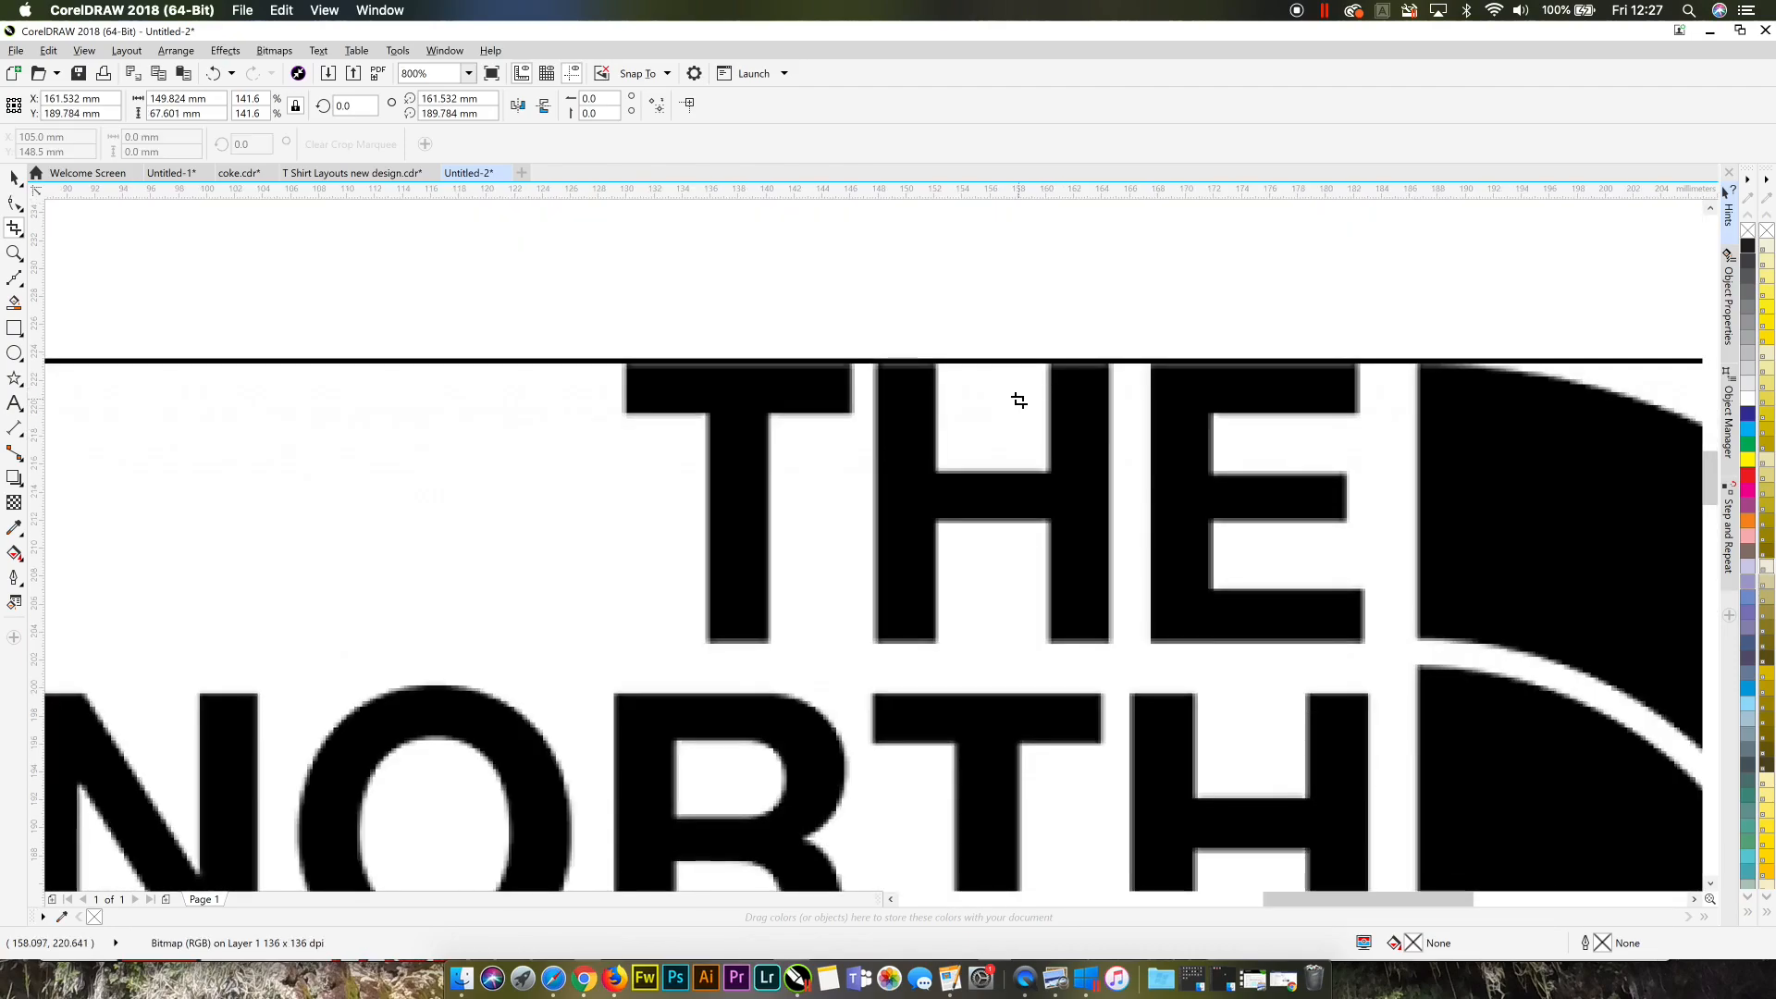
{"action": "scroll", "coordinate": [1022, 398], "scroll_direction": "down", "scroll_amount": 1}
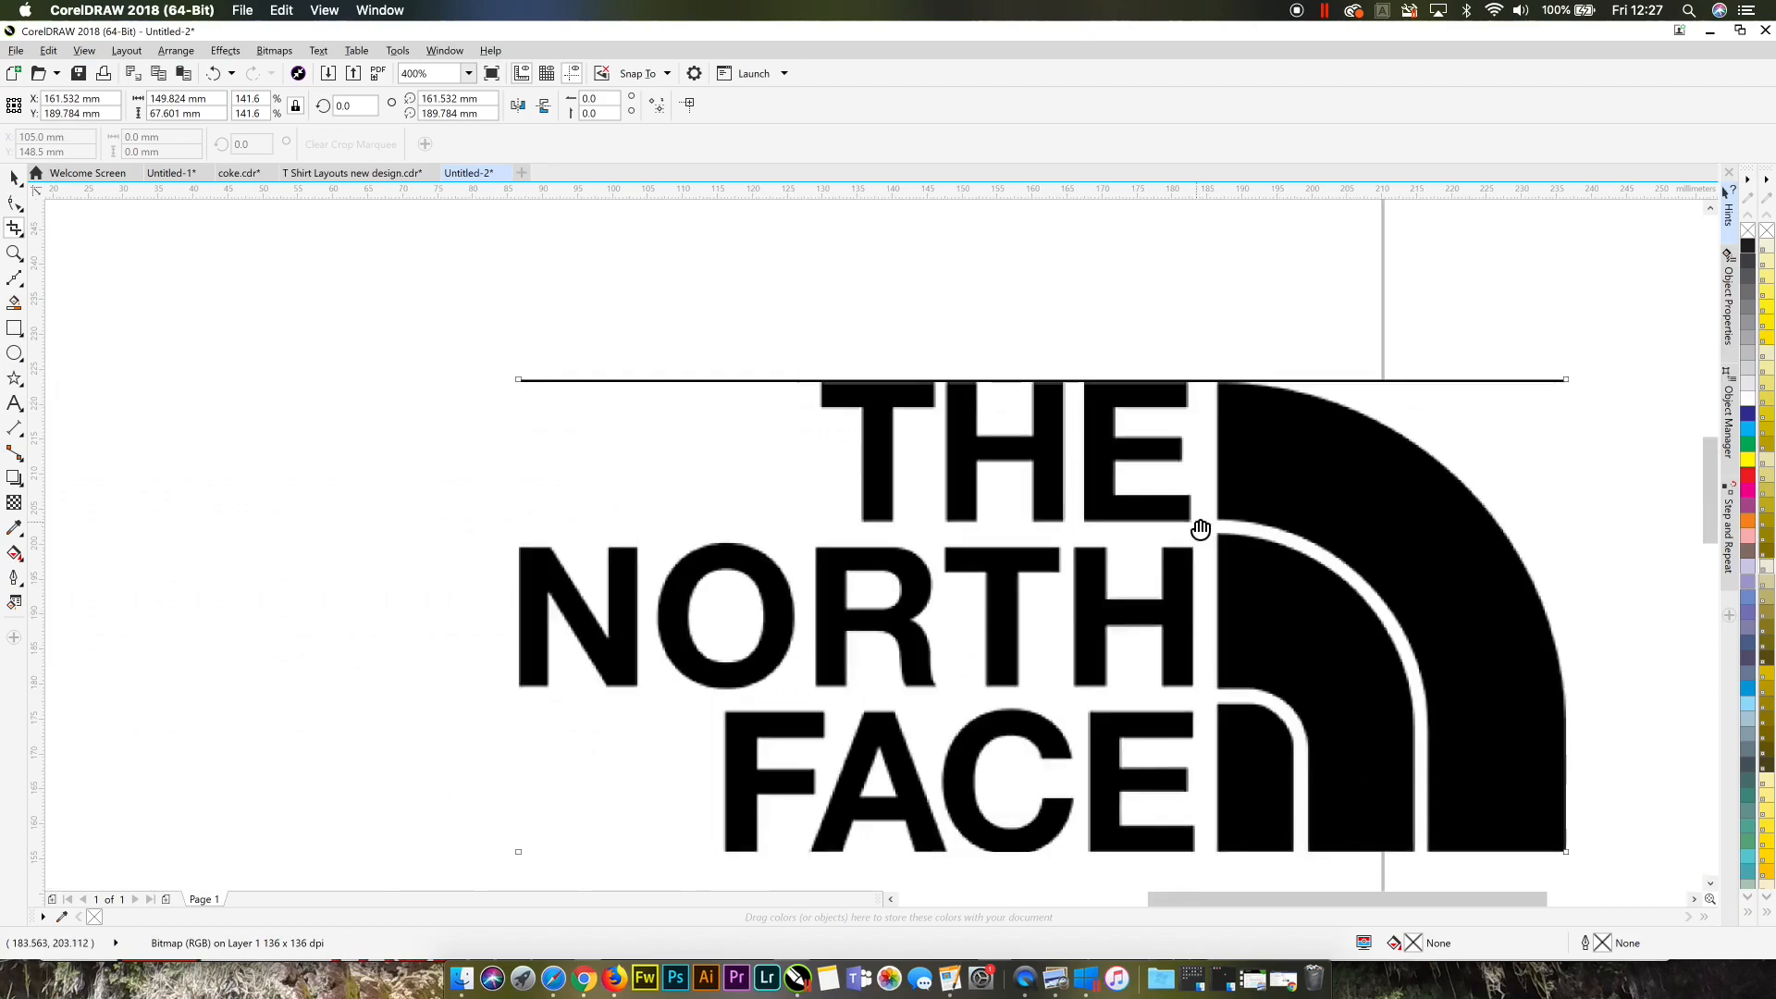
{"action": "scroll", "coordinate": [1141, 436], "scroll_direction": "down", "scroll_amount": 1}
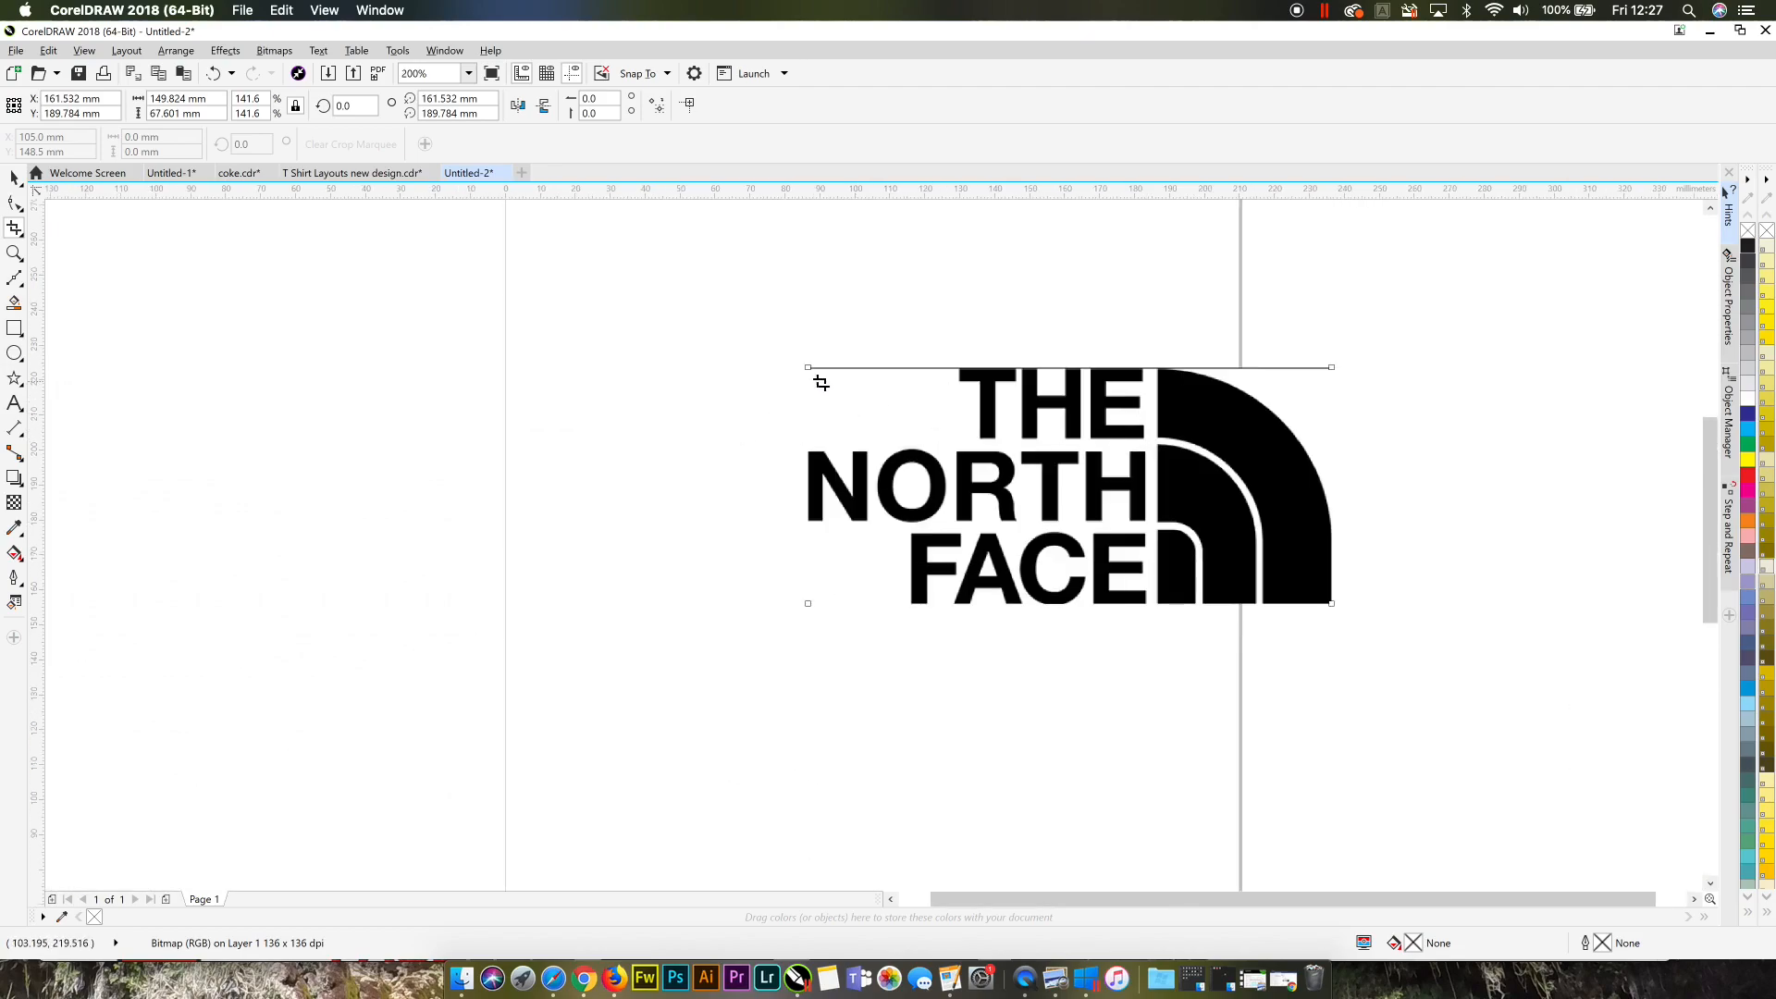
Step: Crop the logo again to about 150 by 67 mm to remove the thin black line along its upper edge
{"action": "left_click", "coordinate": [14, 177]}
{"action": "left_click", "coordinate": [1041, 403]}
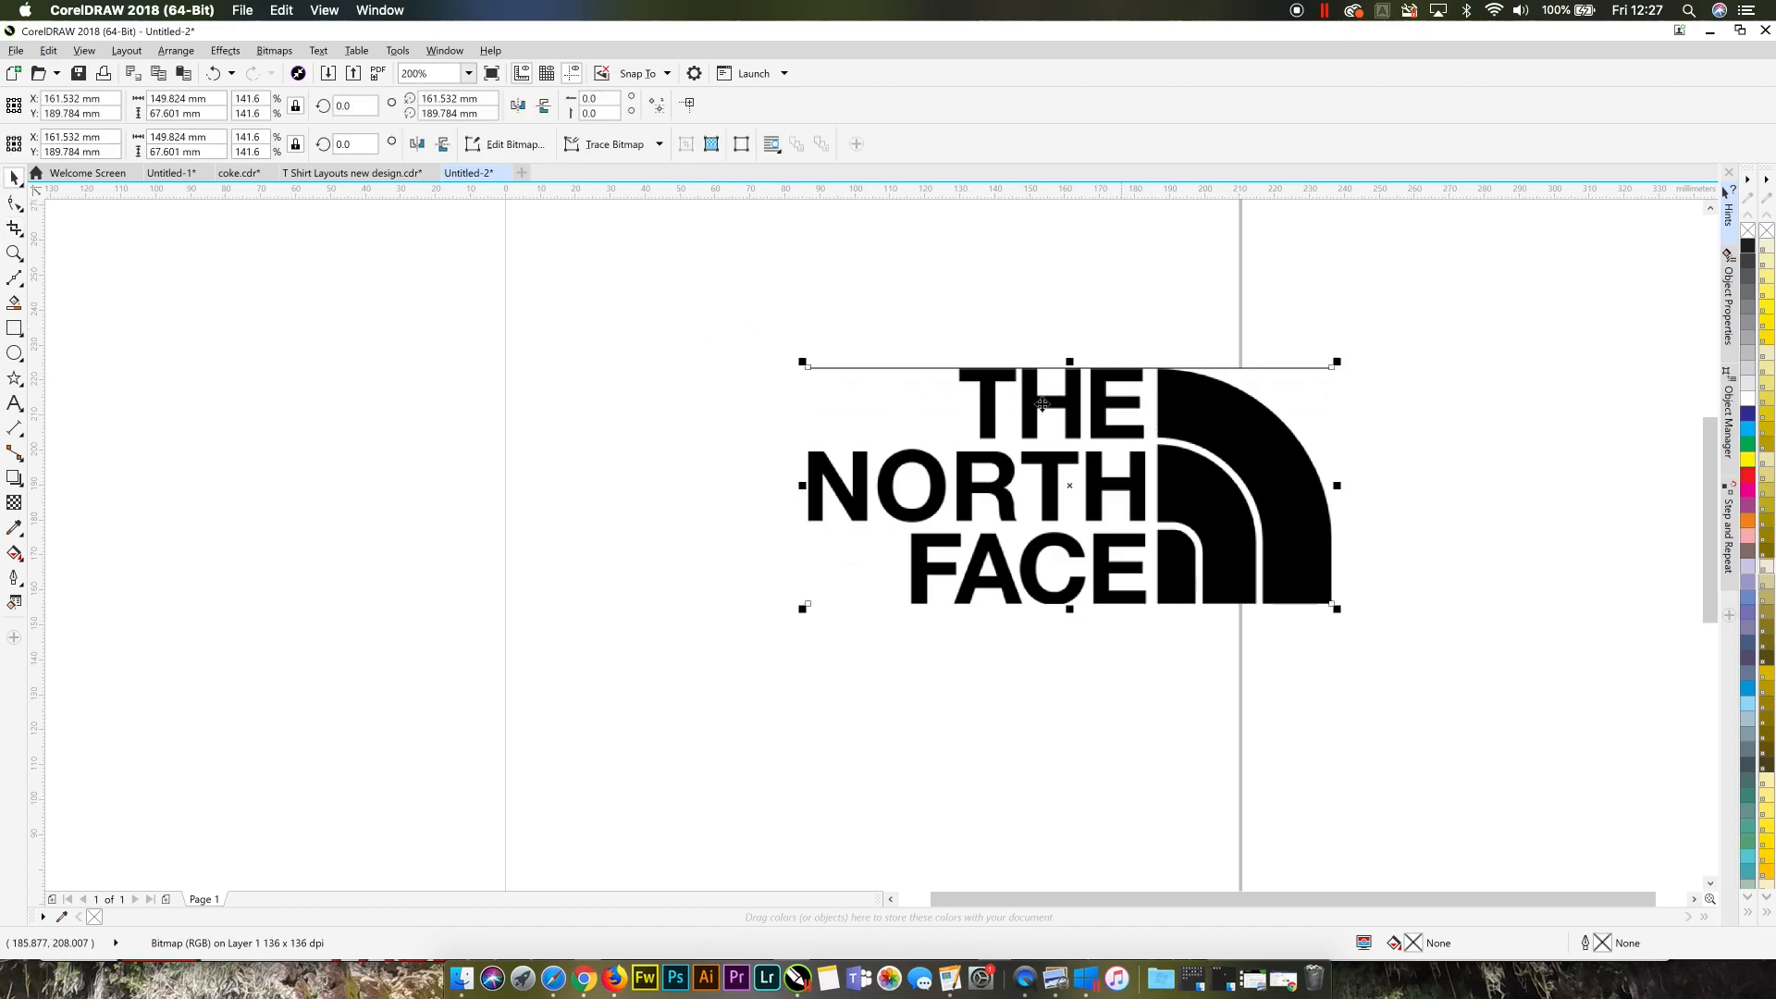
{"action": "left_click", "coordinate": [14, 229]}
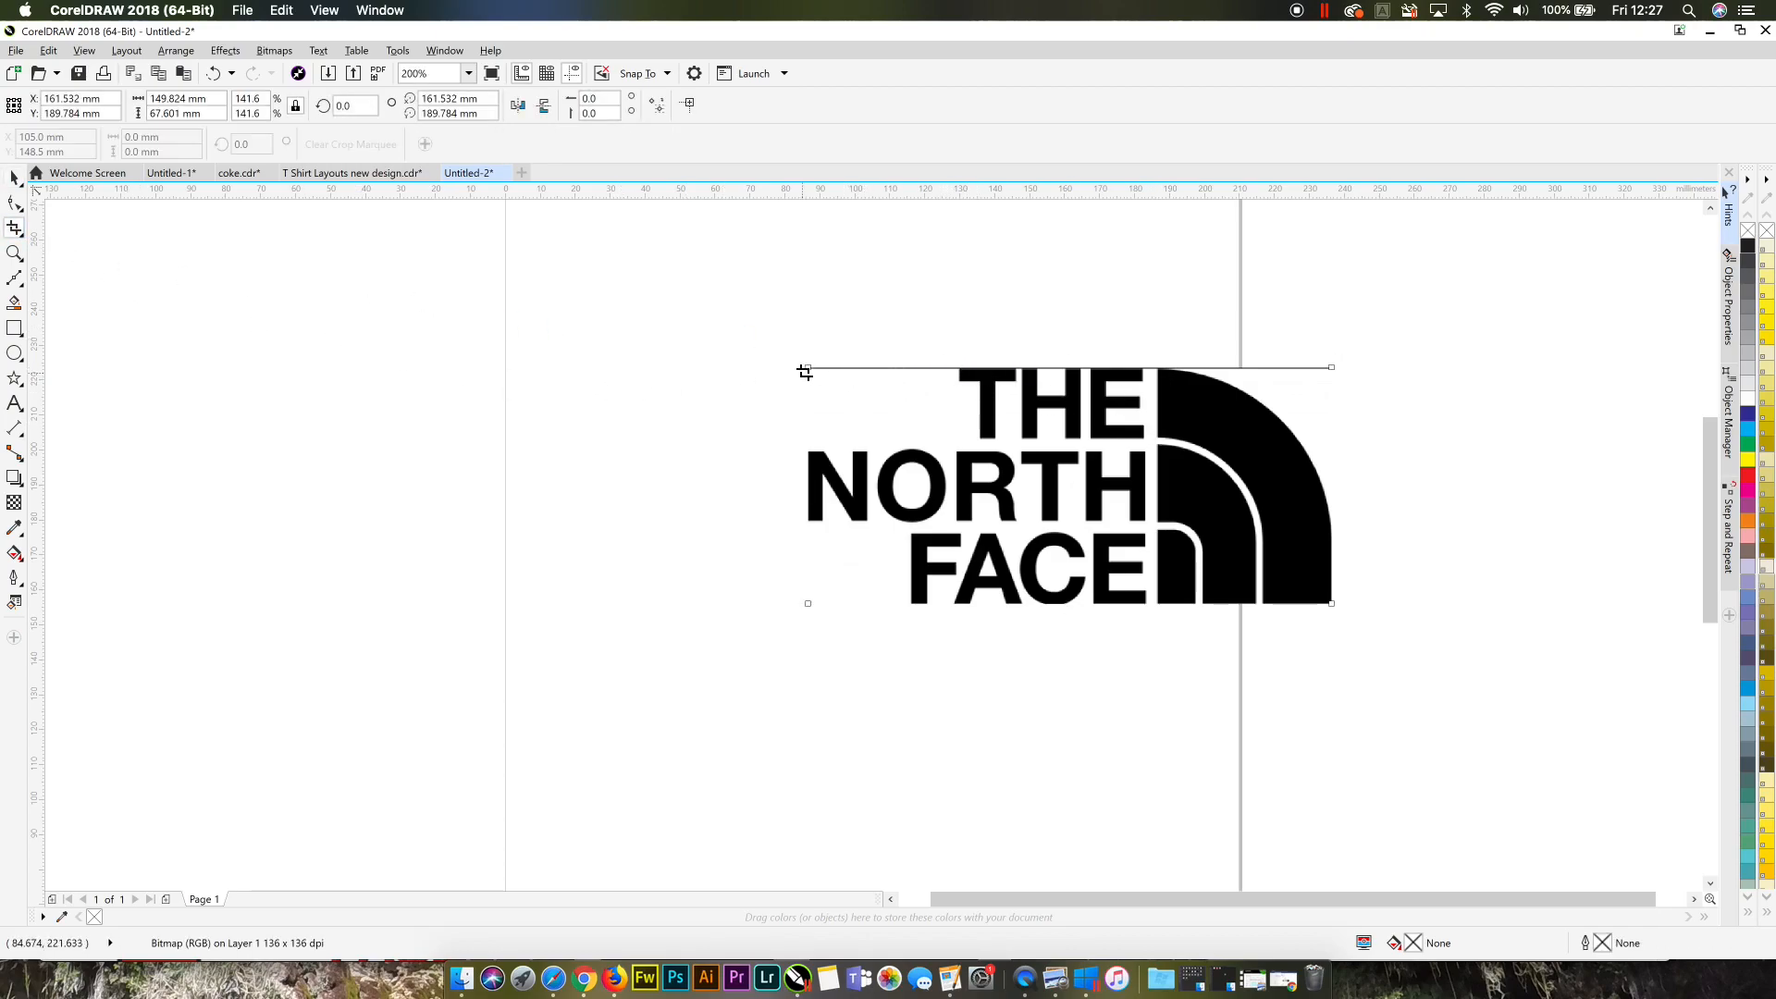
{"action": "left_click_drag", "start_coordinate": [808, 372], "coordinate": [1365, 649]}
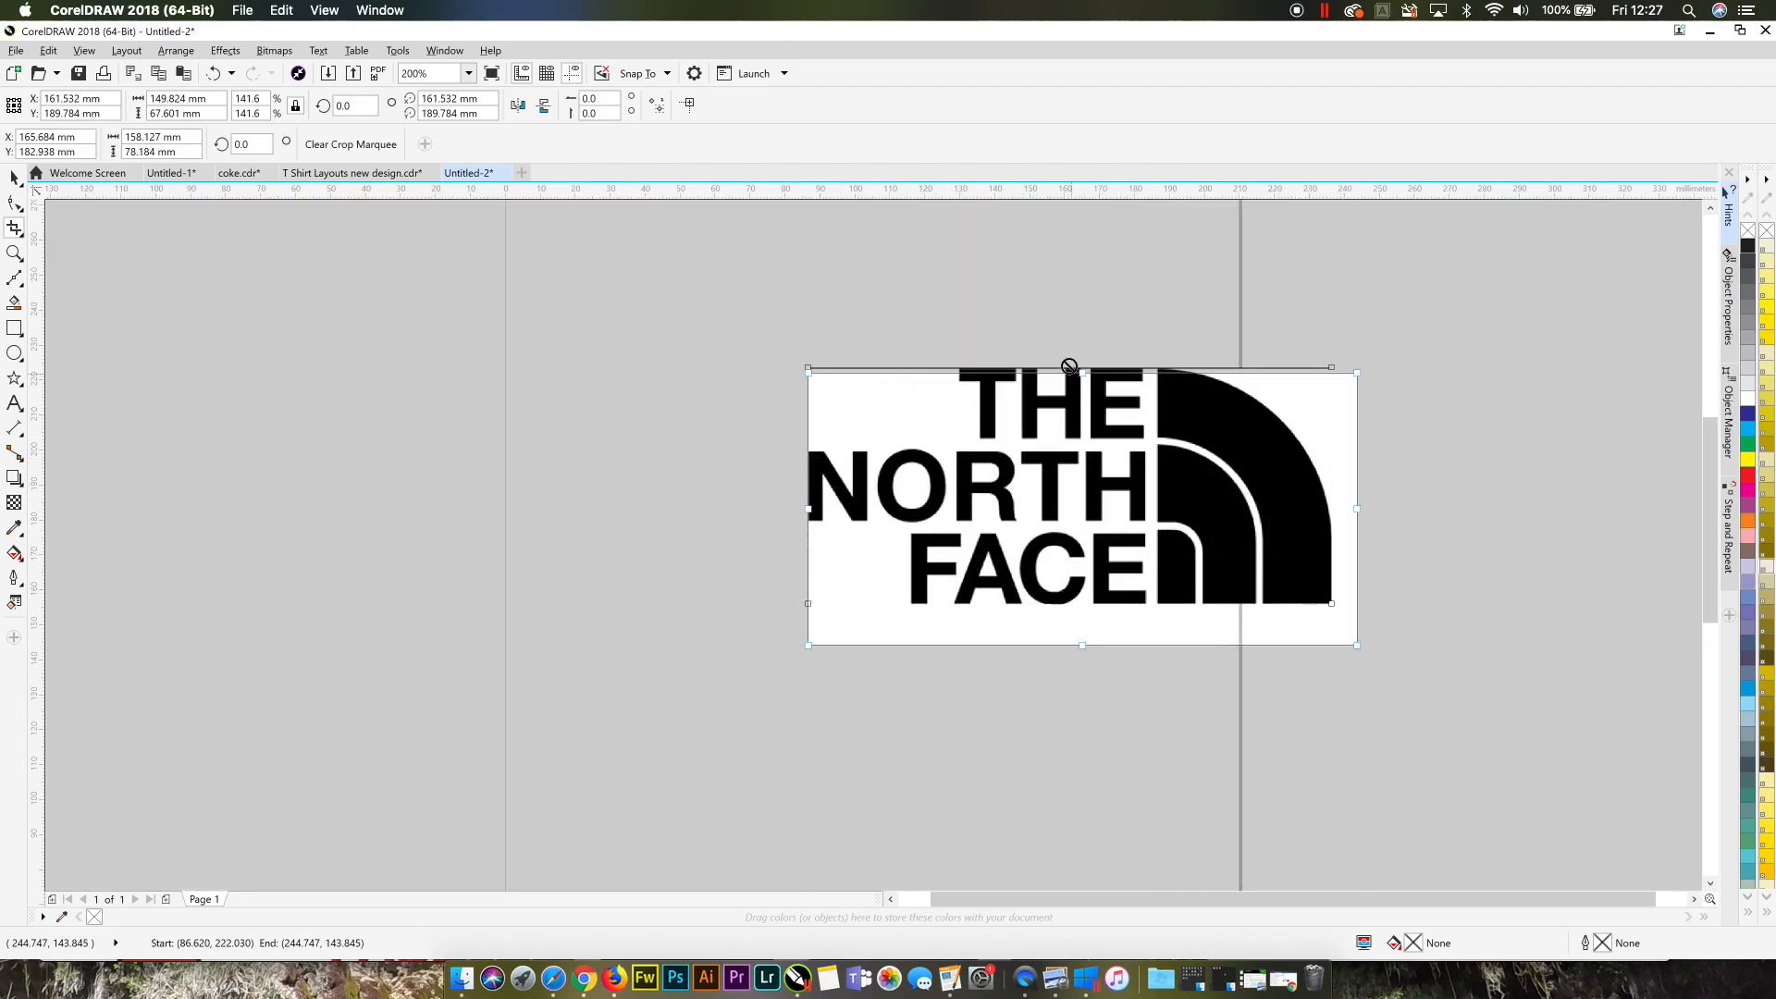
{"action": "scroll", "coordinate": [1110, 374], "scroll_direction": "up", "scroll_amount": 5}
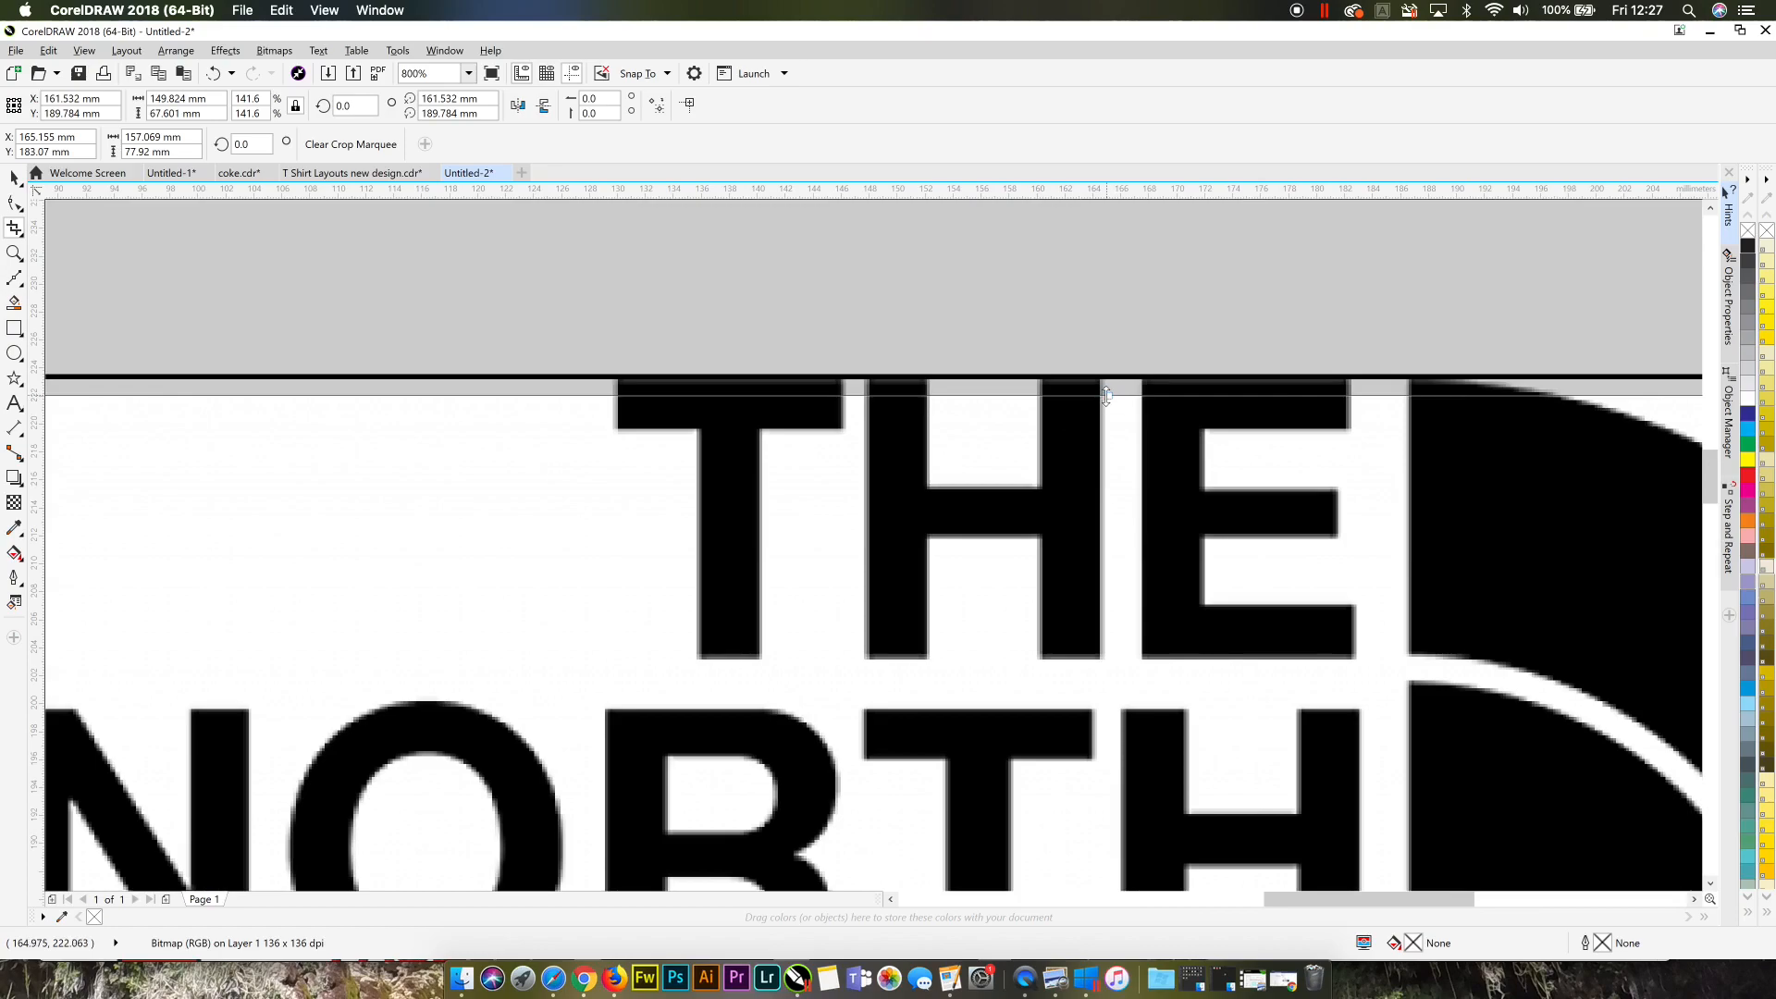
{"action": "left_click_drag", "start_coordinate": [1106, 395], "coordinate": [1109, 381]}
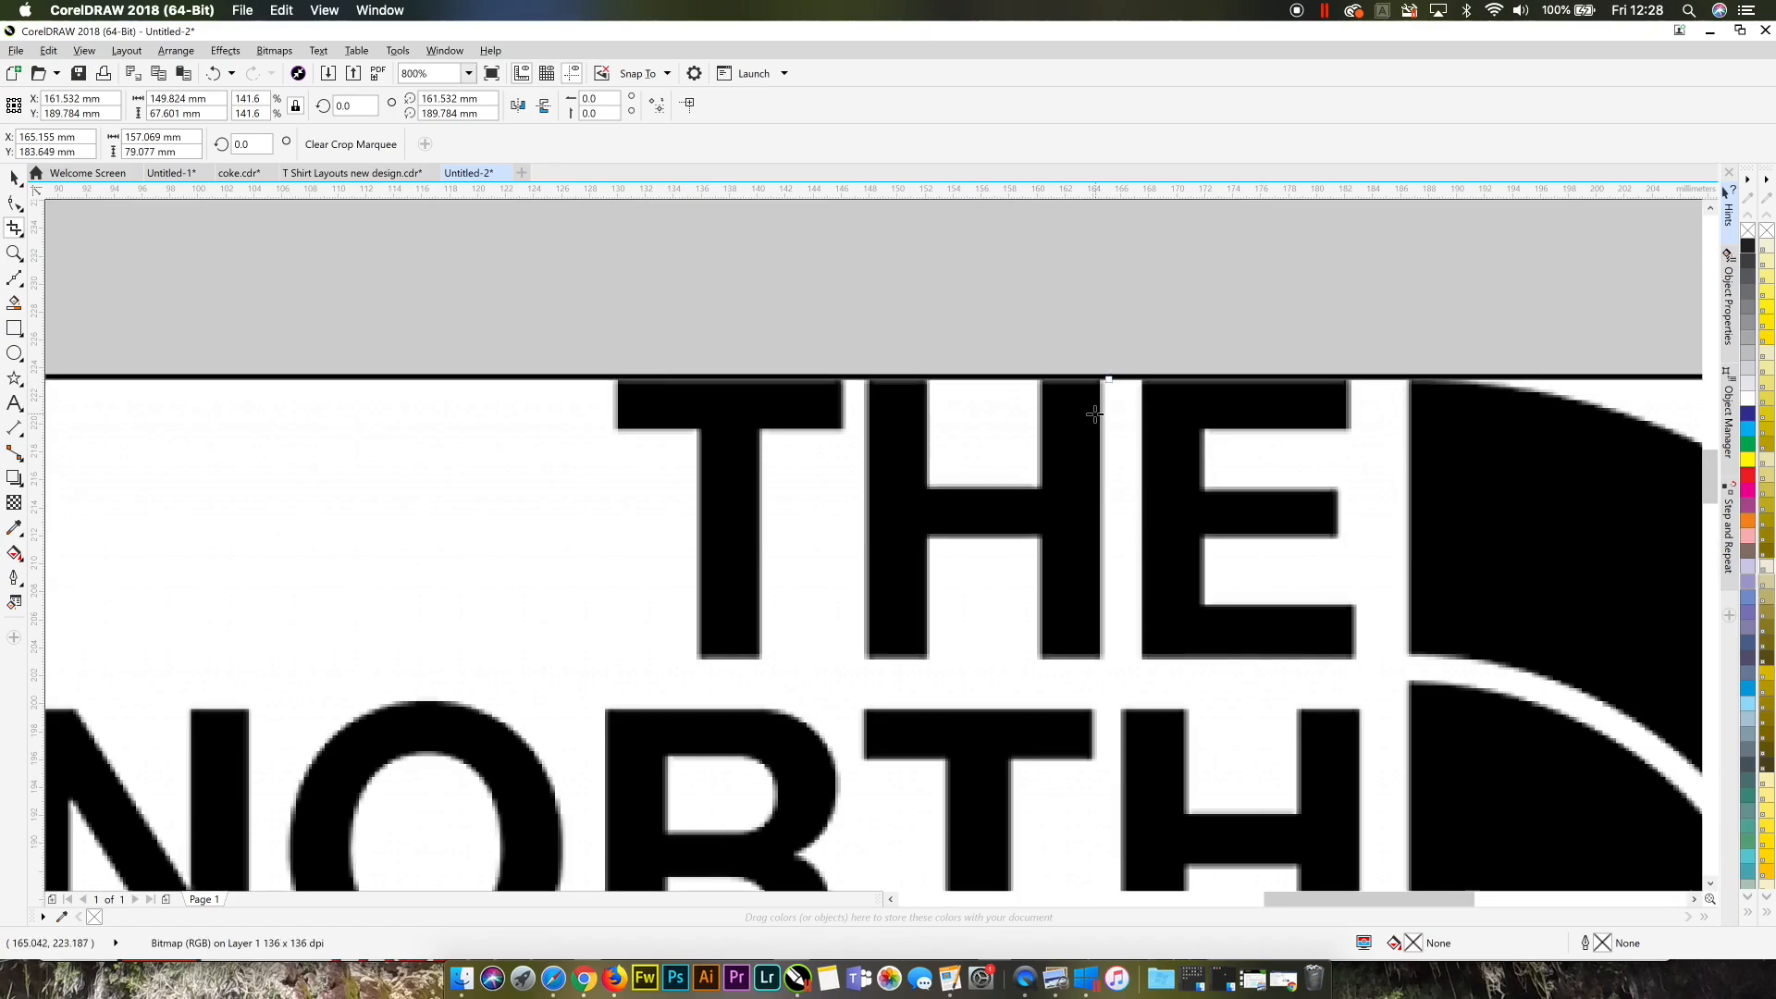
{"action": "double_click", "coordinate": [1094, 414]}
{"action": "scroll", "coordinate": [1092, 412], "scroll_direction": "down", "scroll_amount": 3}
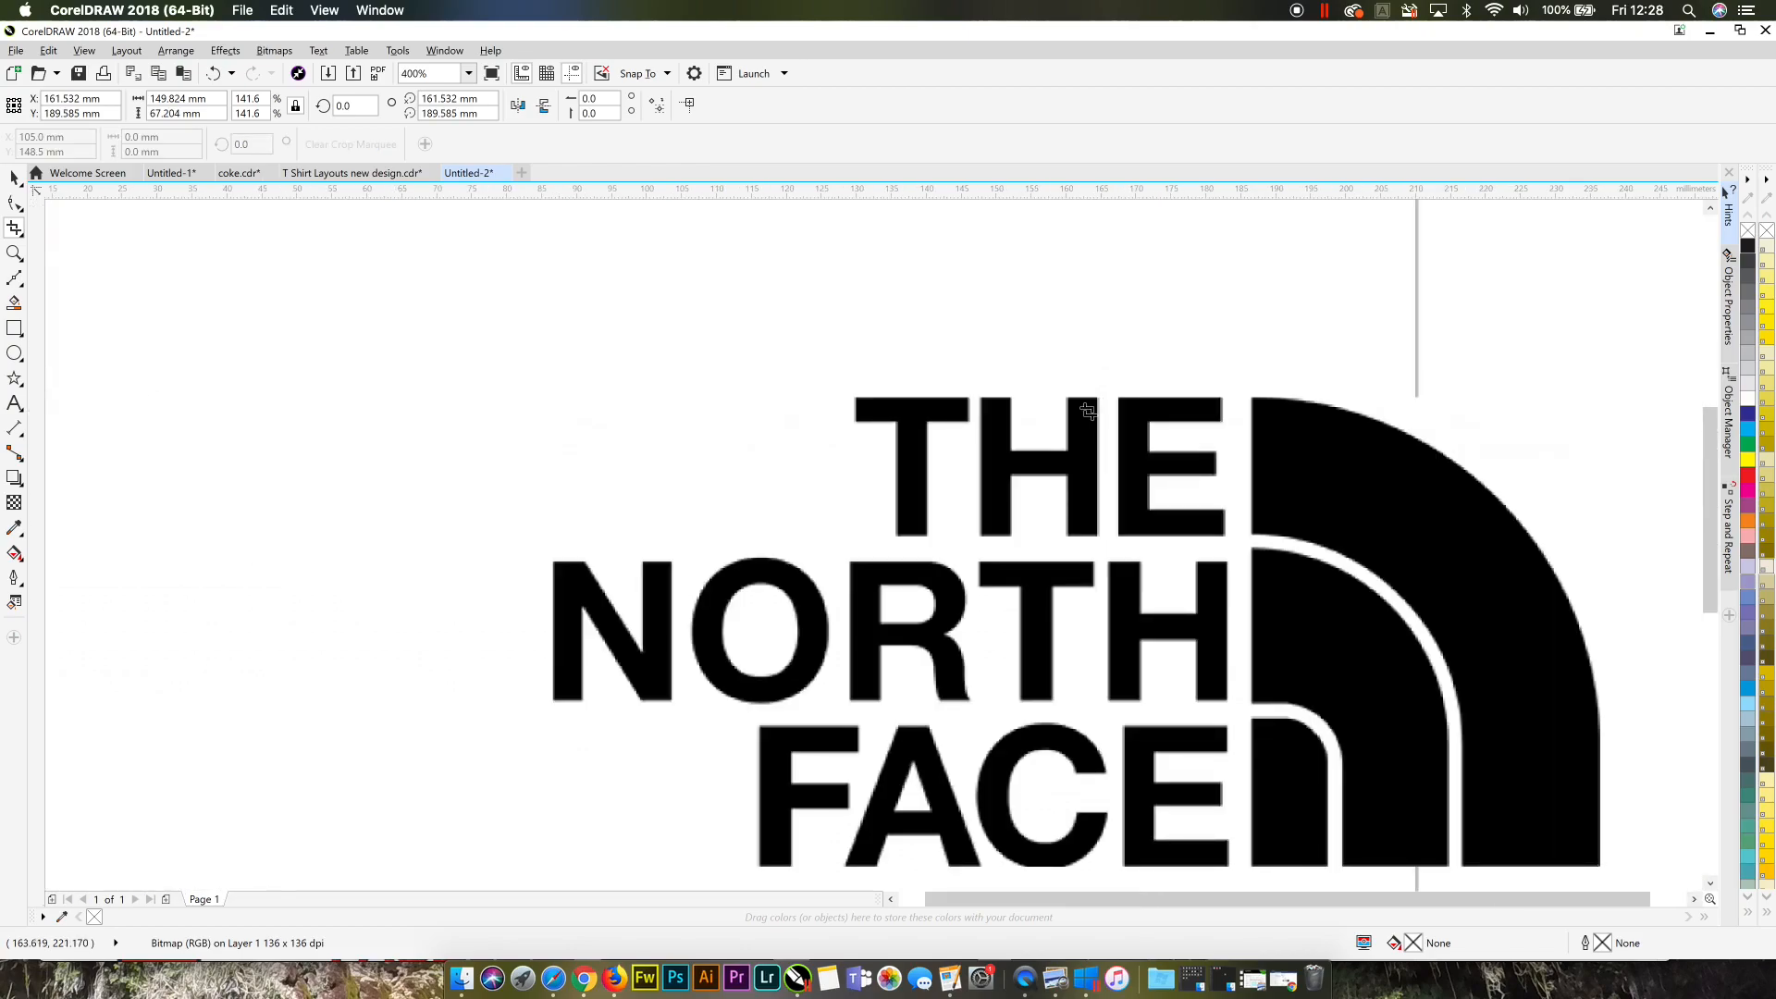
Step: Reposition the cropped logo and enlarge it to about 256 by 115 mm, placing it at about X 182, Y 203 mm
{"action": "left_click", "coordinate": [15, 176]}
{"action": "left_click_drag", "start_coordinate": [1123, 443], "coordinate": [932, 475]}
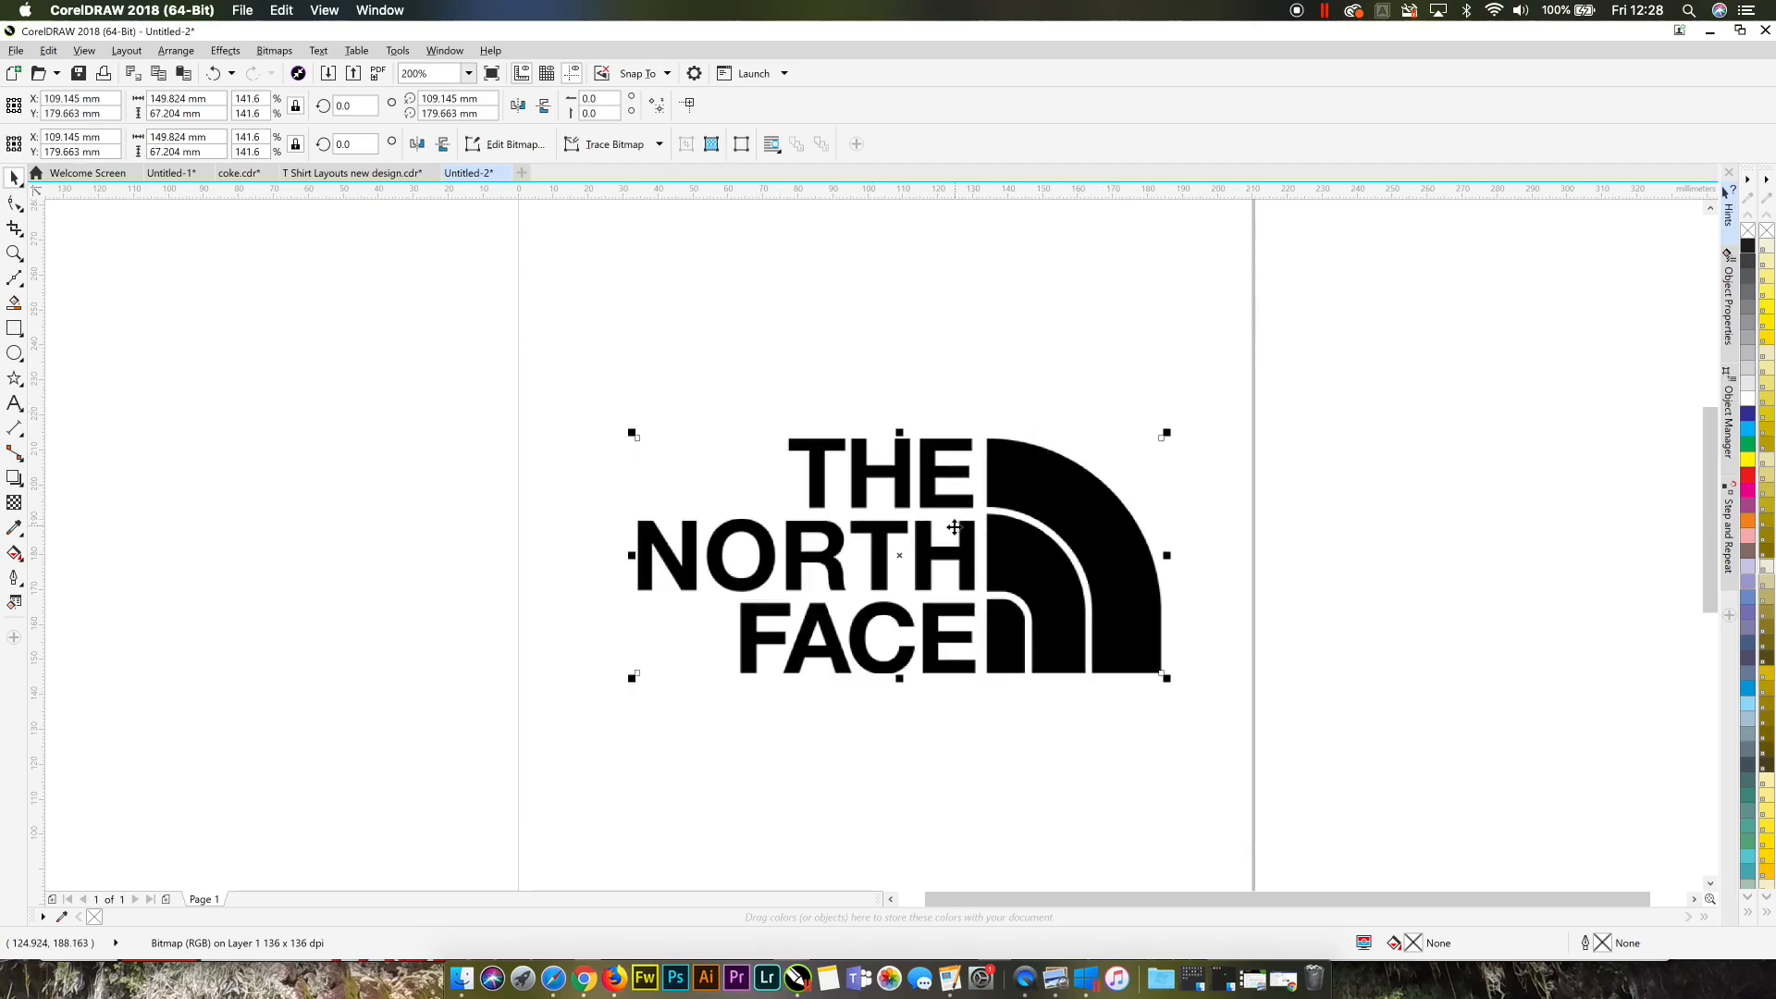
{"action": "left_click_drag", "start_coordinate": [946, 536], "coordinate": [841, 422]}
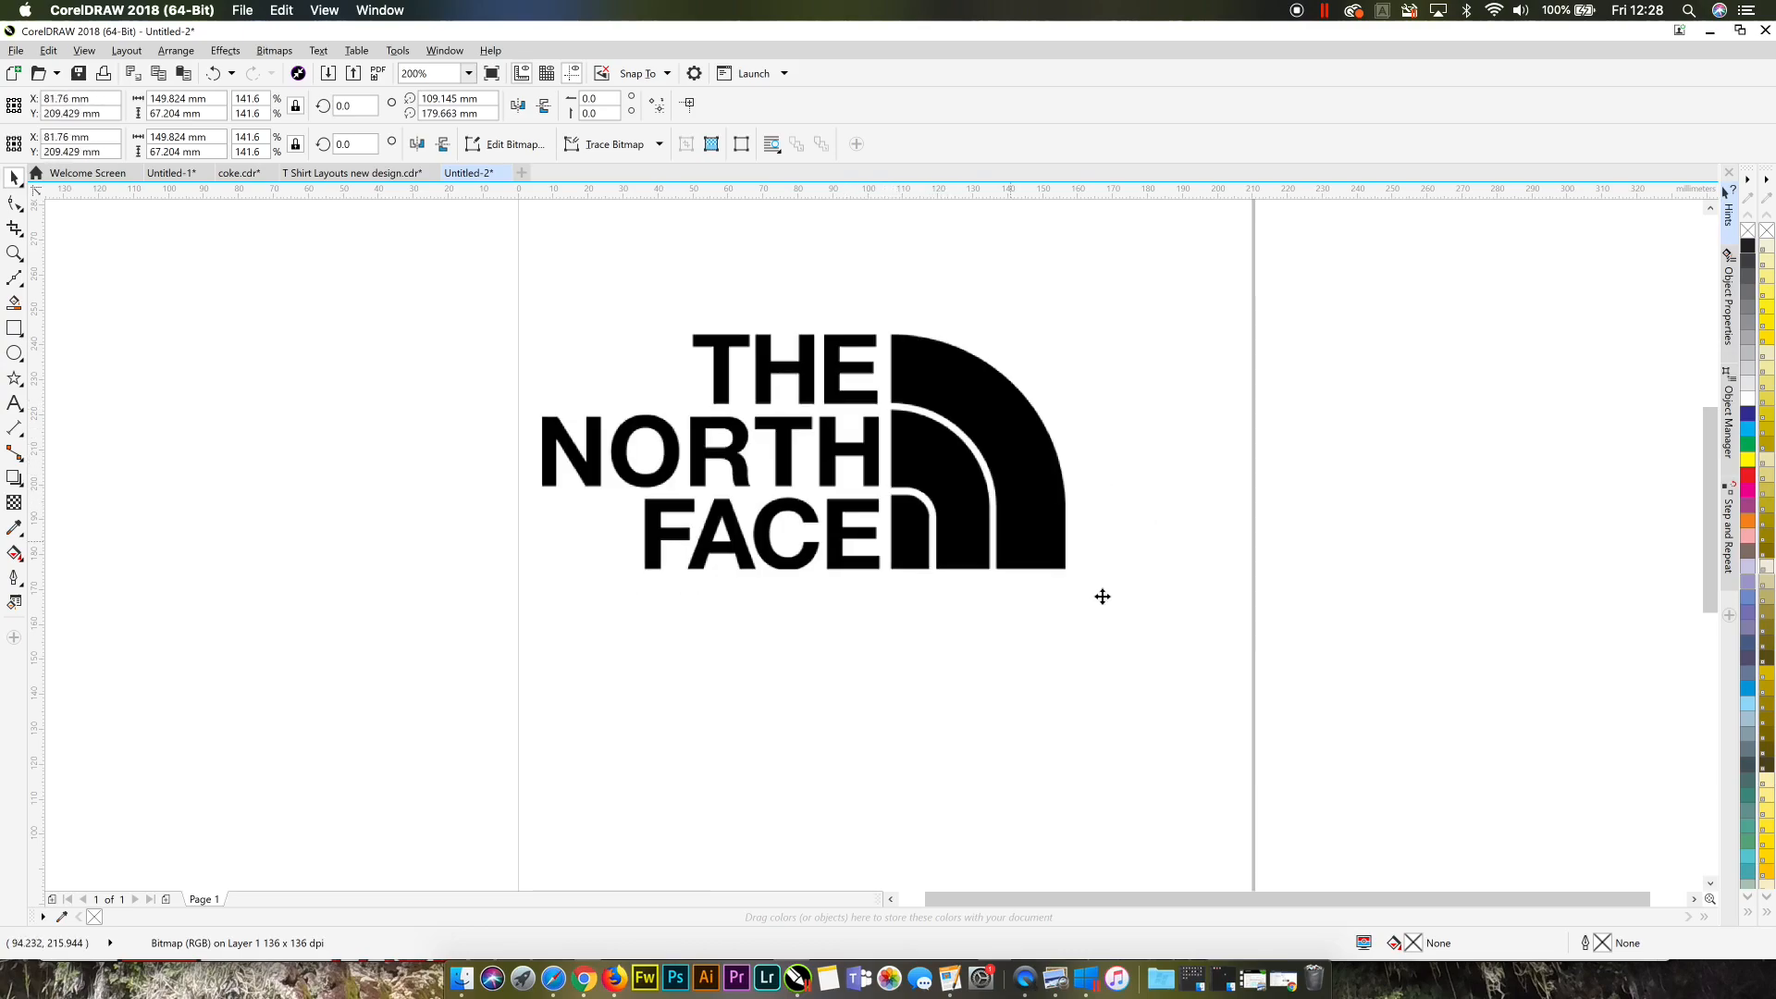
{"action": "left_click_drag", "start_coordinate": [1072, 574], "coordinate": [1435, 786]}
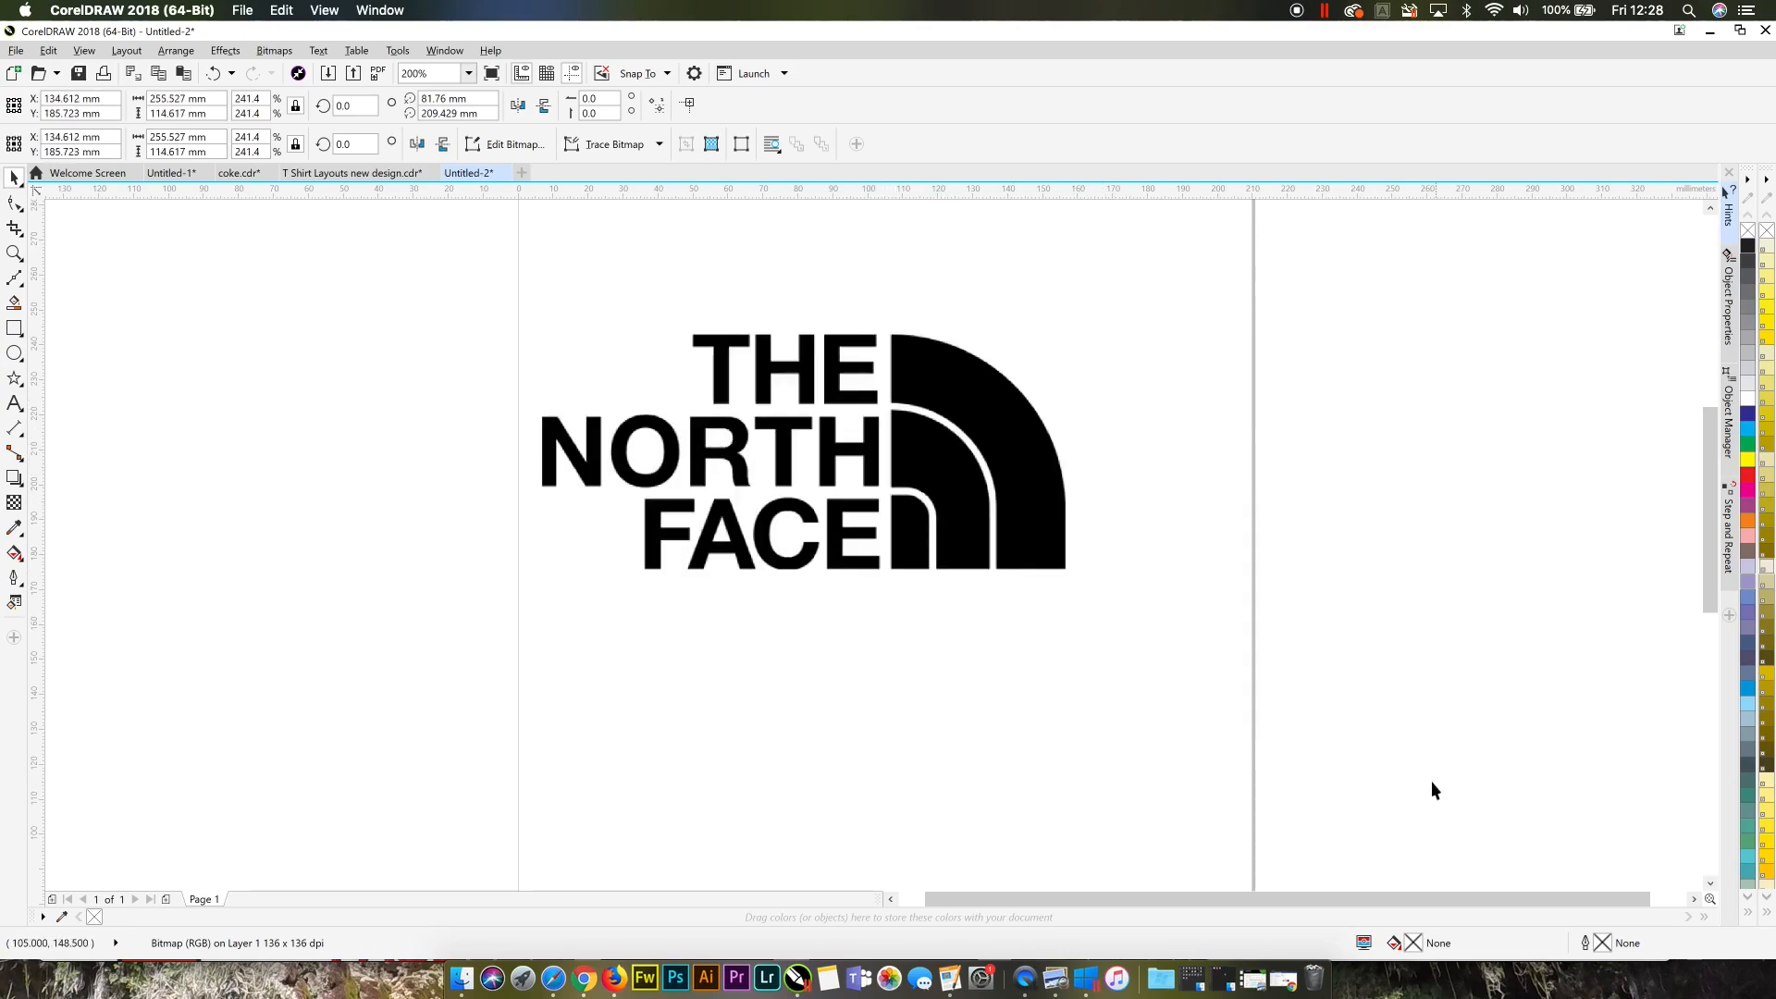
{"action": "left_click_drag", "start_coordinate": [1139, 596], "coordinate": [1240, 537]}
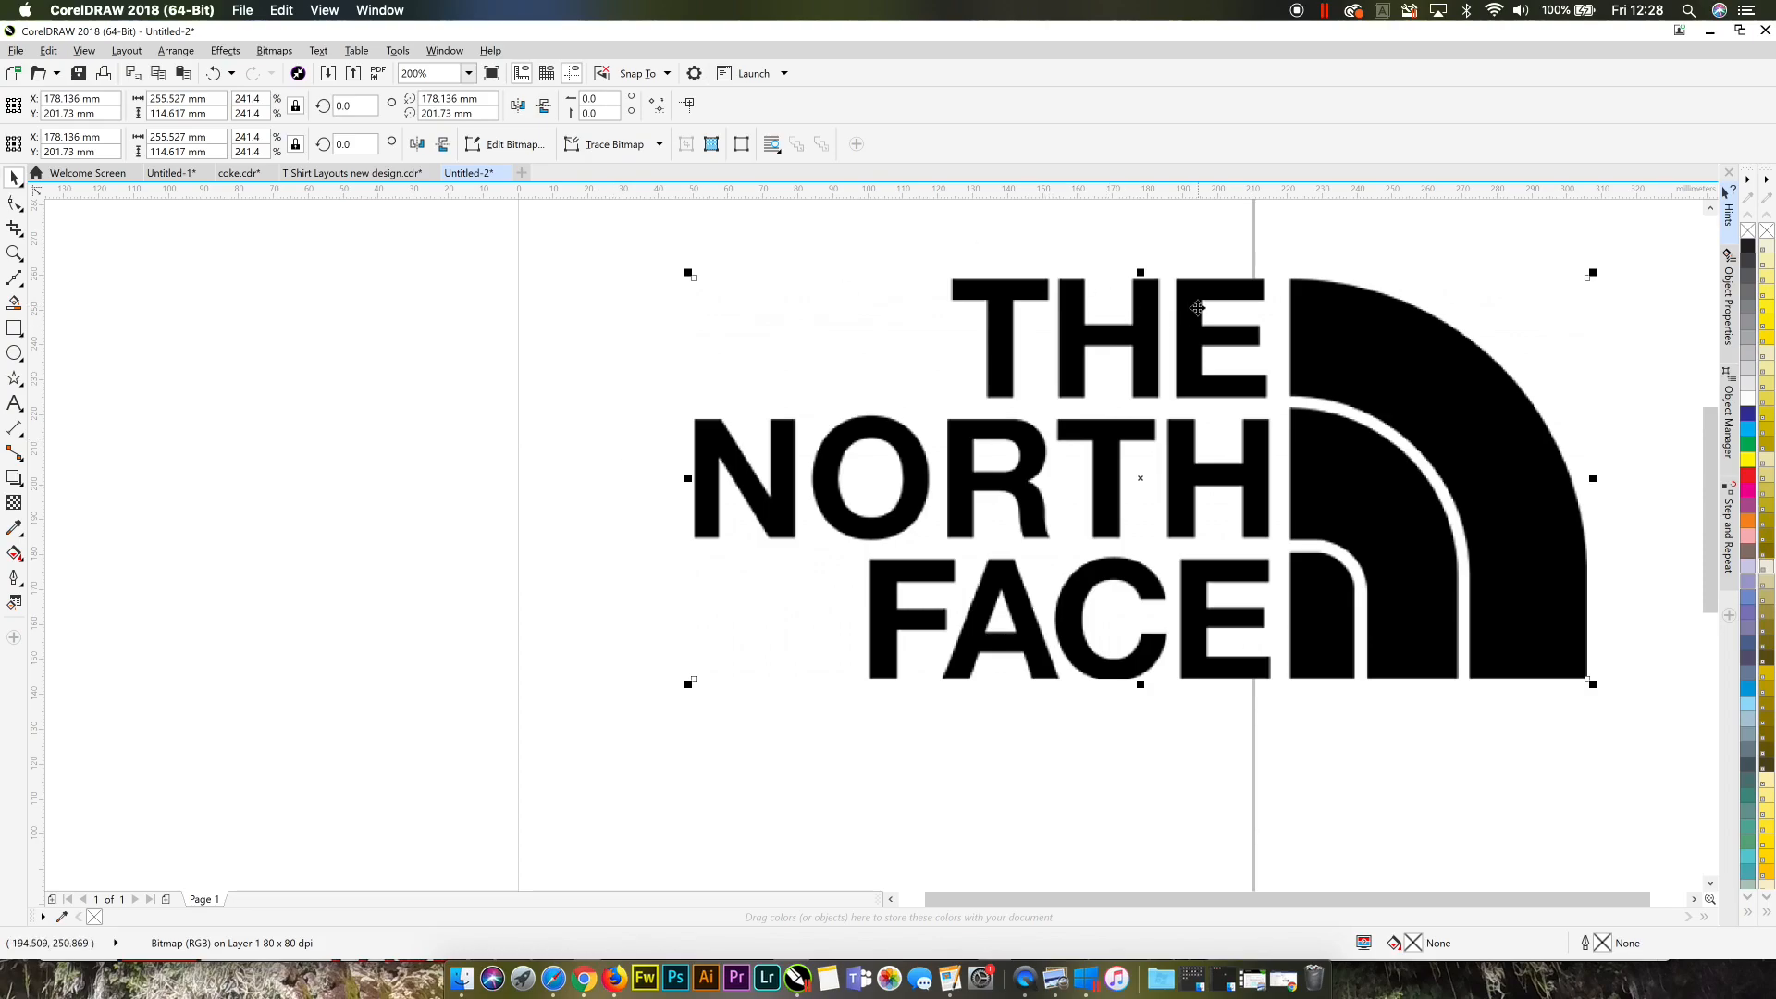
{"action": "left_click_drag", "start_coordinate": [1196, 310], "coordinate": [1199, 310]}
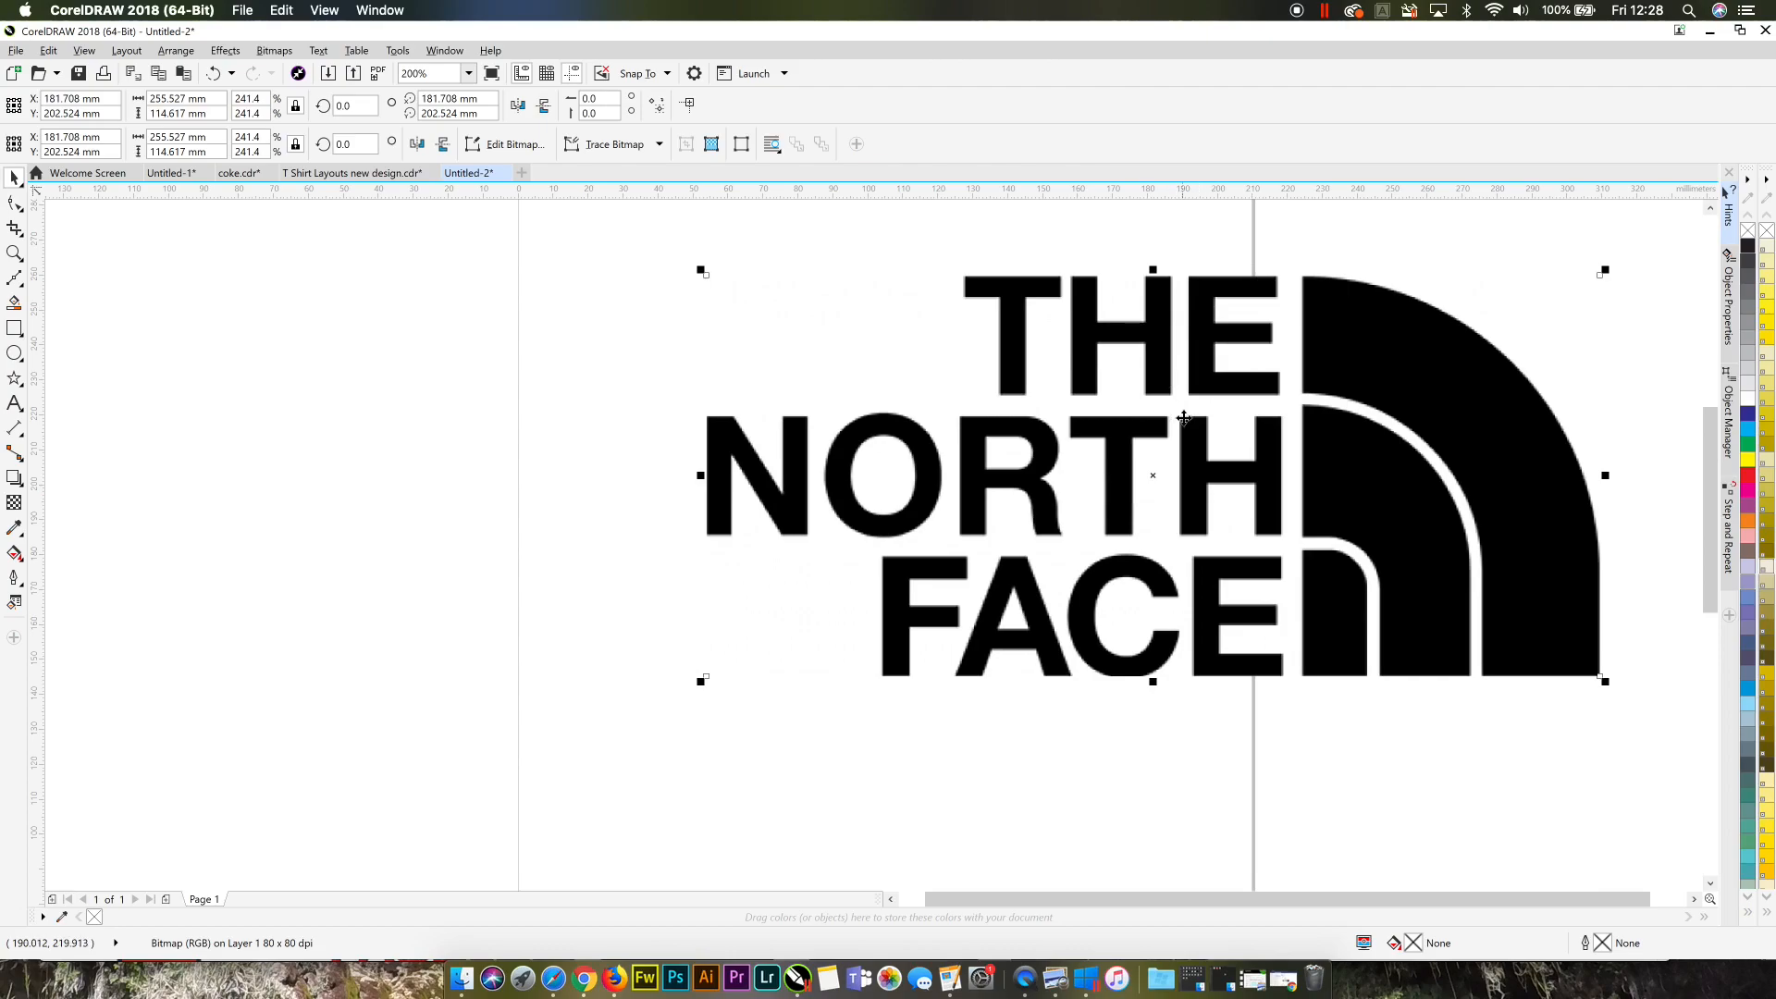
Step: Lock the enlarged logo bitmap in place and deselect it
{"action": "right_click", "coordinate": [1260, 392]}
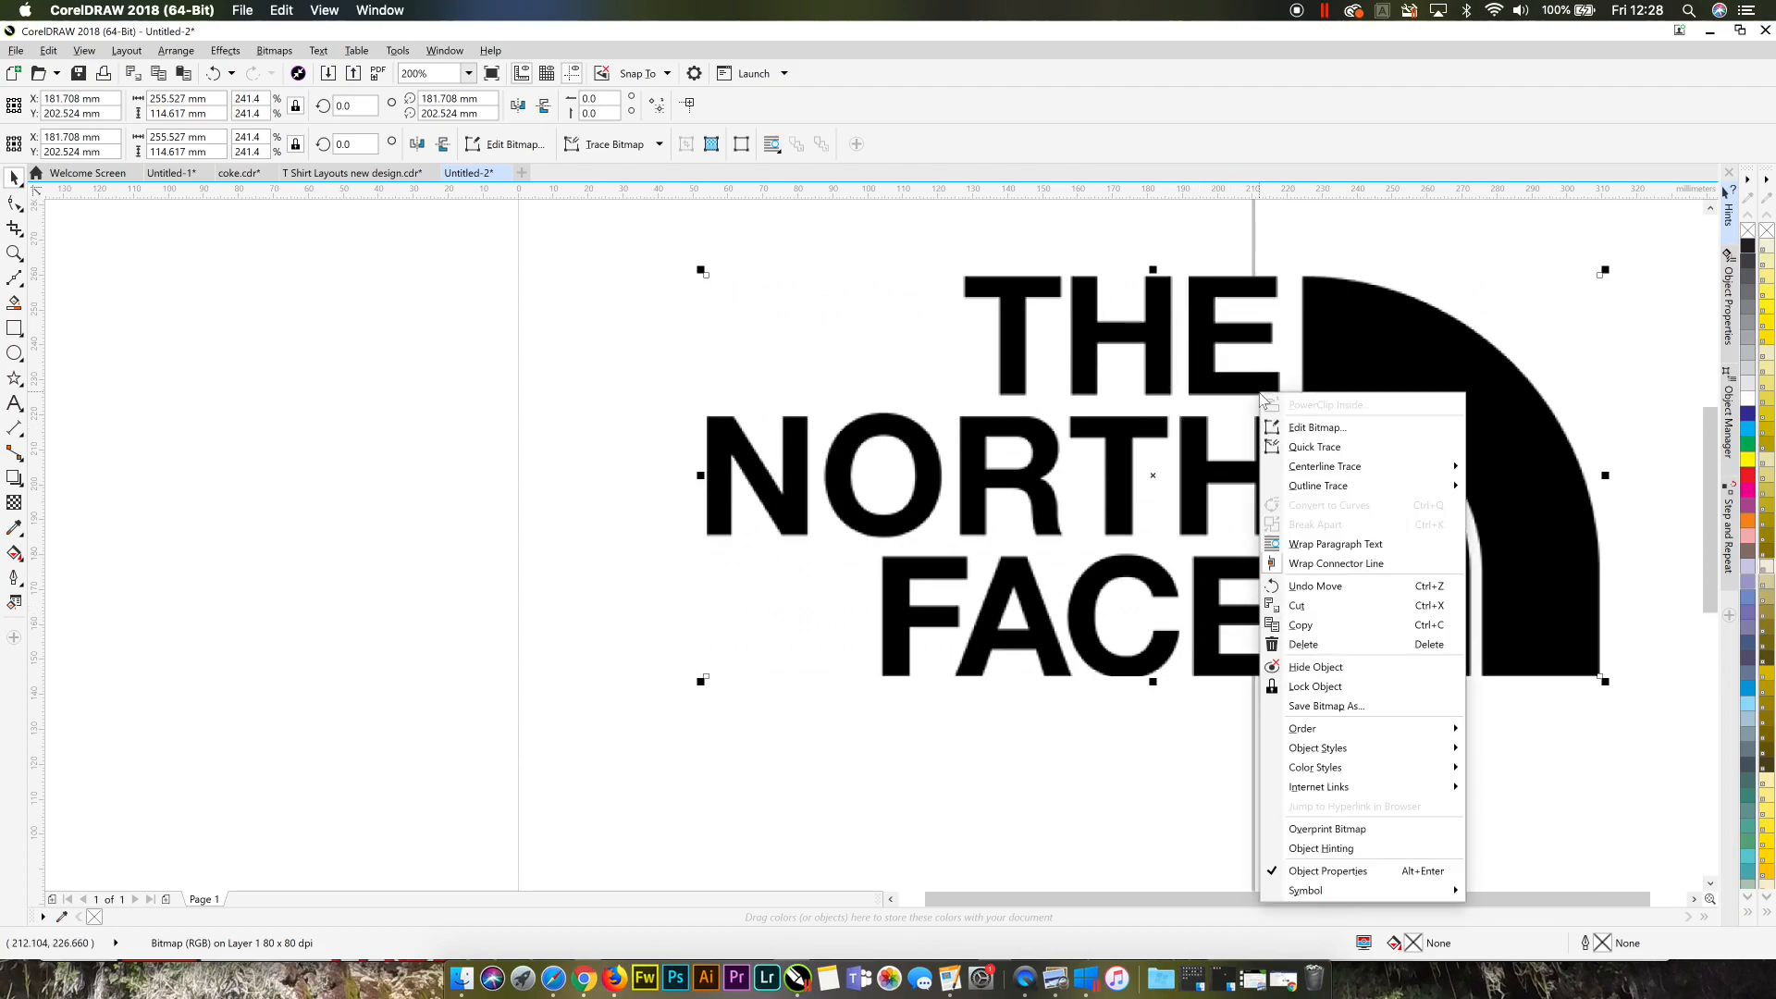
{"action": "left_click", "coordinate": [1308, 687]}
{"action": "left_click", "coordinate": [1277, 708]}
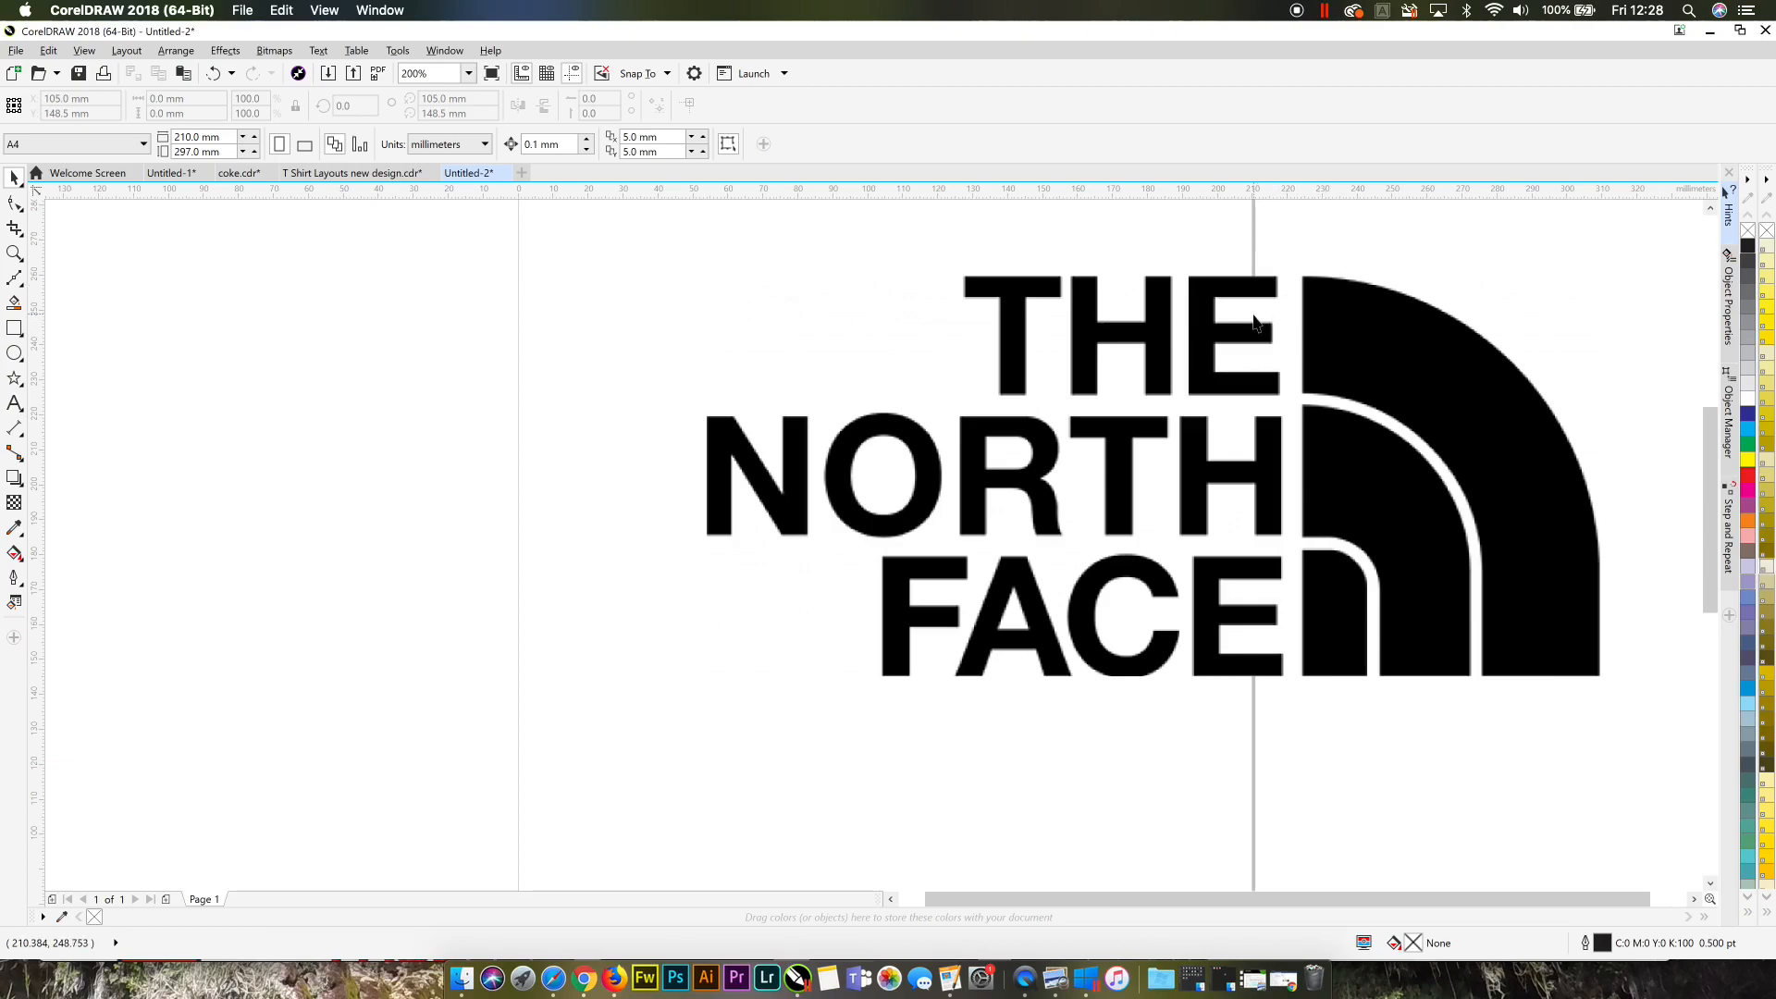
{"action": "left_click", "coordinate": [16, 407]}
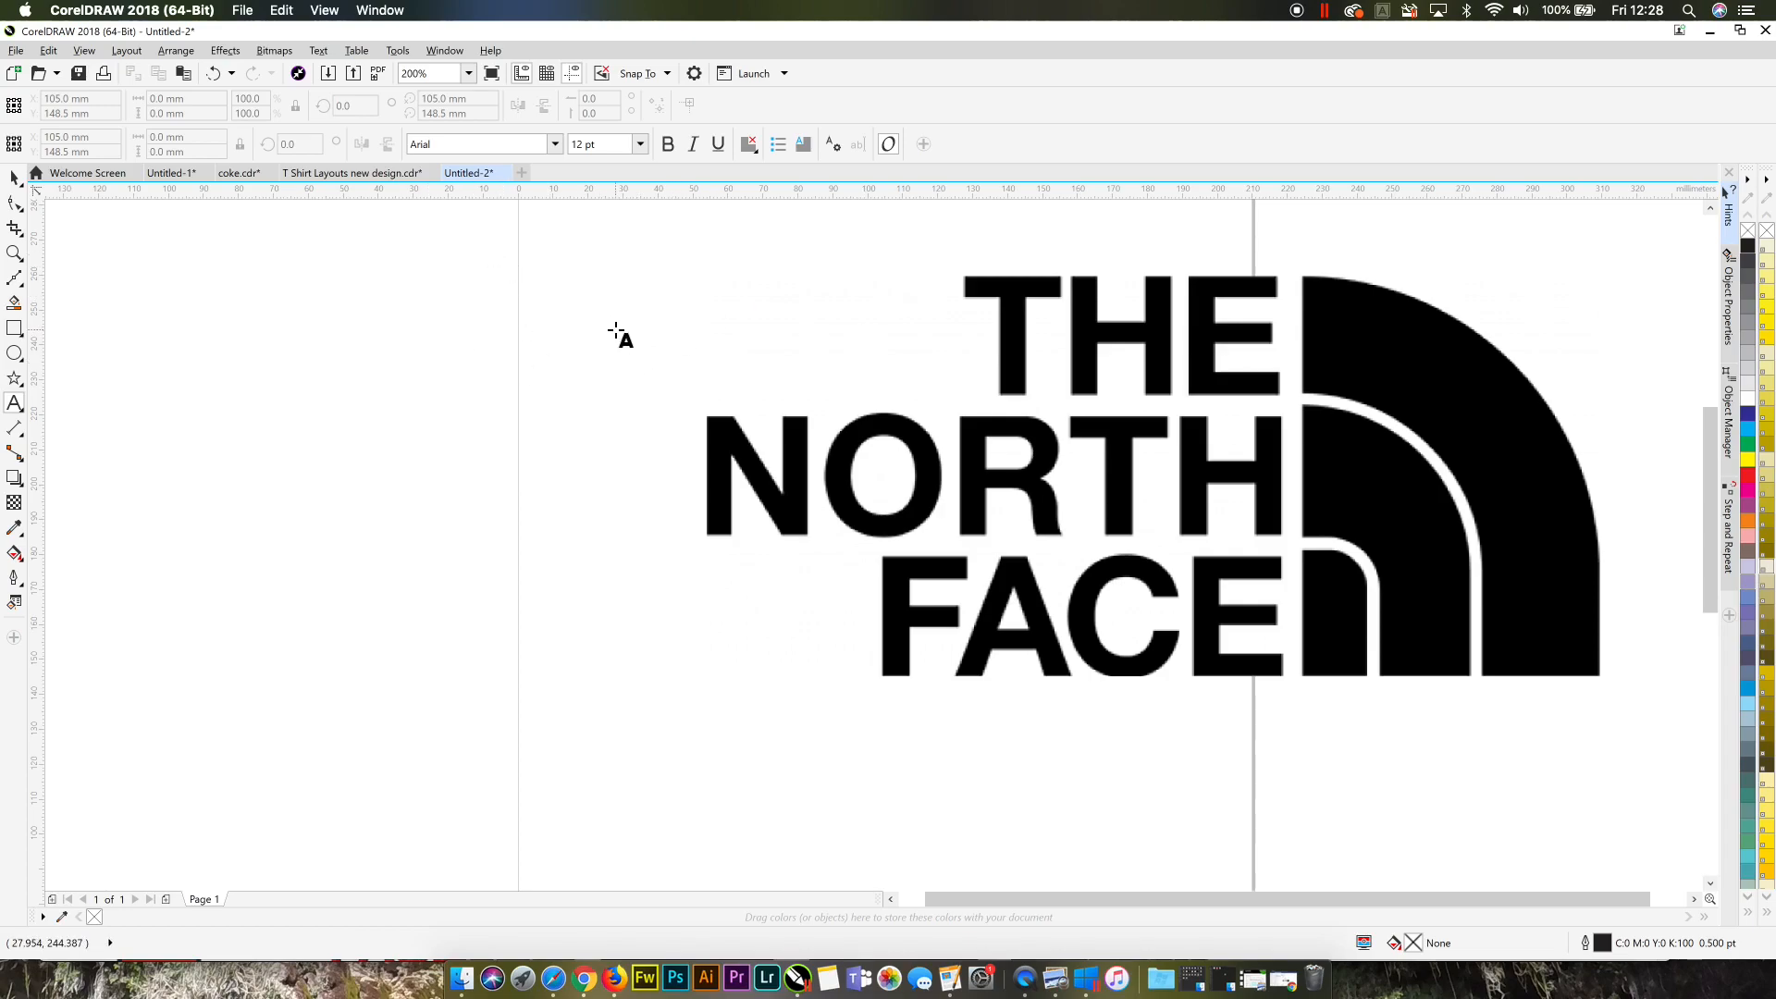
{"action": "left_click_drag", "start_coordinate": [615, 330], "coordinate": [692, 401]}
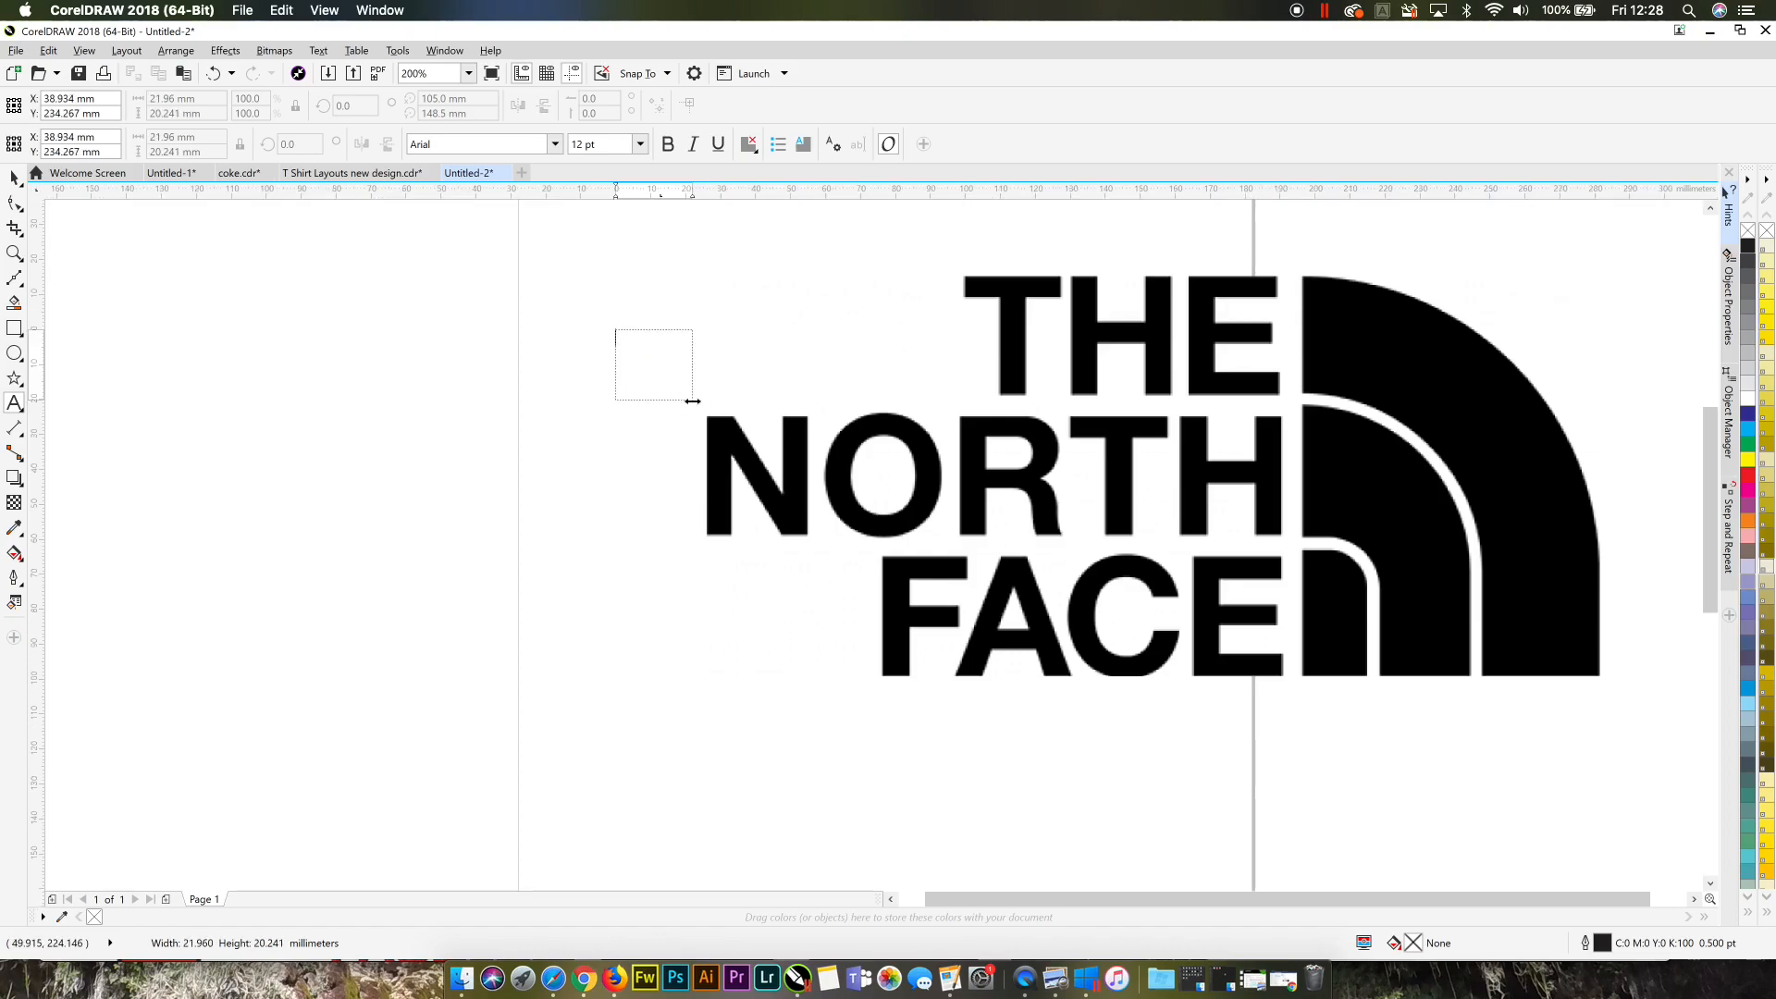
{"action": "type", "text": "132135"}
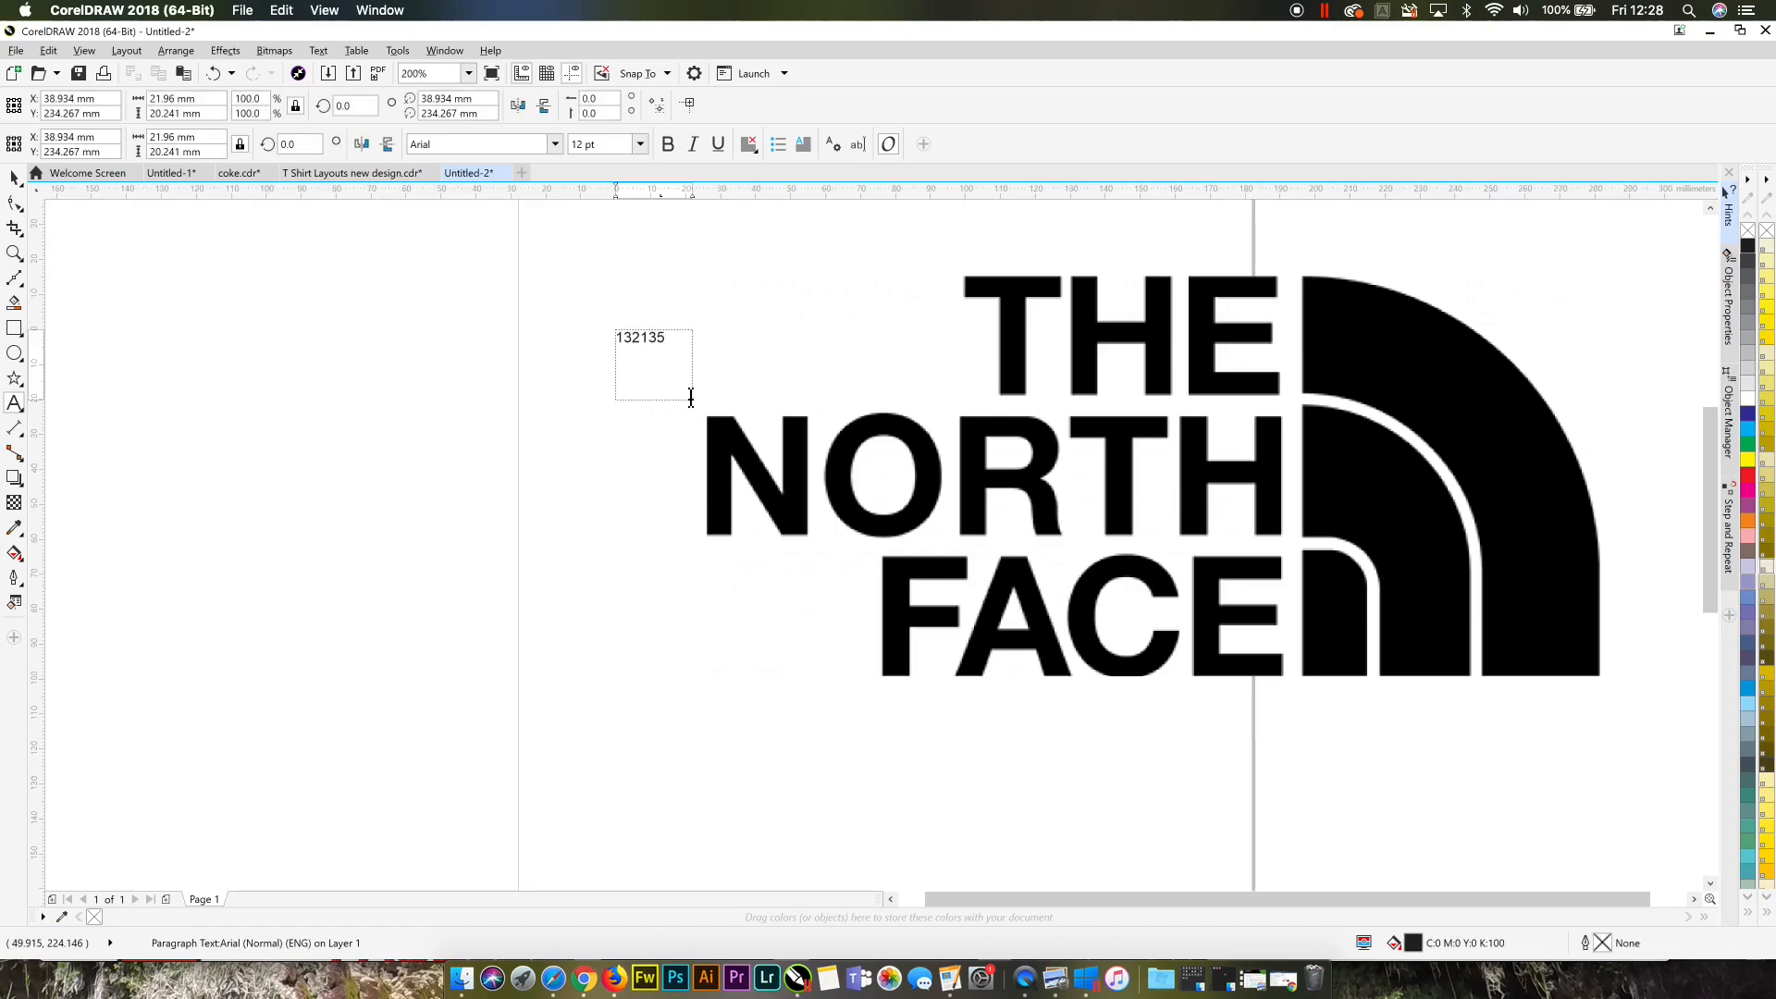
{"action": "type", "text": "6465466431343351354"}
{"action": "key", "text": "ctrl+space"}
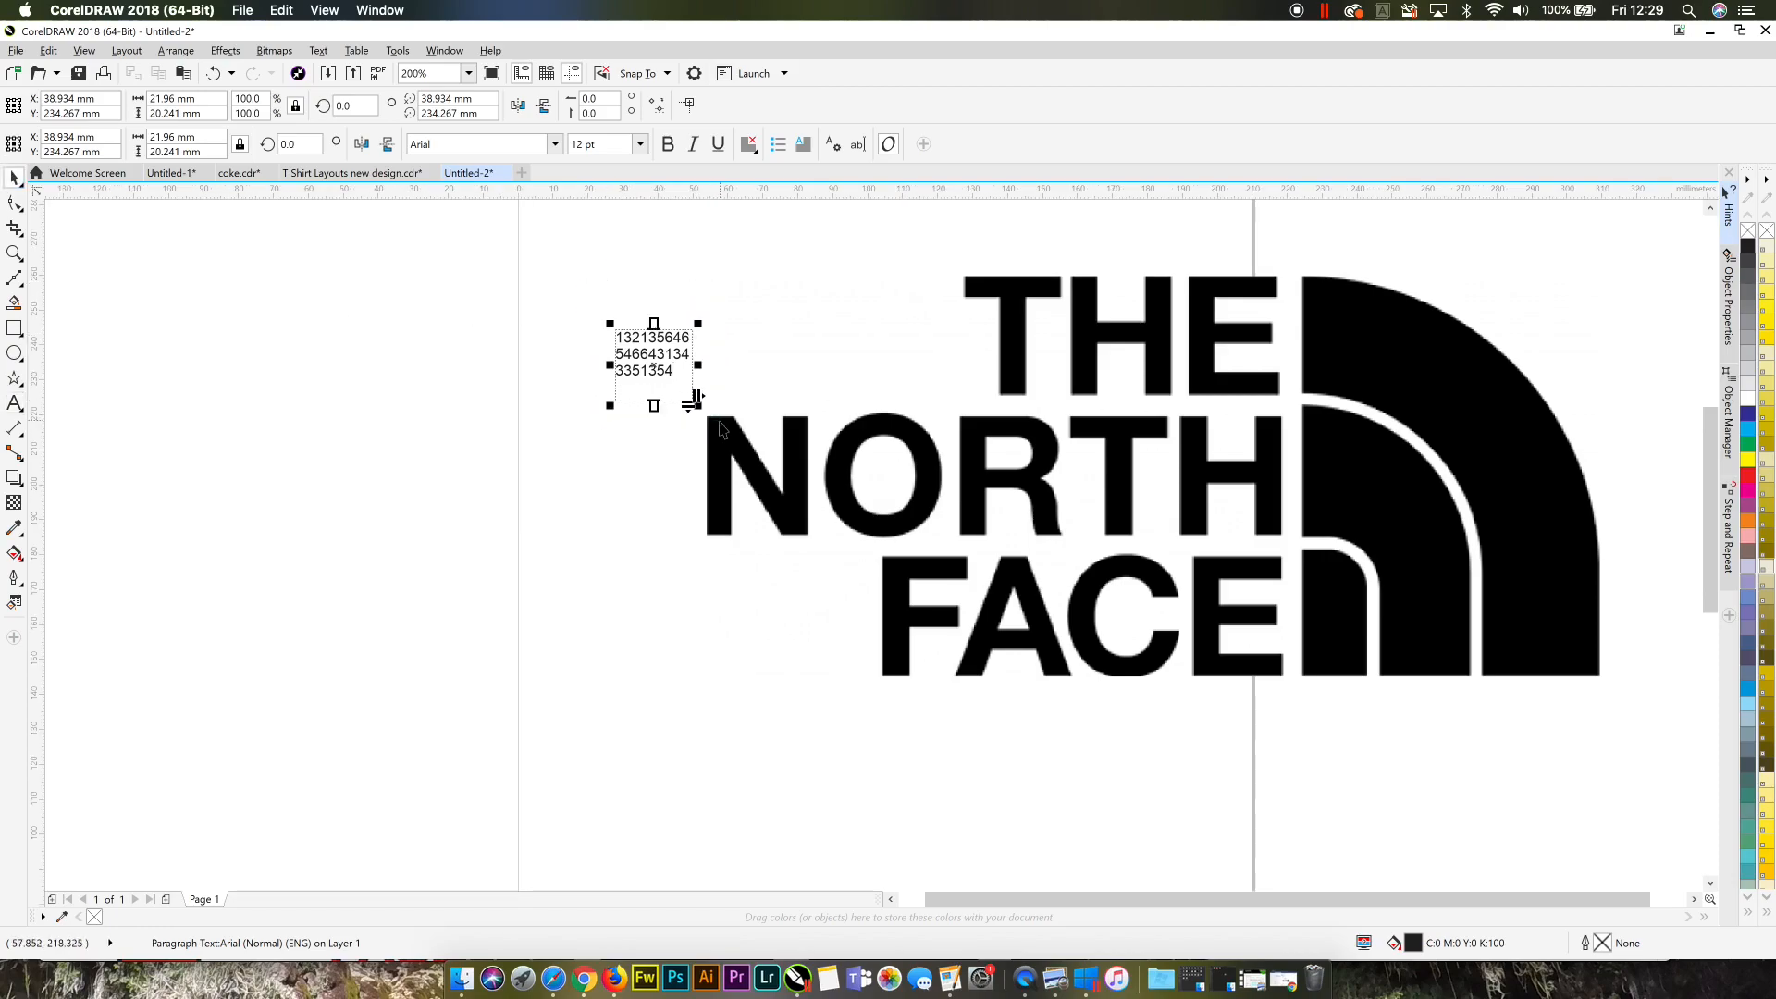
{"action": "key", "text": "Delete"}
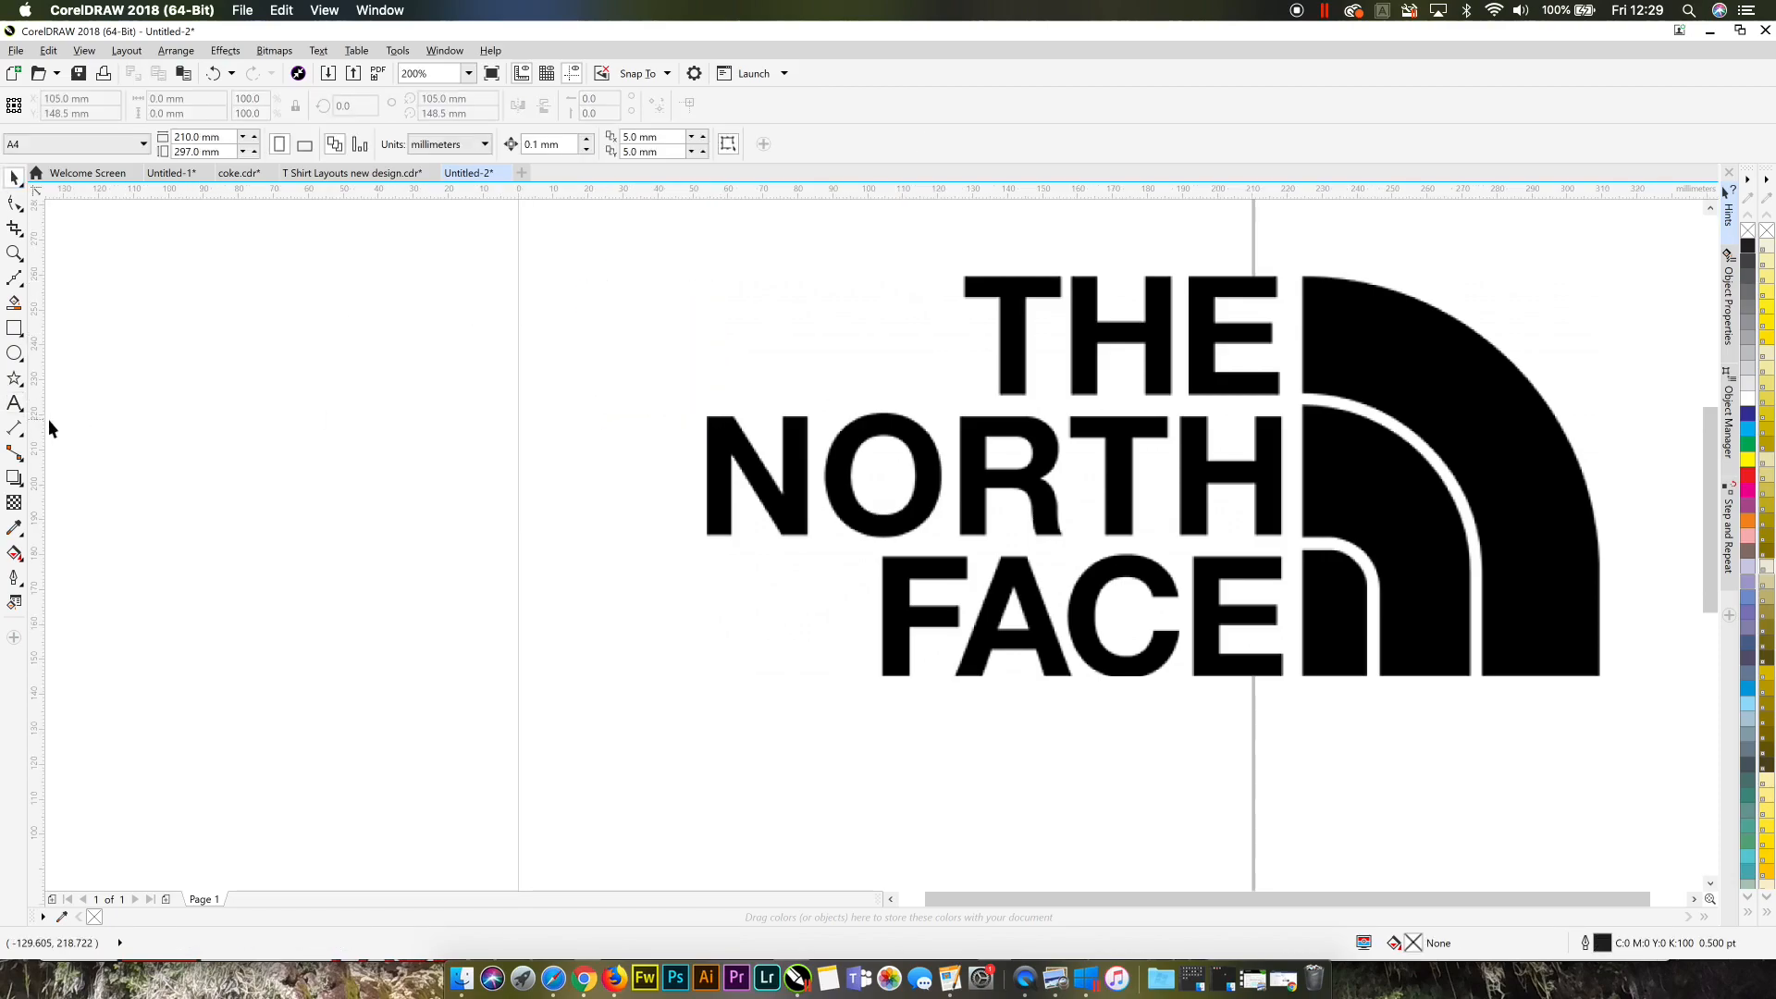
Step: Add artistic text beside the logo reading THE, NORTH and FACE in capitals on three separate lines
{"action": "left_click", "coordinate": [15, 404]}
{"action": "left_click", "coordinate": [643, 341]}
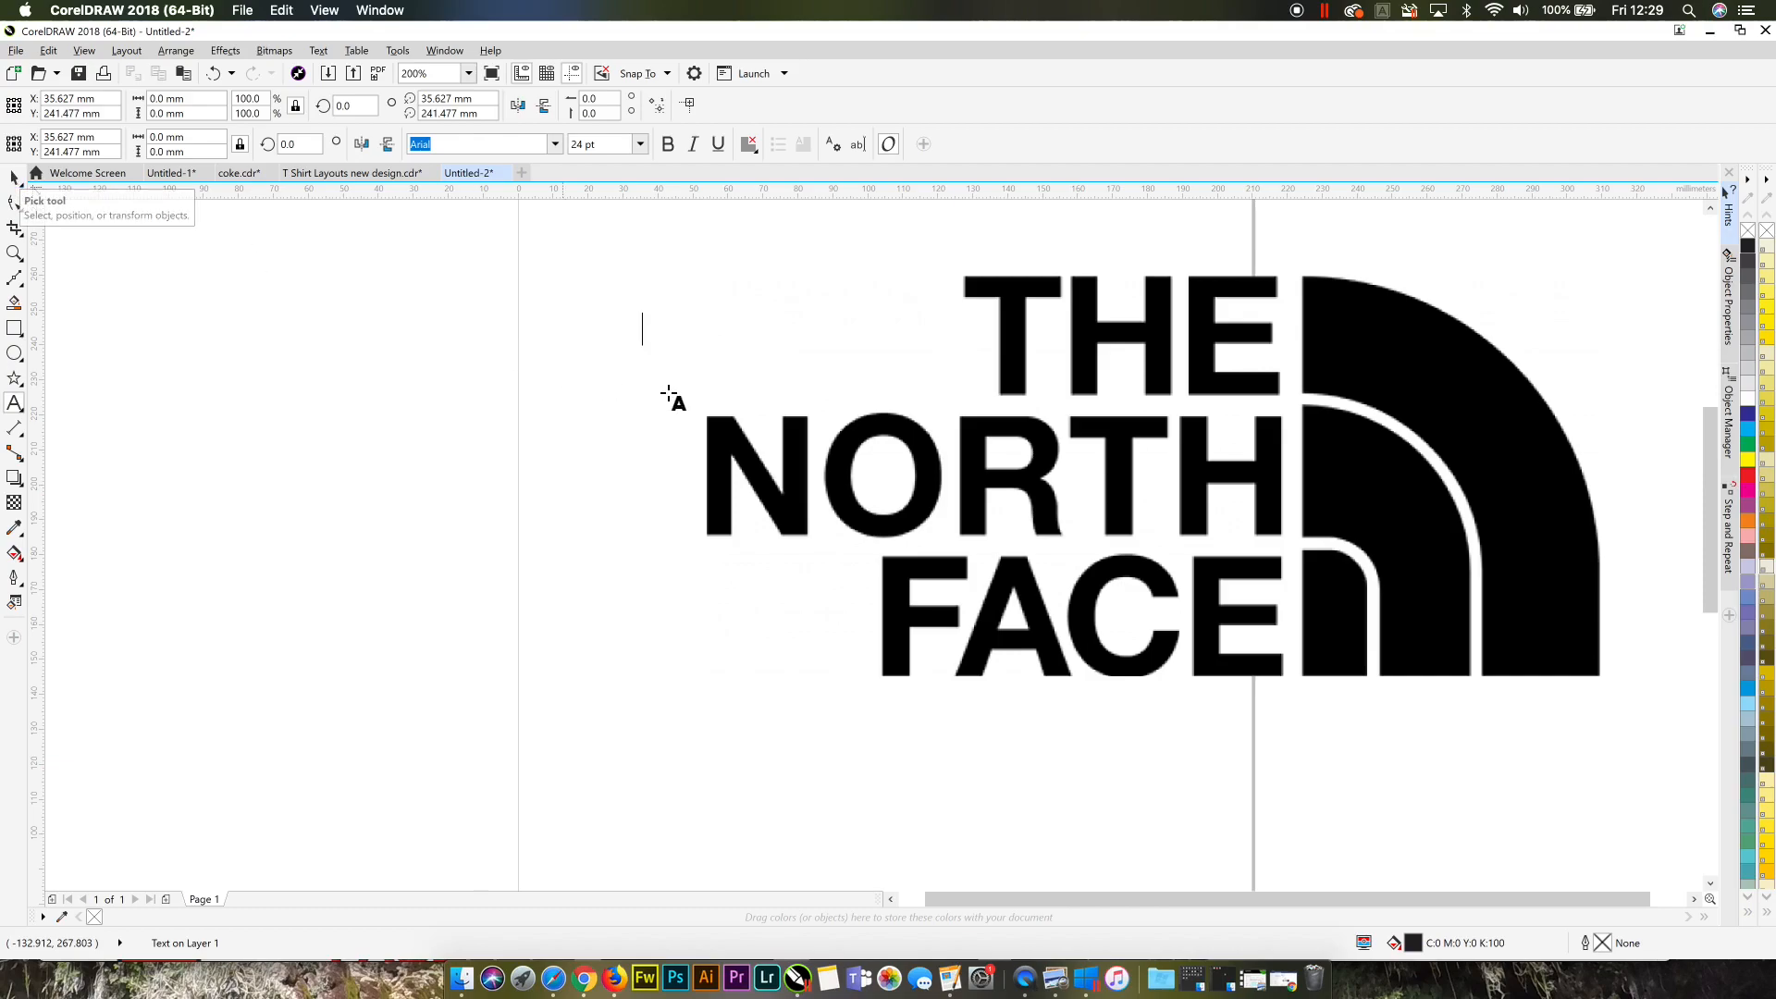
{"action": "left_click_drag", "start_coordinate": [712, 373], "coordinate": [852, 317]}
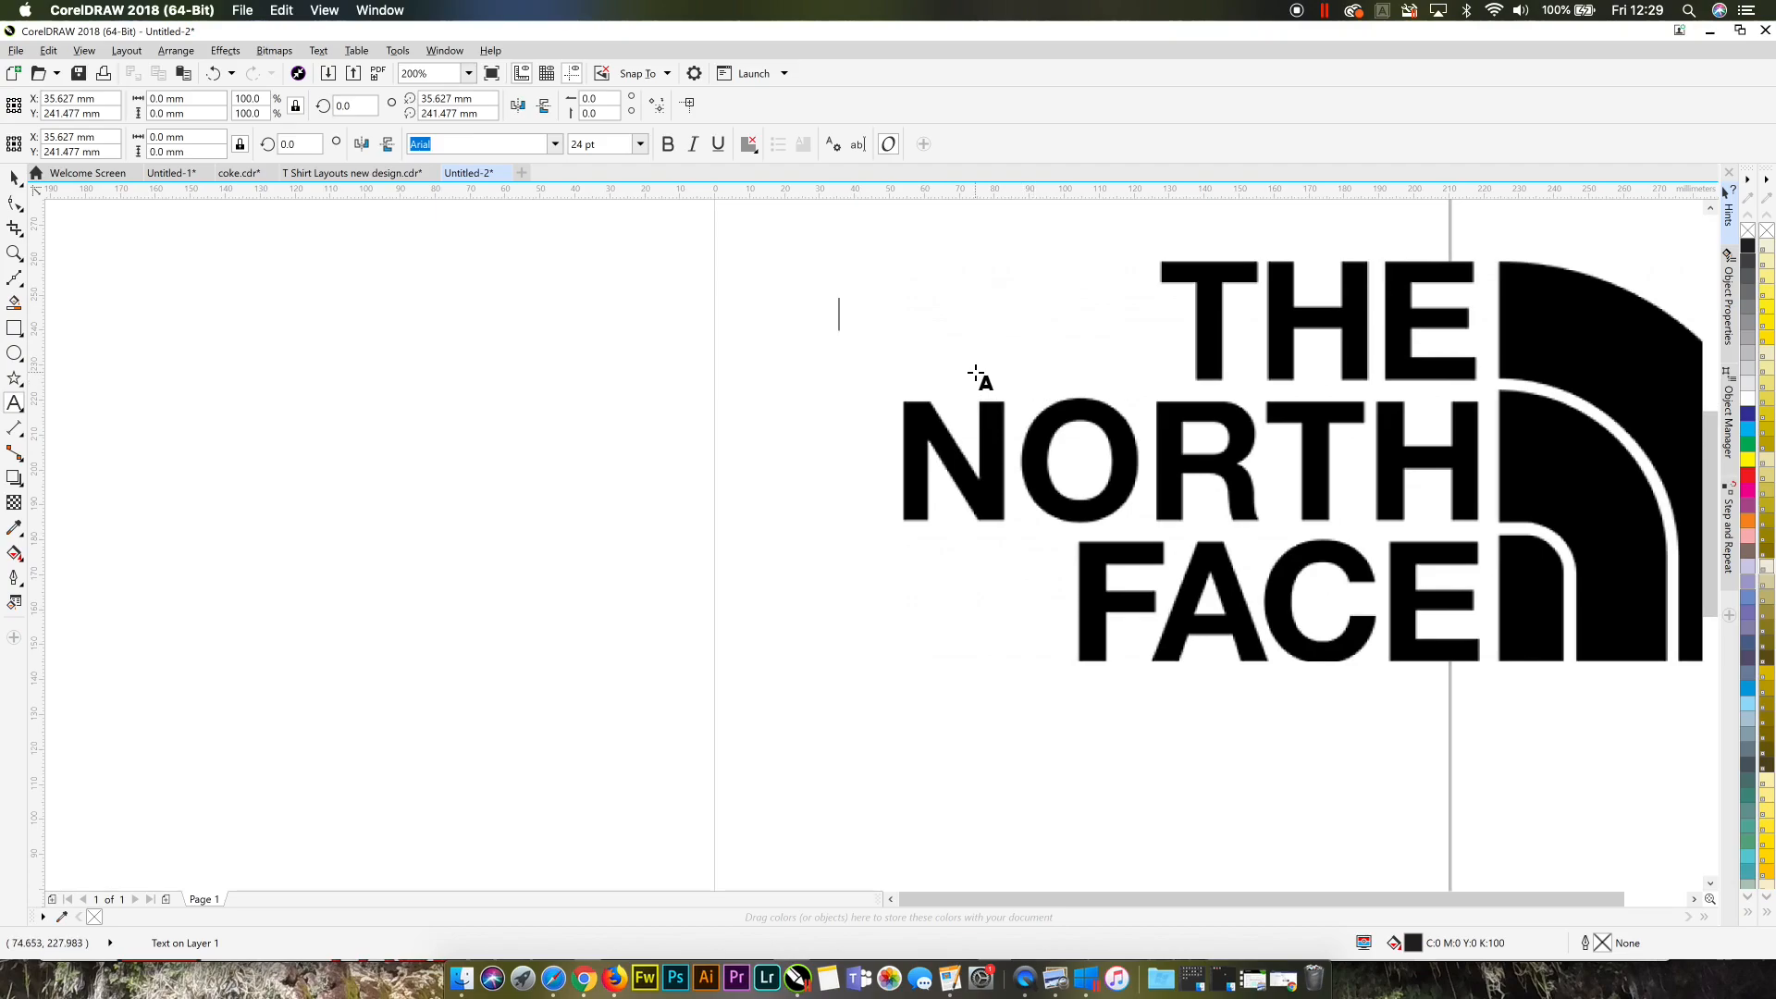
{"action": "type", "text": "The"}
{"action": "key", "text": "BackSpace"}
{"action": "key", "text": "BackSpace"}
{"action": "type", "text": "he"}
{"action": "key", "text": "BackSpace"}
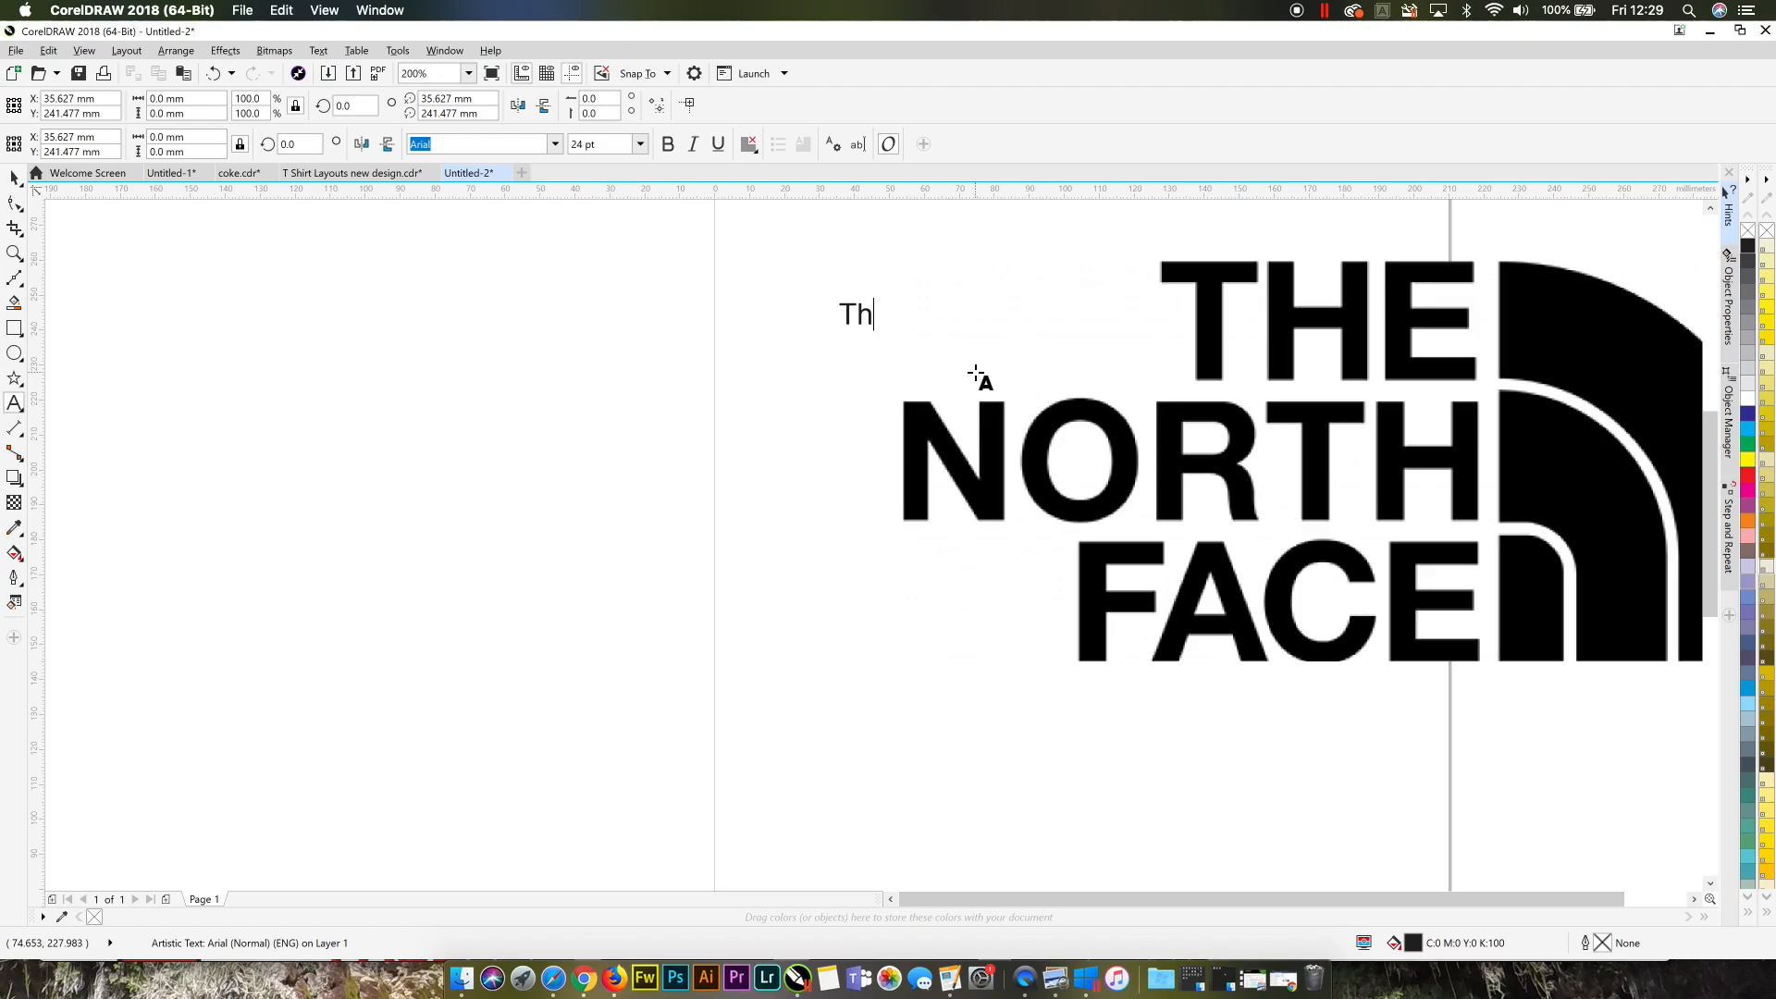
{"action": "key", "text": "BackSpace"}
{"action": "type", "text": "he"}
{"action": "key", "text": "Return"}
{"action": "key", "text": "BackSpace"}
{"action": "key", "text": "BackSpace"}
{"action": "type", "text": "HE"}
{"action": "key", "text": "Return"}
{"action": "type", "text": "NORTH"}
{"action": "key", "text": "Return"}
{"action": "type", "text": "FACE"}
{"action": "key", "text": "Escape"}
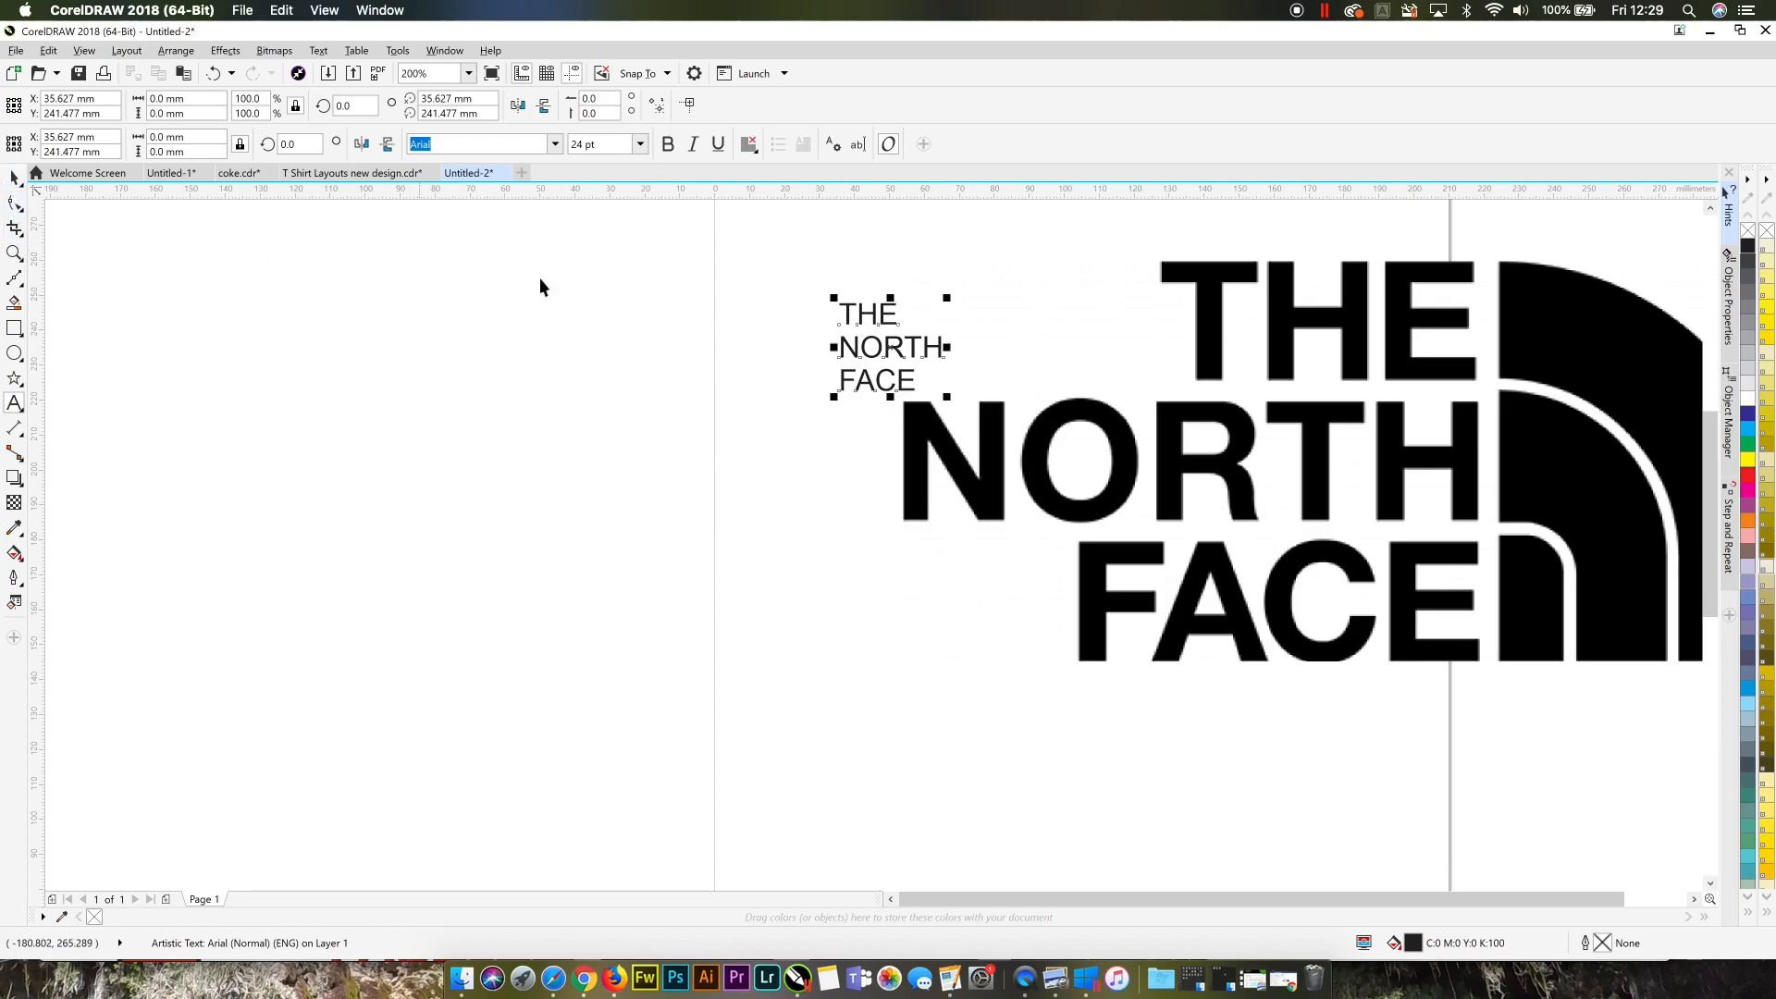
Step: Move the THE NORTH FACE text slightly up beside the logo and right-align its three lines
{"action": "left_click_drag", "start_coordinate": [888, 346], "coordinate": [910, 294]}
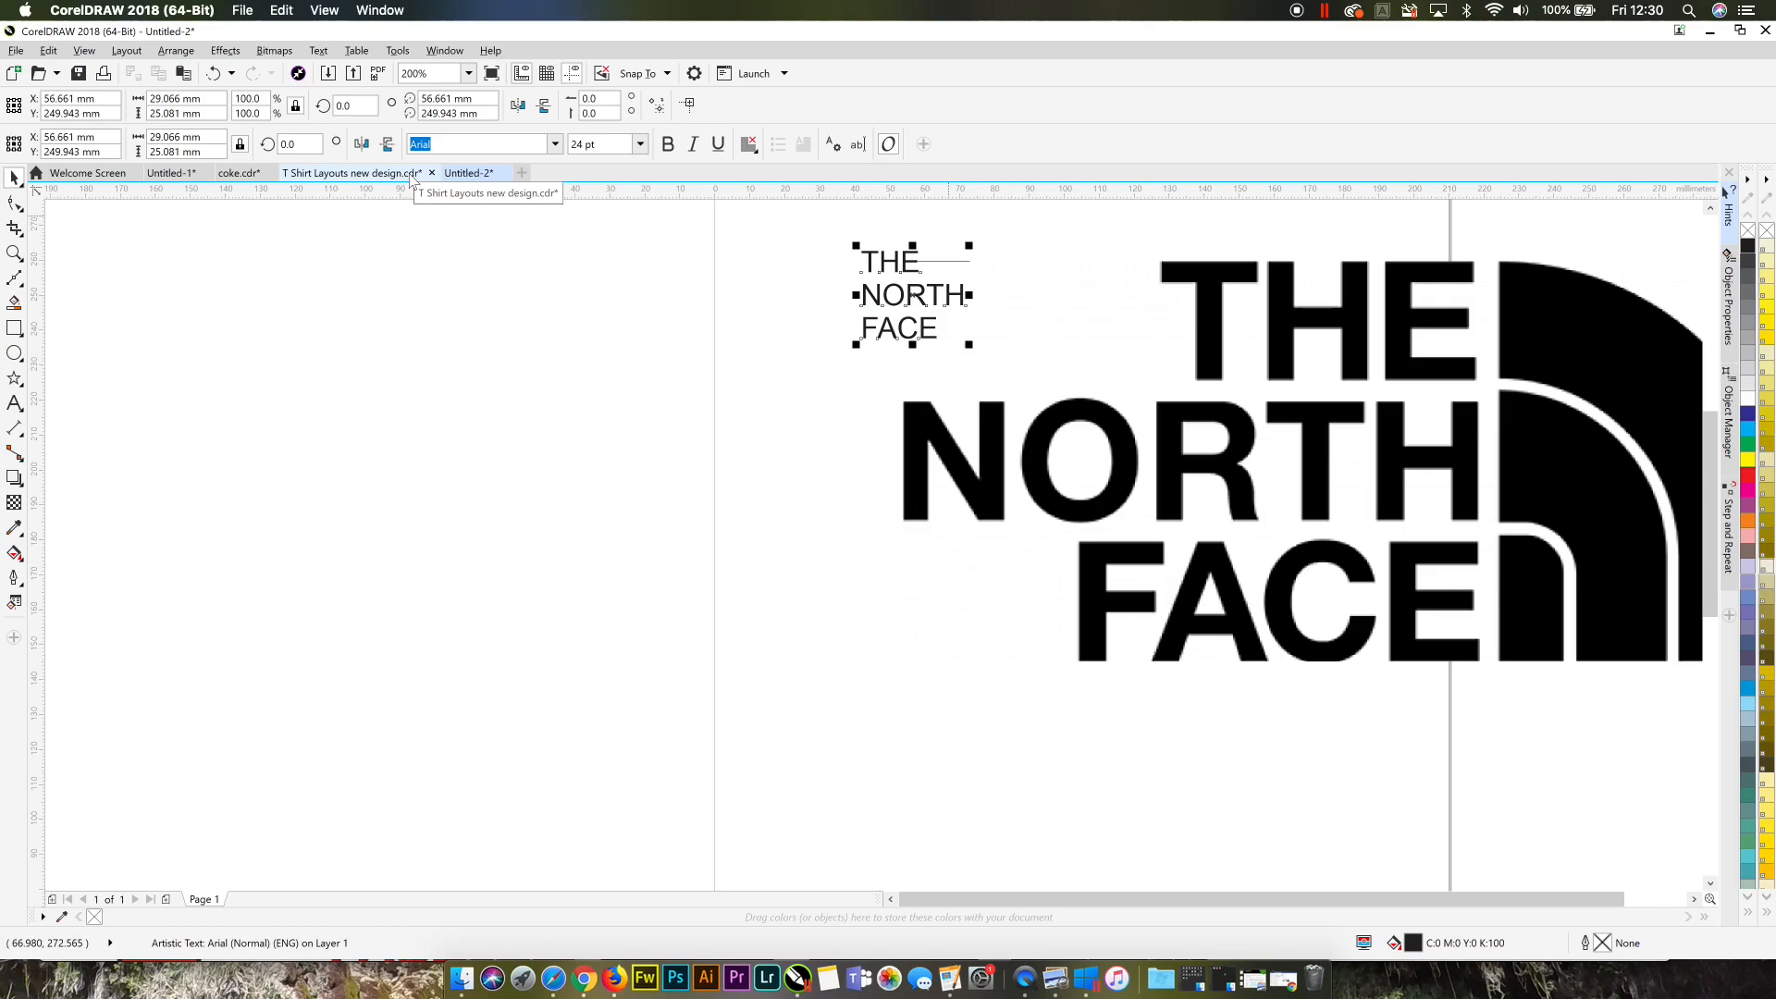
{"action": "left_click", "coordinate": [750, 145]}
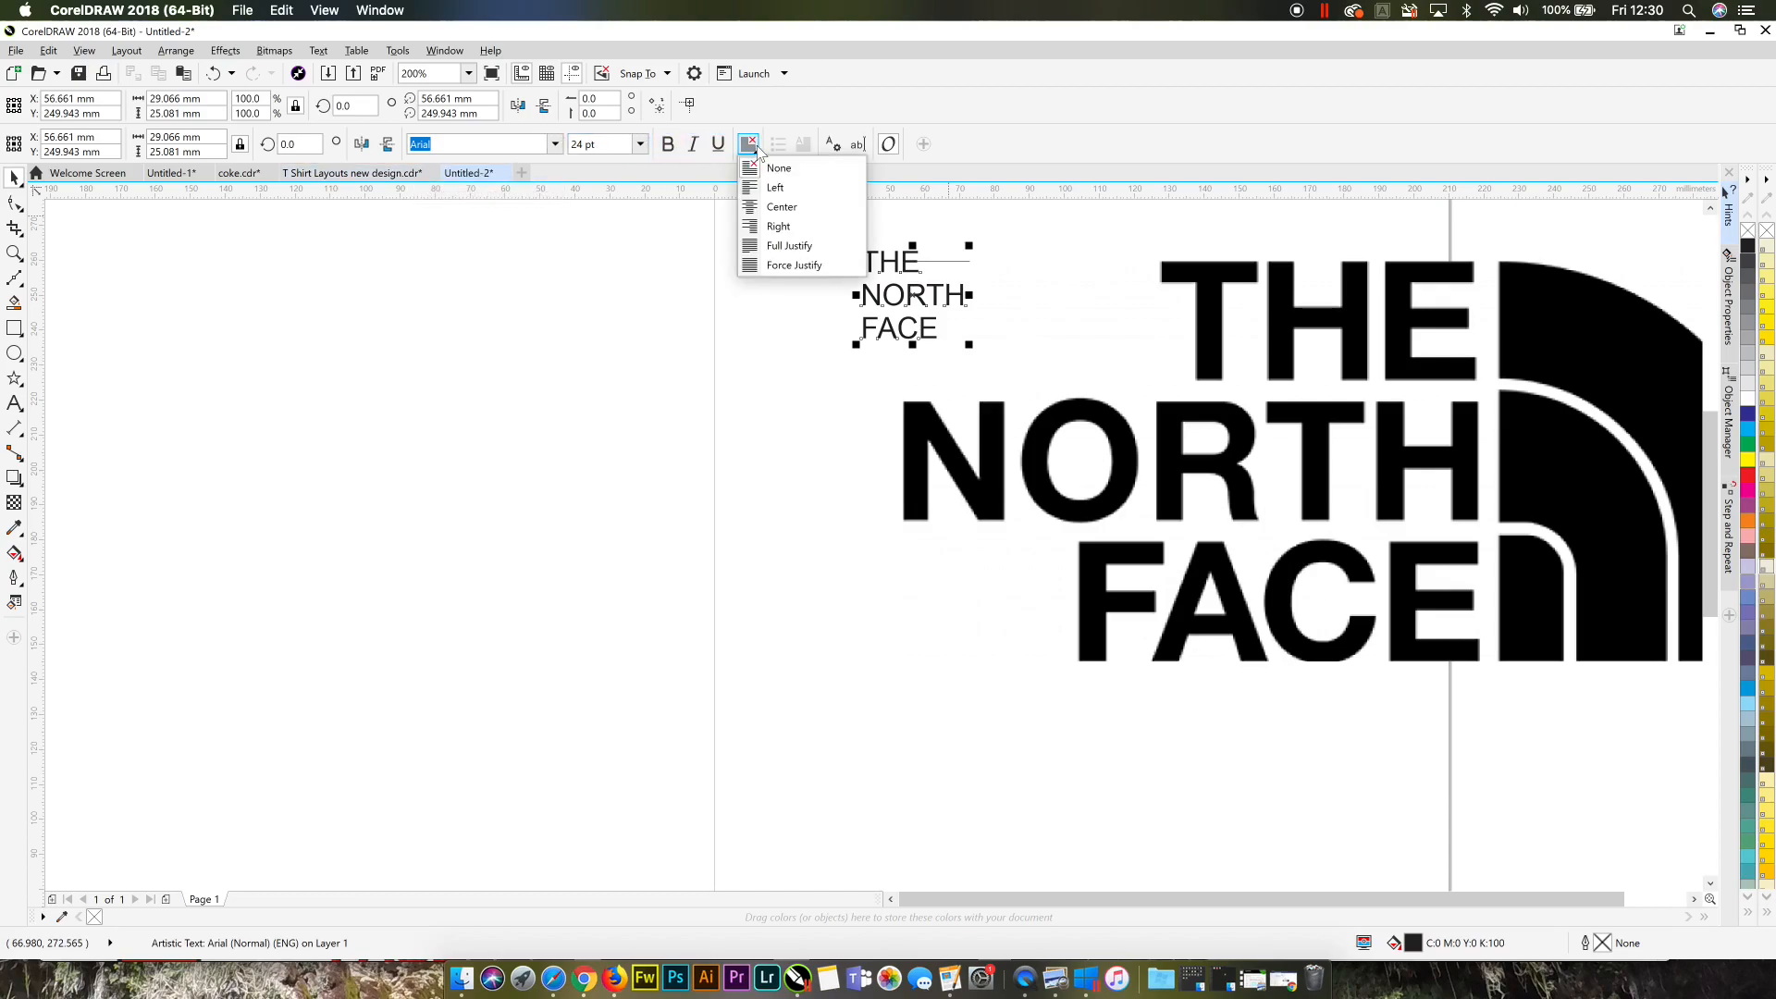
{"action": "left_click", "coordinate": [777, 226]}
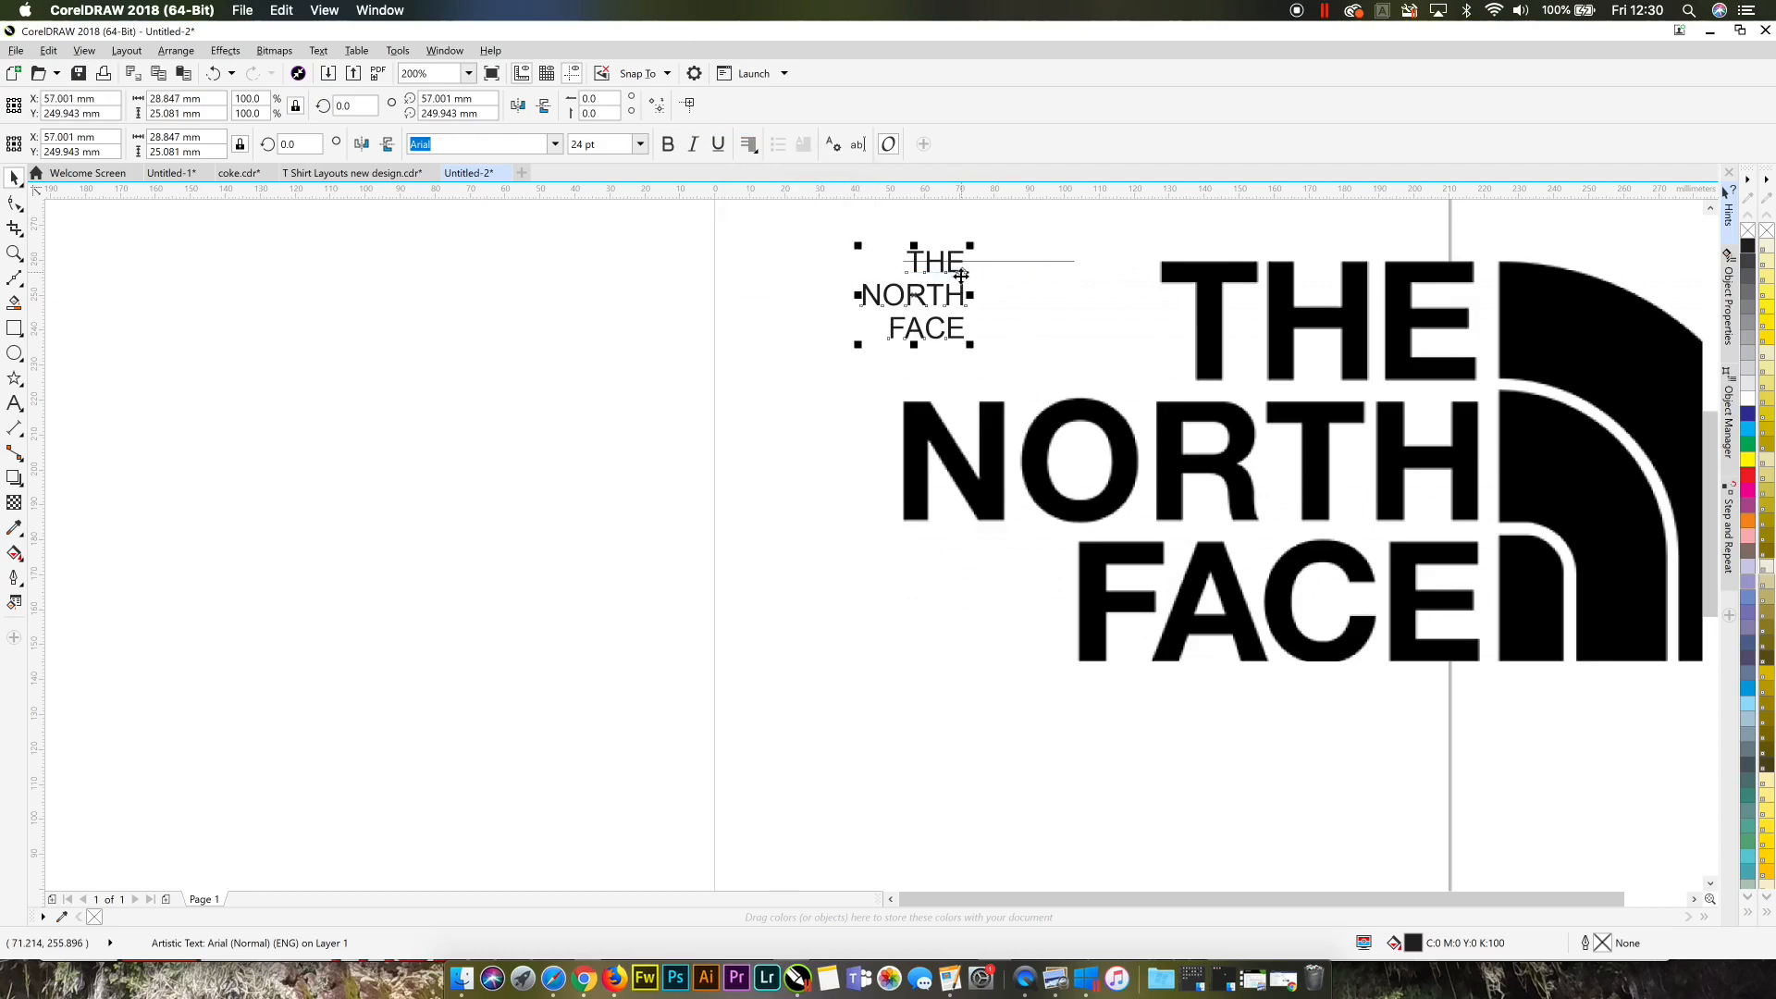
Step: Move the text block to the empty area right of the logo and enlarge it proportionally to about 121 by 105 mm
{"action": "scroll", "coordinate": [962, 321], "scroll_direction": "down", "scroll_amount": 1}
{"action": "left_click_drag", "start_coordinate": [962, 321], "coordinate": [1110, 451]}
{"action": "left_click_drag", "start_coordinate": [1071, 386], "coordinate": [1540, 408]}
{"action": "left_click_drag", "start_coordinate": [1576, 322], "coordinate": [1608, 277]}
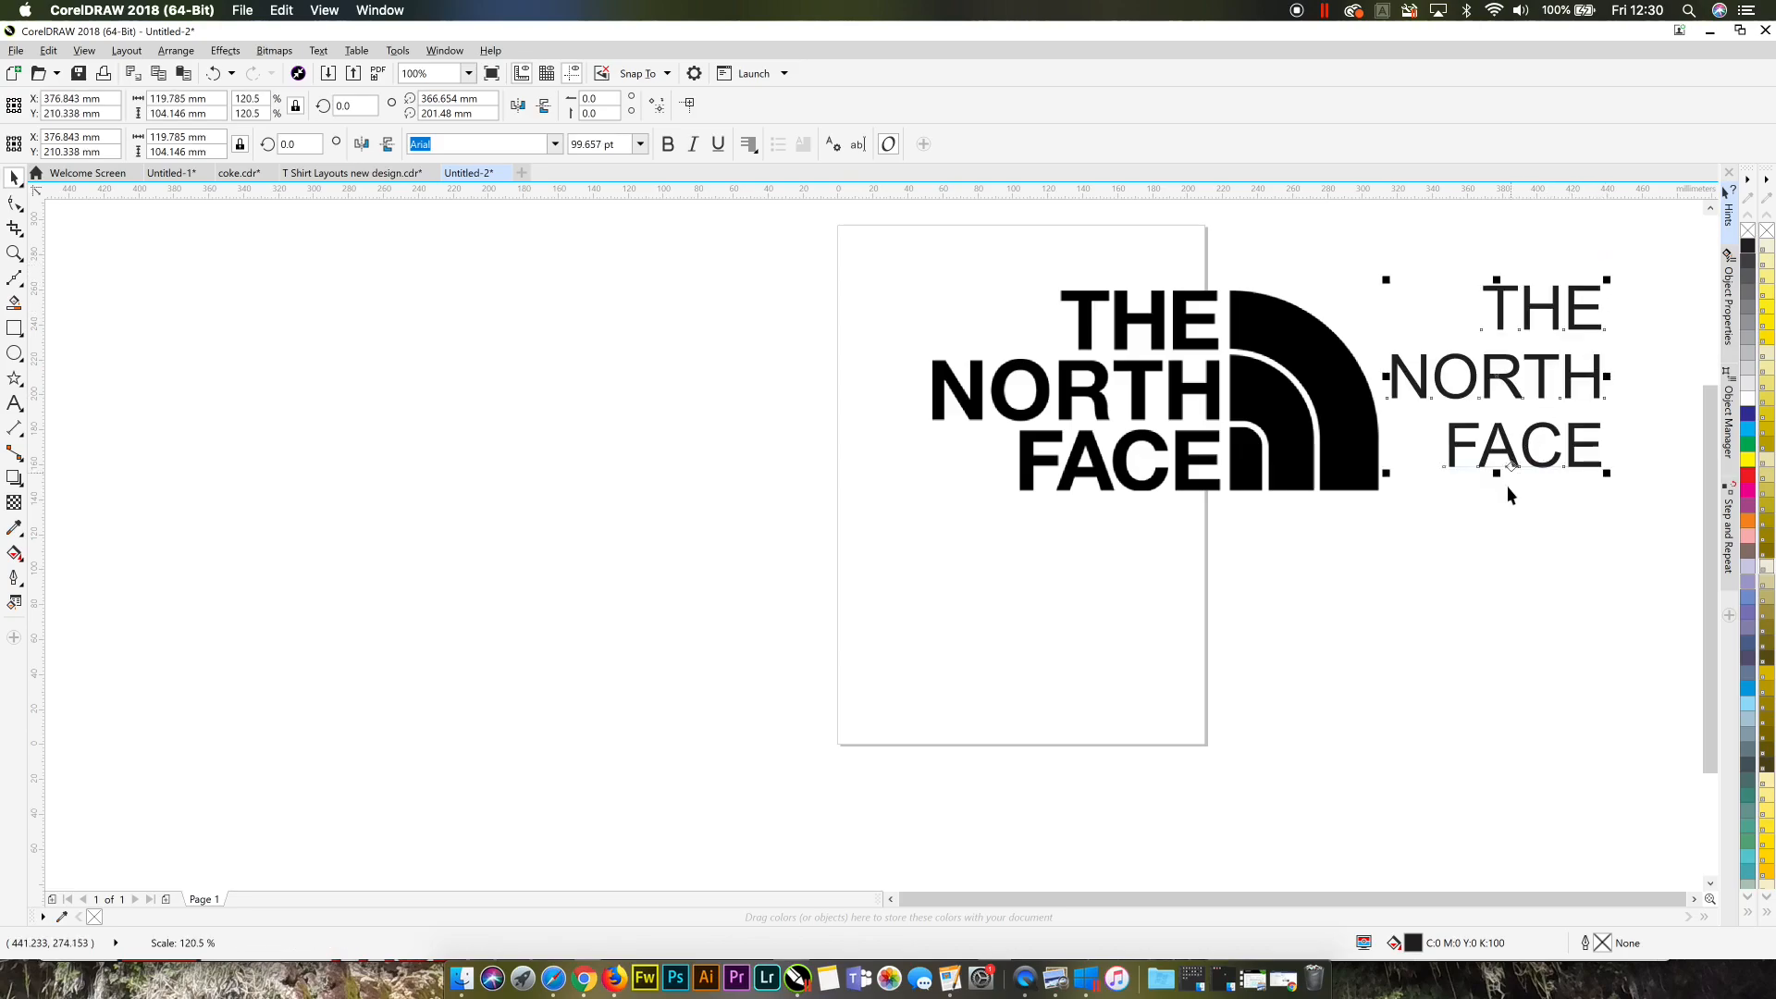
{"action": "left_click_drag", "start_coordinate": [1468, 599], "coordinate": [1348, 616]}
{"action": "left_click", "coordinate": [1345, 612]}
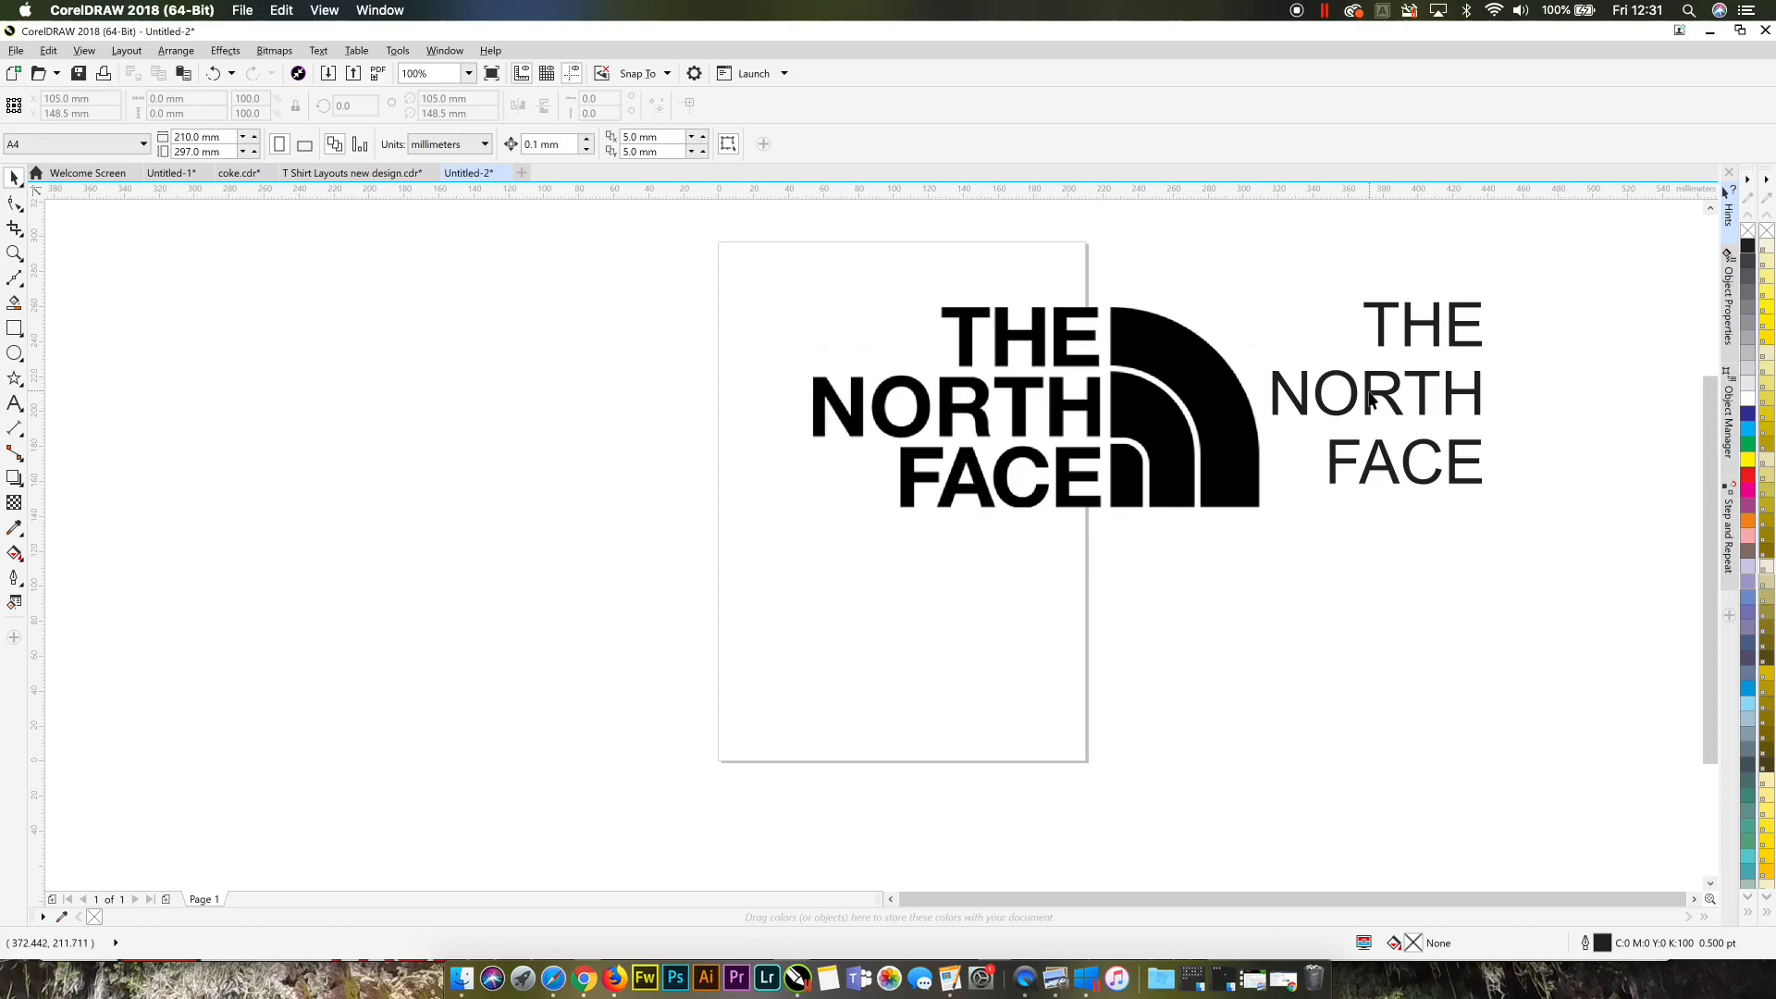
{"action": "left_click", "coordinate": [1371, 399]}
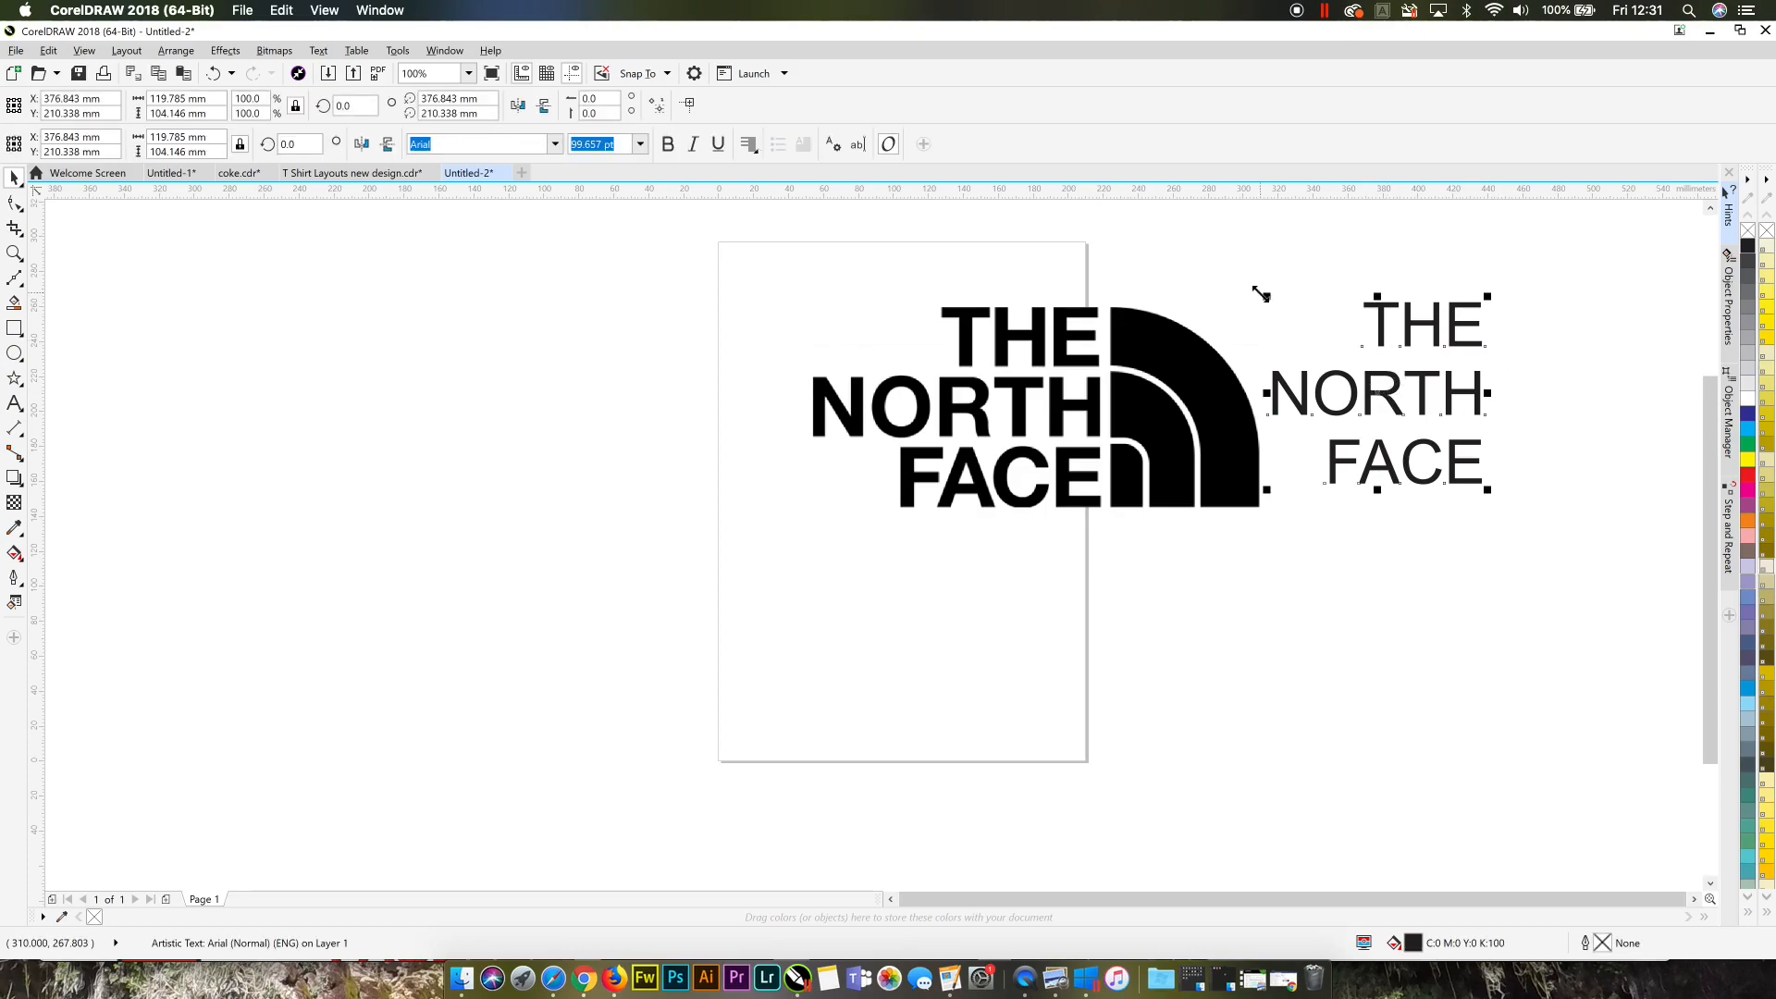
{"action": "left_click_drag", "start_coordinate": [1262, 293], "coordinate": [1261, 286]}
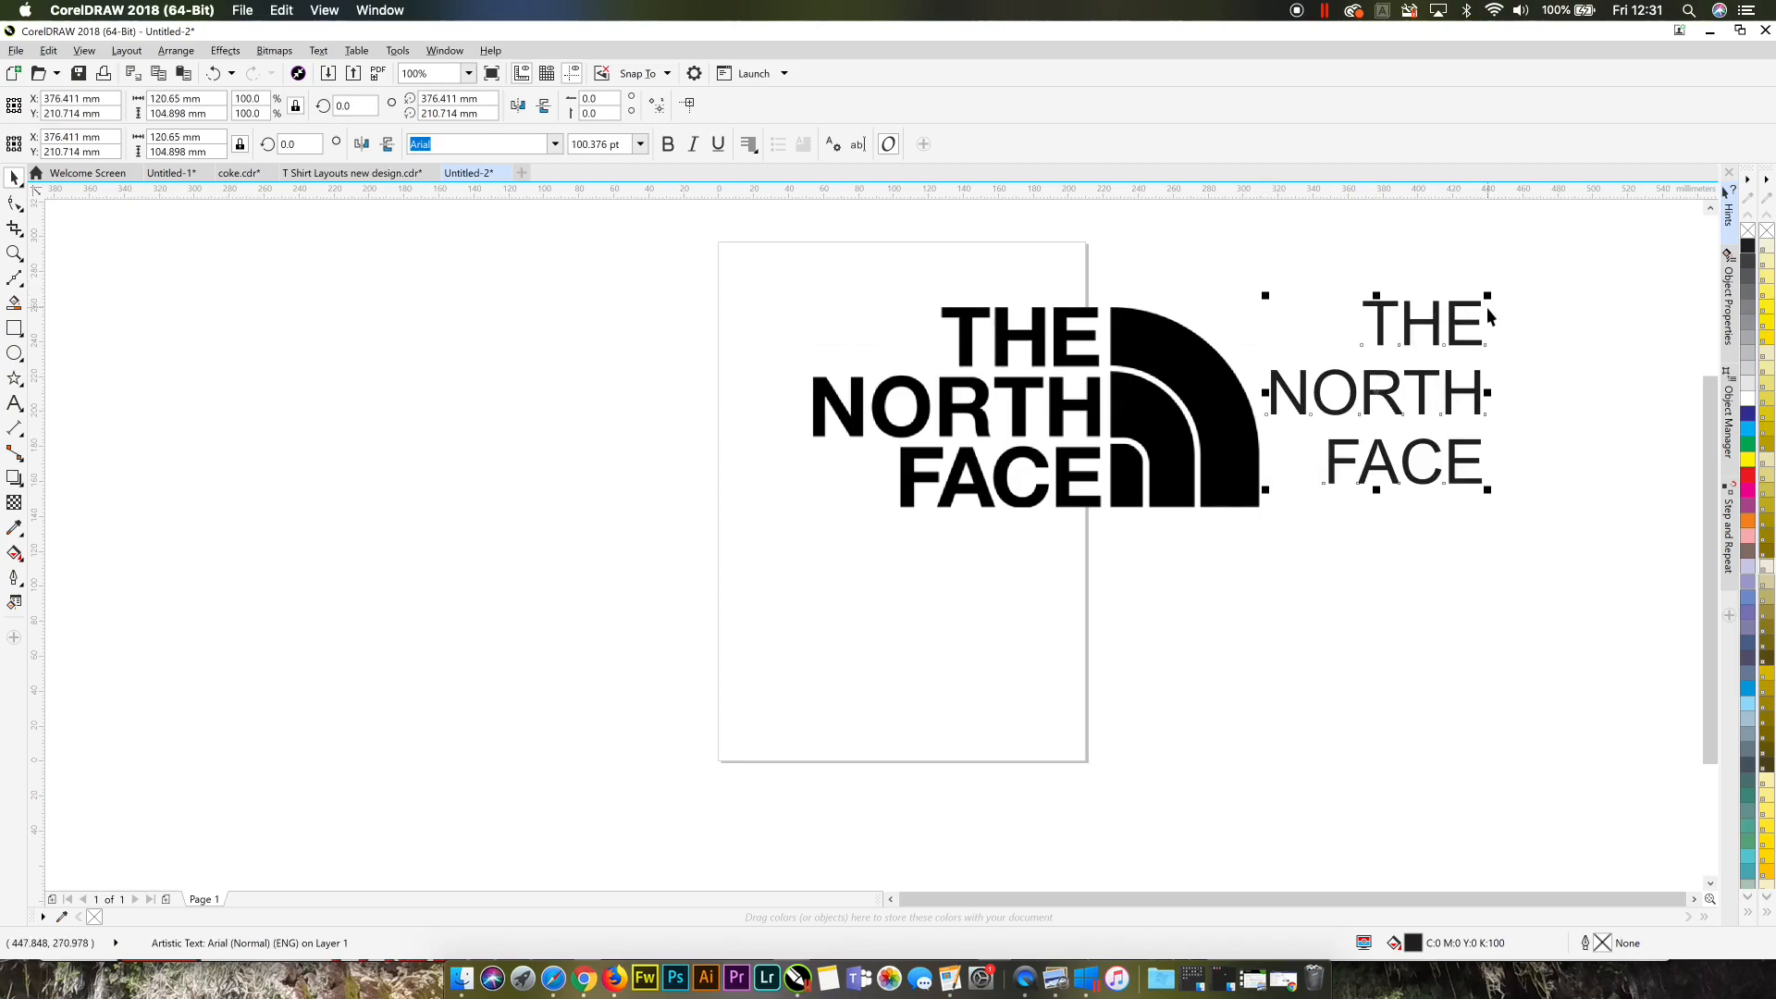
Step: Set the text block's font to Swis721 BT Roman
{"action": "left_click", "coordinate": [555, 146]}
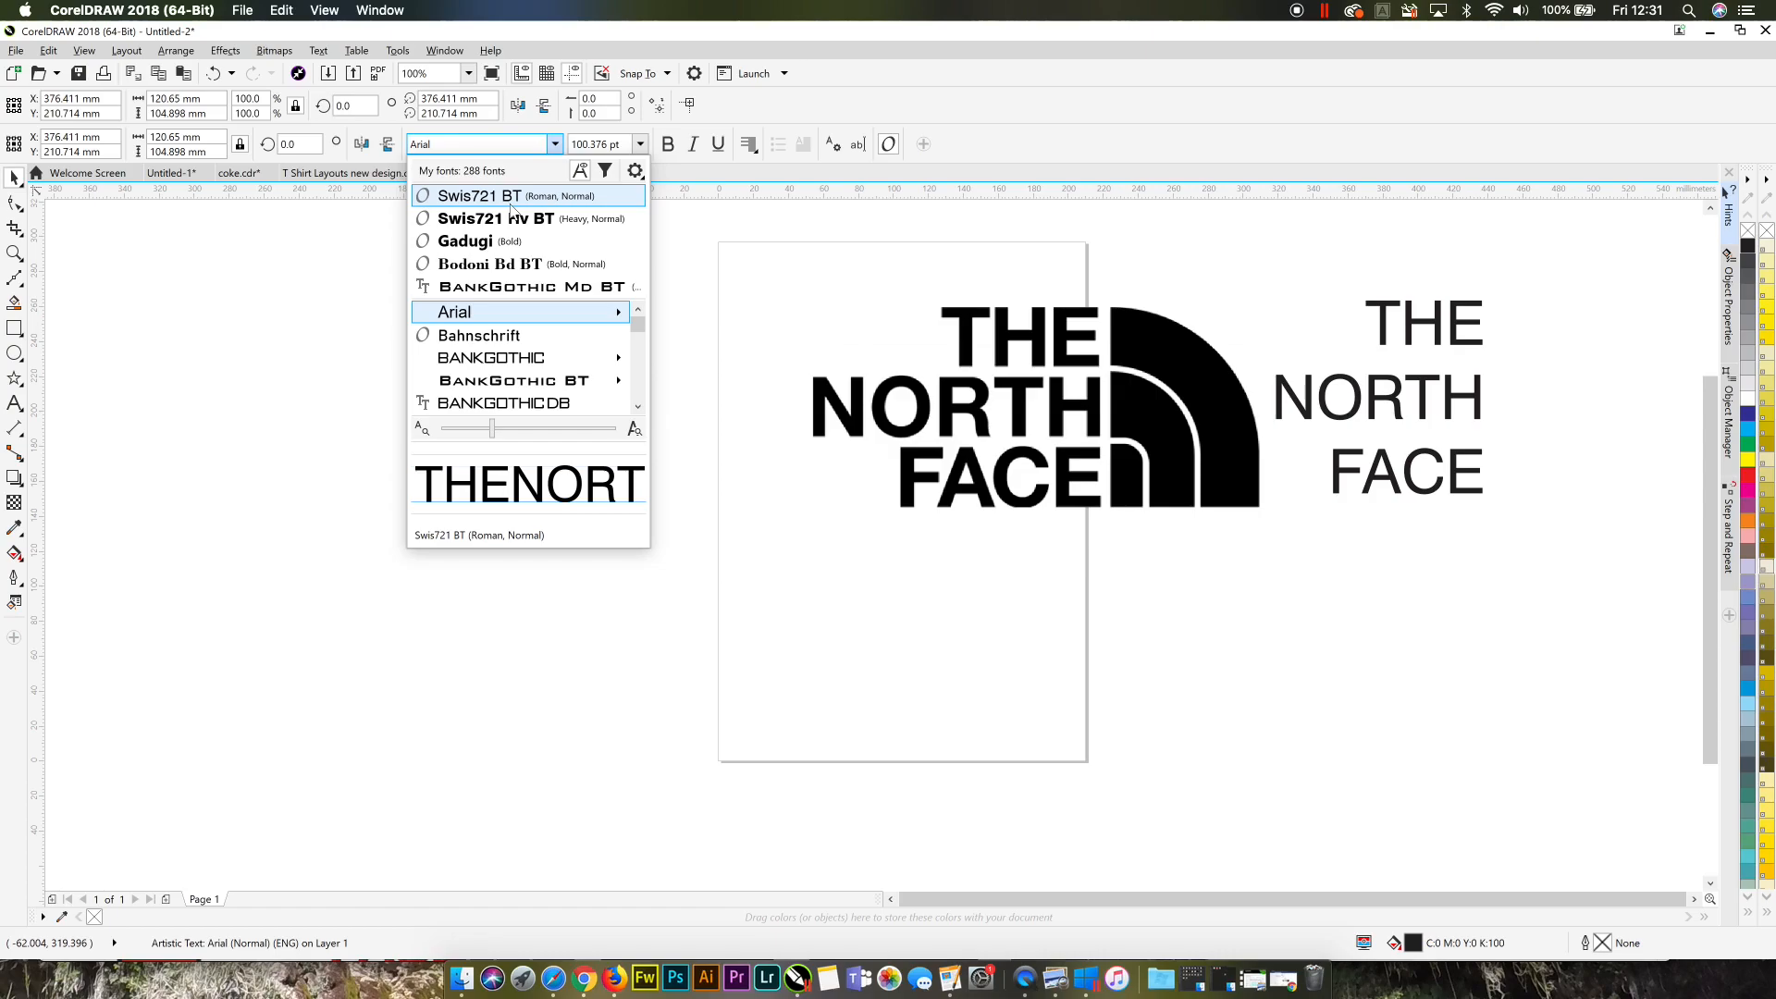
{"action": "left_click", "coordinate": [512, 206]}
Step: Preview other installed fonts on the text, such as Verdana, Sitka, Square721 BT and Segoe UI, to compare them with the logo's lettering
{"action": "left_click", "coordinate": [554, 144]}
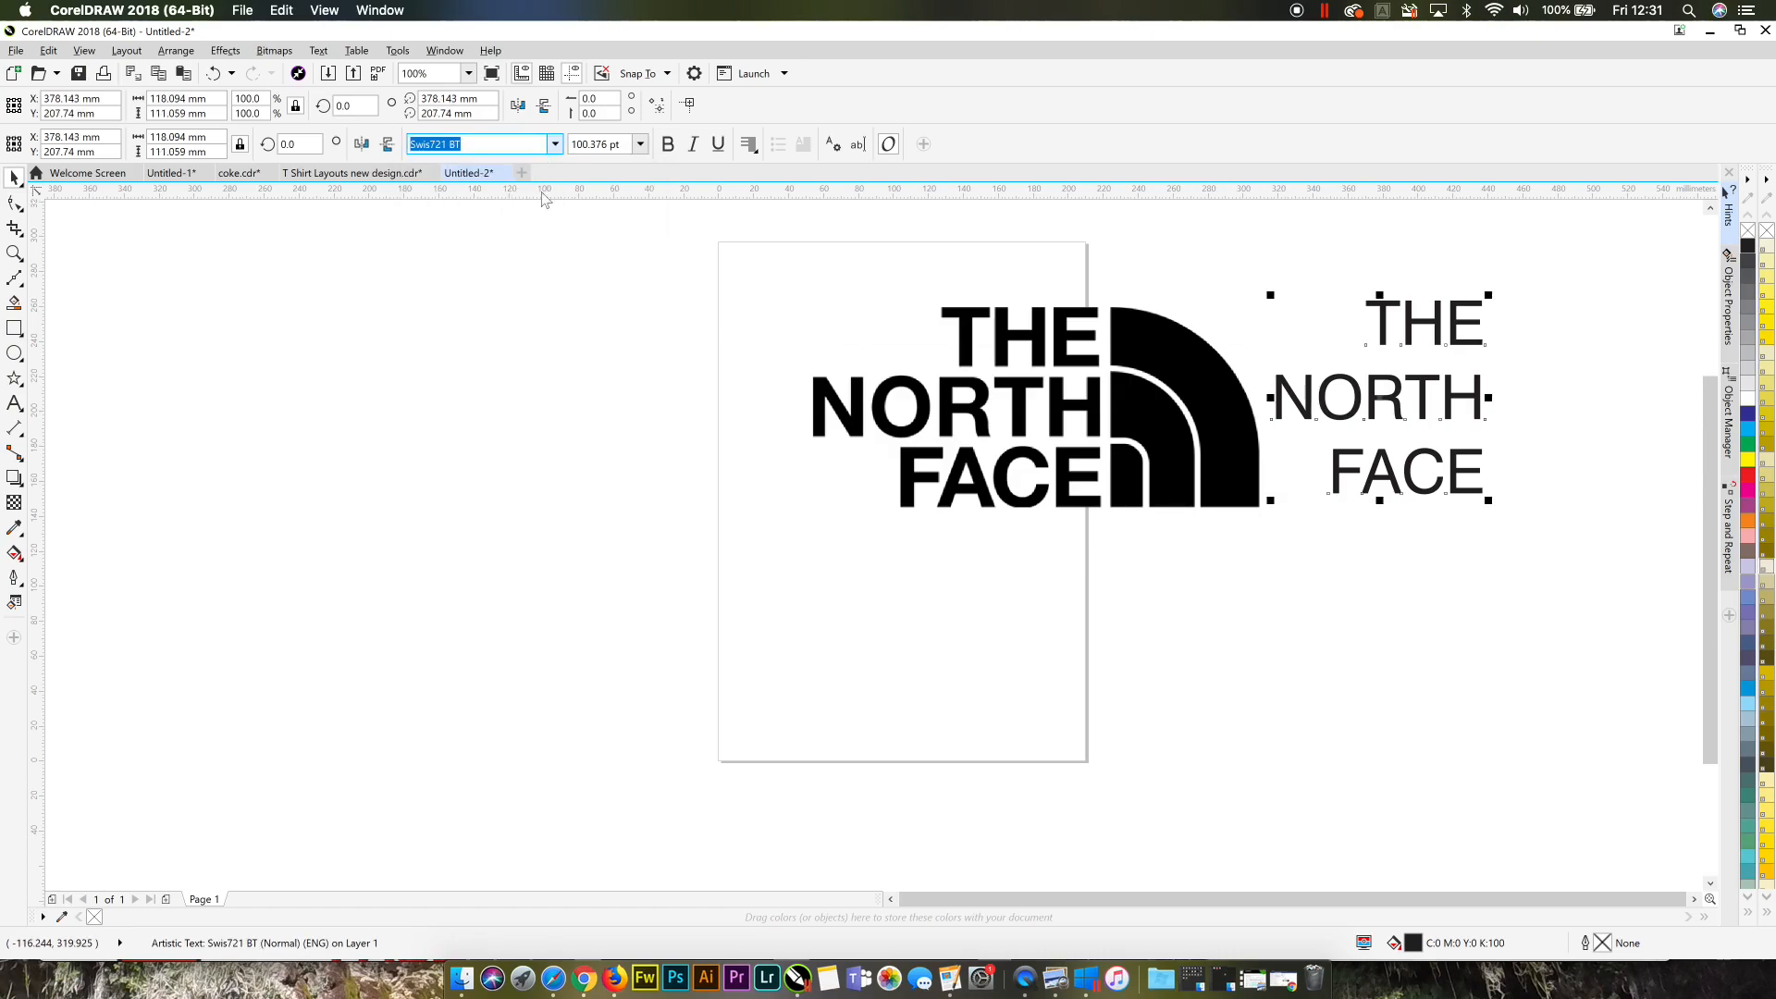
{"action": "scroll", "coordinate": [520, 348], "scroll_direction": "down", "scroll_amount": 5}
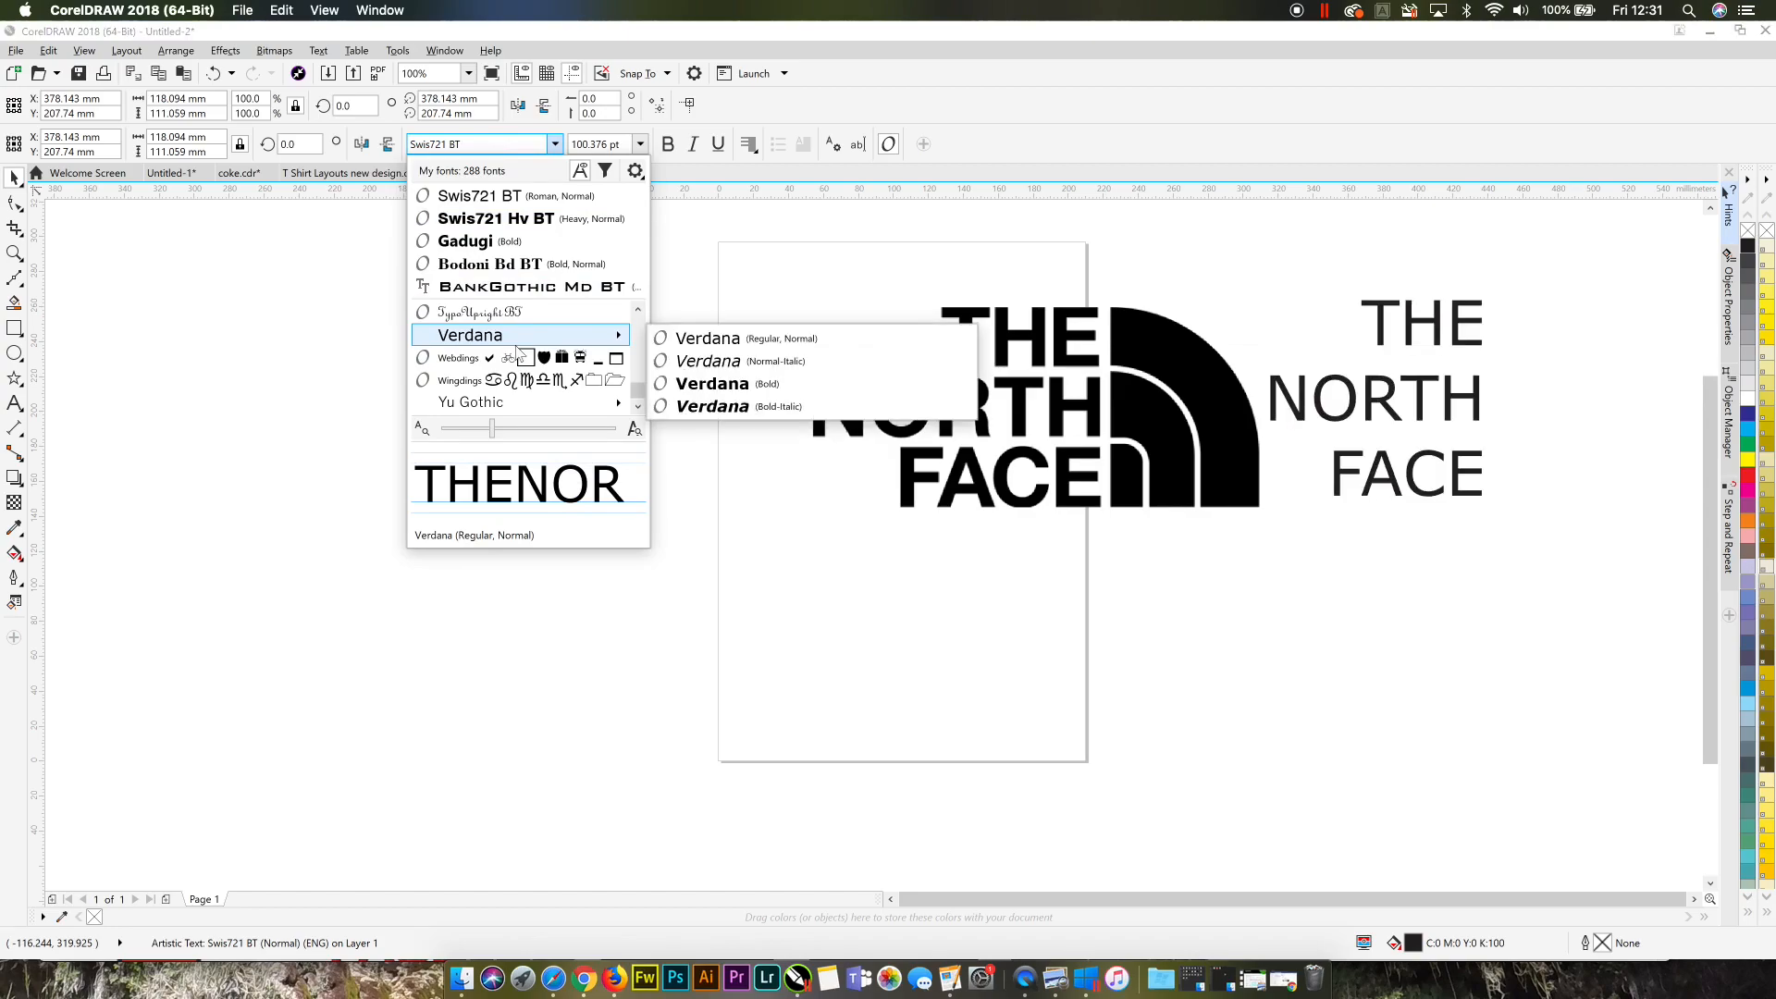
{"action": "scroll", "coordinate": [516, 352], "scroll_direction": "up", "scroll_amount": 5}
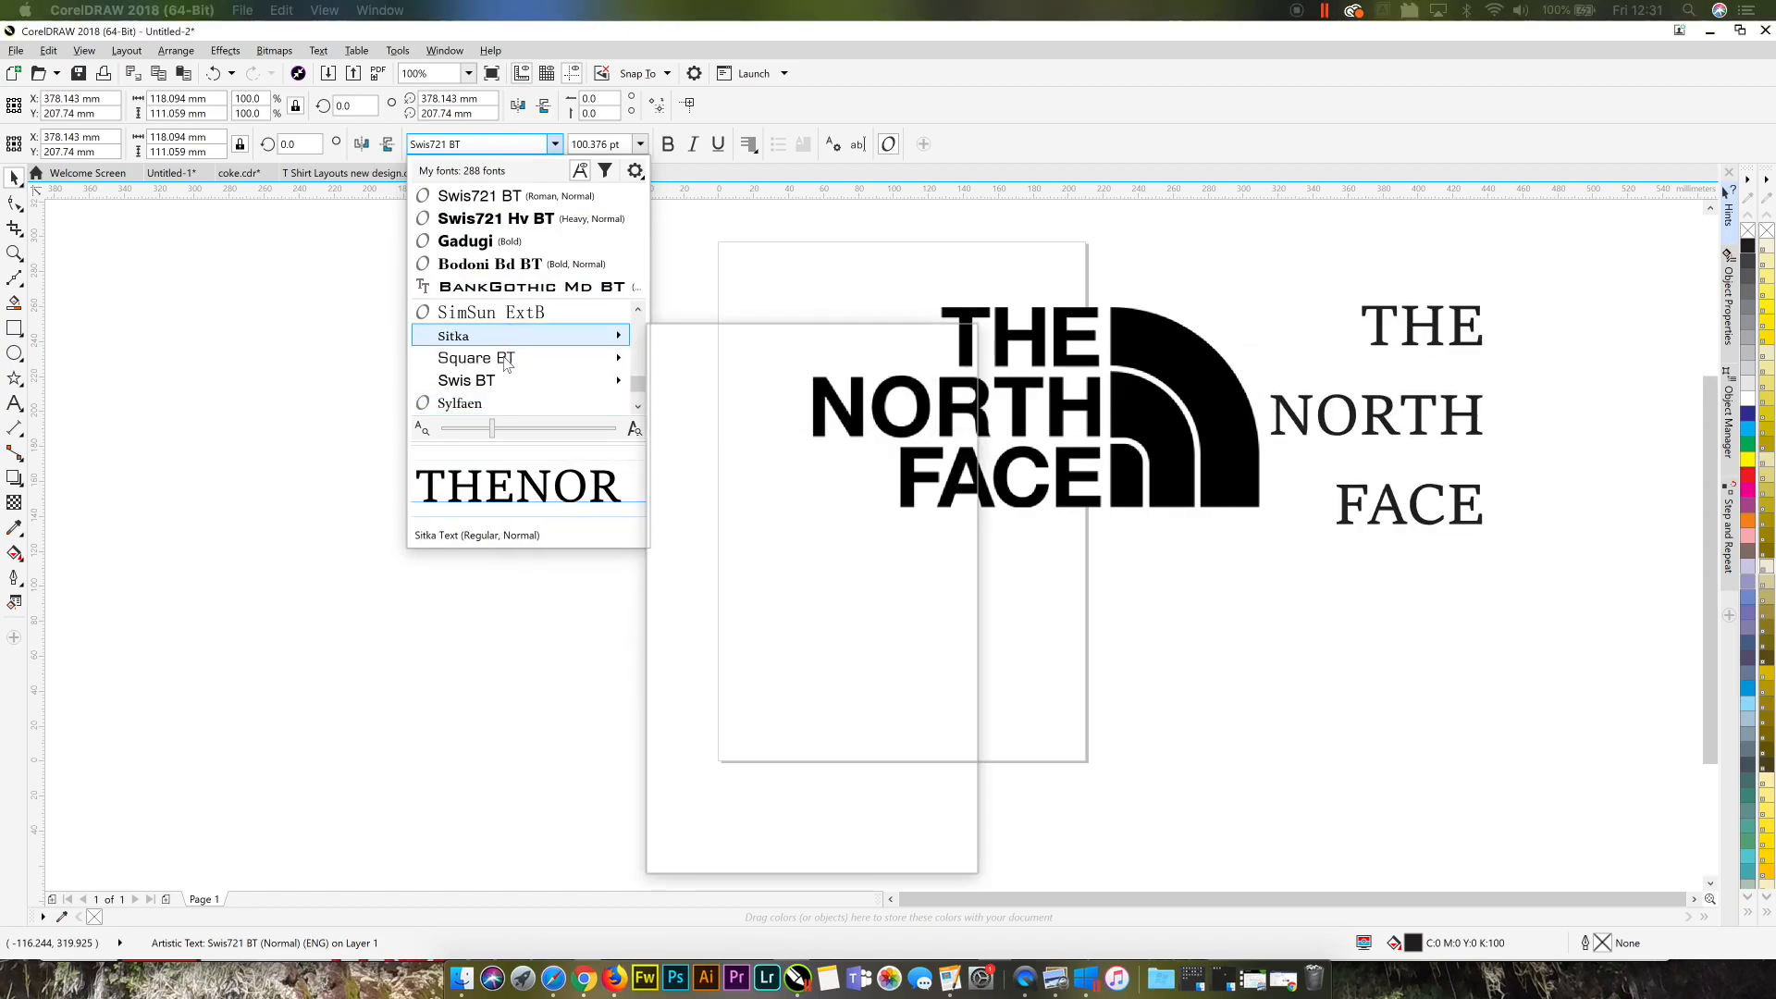
{"action": "mouse_move", "coordinate": [506, 363]}
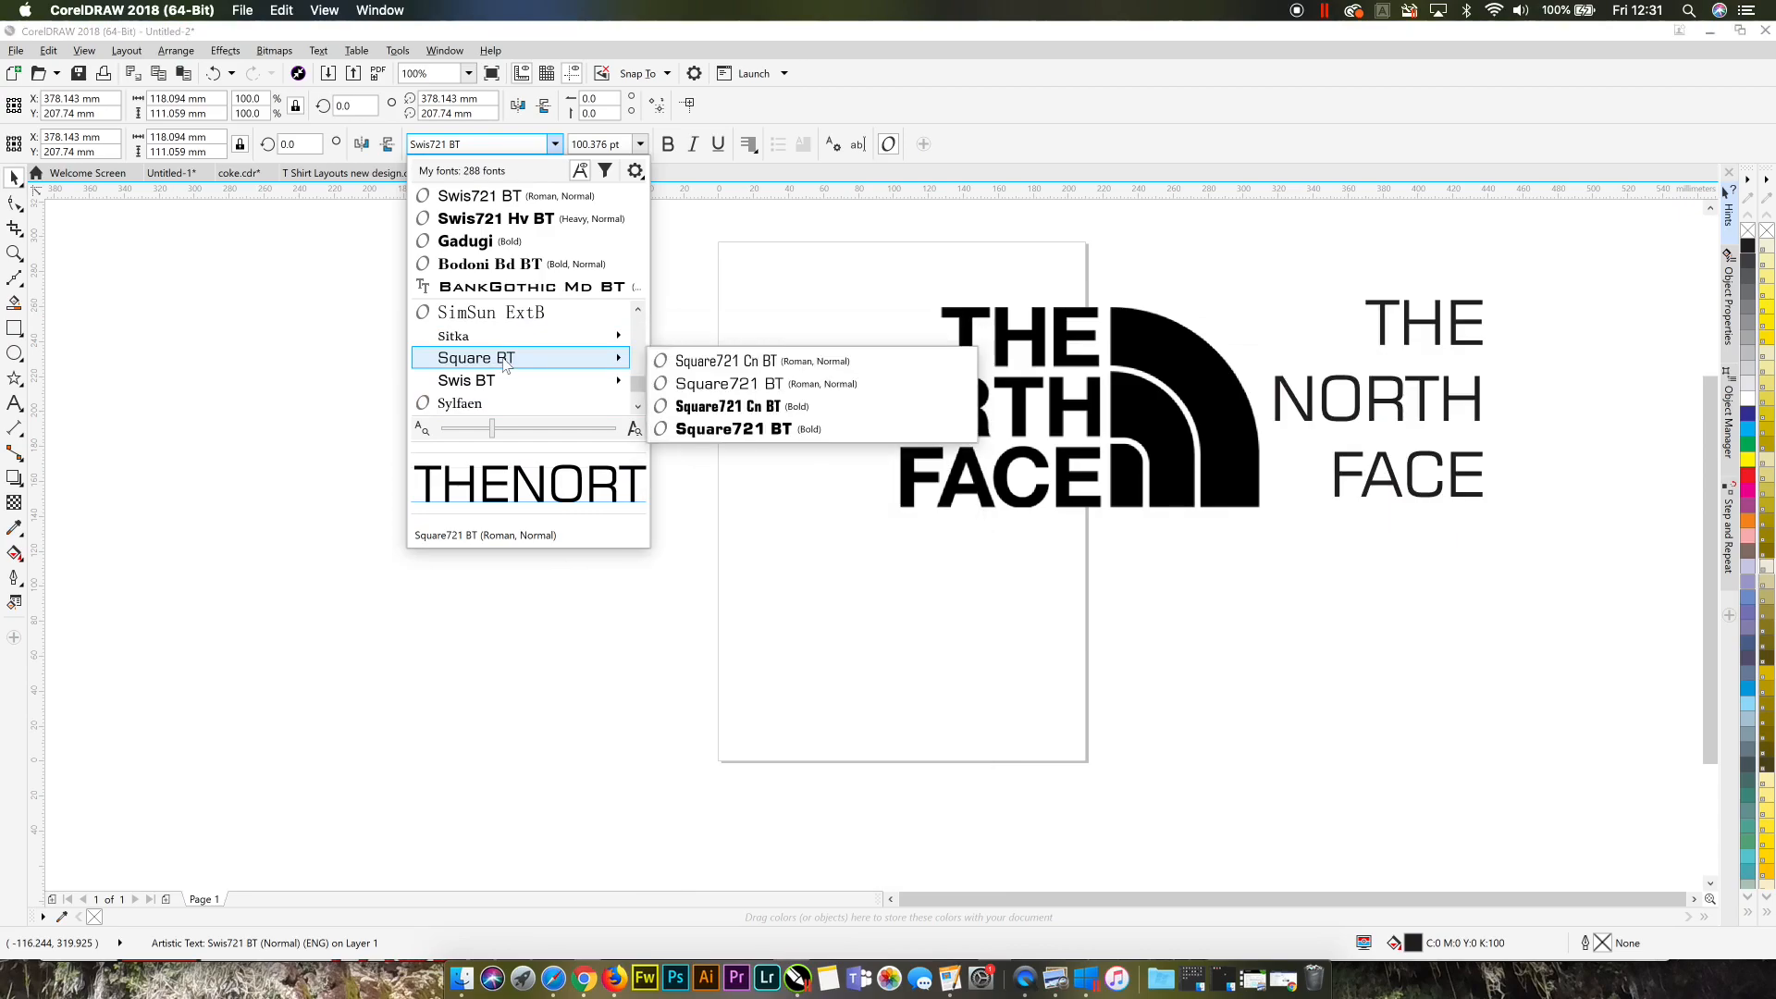
{"action": "scroll", "coordinate": [504, 356], "scroll_direction": "up", "scroll_amount": 4}
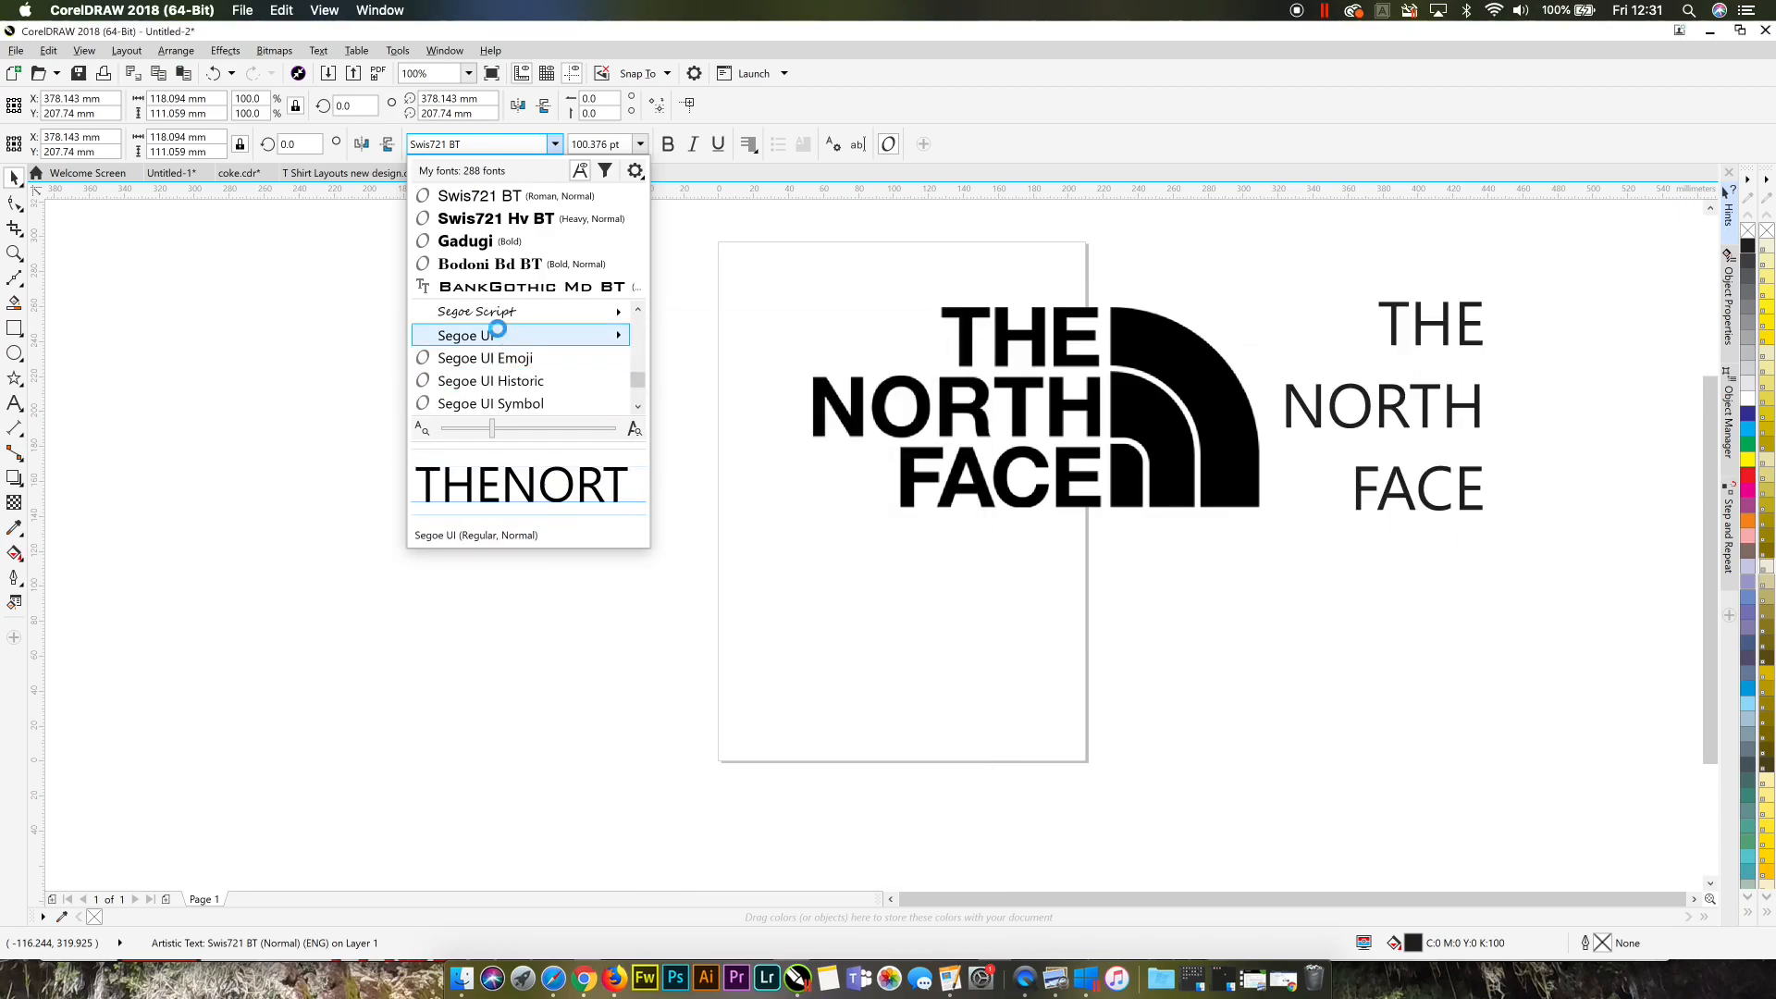
{"action": "scroll", "coordinate": [500, 337], "scroll_direction": "up", "scroll_amount": 1}
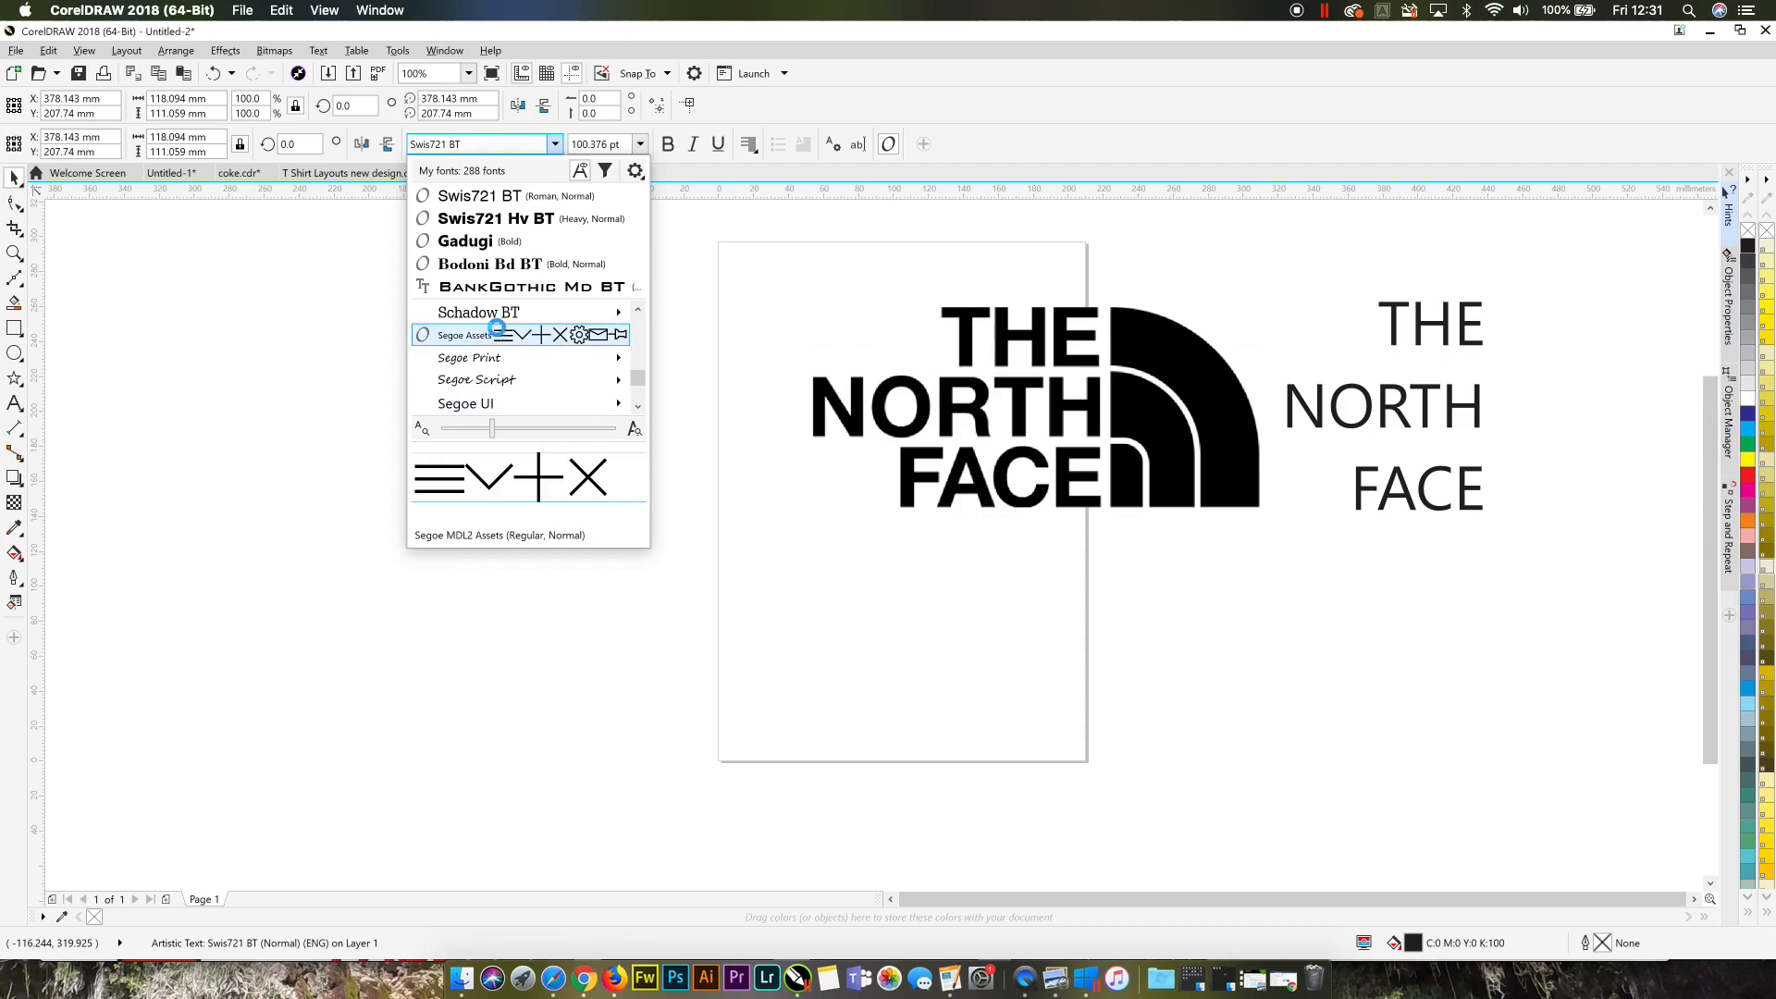
{"action": "scroll", "coordinate": [501, 337], "scroll_direction": "up", "scroll_amount": 2}
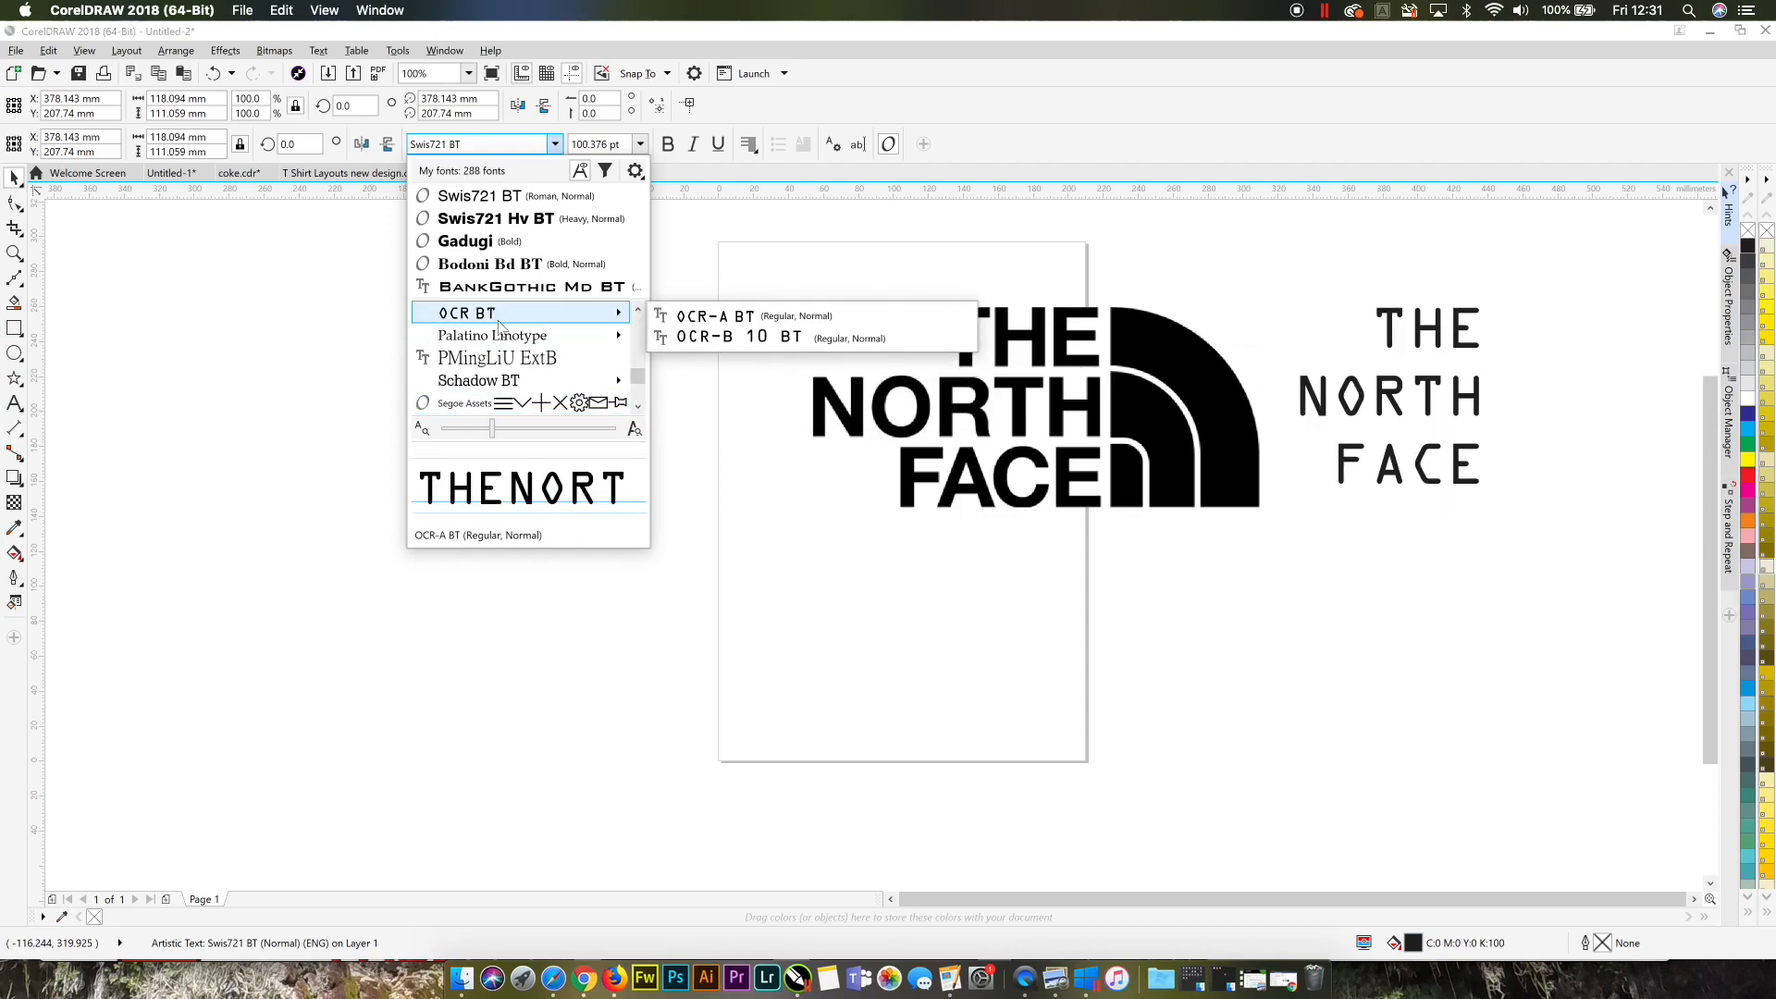
{"action": "scroll", "coordinate": [498, 326], "scroll_direction": "up", "scroll_amount": 4}
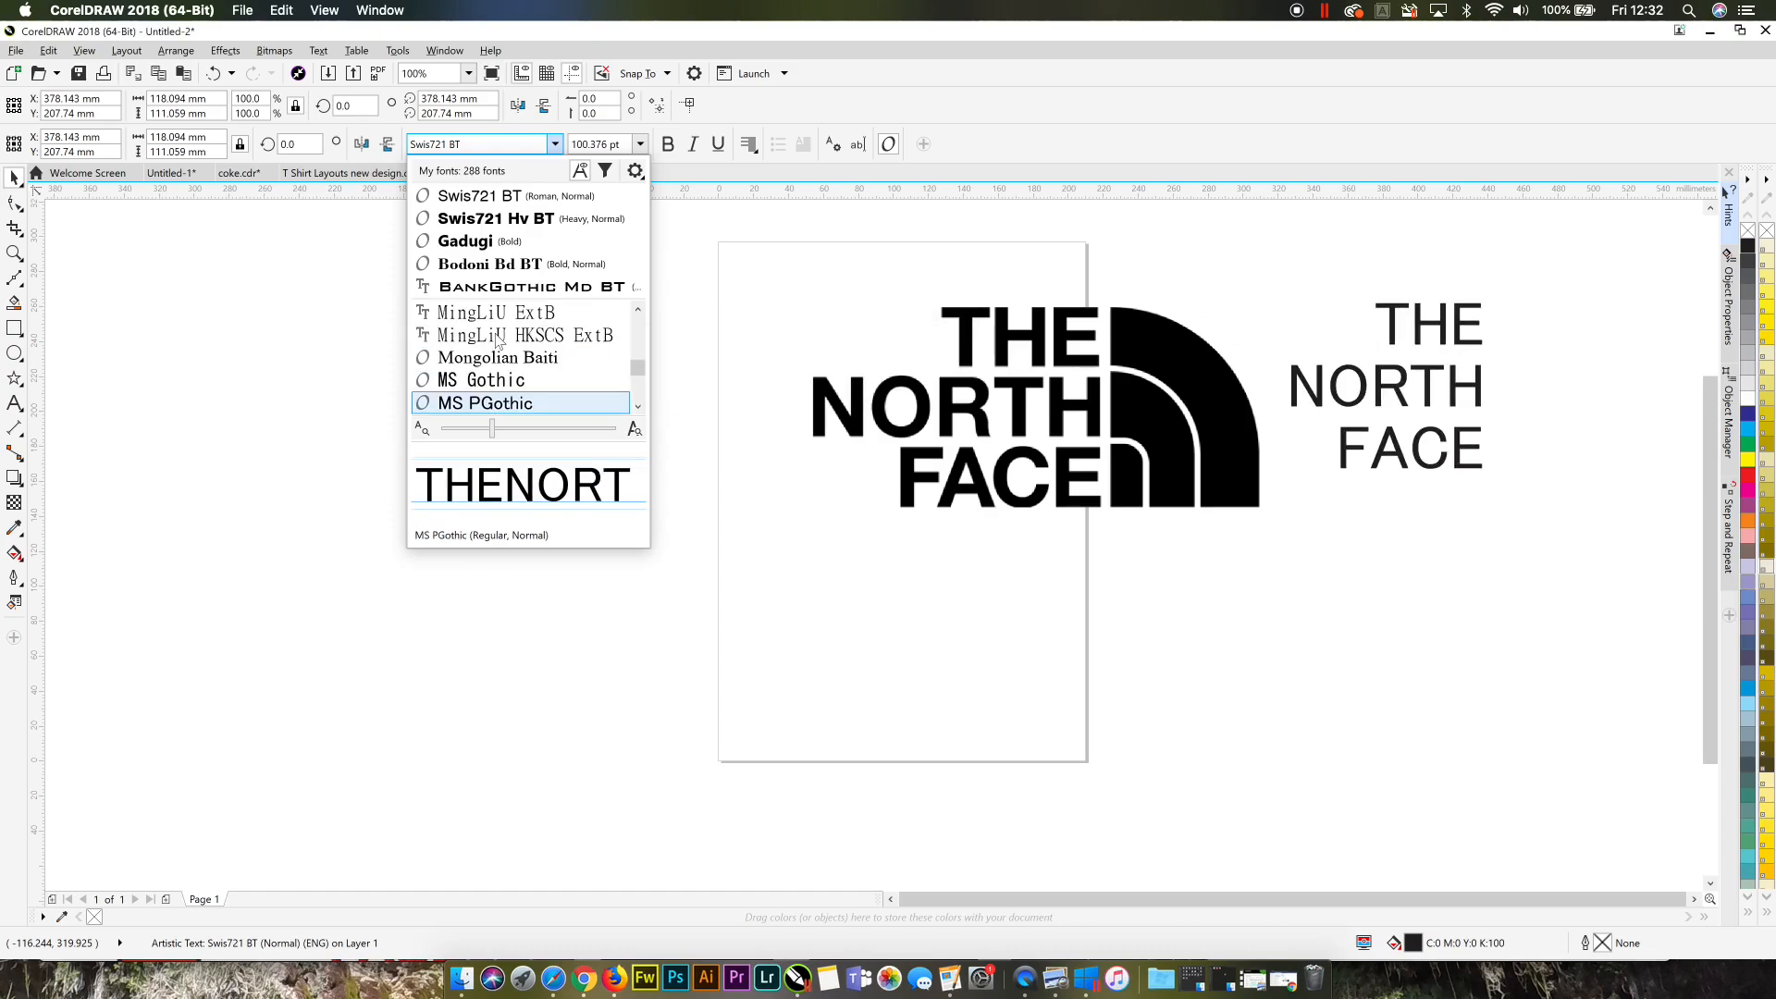
{"action": "scroll", "coordinate": [497, 340], "scroll_direction": "up", "scroll_amount": 2}
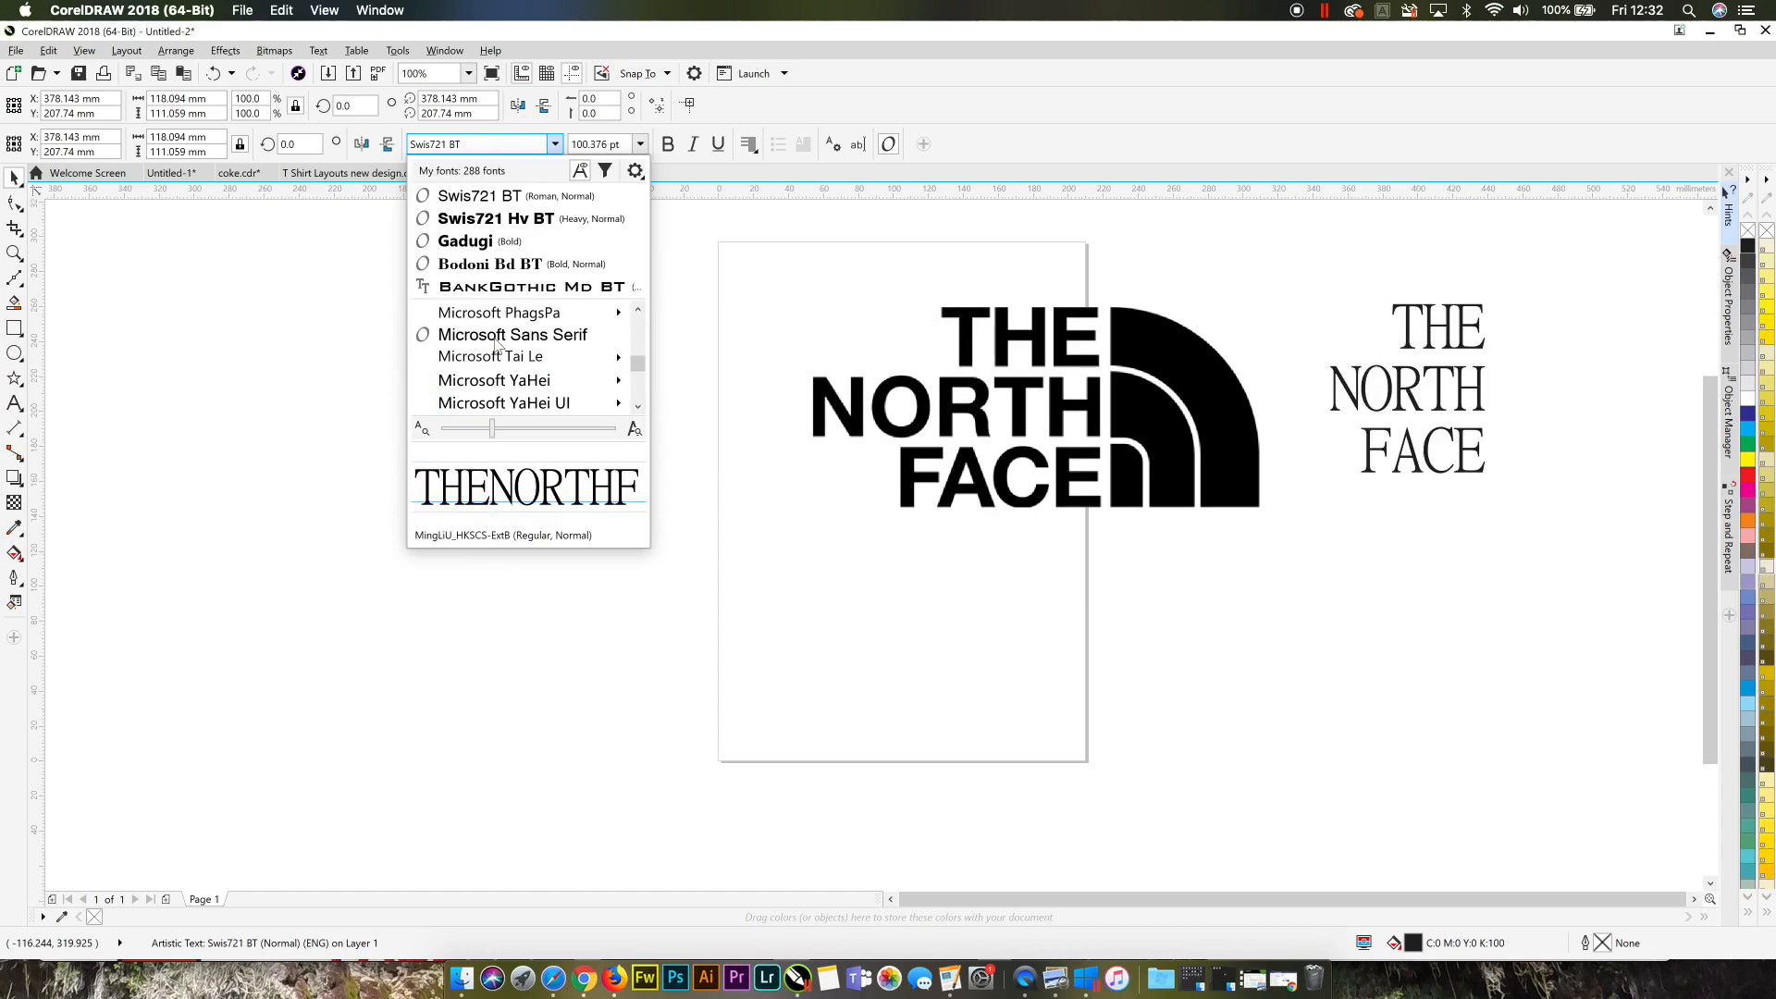
Step: Apply Swis721 BT to the text, make it bold and deselect it
{"action": "left_click", "coordinate": [521, 197]}
{"action": "left_click", "coordinate": [668, 146]}
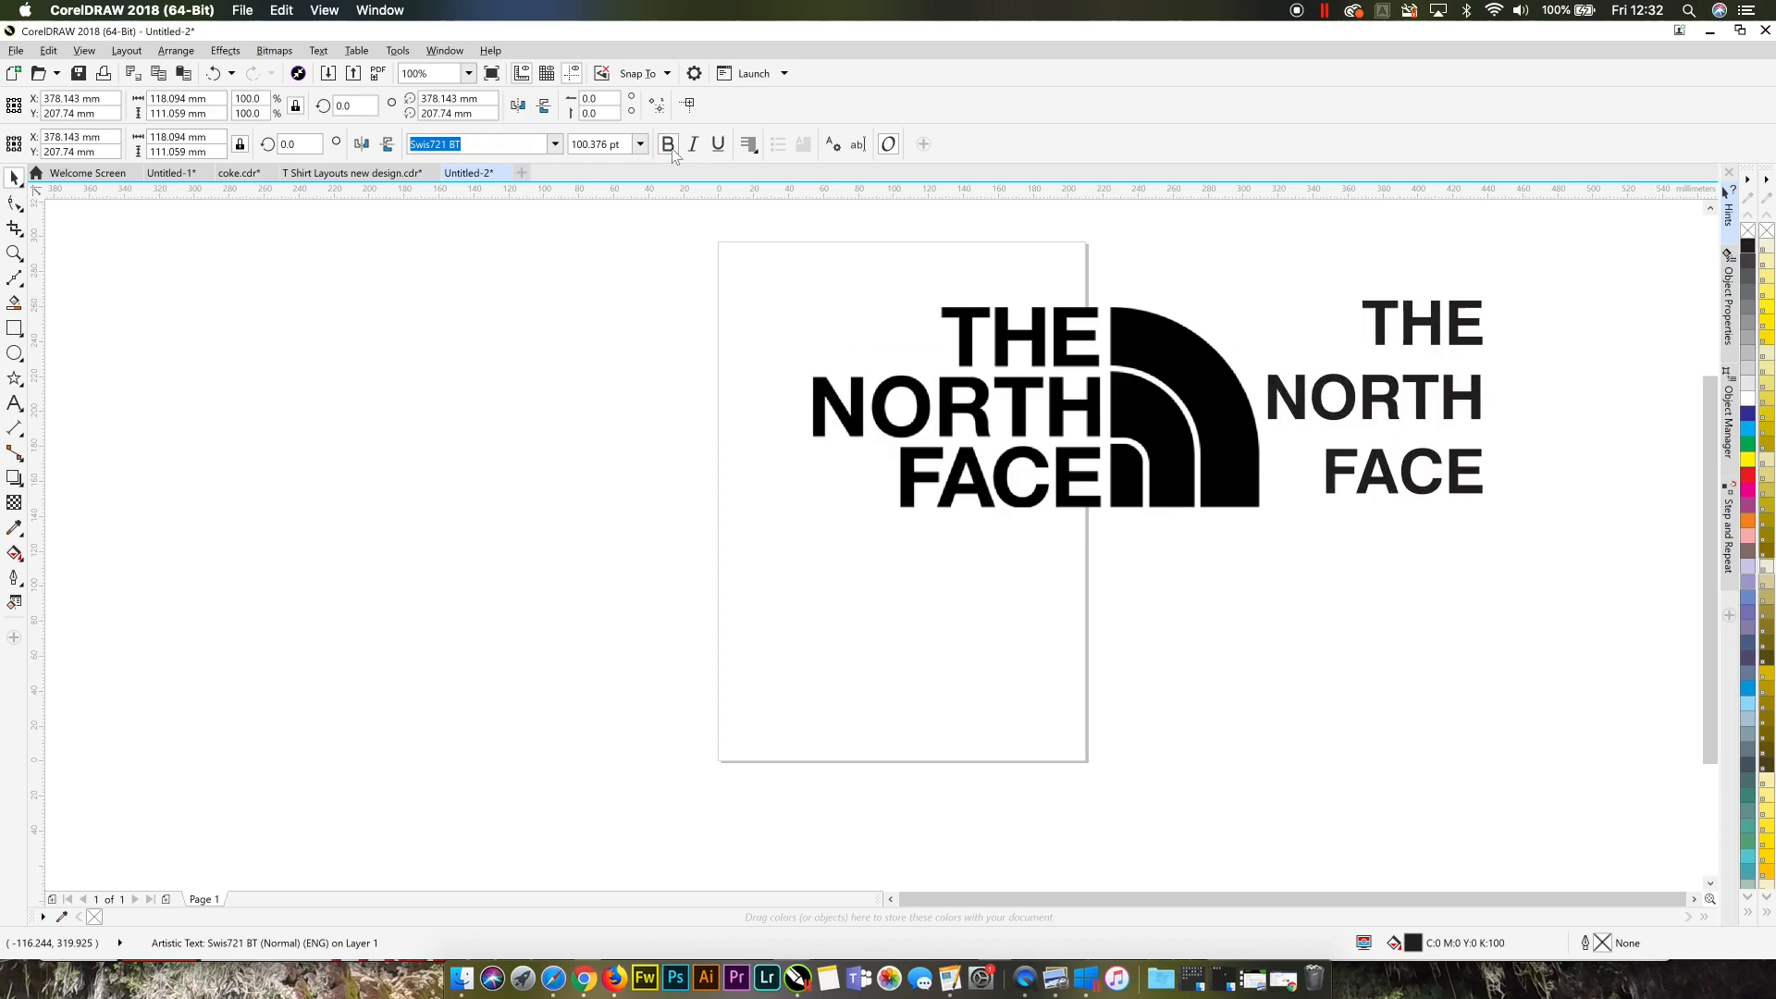
{"action": "left_click", "coordinate": [1394, 527]}
Step: Shift the bold text slightly toward the logo, give it a red outline and remove its fill
{"action": "mouse_move", "coordinate": [1388, 479]}
{"action": "left_mouse_down"}
{"action": "mouse_move", "coordinate": [1333, 483]}
{"action": "mouse_move", "coordinate": [1367, 480]}
{"action": "left_mouse_up"}
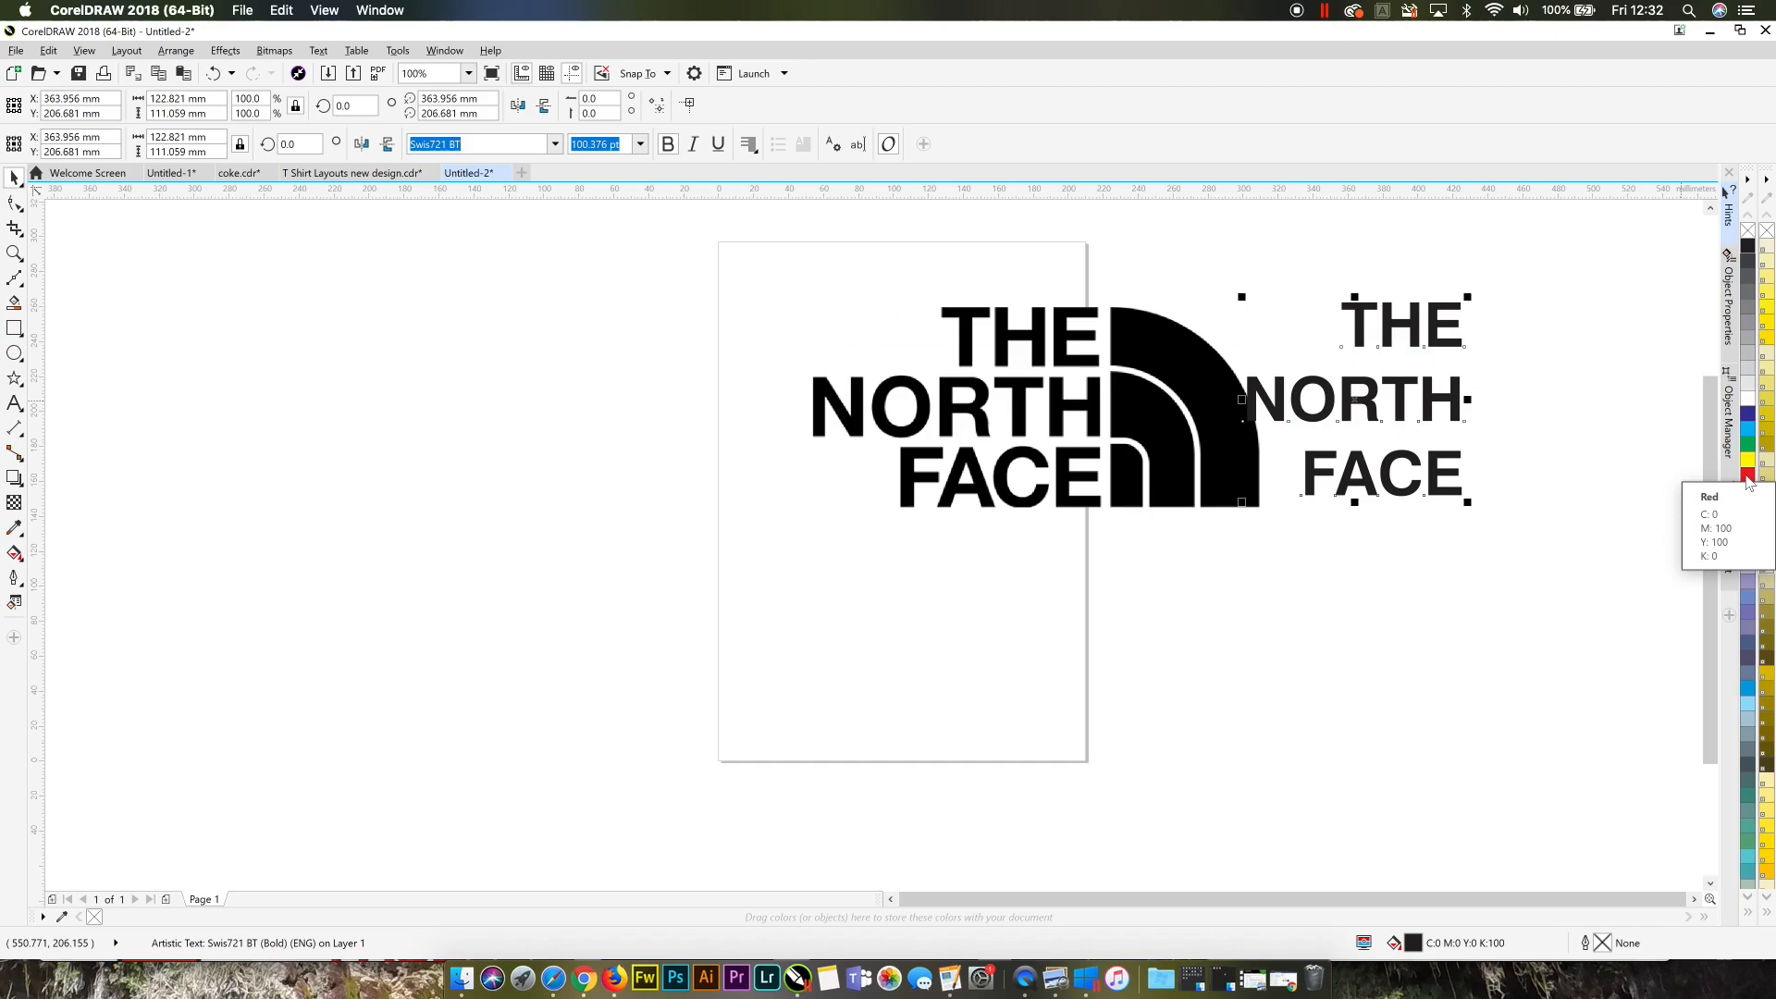
{"action": "right_click", "coordinate": [1748, 478]}
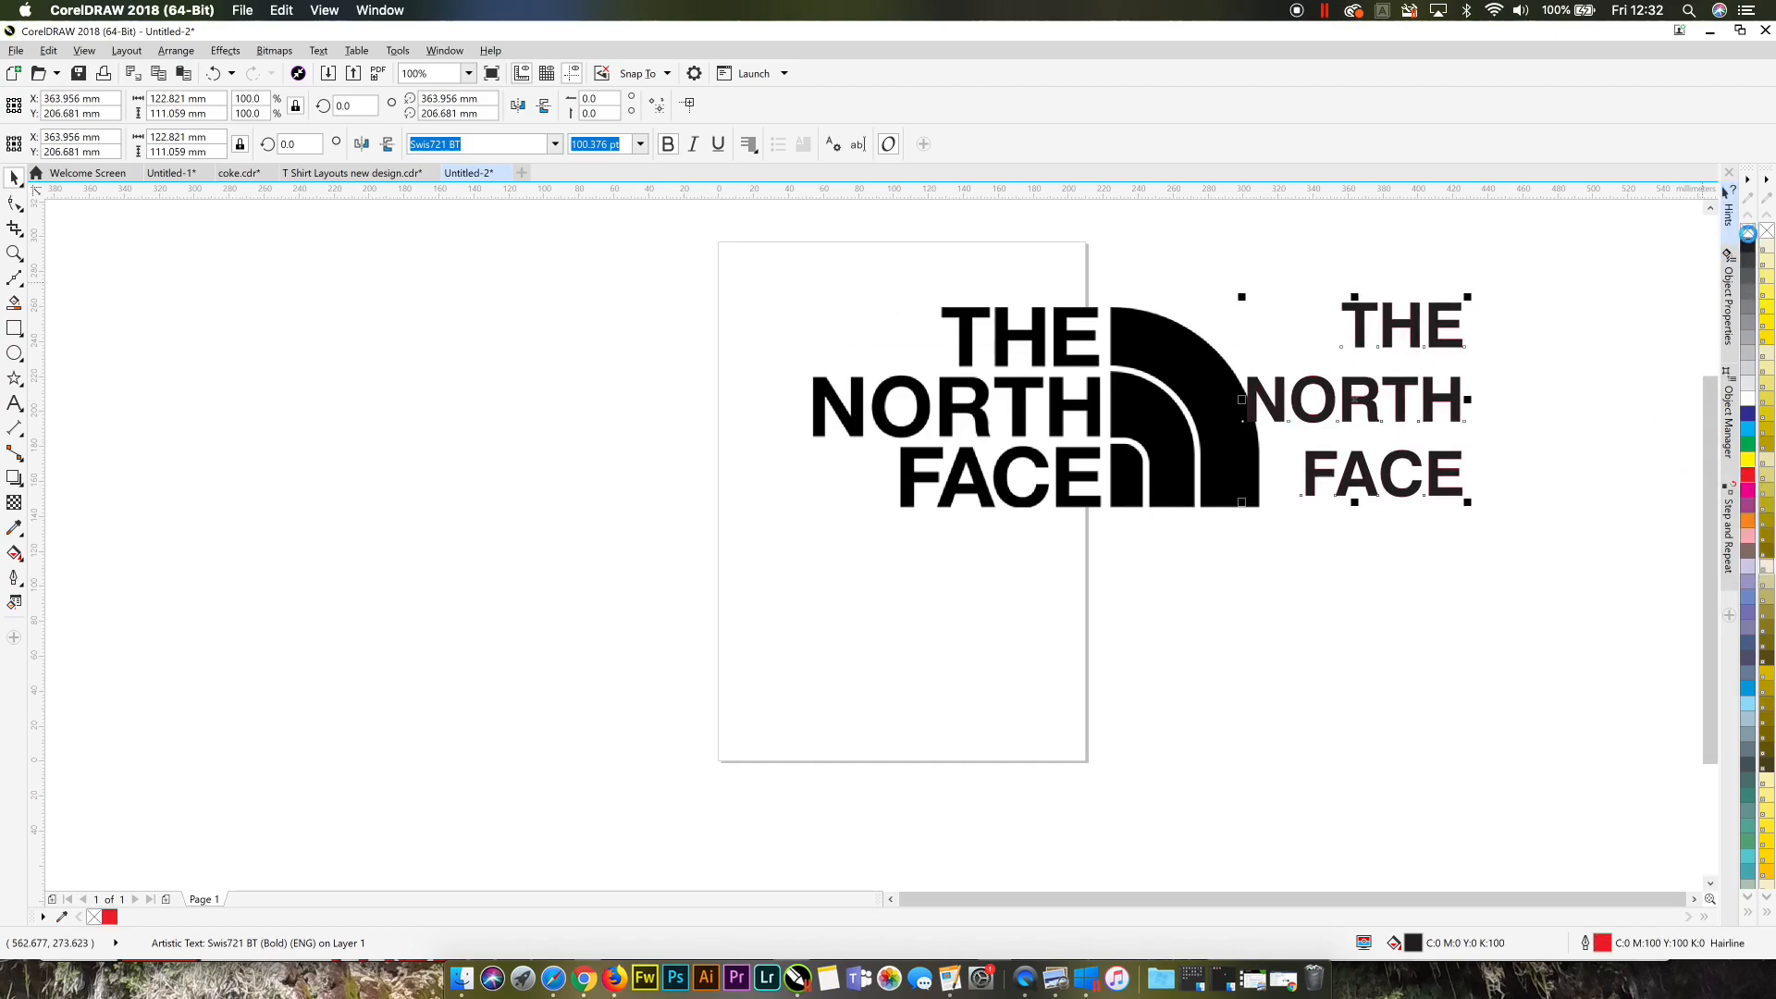
{"action": "left_click", "coordinate": [1747, 231]}
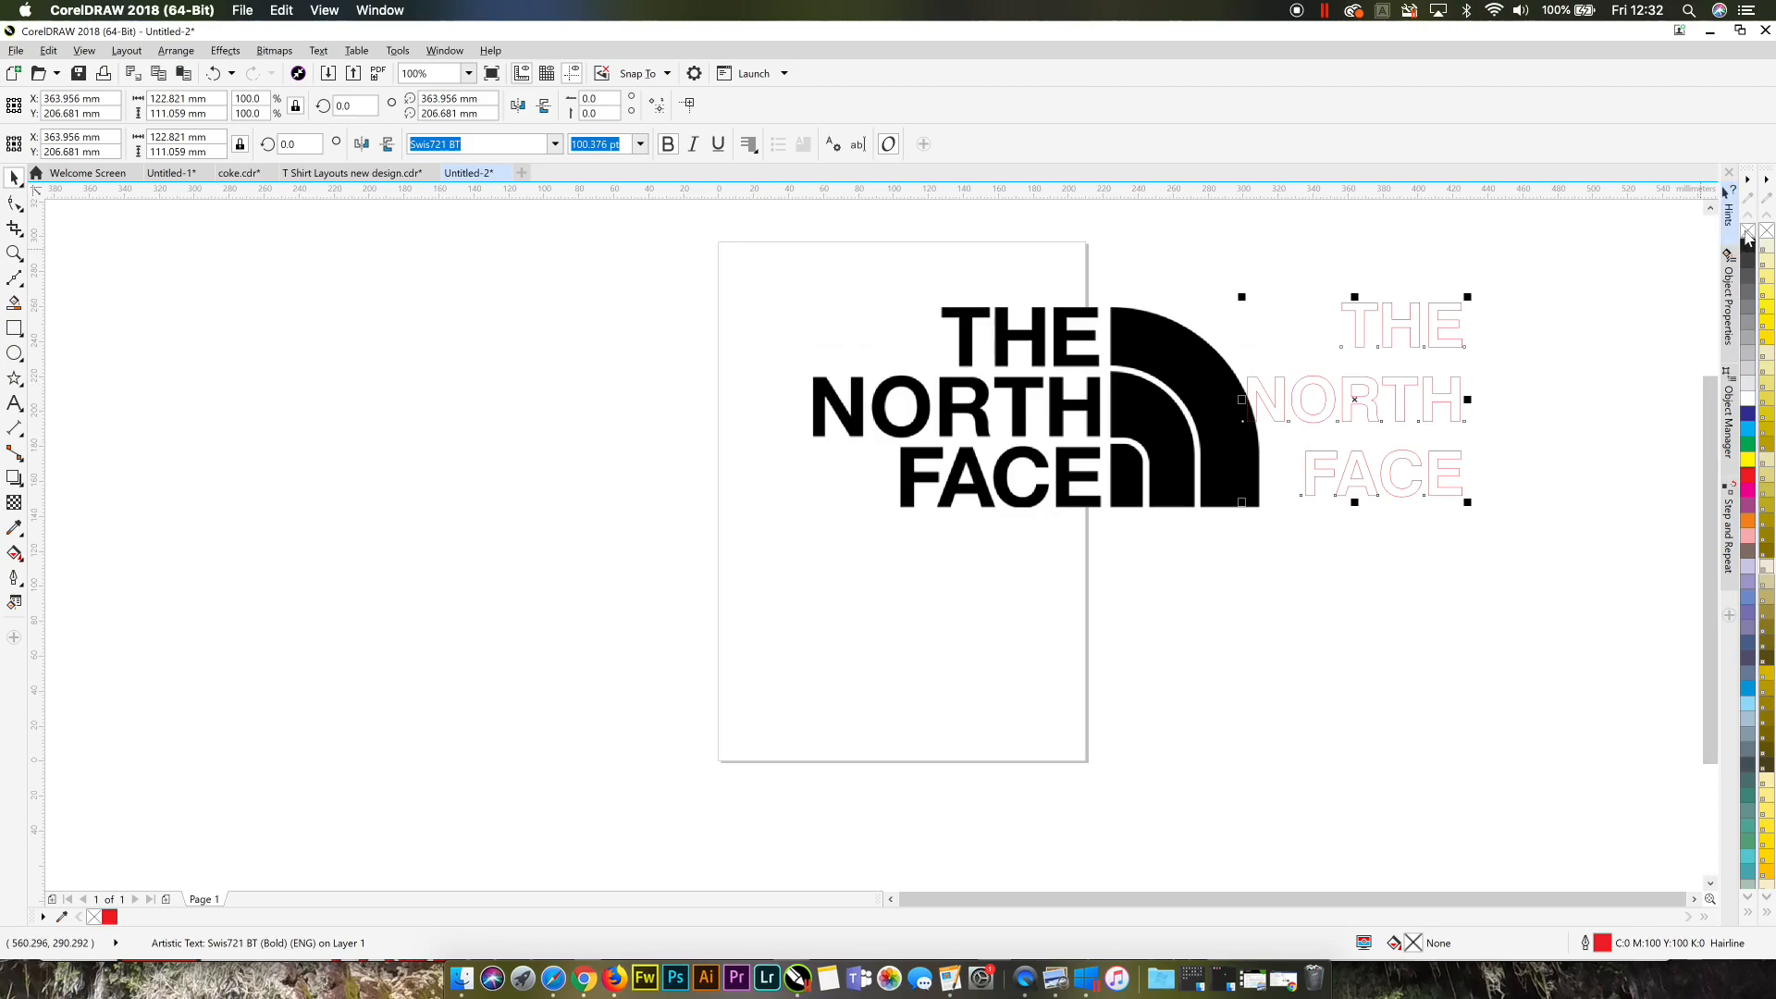
Step: Place the outlined text over the logo's lettering and enlarge it proportionally to about 154 by 140 mm
{"action": "left_click_drag", "start_coordinate": [1431, 396], "coordinate": [1057, 404]}
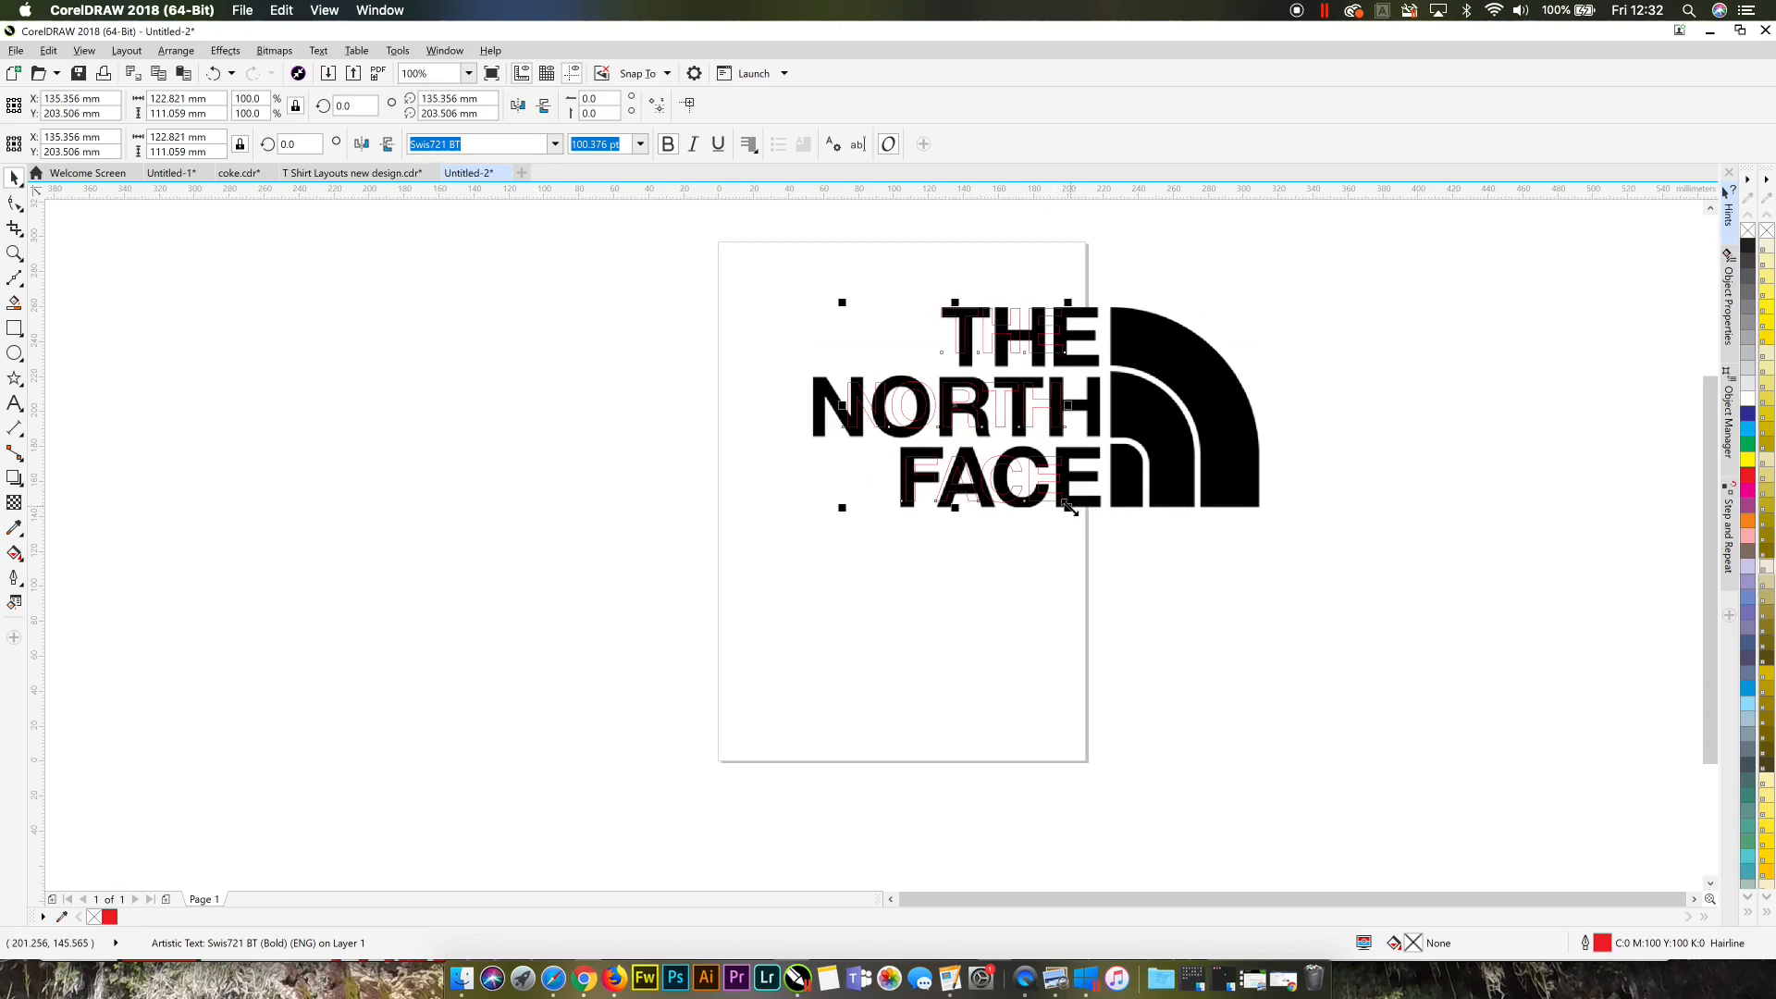
{"action": "scroll", "coordinate": [993, 331], "scroll_direction": "up", "scroll_amount": 2}
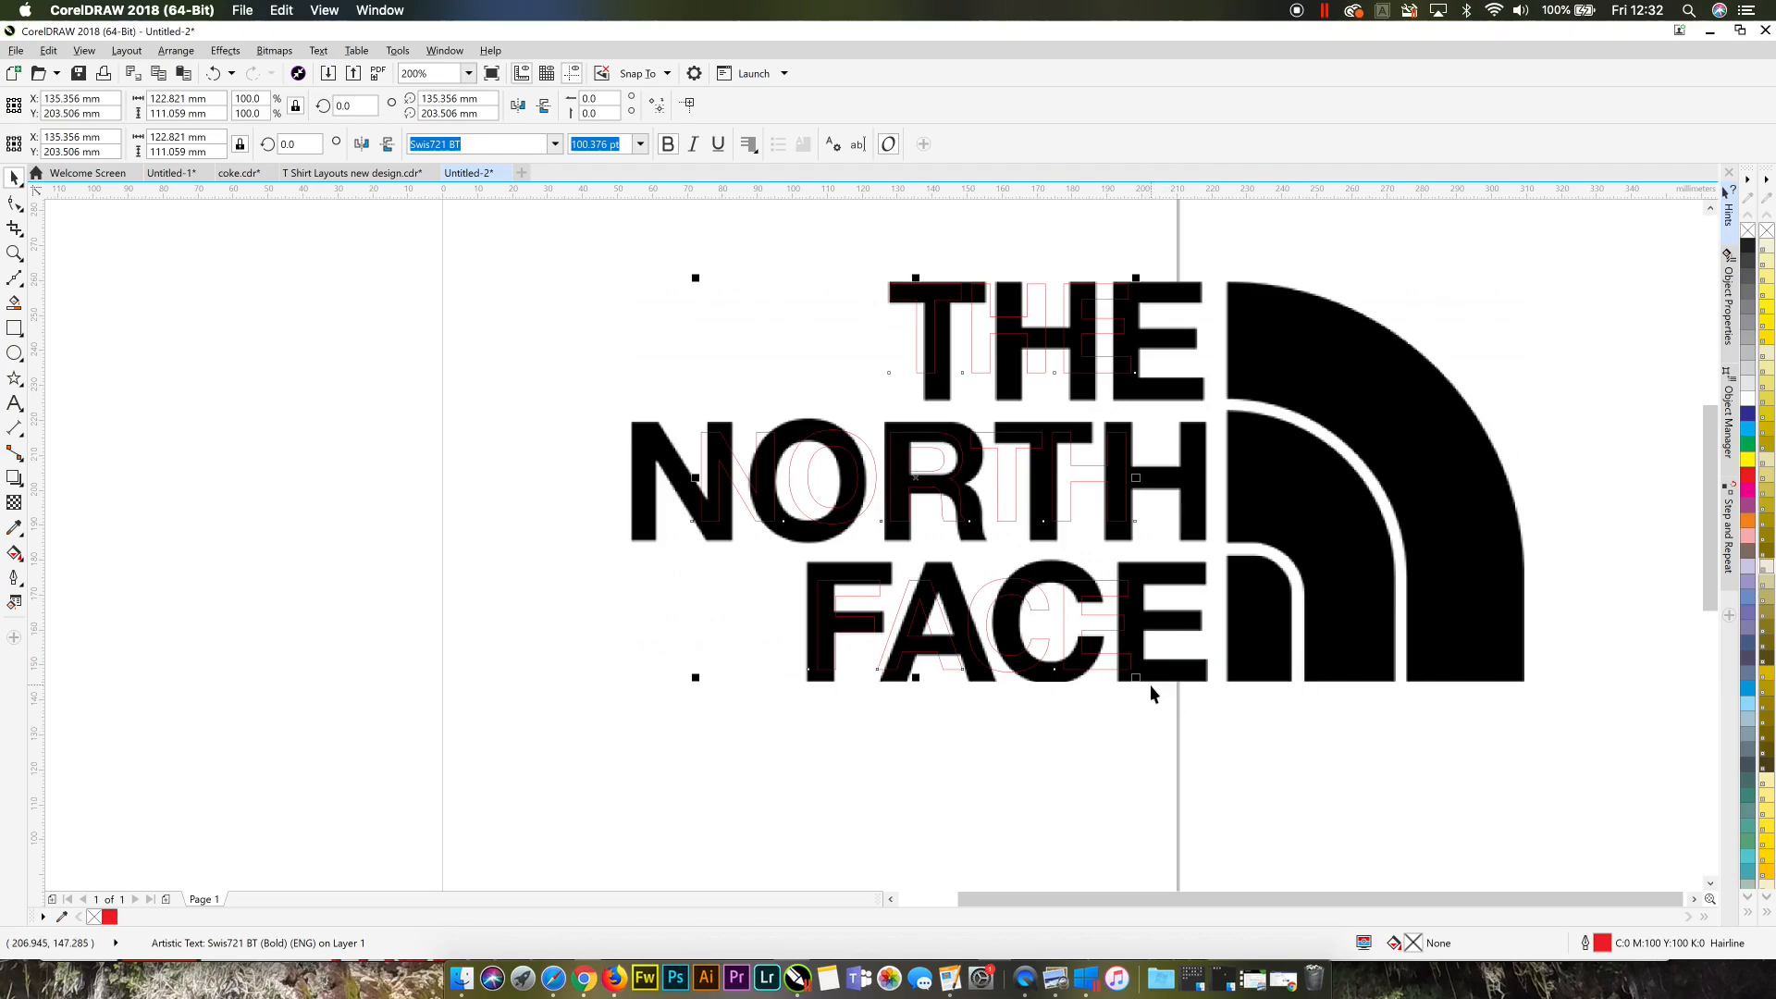
{"action": "left_click_drag", "start_coordinate": [1137, 678], "coordinate": [1272, 740]}
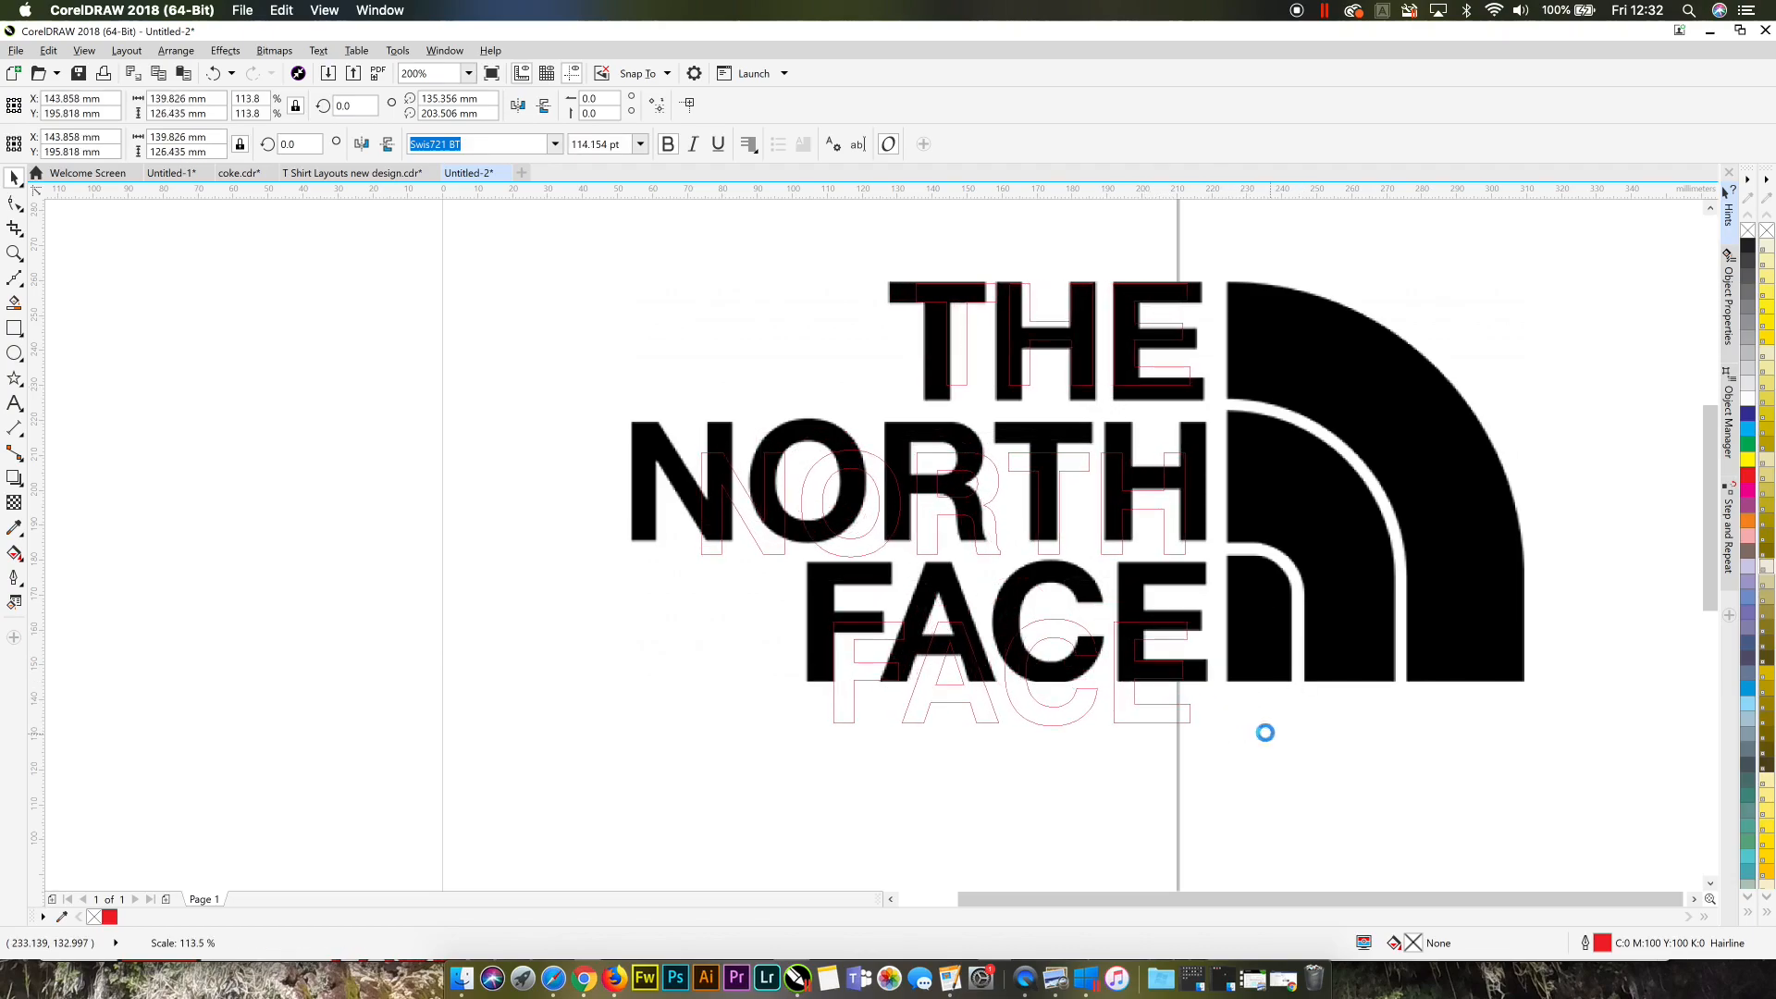
{"action": "left_click_drag", "start_coordinate": [698, 734], "coordinate": [638, 778]}
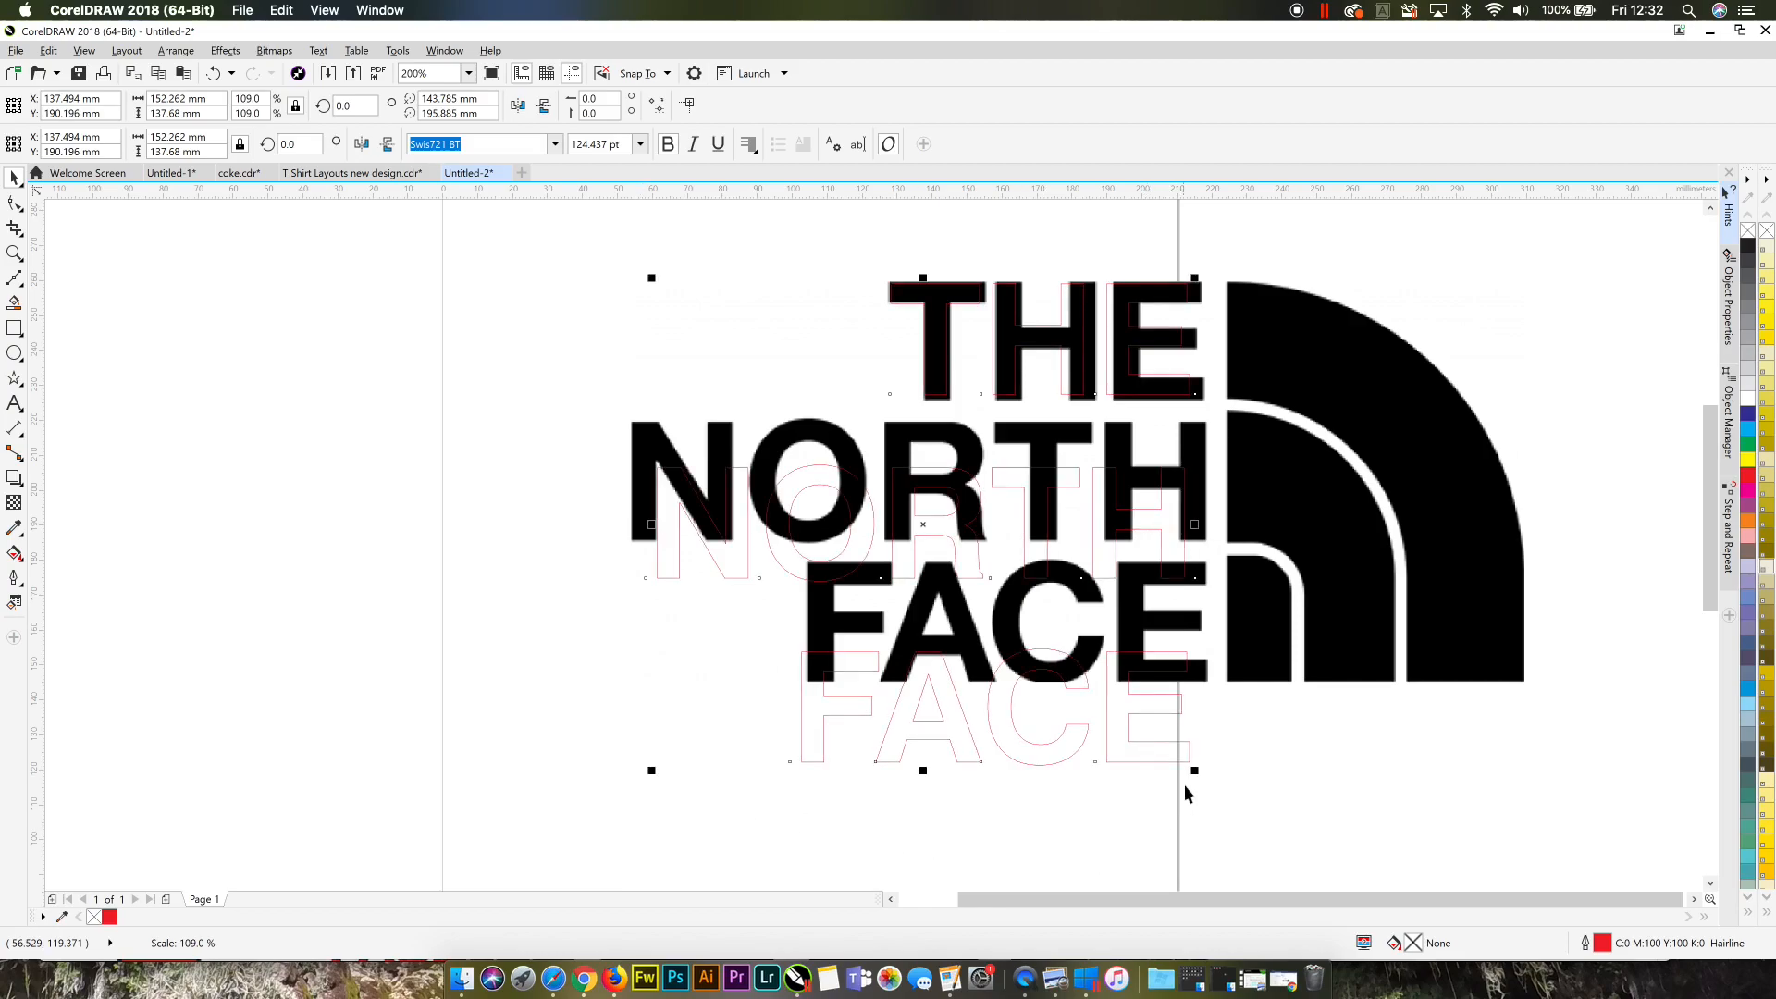
{"action": "mouse_move", "coordinate": [1192, 768]}
{"action": "left_mouse_down"}
{"action": "mouse_move", "coordinate": [1213, 789]}
{"action": "mouse_move", "coordinate": [1197, 786]}
{"action": "left_mouse_up"}
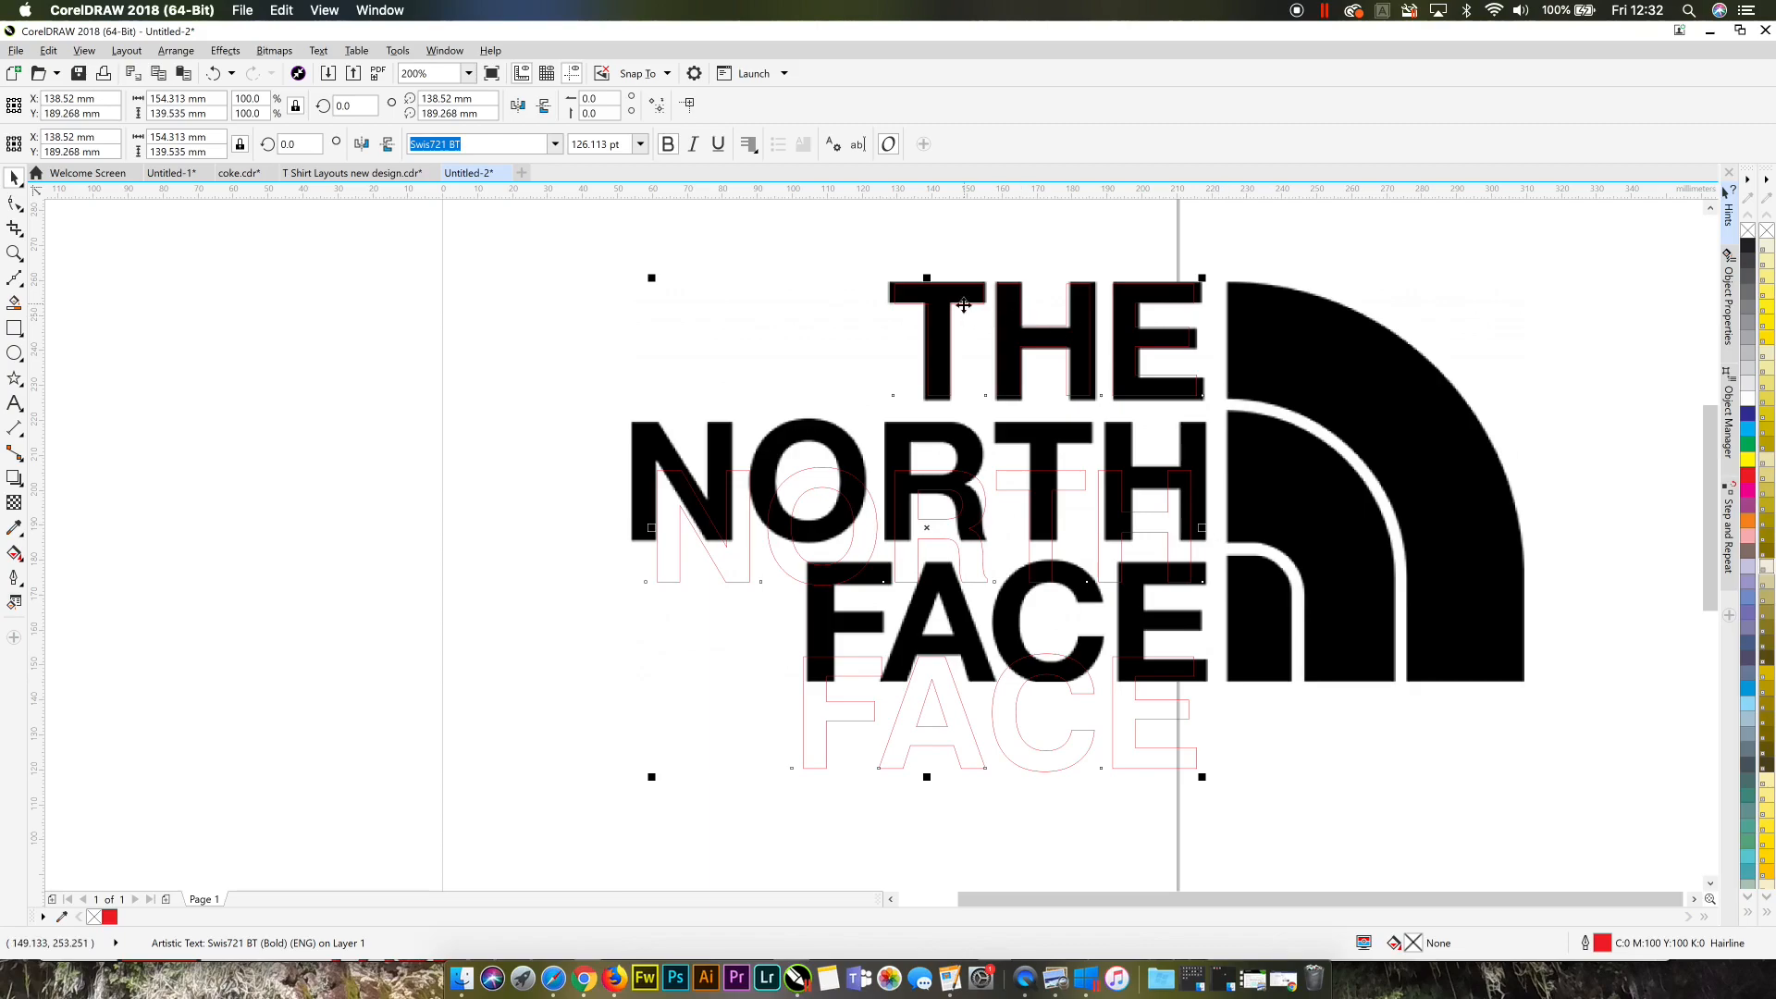
Step: Fit the outlined text over the logo's word THE, enlarging it to about 160 by 145 mm at about X 137, Y 187 mm
{"action": "scroll", "coordinate": [965, 303], "scroll_direction": "up", "scroll_amount": 1}
{"action": "left_click_drag", "start_coordinate": [942, 311], "coordinate": [941, 320]}
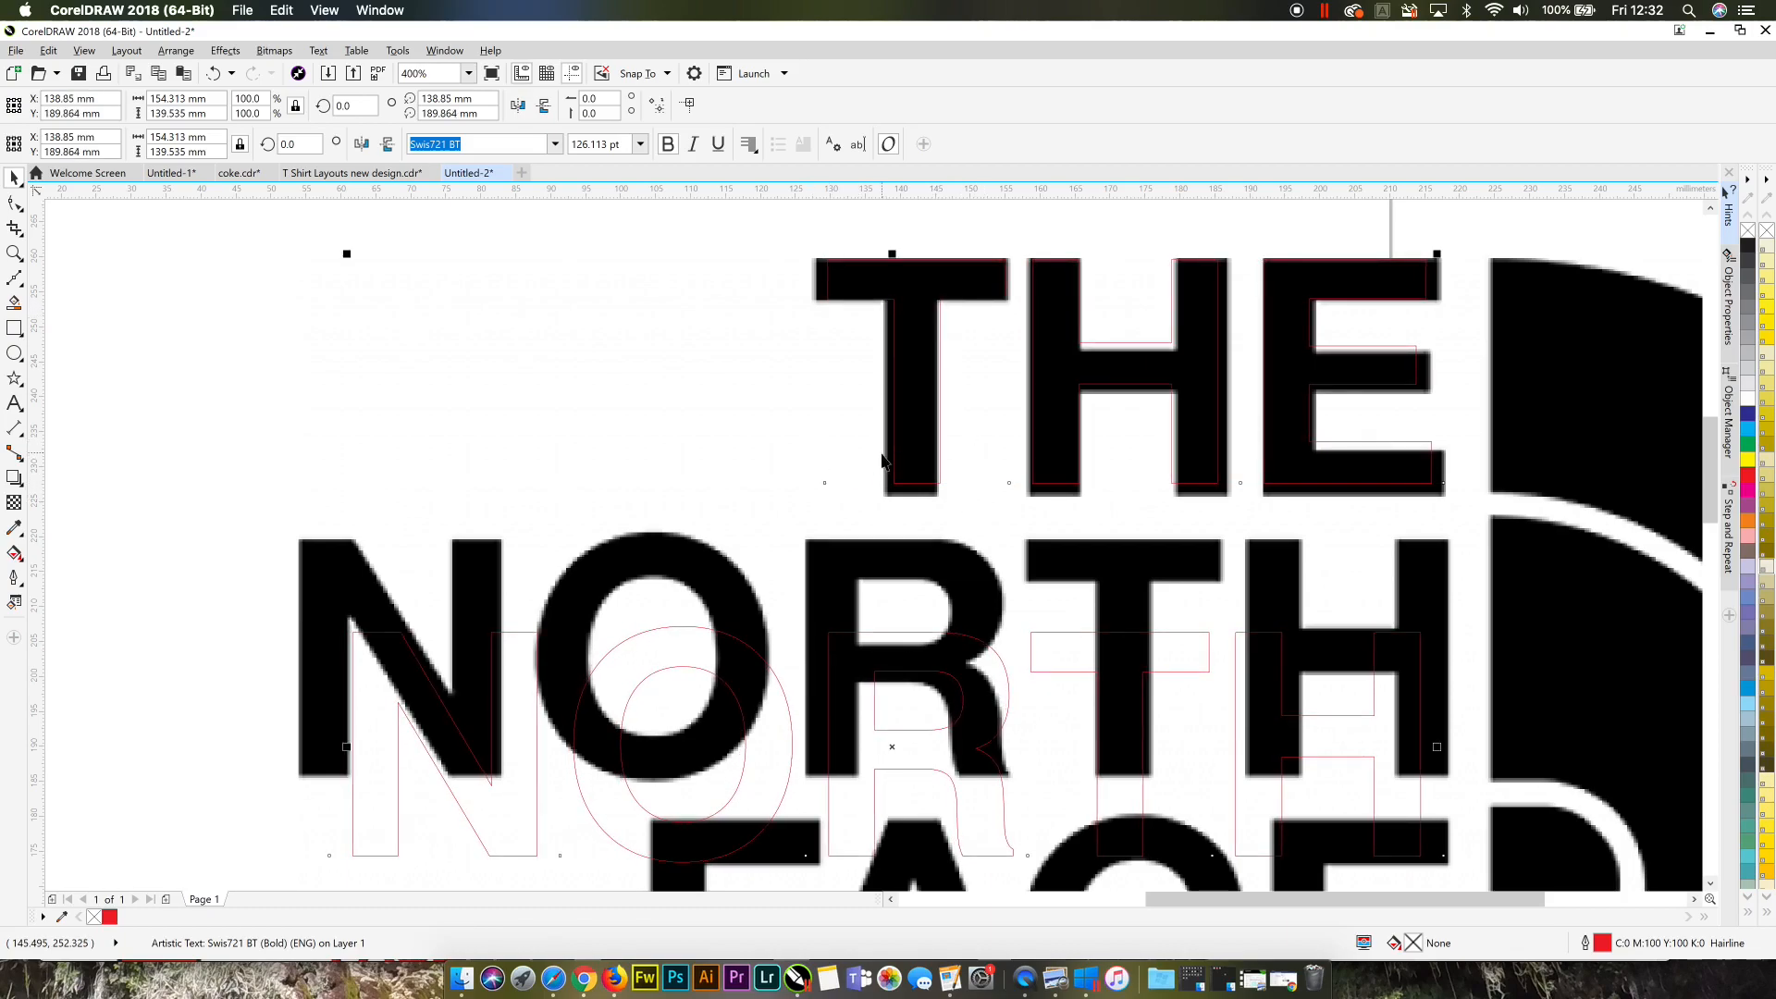
{"action": "scroll", "coordinate": [880, 491], "scroll_direction": "down", "scroll_amount": 1}
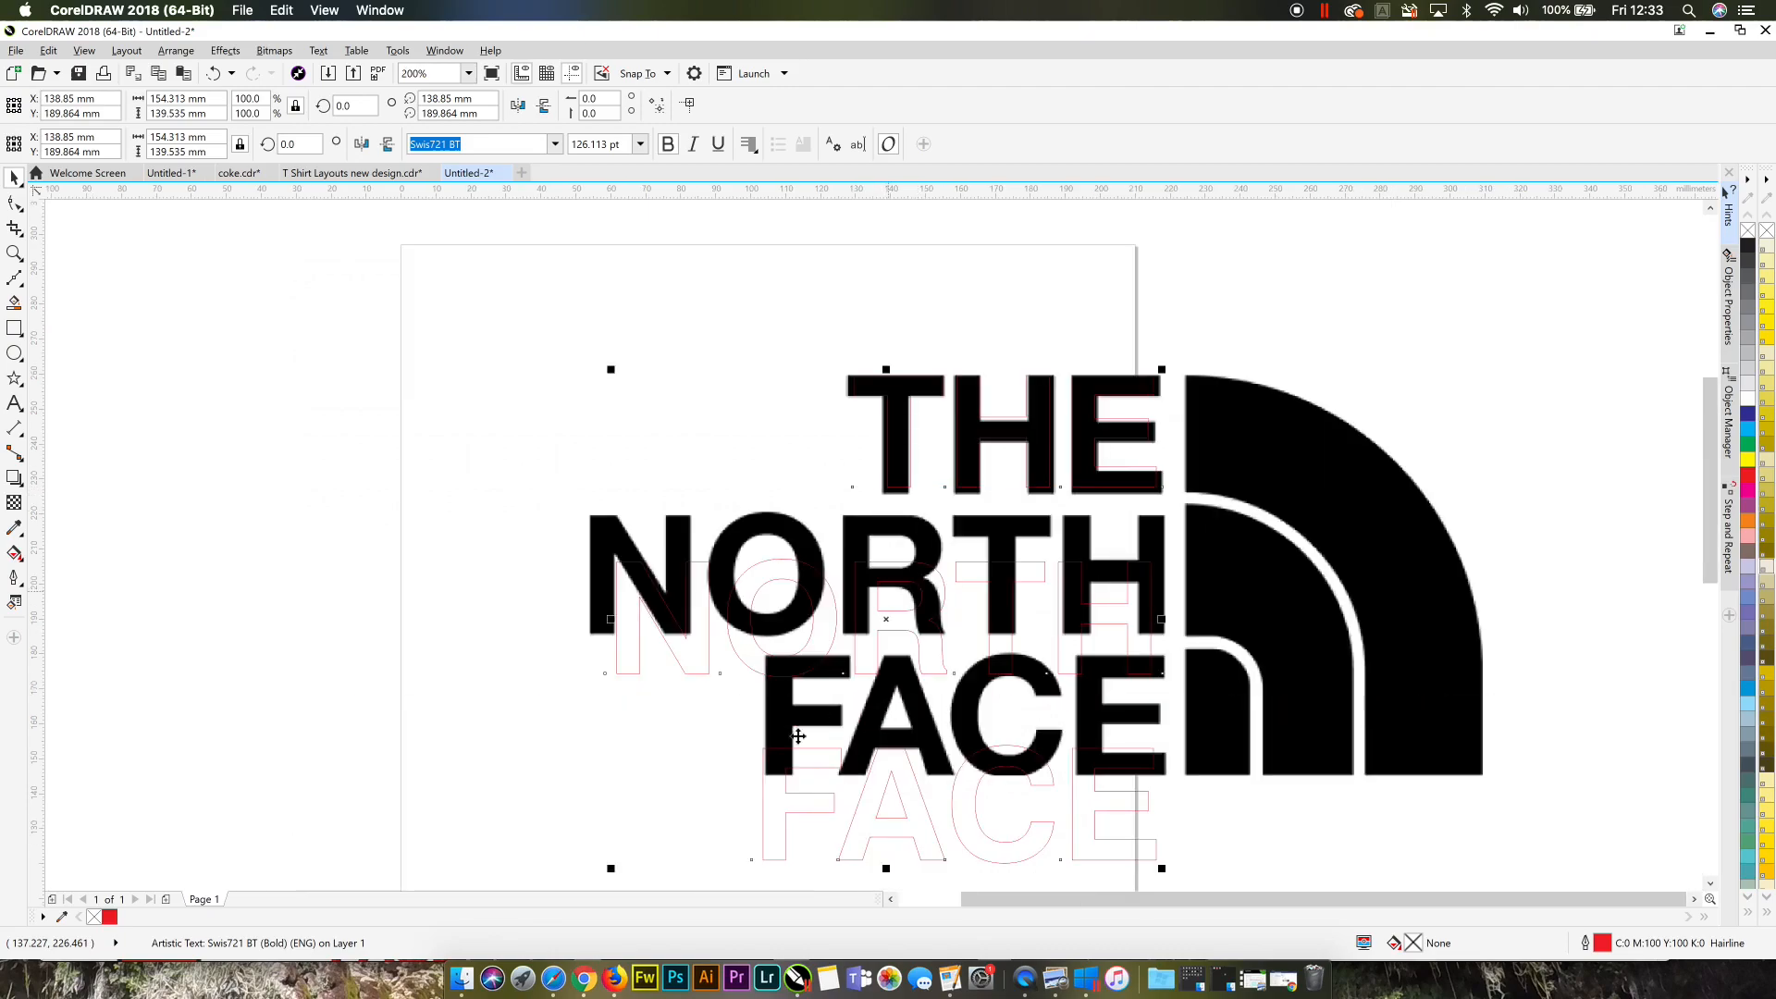
{"action": "scroll", "coordinate": [846, 710], "scroll_direction": "down", "scroll_amount": 2}
{"action": "left_click_drag", "start_coordinate": [658, 770], "coordinate": [642, 797]}
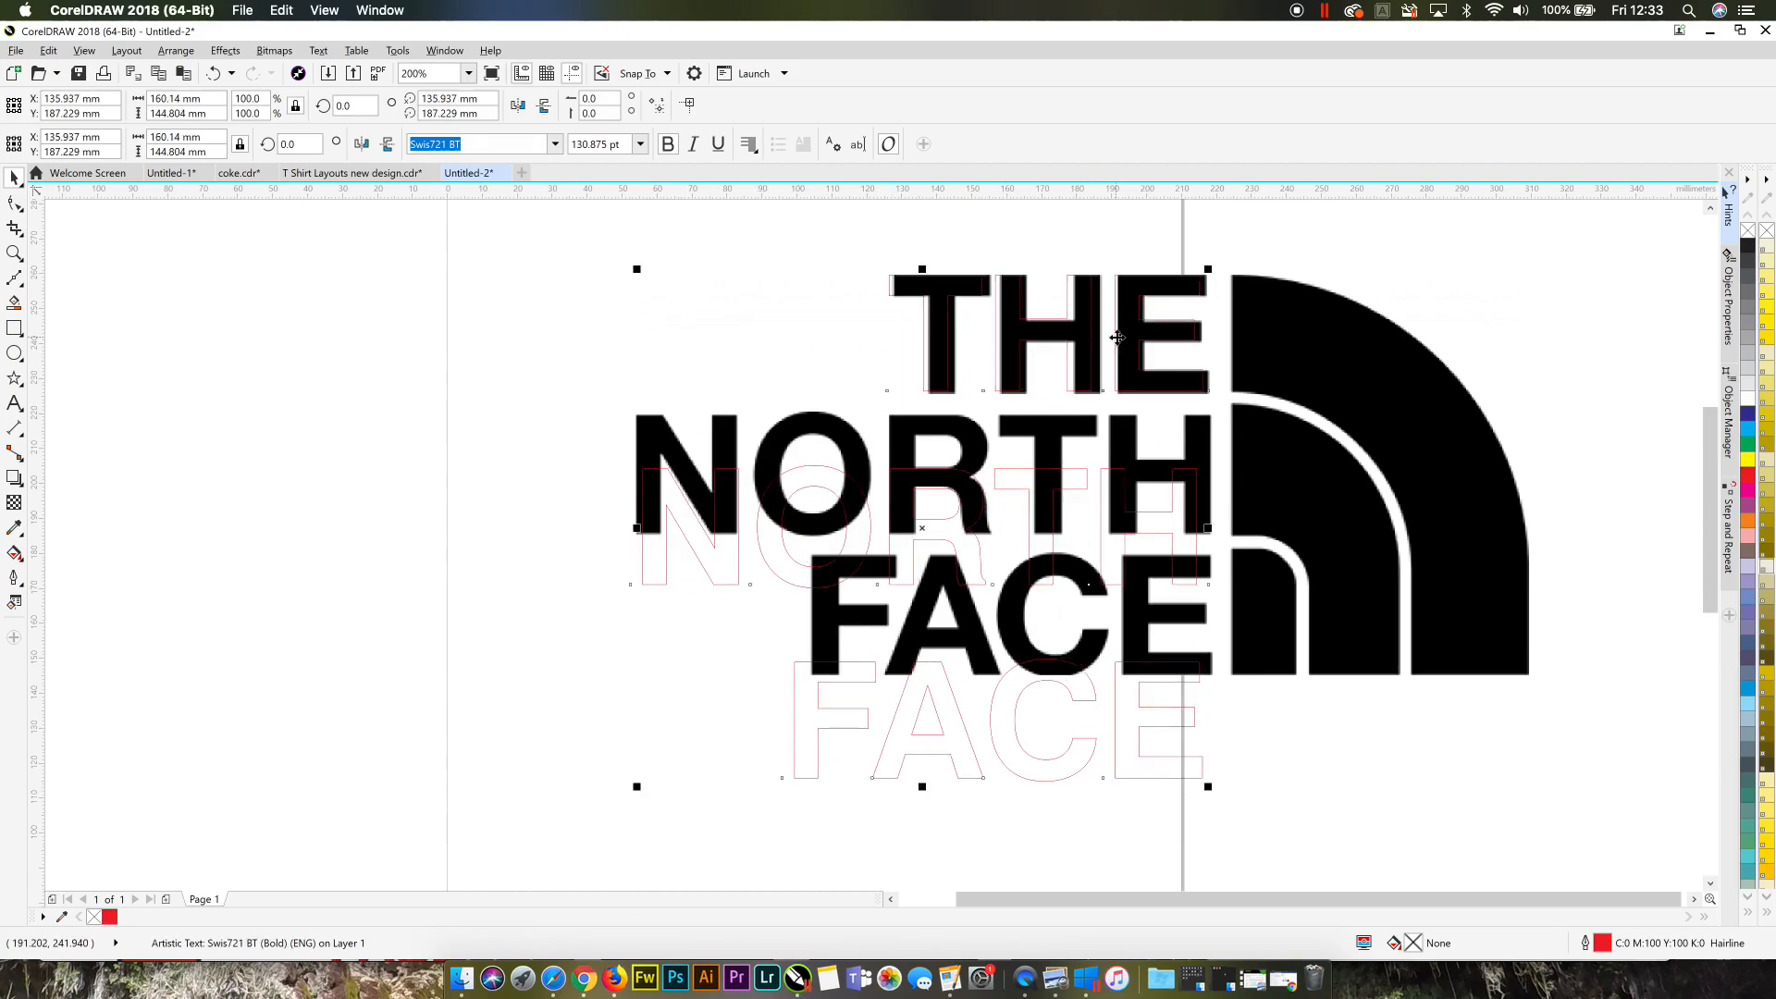
{"action": "left_click_drag", "start_coordinate": [1131, 336], "coordinate": [1131, 337]}
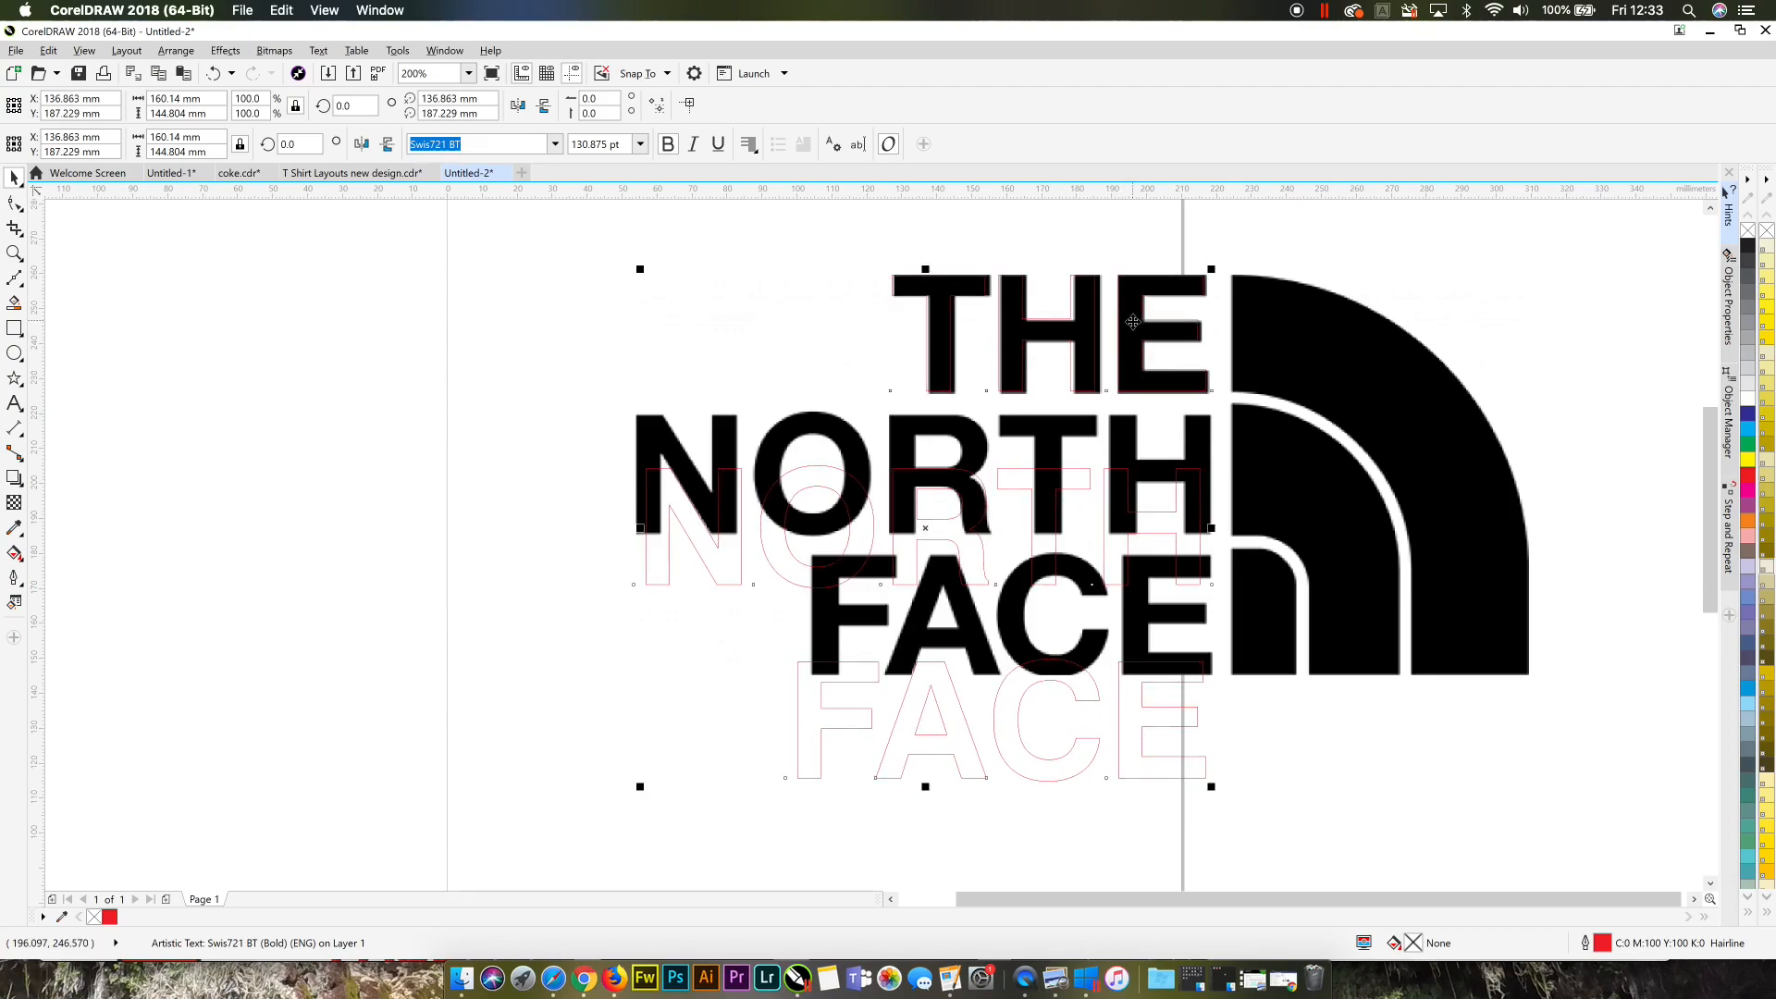
Step: Nudge the outlined text to the right in small increments to about X 138 mm so it lines up with the logo's THE
{"action": "key", "text": "Right"}
{"action": "key", "text": "Right"}
{"action": "key", "text": "Right"}
{"action": "key", "text": "Right"}
{"action": "key", "text": "Right"}
{"action": "key", "text": "Right"}
{"action": "key", "text": "Right"}
{"action": "key", "text": "Right"}
{"action": "key", "text": "Right"}
{"action": "key", "text": "Right"}
{"action": "key", "text": "Right"}
{"action": "key", "text": "Right"}
{"action": "key", "text": "Right"}
{"action": "key", "text": "Right"}
{"action": "key", "text": "Right"}
{"action": "key", "text": "Right"}
{"action": "key", "text": "Right"}
{"action": "key", "text": "Right"}
{"action": "key", "text": "Right"}
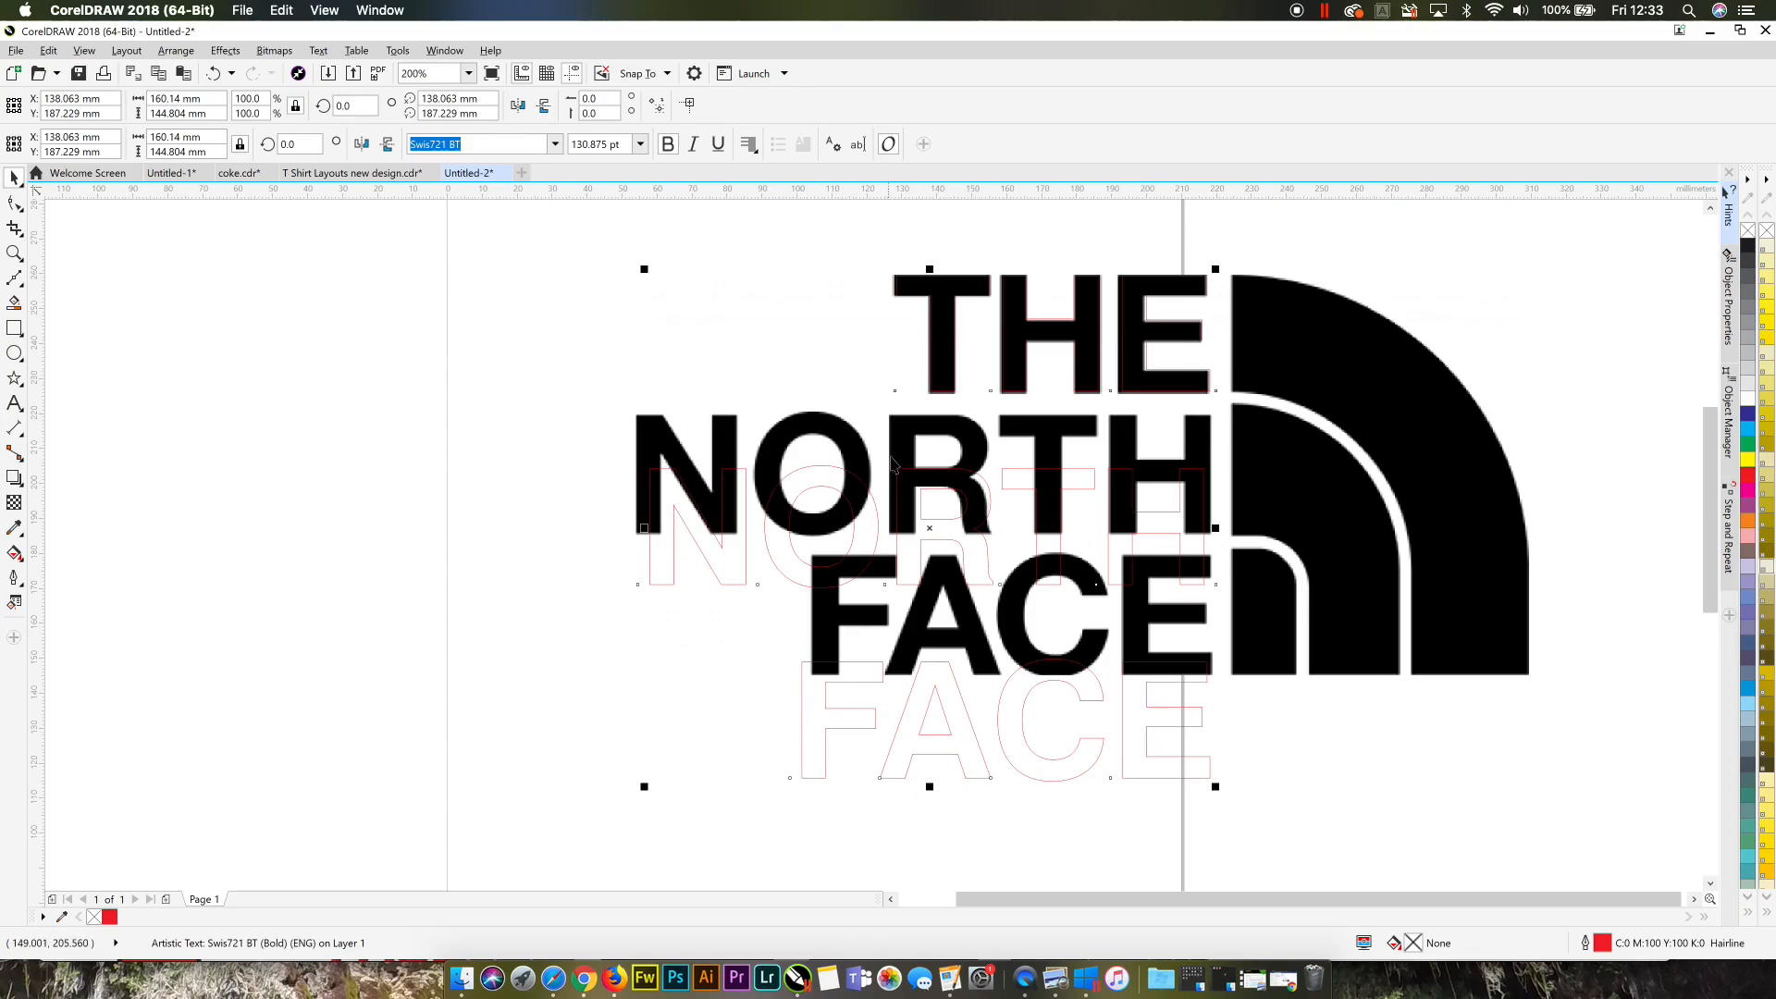
Step: Tighten the outlined text's line spacing with the Shape tool so NORTH and FACE sit over the logo's second and third lines
{"action": "left_click", "coordinate": [1347, 737]}
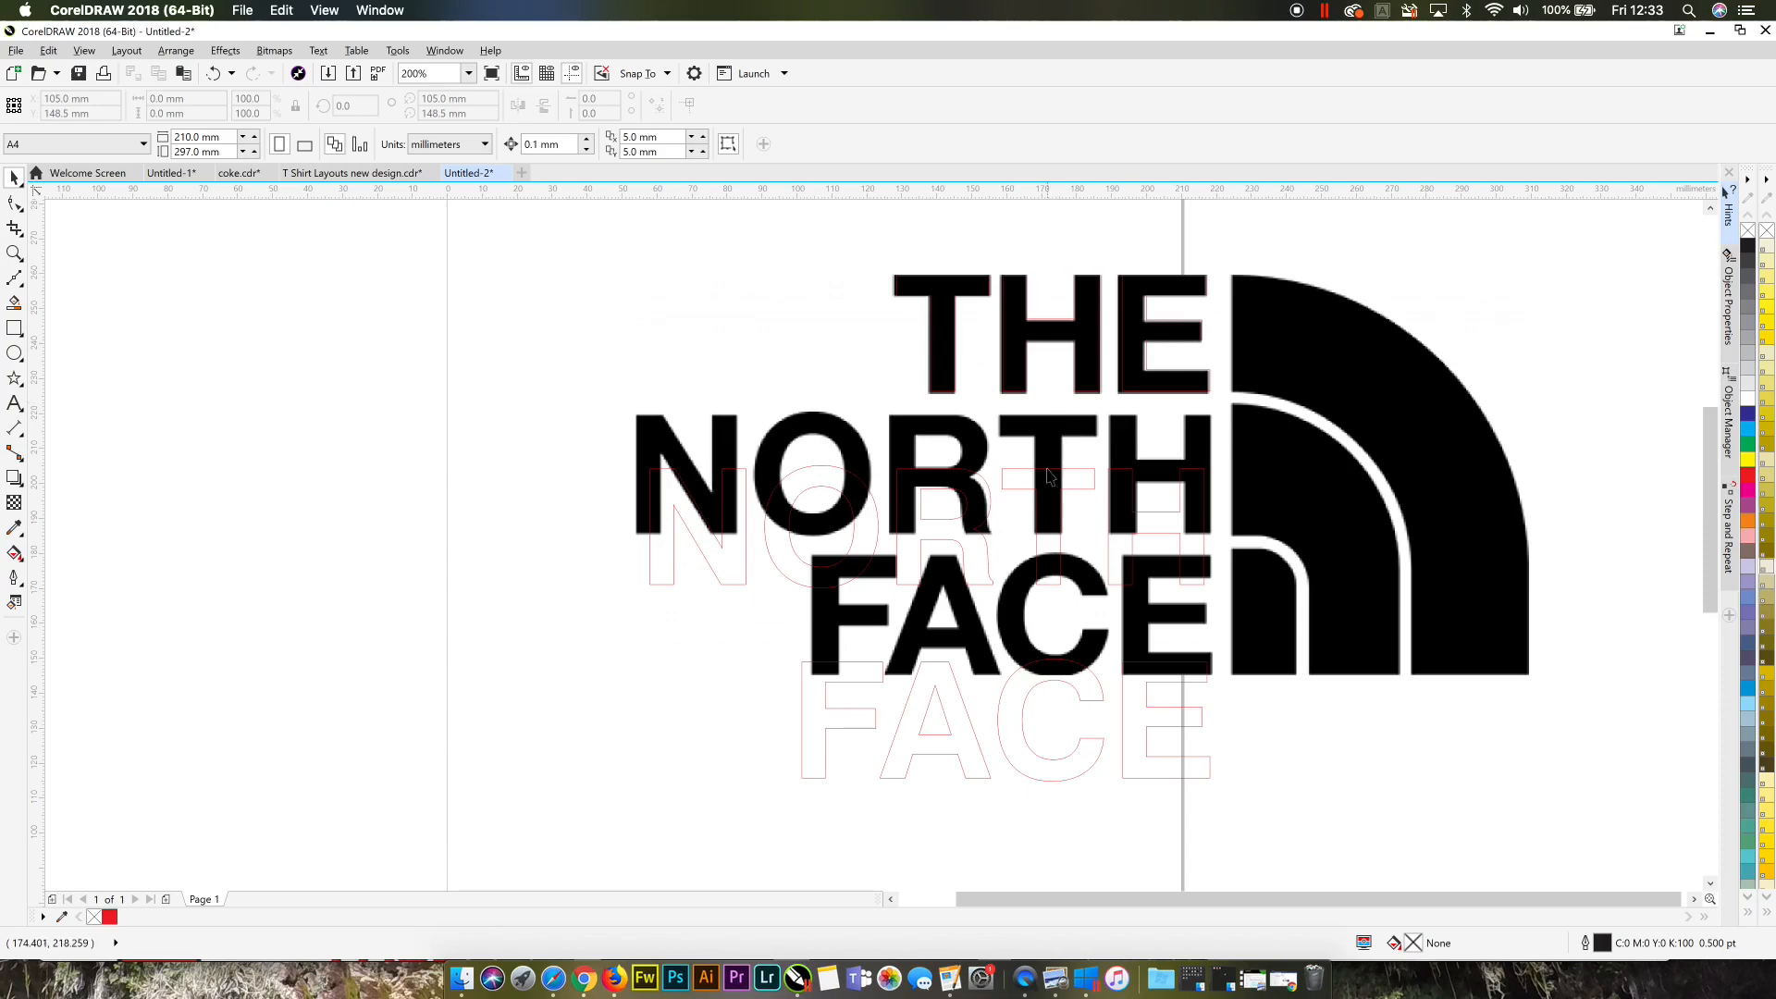
{"action": "left_click", "coordinate": [15, 205]}
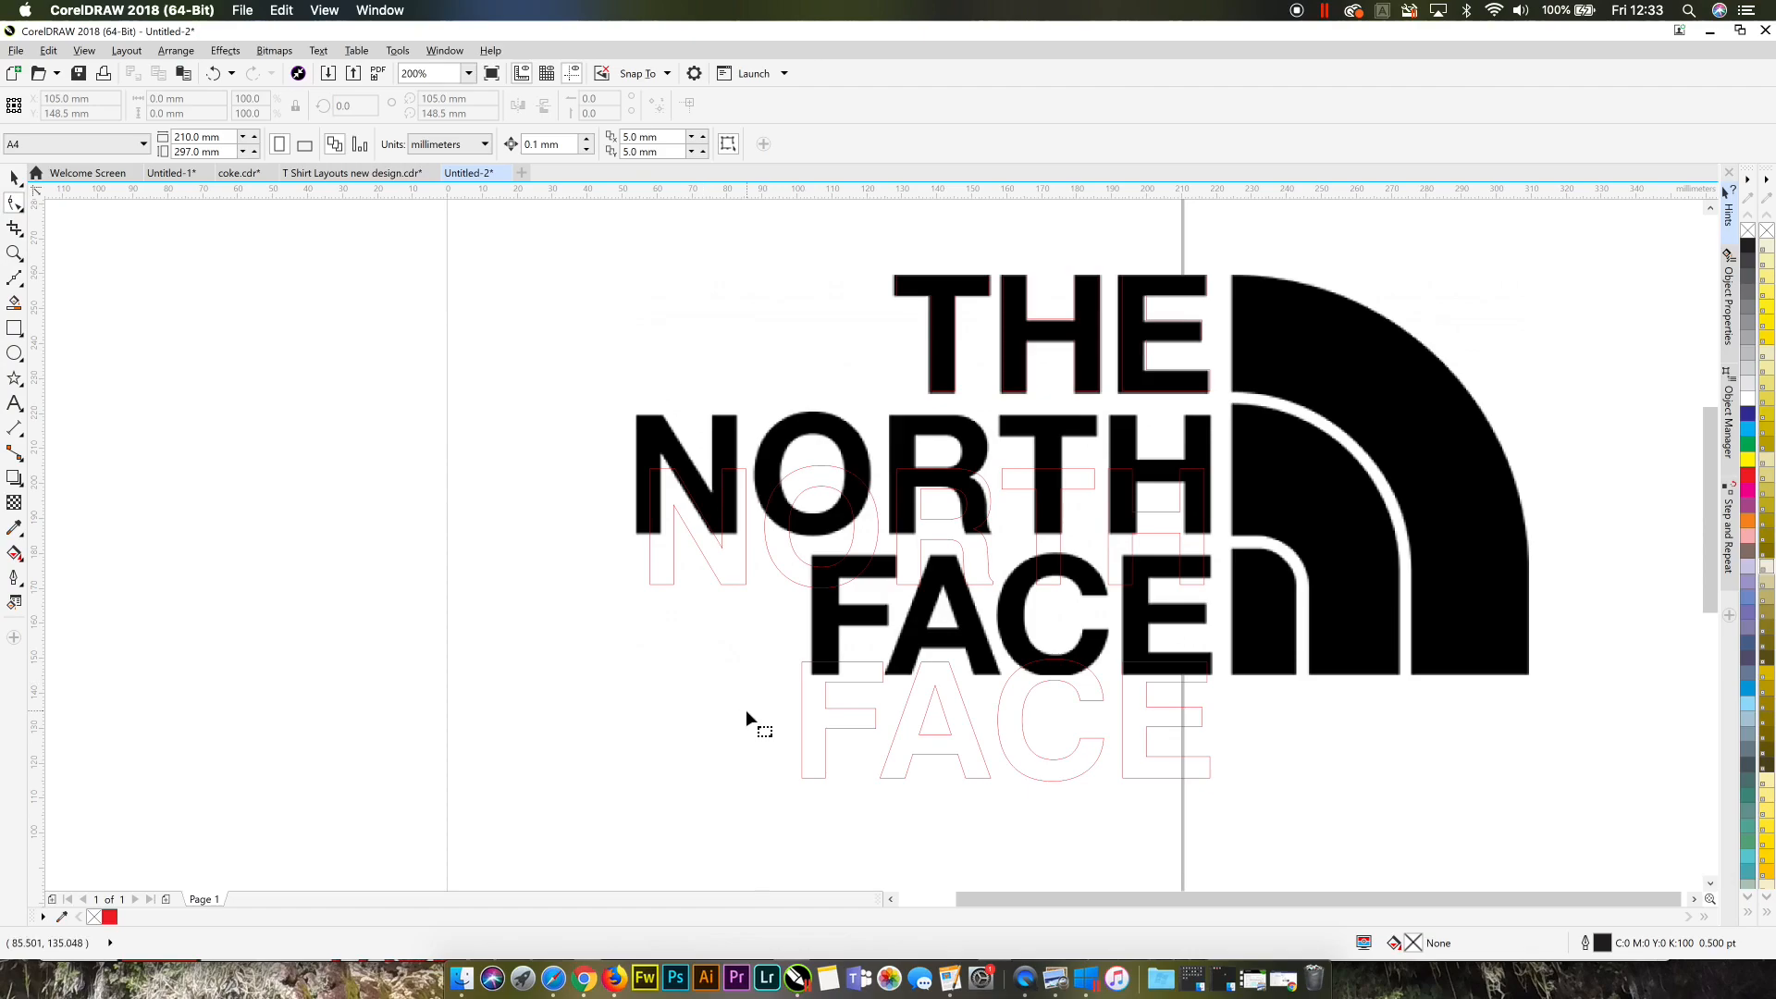
{"action": "left_click", "coordinate": [815, 750]}
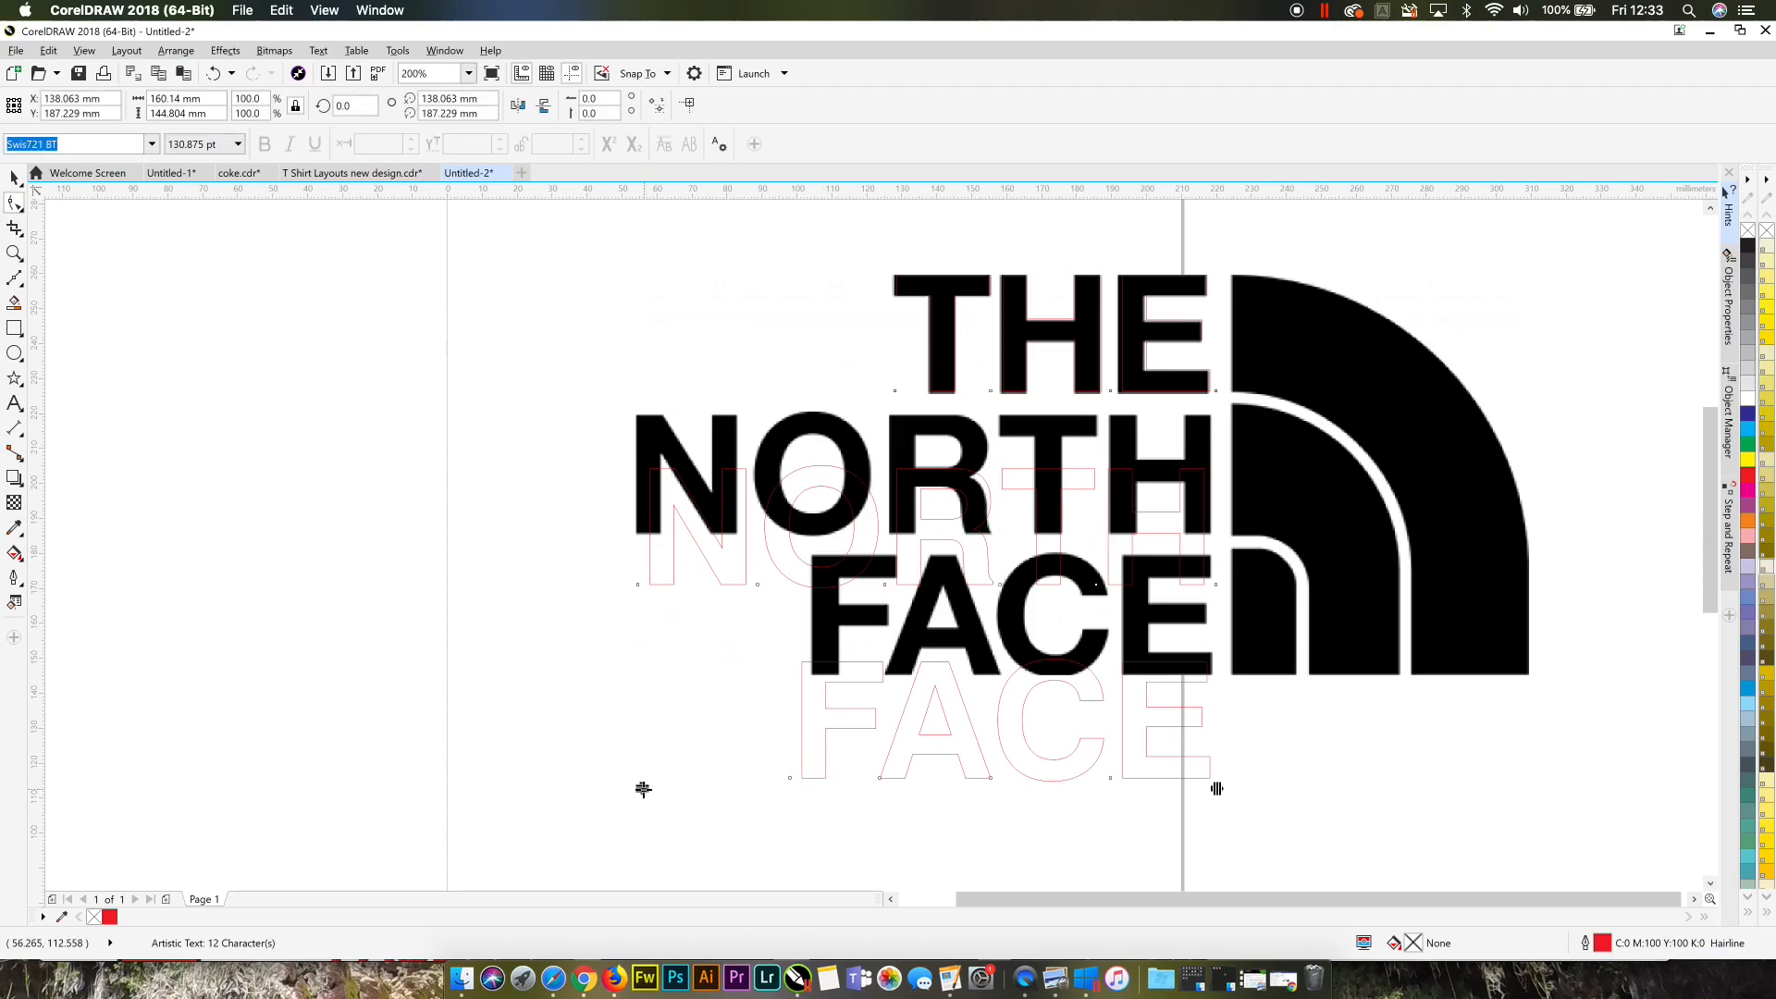
{"action": "left_click_drag", "start_coordinate": [642, 789], "coordinate": [635, 679]}
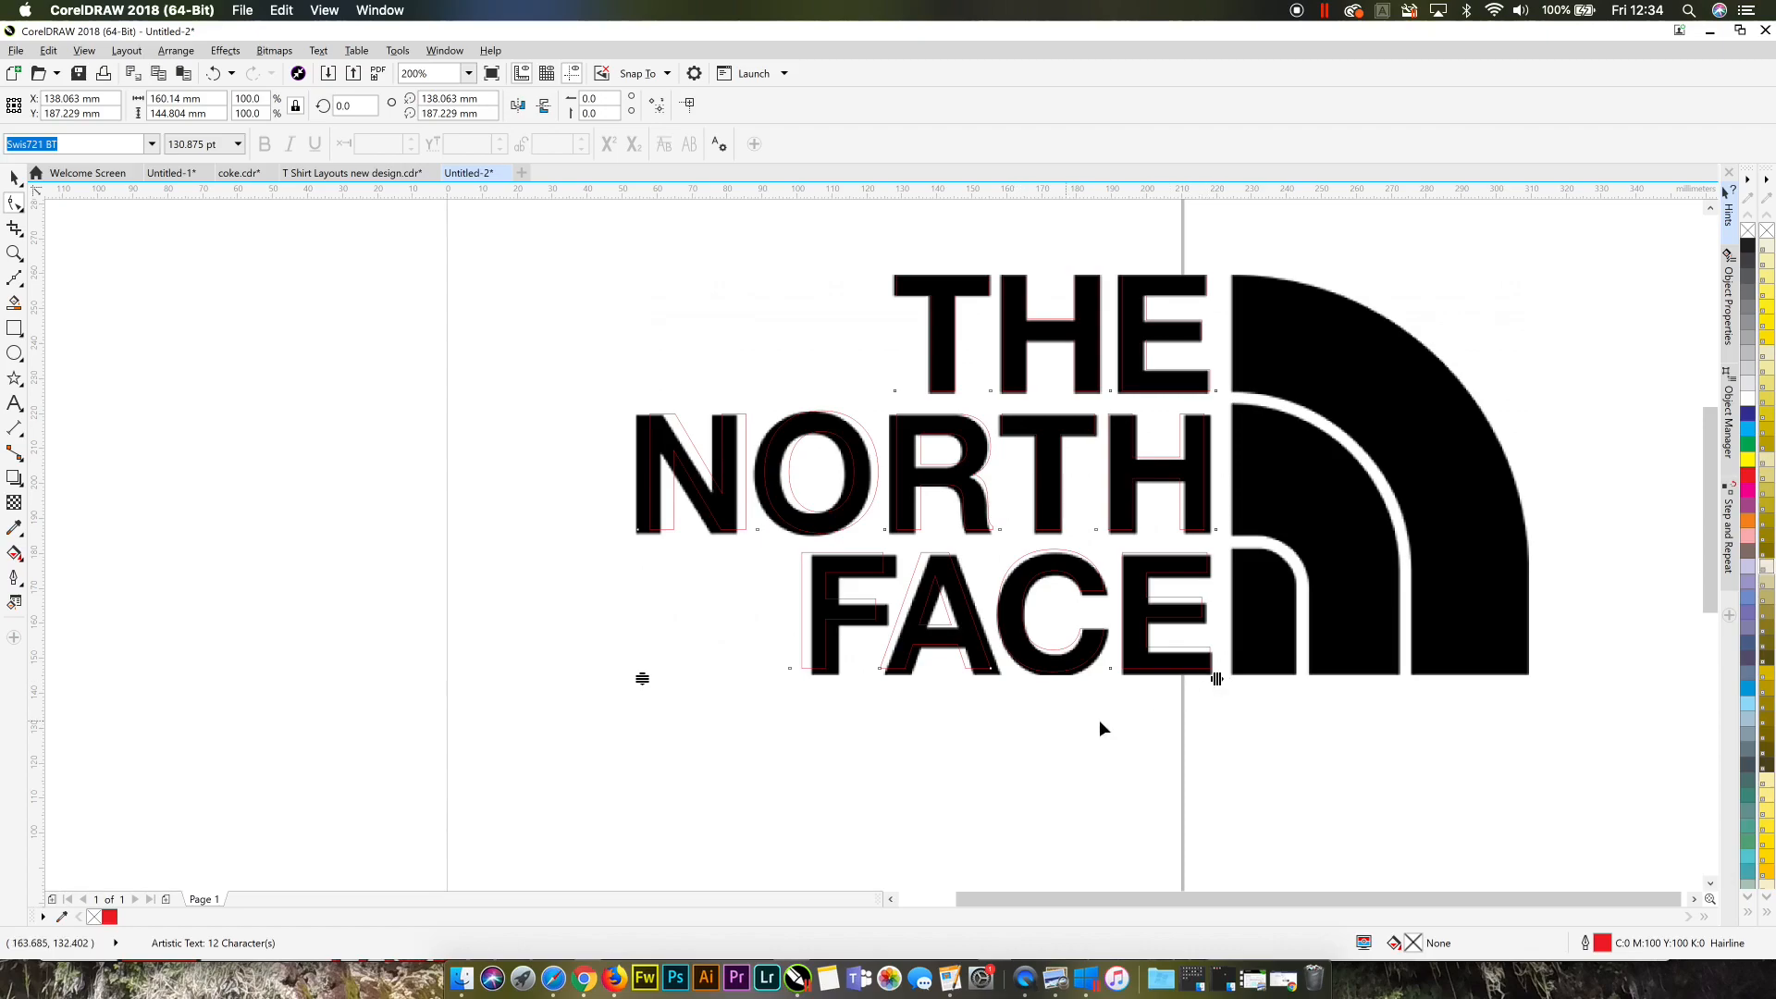
{"action": "left_click_drag", "start_coordinate": [1214, 680], "coordinate": [1207, 681]}
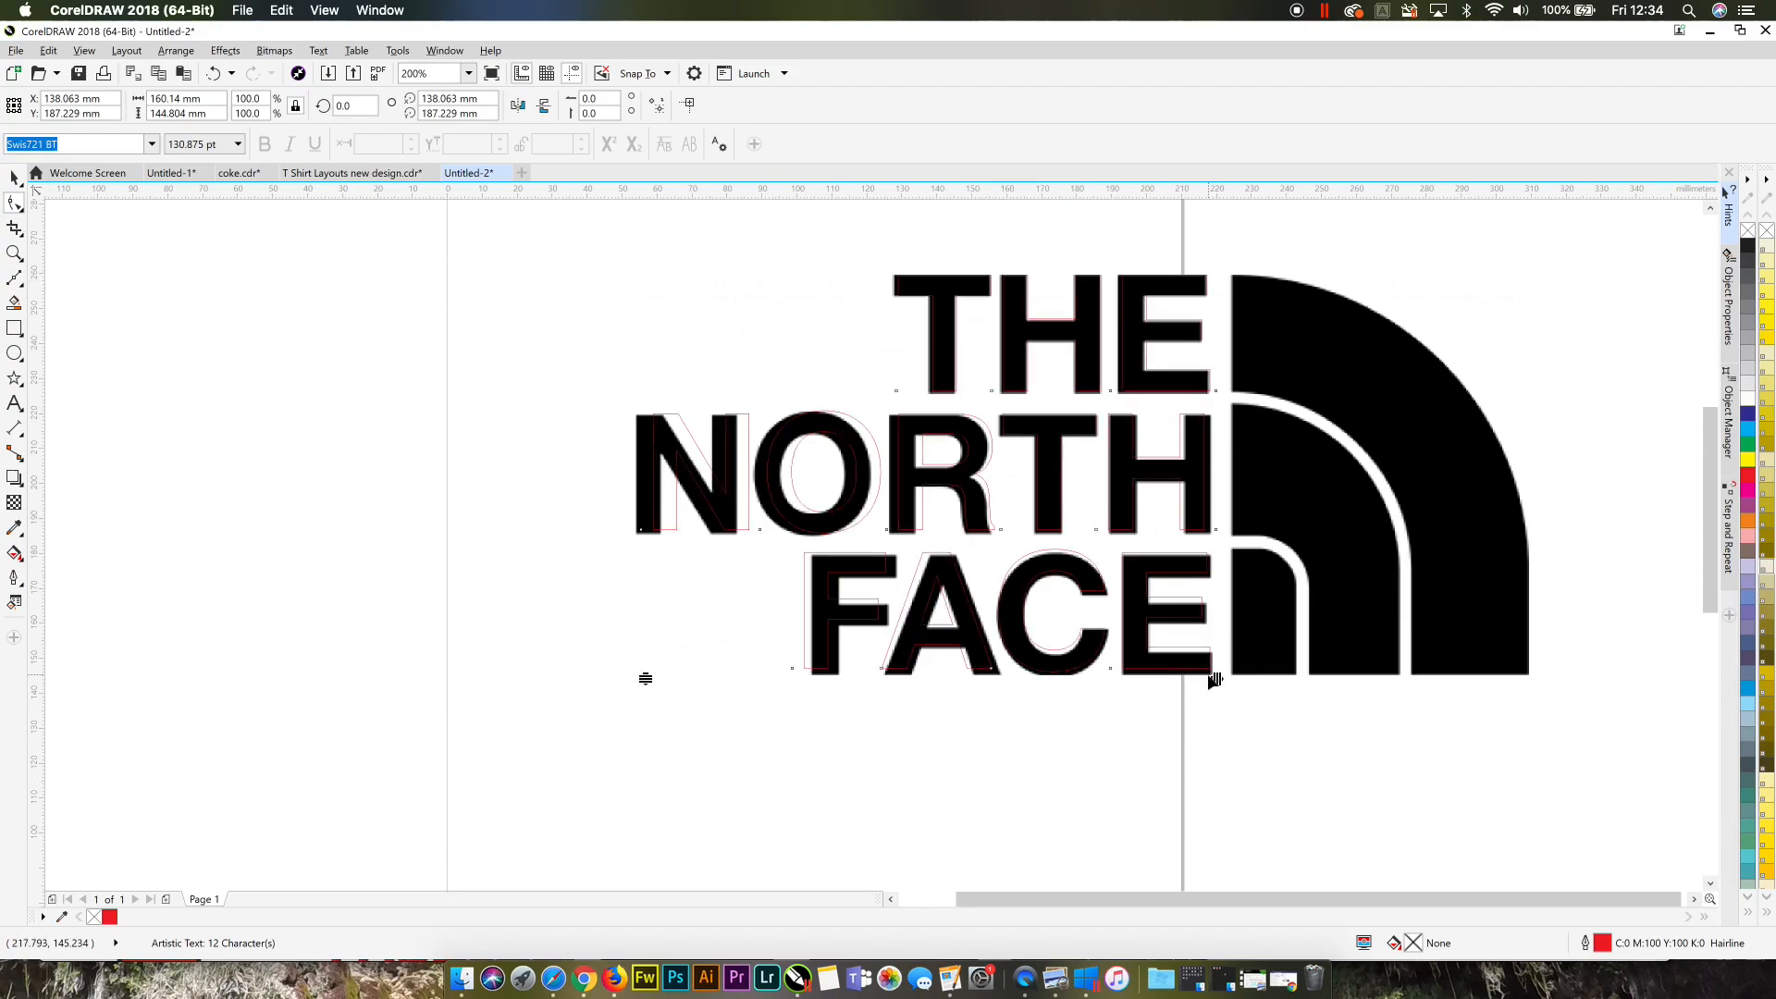
{"action": "left_click_drag", "start_coordinate": [1218, 681], "coordinate": [1212, 682]}
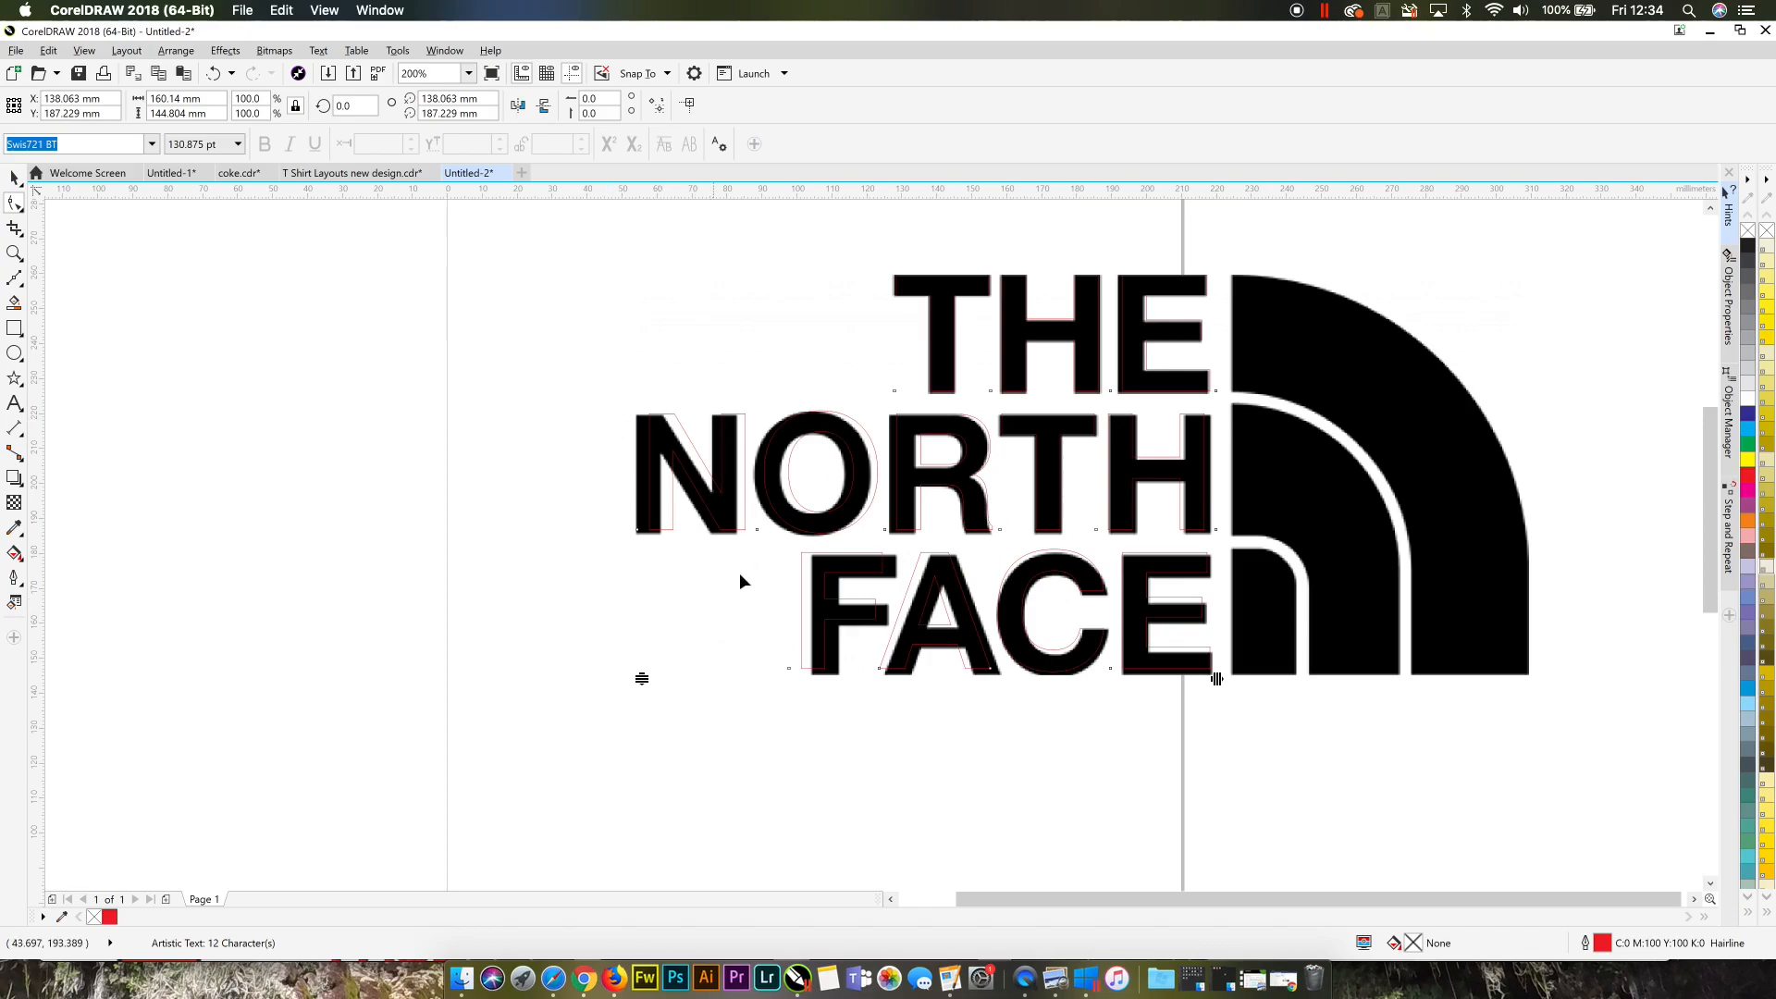
Step: Shift the individual letters of NORTH horizontally to match the logo: N by -7%, O by -4% and R by -3%
{"action": "left_click_drag", "start_coordinate": [619, 515], "coordinate": [723, 539]}
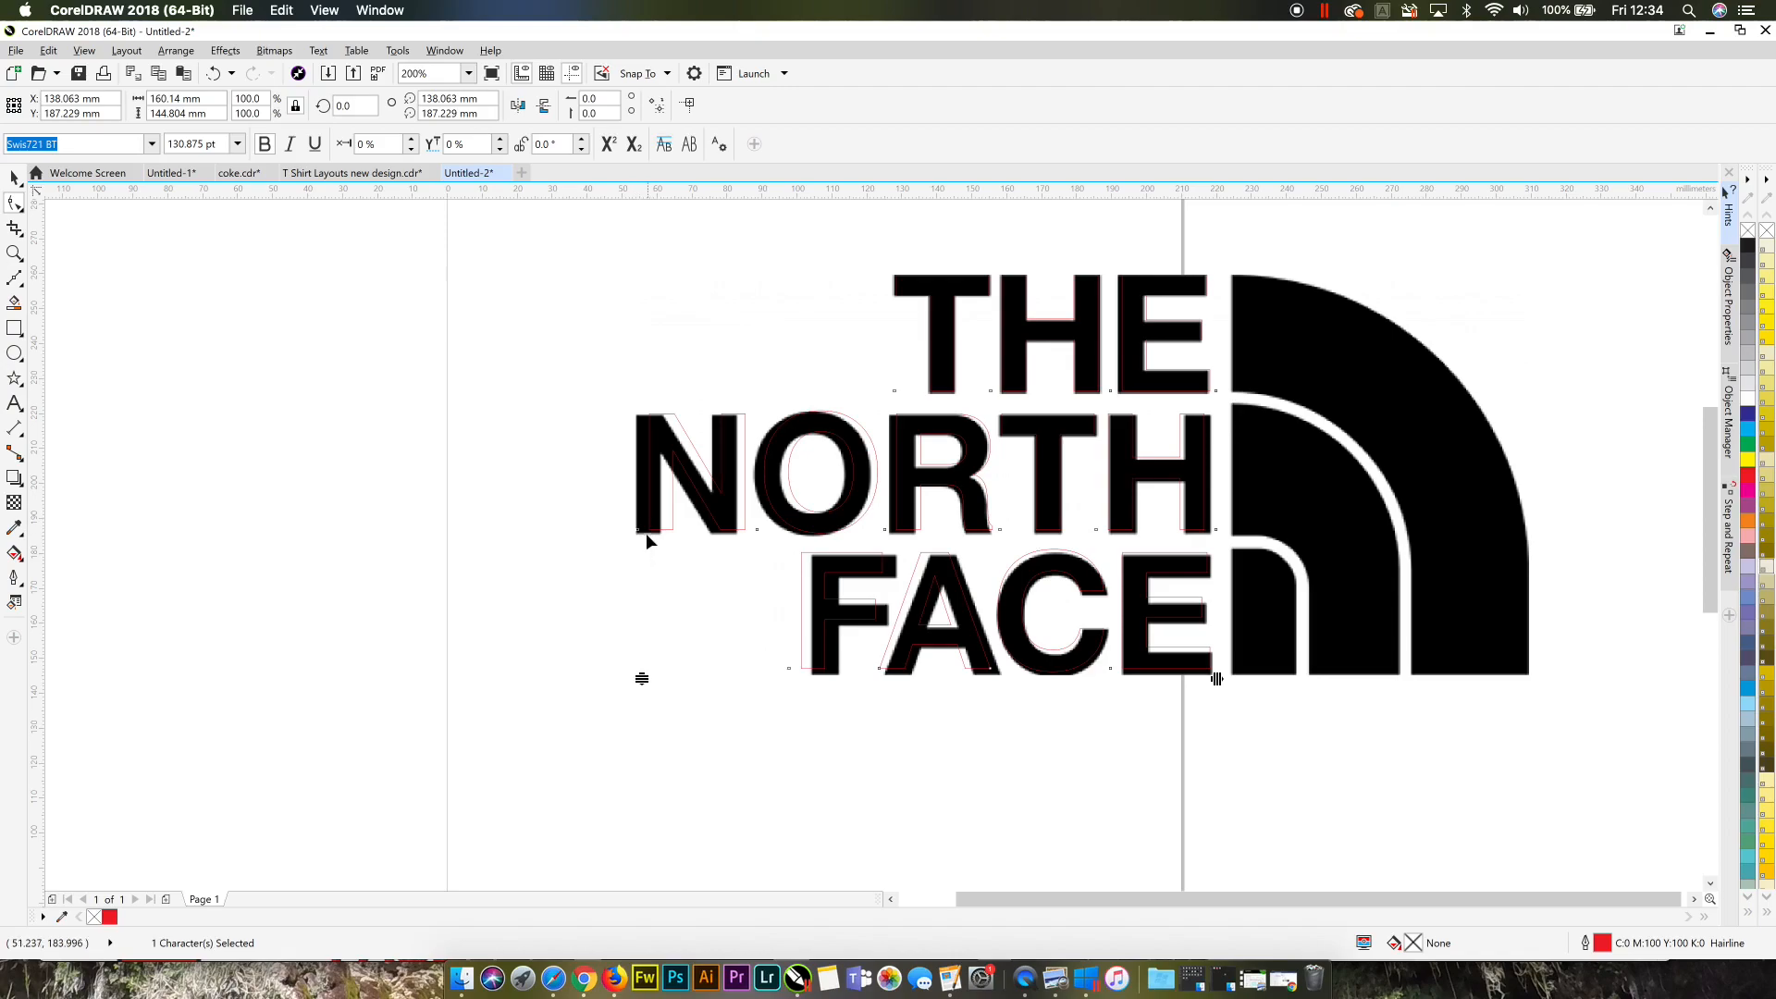
{"action": "mouse_move", "coordinate": [637, 535]}
{"action": "left_mouse_down"}
{"action": "mouse_move", "coordinate": [634, 492]}
{"action": "mouse_move", "coordinate": [484, 475]}
{"action": "mouse_move", "coordinate": [579, 468]}
{"action": "mouse_move", "coordinate": [628, 532]}
{"action": "left_mouse_up"}
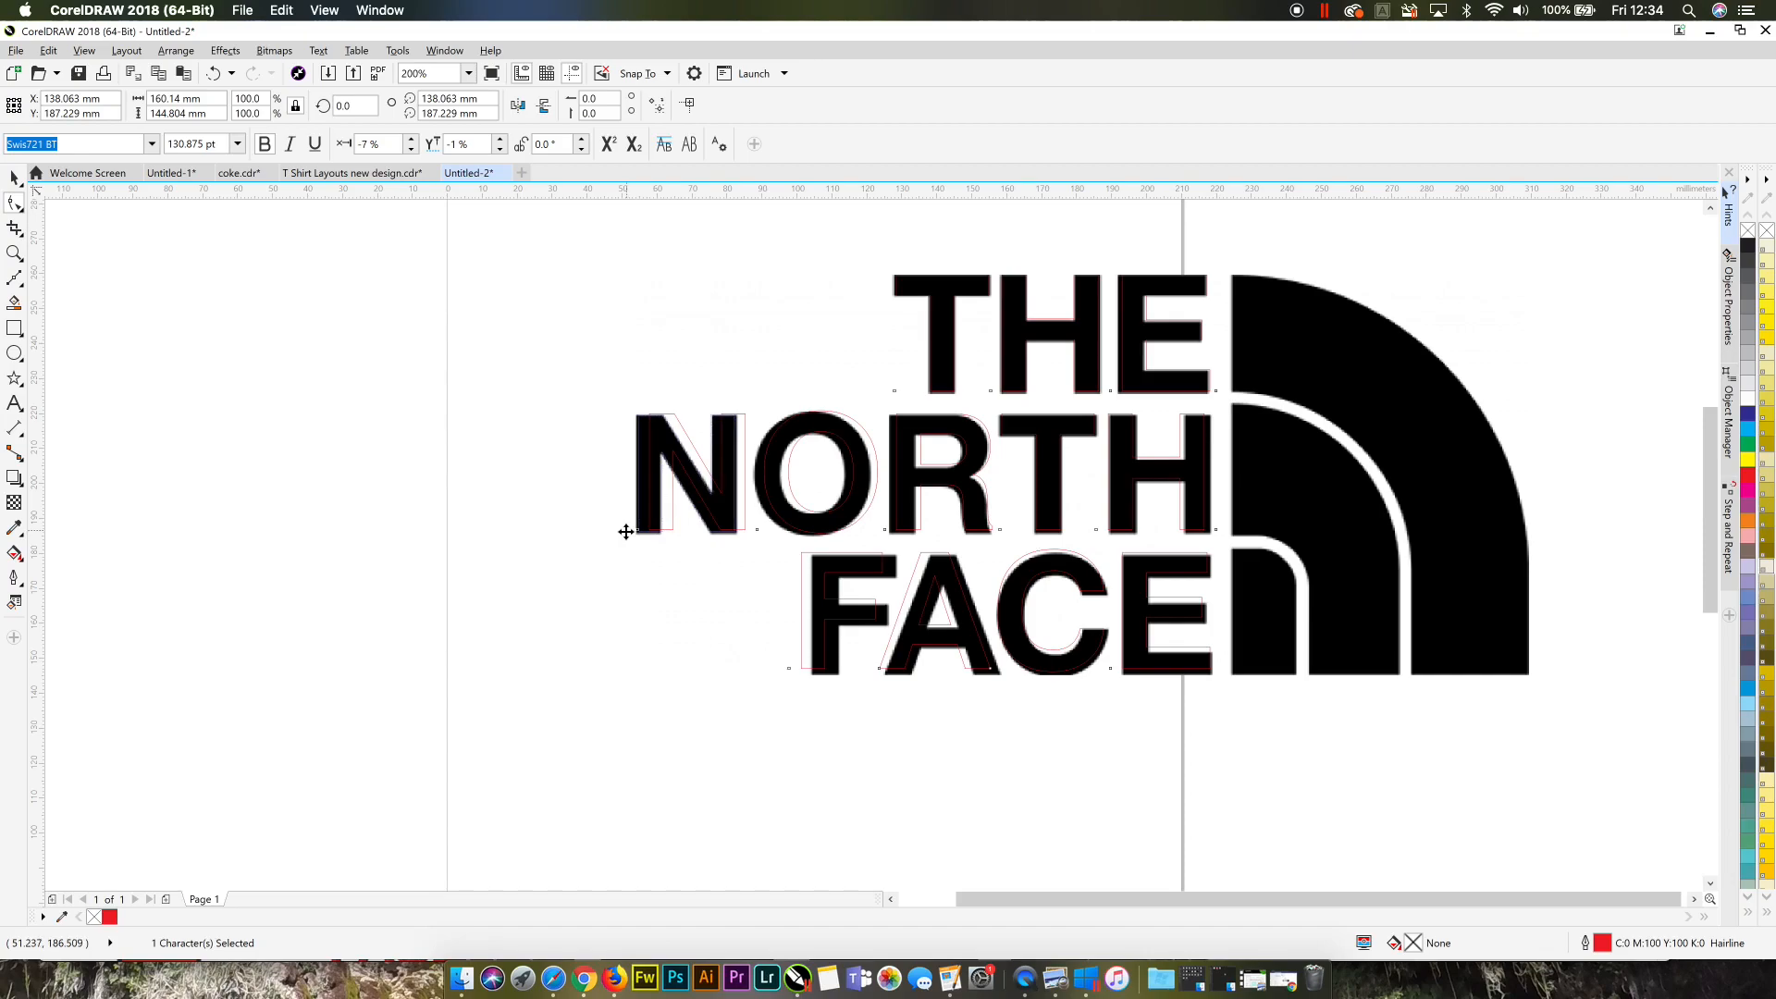
{"action": "left_click_drag", "start_coordinate": [626, 532], "coordinate": [626, 531]}
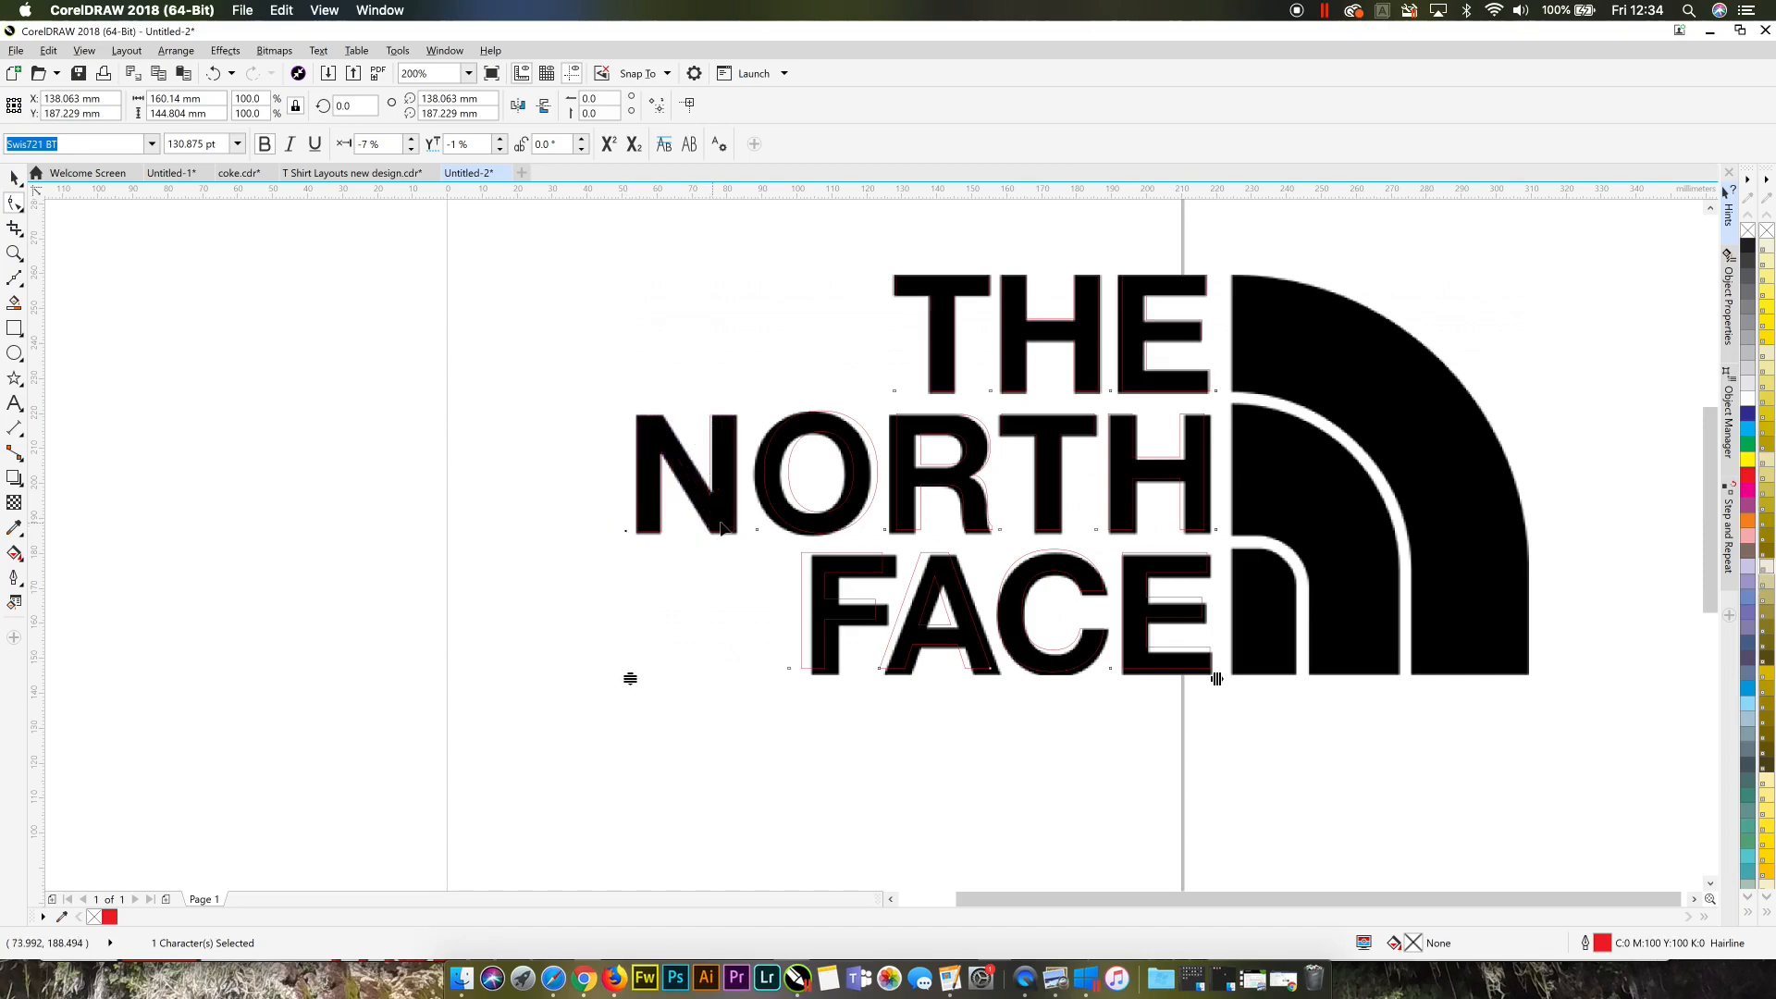
{"action": "left_click", "coordinate": [755, 527]}
{"action": "left_click_drag", "start_coordinate": [750, 527], "coordinate": [748, 528]}
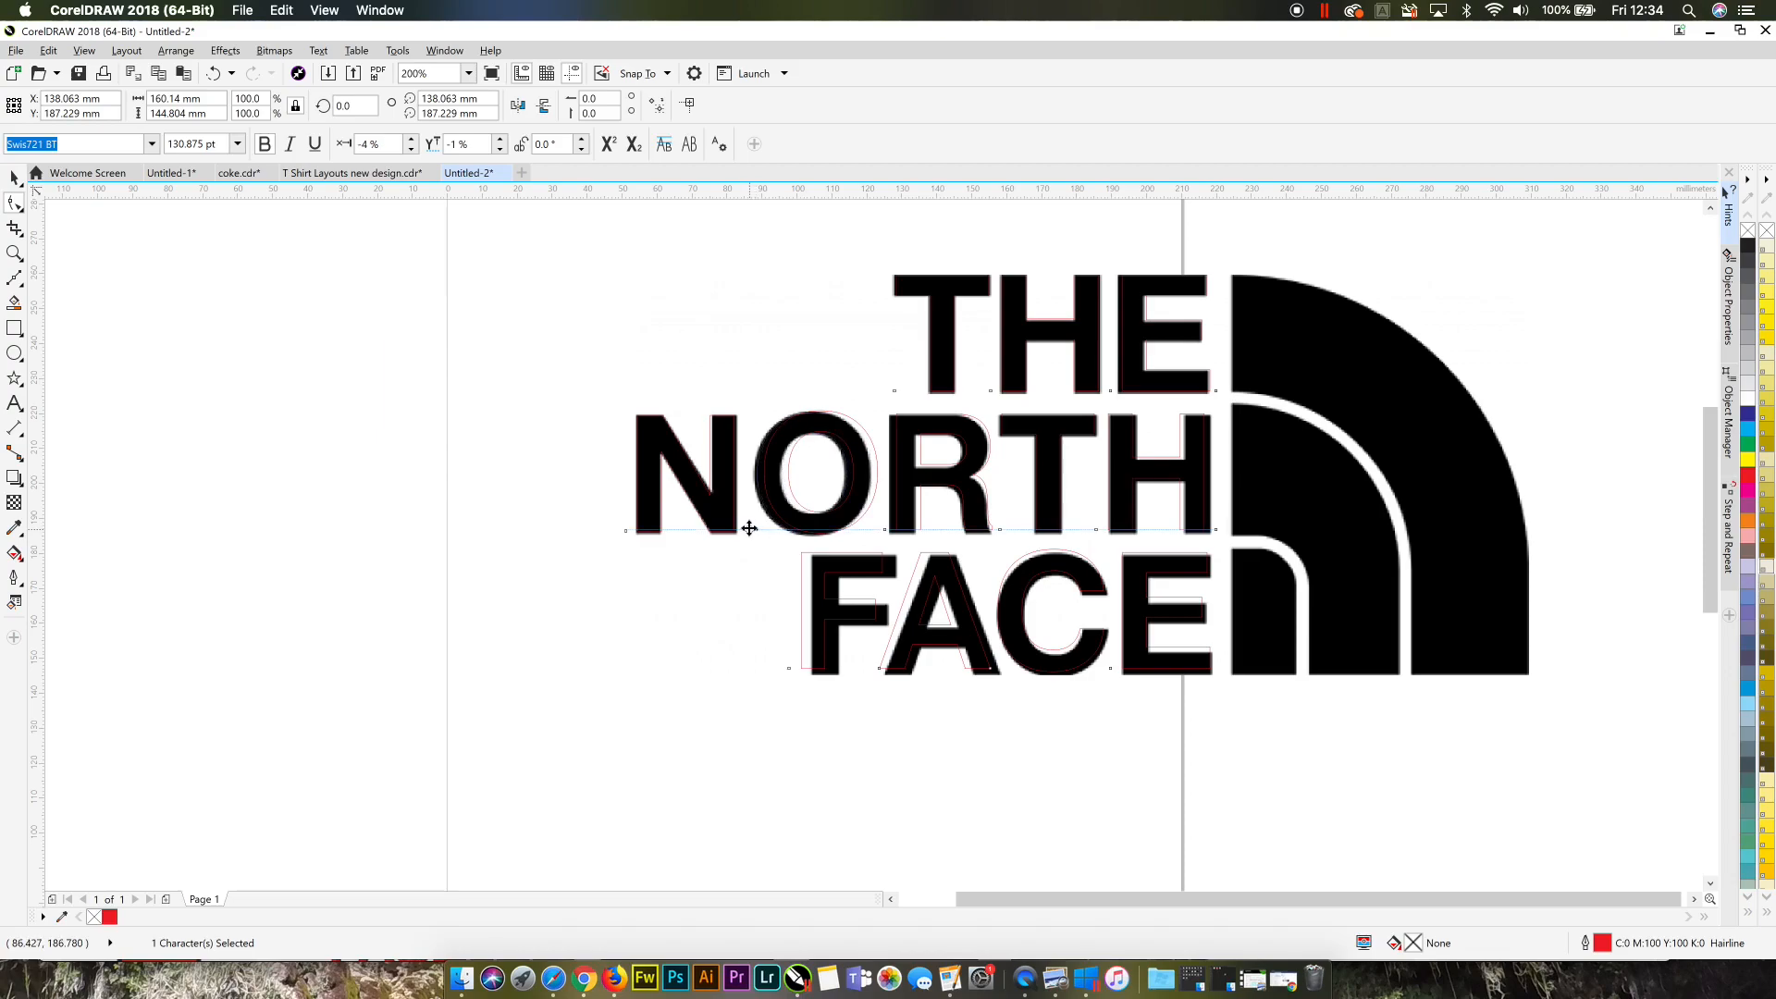
{"action": "left_click", "coordinate": [885, 530]}
{"action": "left_click_drag", "start_coordinate": [880, 530], "coordinate": [880, 529]}
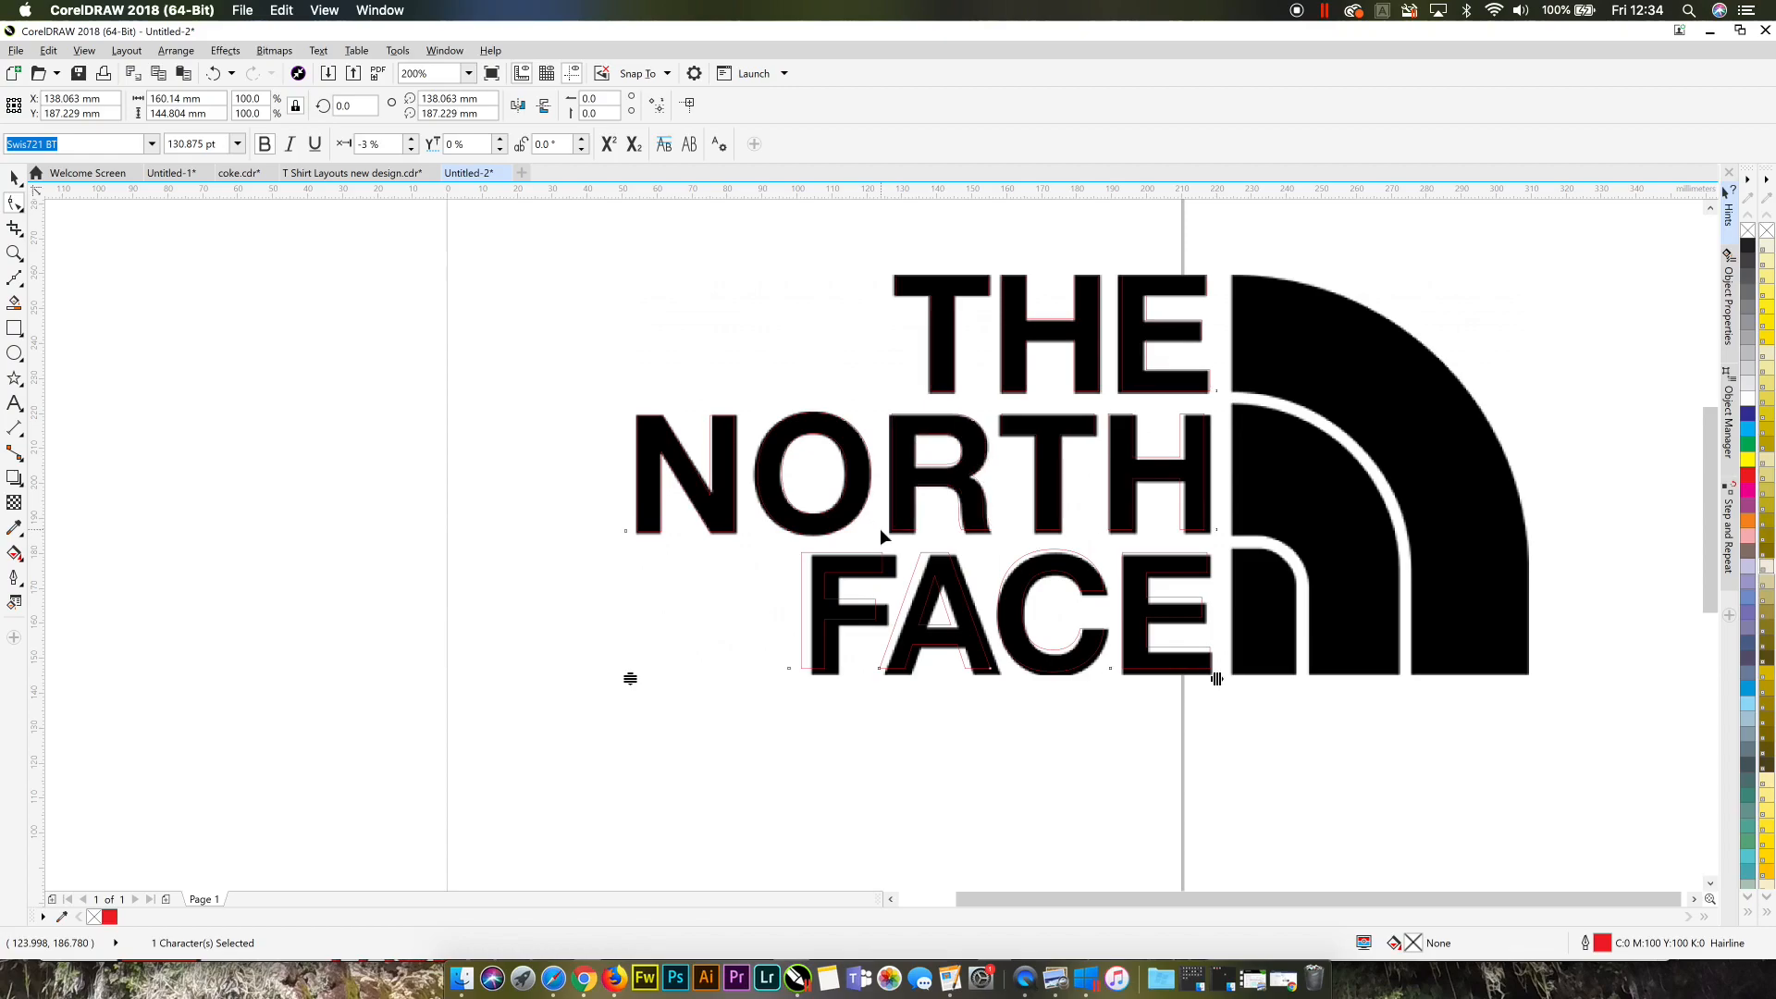
Step: Shift the F of FACE horizontally by 7%, and lower all four letters of FACE to a -2% vertical shift
{"action": "left_click", "coordinate": [877, 628]}
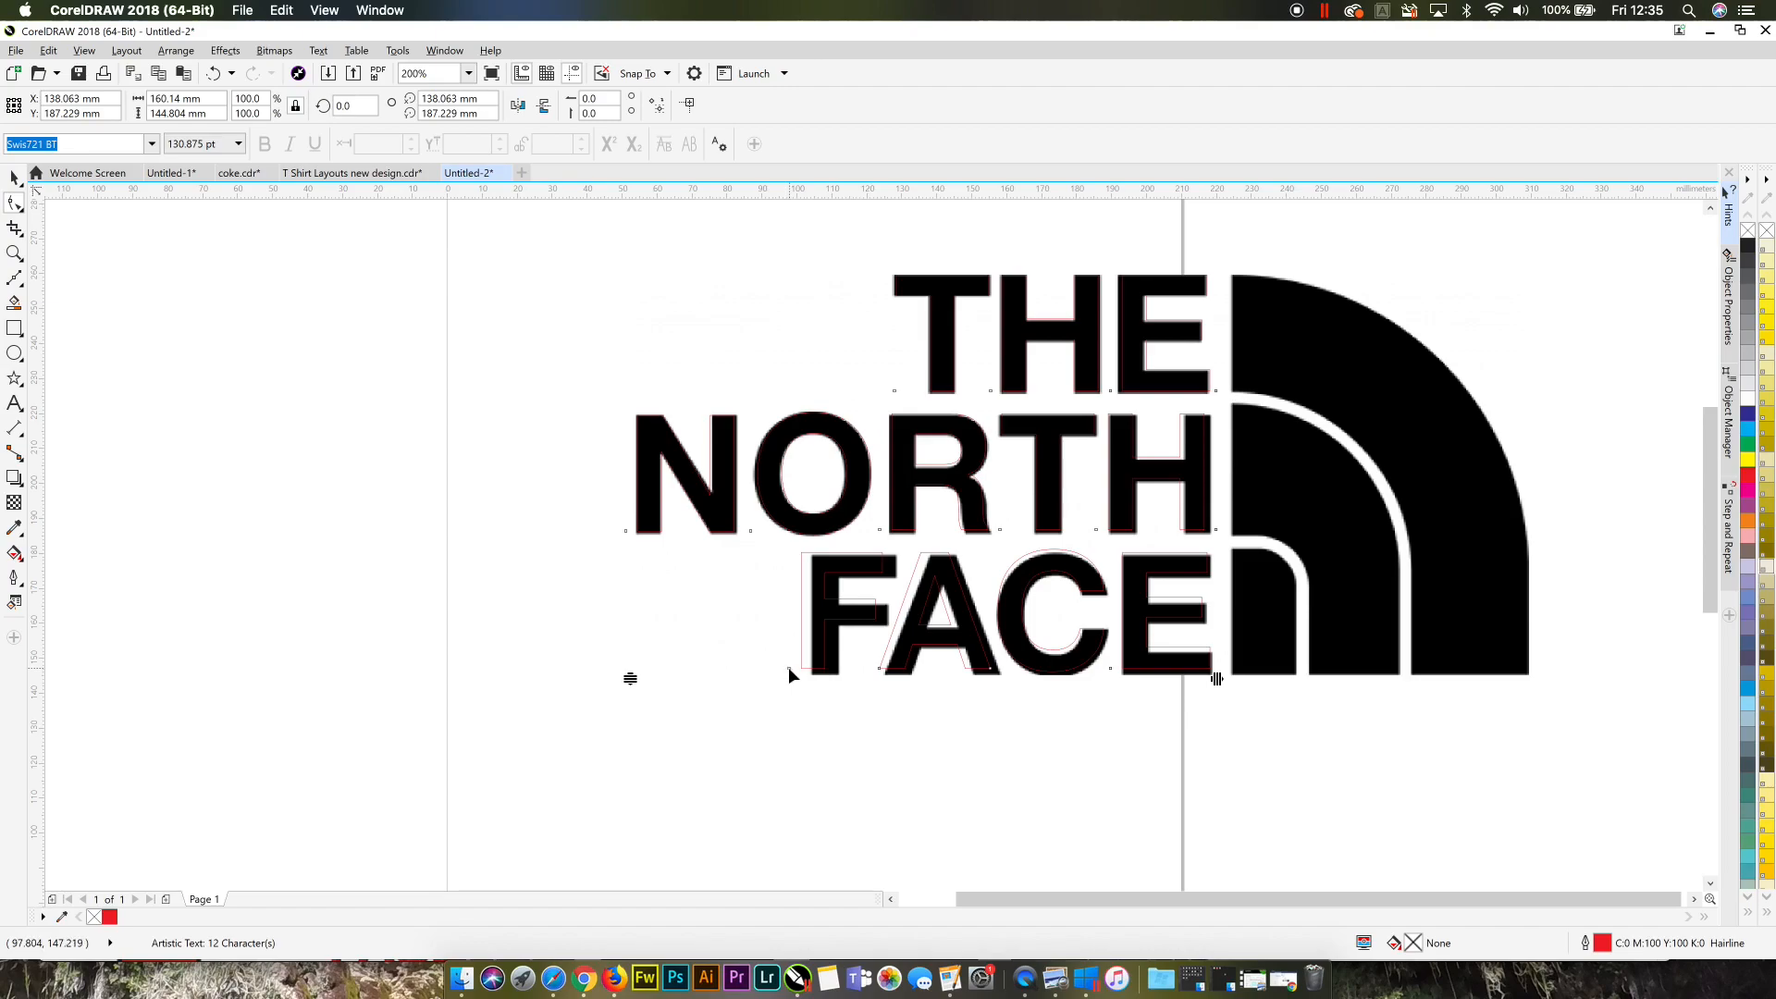
{"action": "left_click_drag", "start_coordinate": [788, 668], "coordinate": [894, 668]}
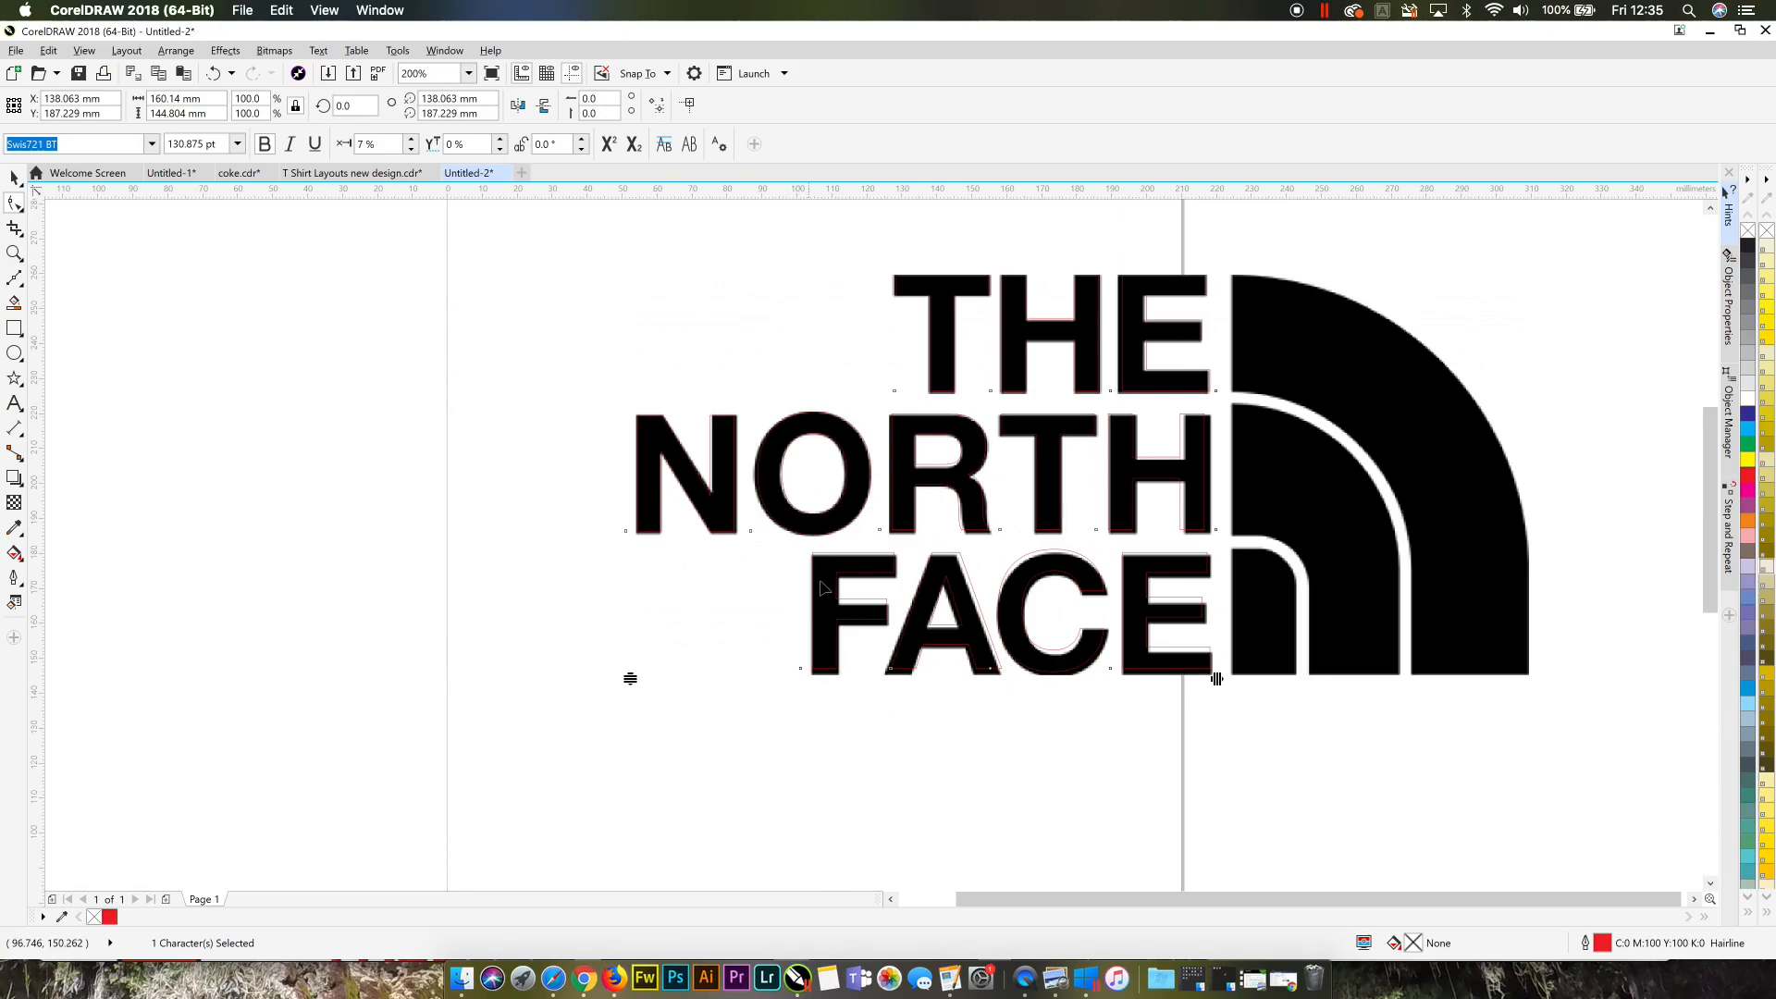
{"action": "left_click_drag", "start_coordinate": [784, 663], "coordinate": [1119, 675]}
{"action": "scroll", "coordinate": [1110, 670], "scroll_direction": "up", "scroll_amount": 2}
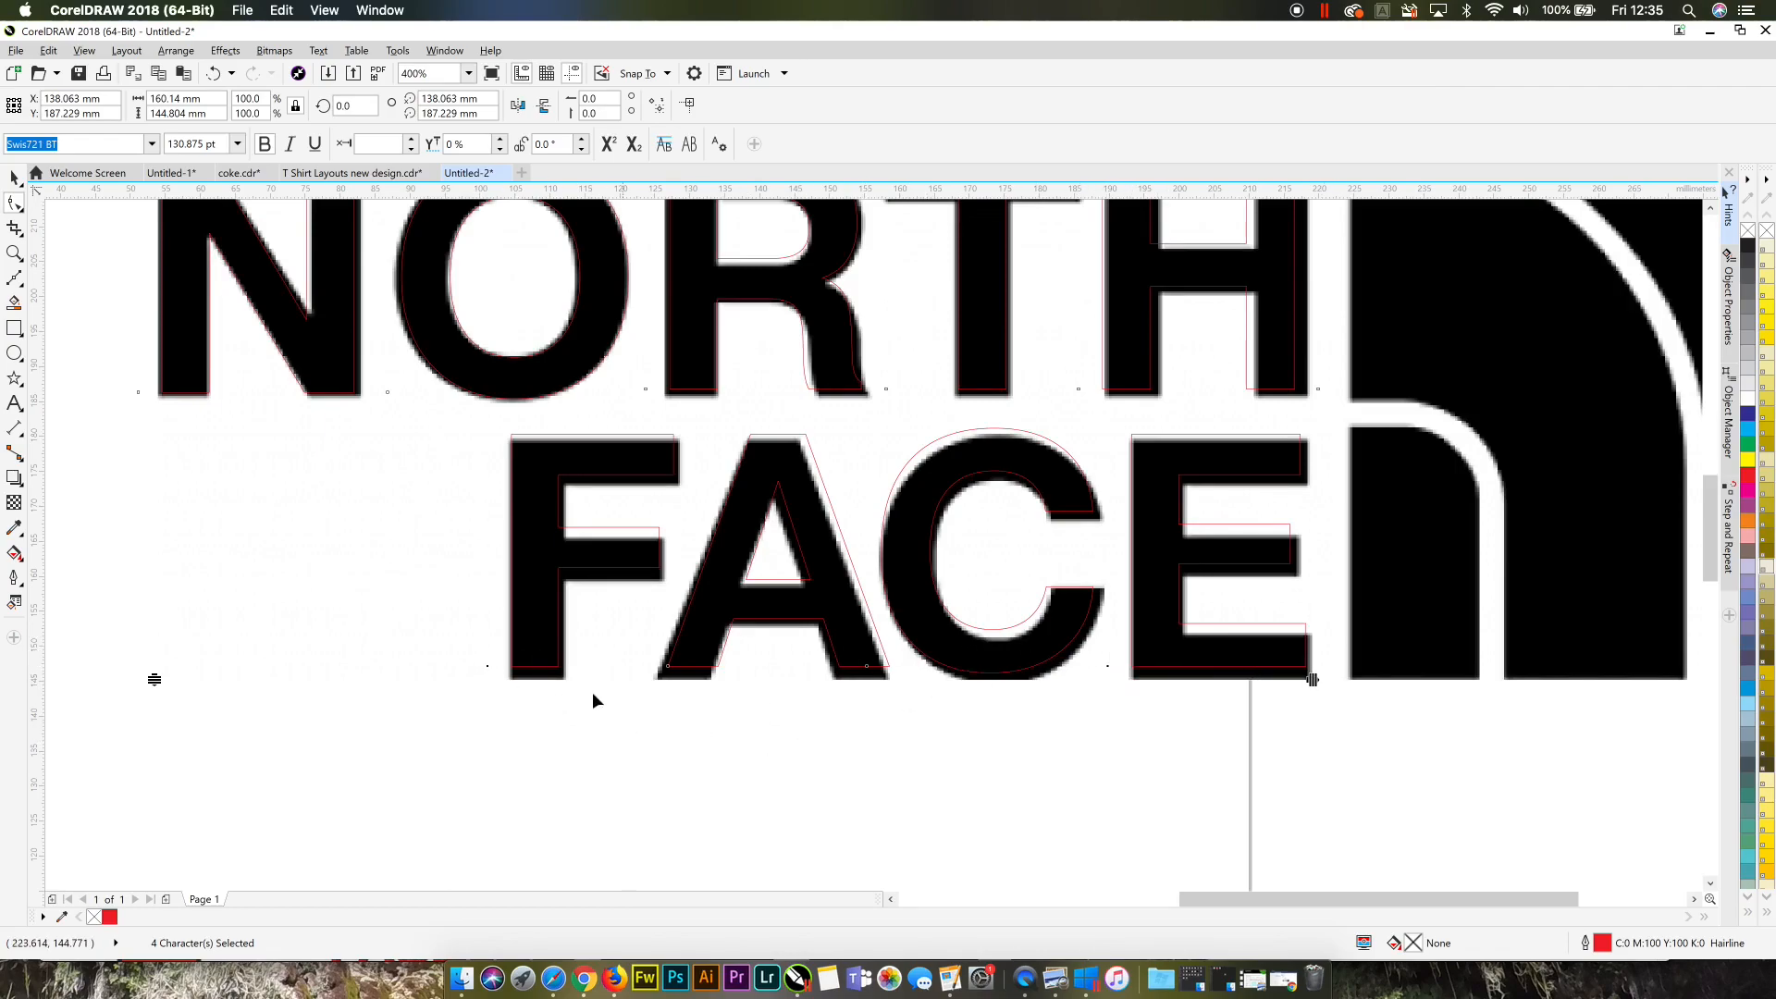
{"action": "left_click_drag", "start_coordinate": [465, 645], "coordinate": [1228, 687]}
{"action": "left_click_drag", "start_coordinate": [1106, 666], "coordinate": [1108, 673]}
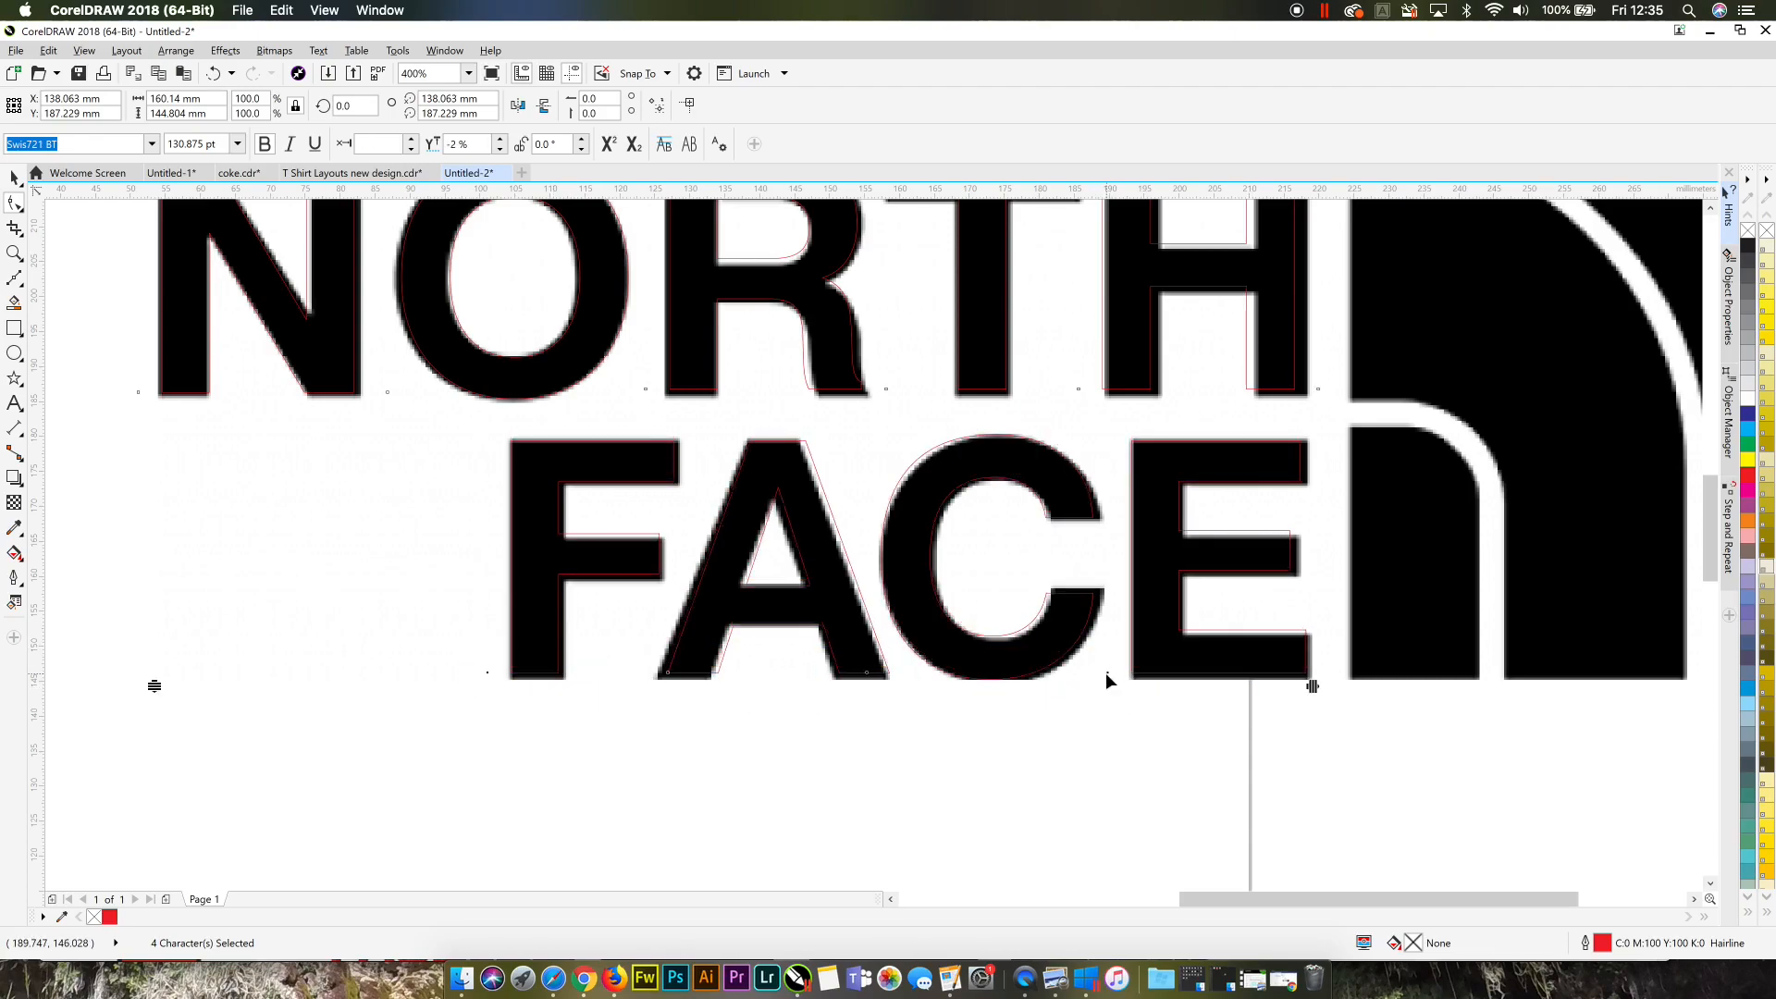
Step: Shift the H of NORTH horizontally by 2%, and lower the five letters of NORTH slightly onto the logo's lettering
{"action": "left_click_drag", "start_coordinate": [850, 519], "coordinate": [832, 667]}
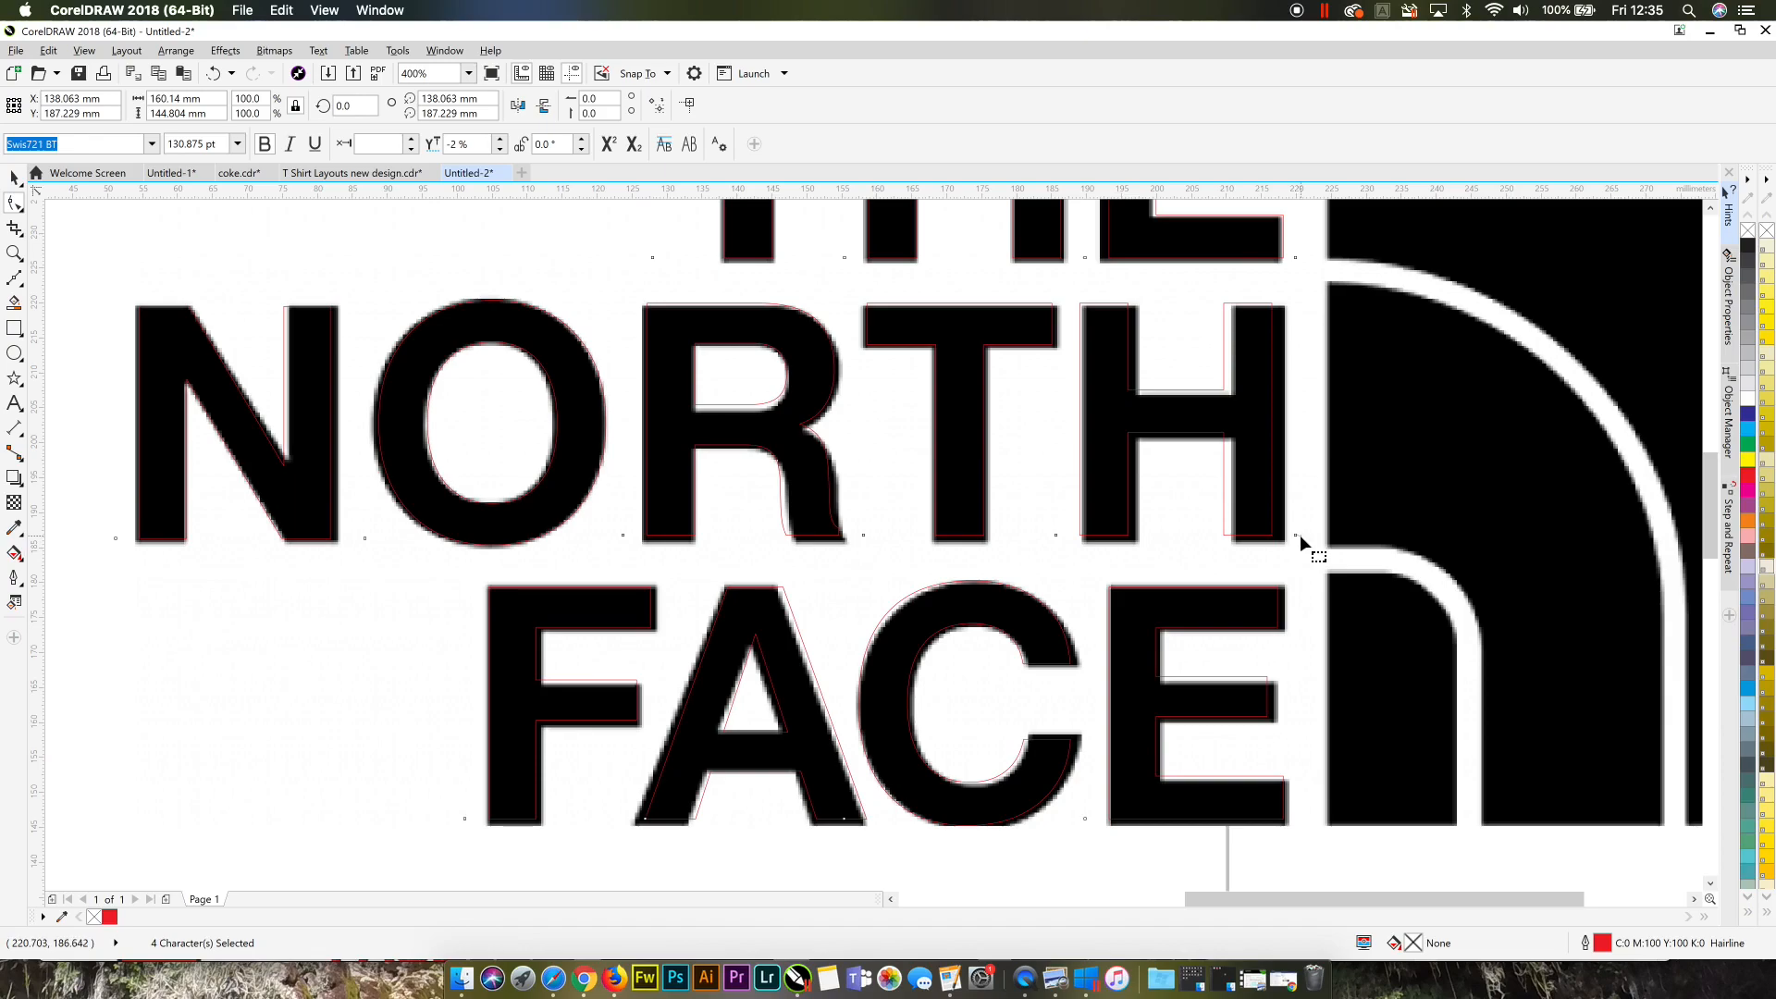
{"action": "left_click", "coordinate": [1296, 536]}
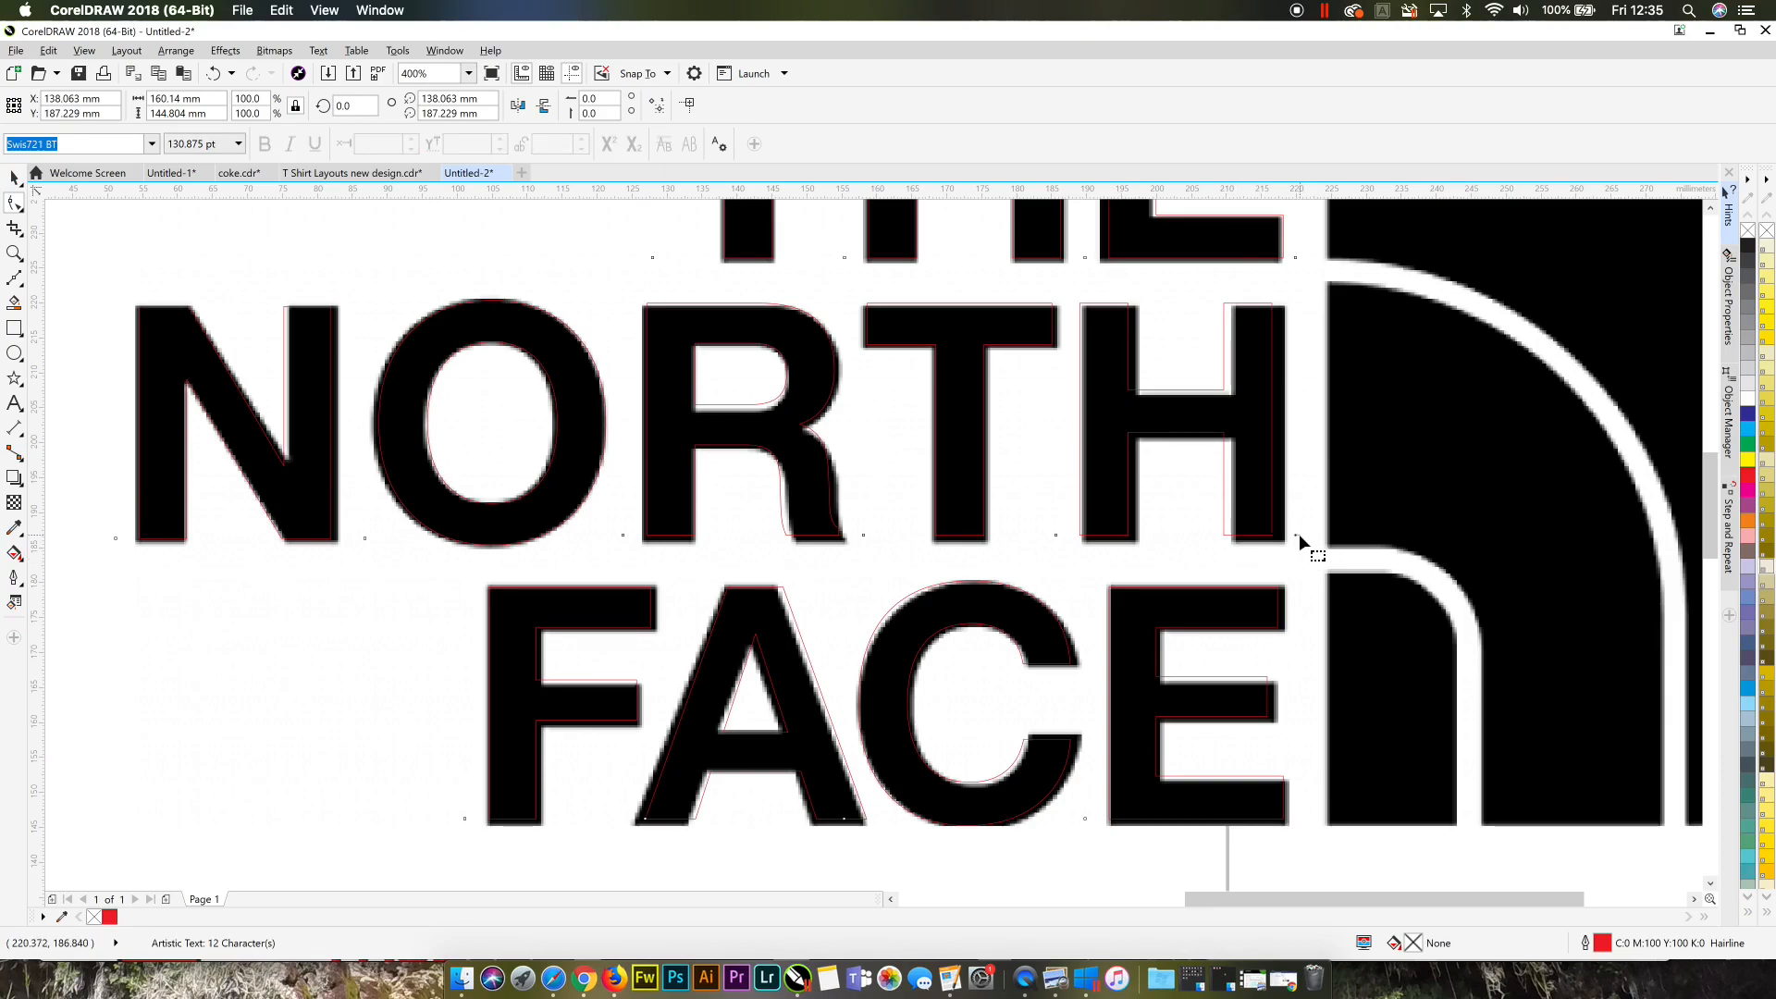
{"action": "left_click", "coordinate": [1058, 534]}
{"action": "left_click_drag", "start_coordinate": [1063, 536], "coordinate": [1063, 535]}
{"action": "scroll", "coordinate": [1124, 508], "scroll_direction": "down", "scroll_amount": 2}
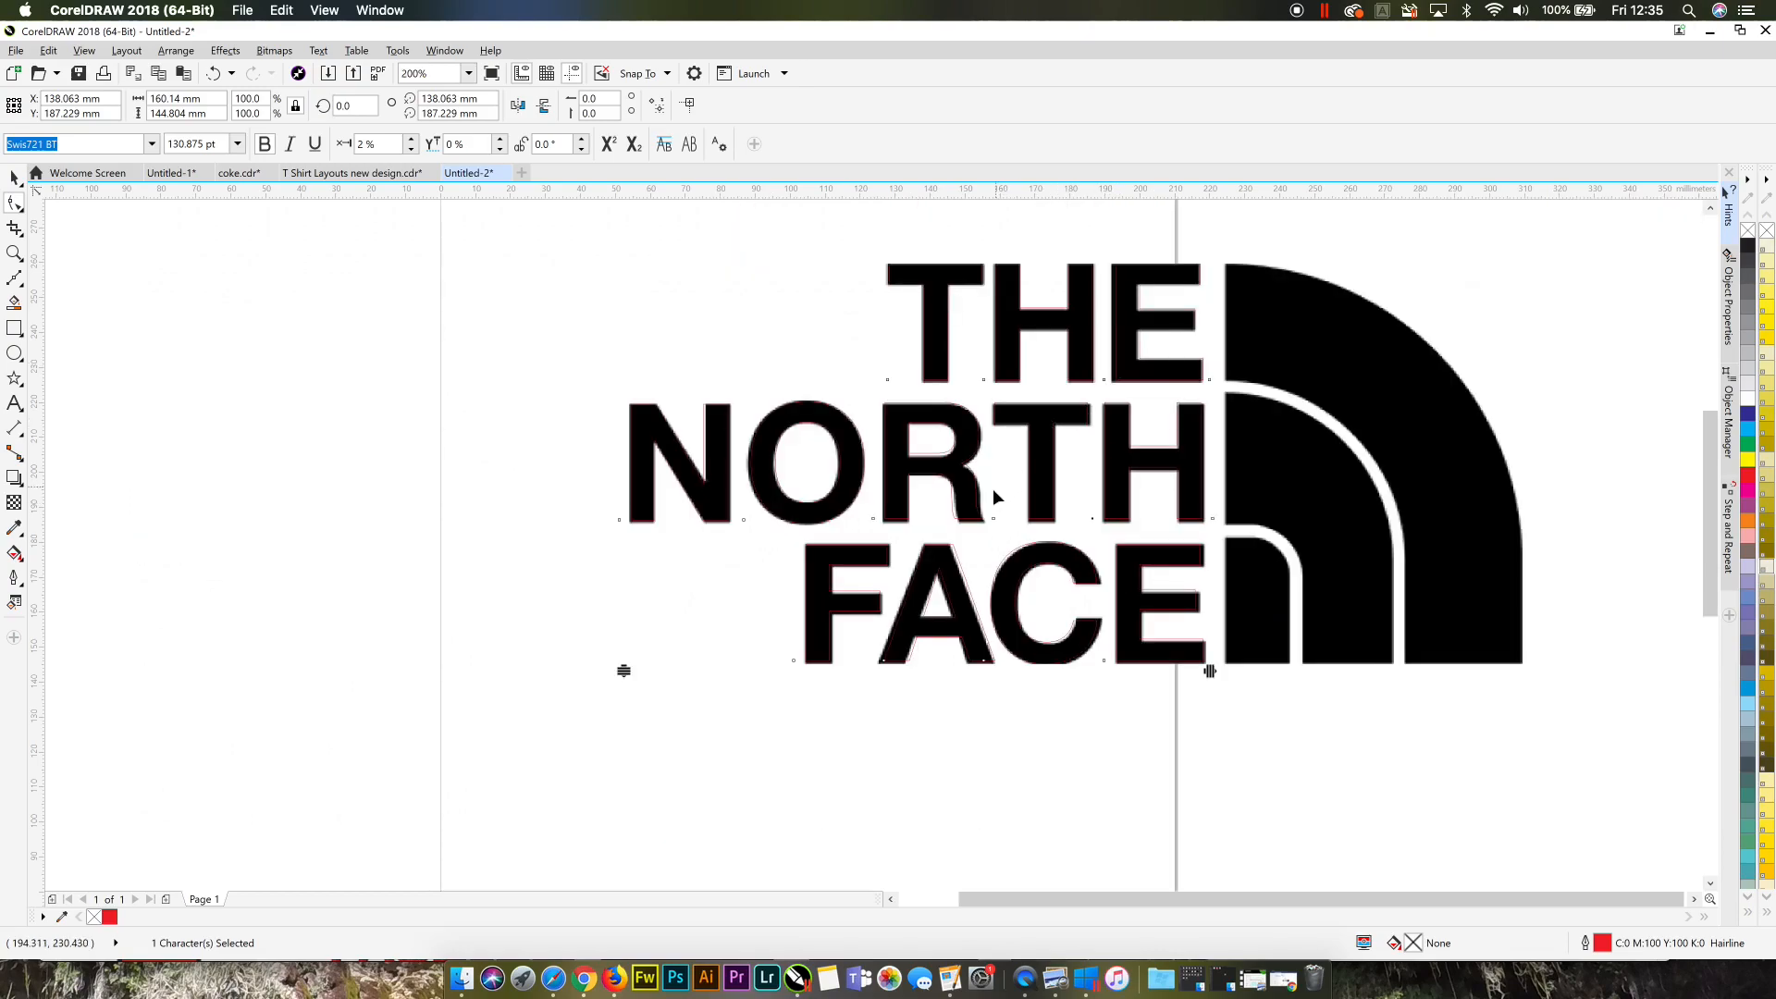
{"action": "scroll", "coordinate": [983, 514], "scroll_direction": "up", "scroll_amount": 3}
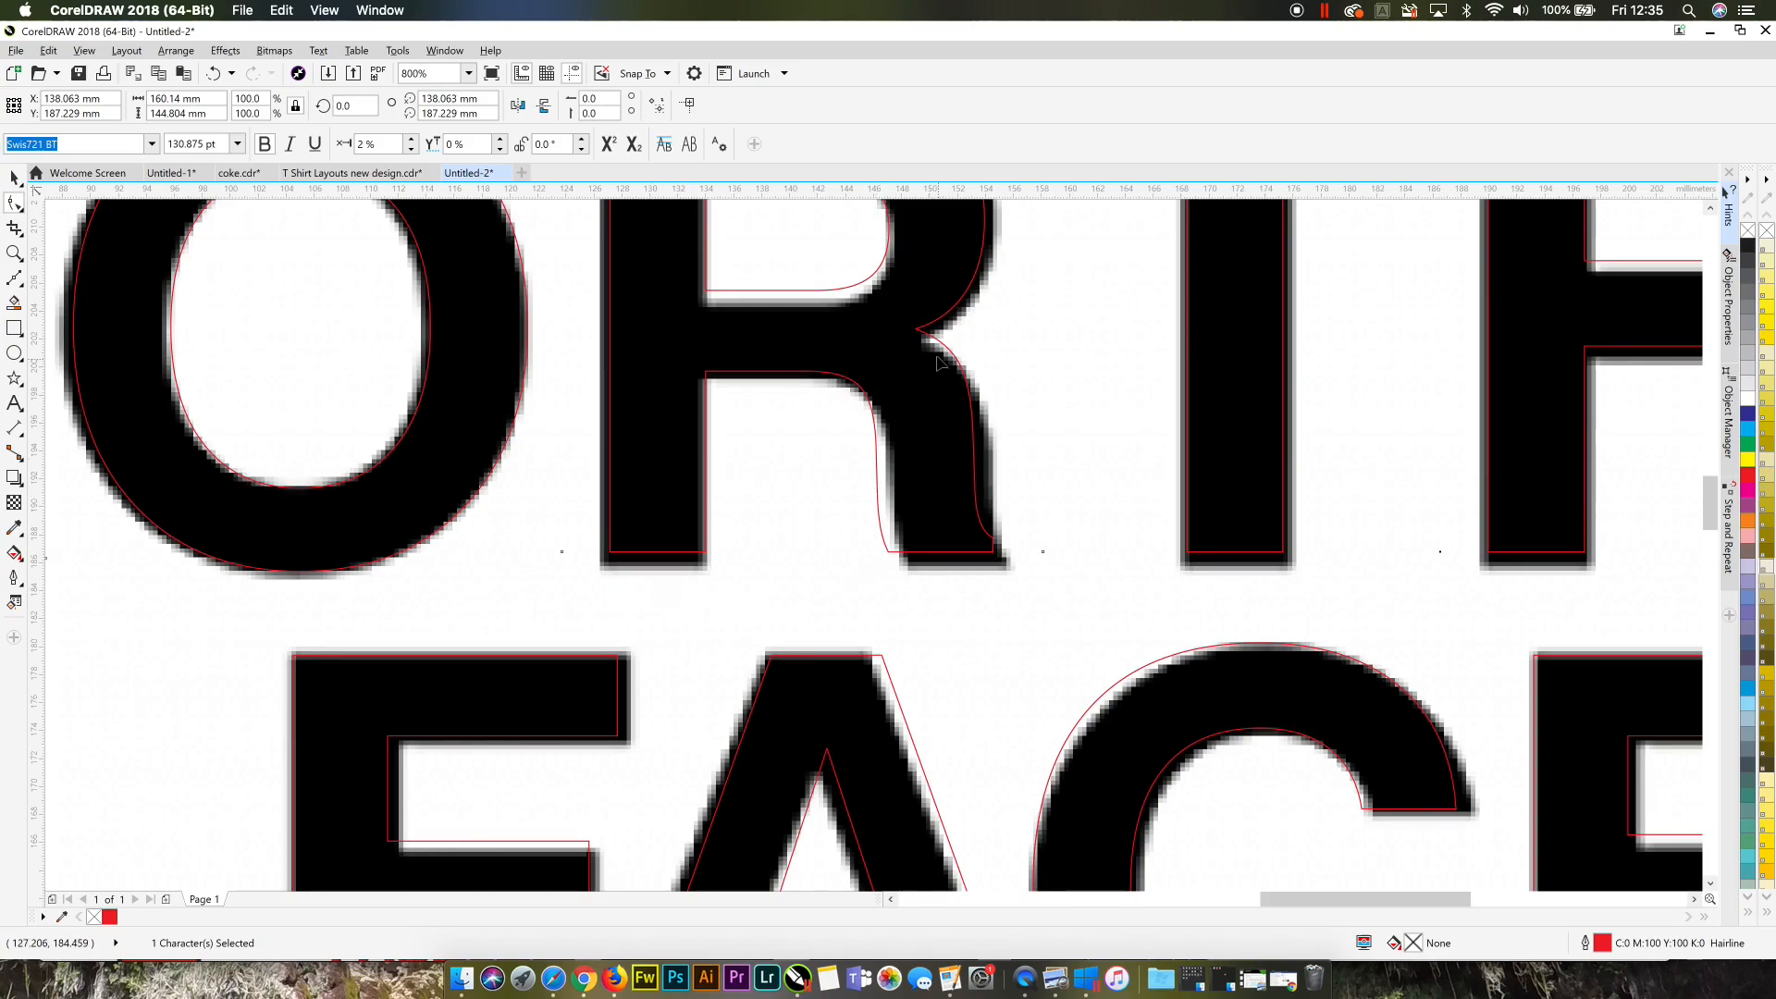
{"action": "scroll", "coordinate": [982, 495], "scroll_direction": "down", "scroll_amount": 2}
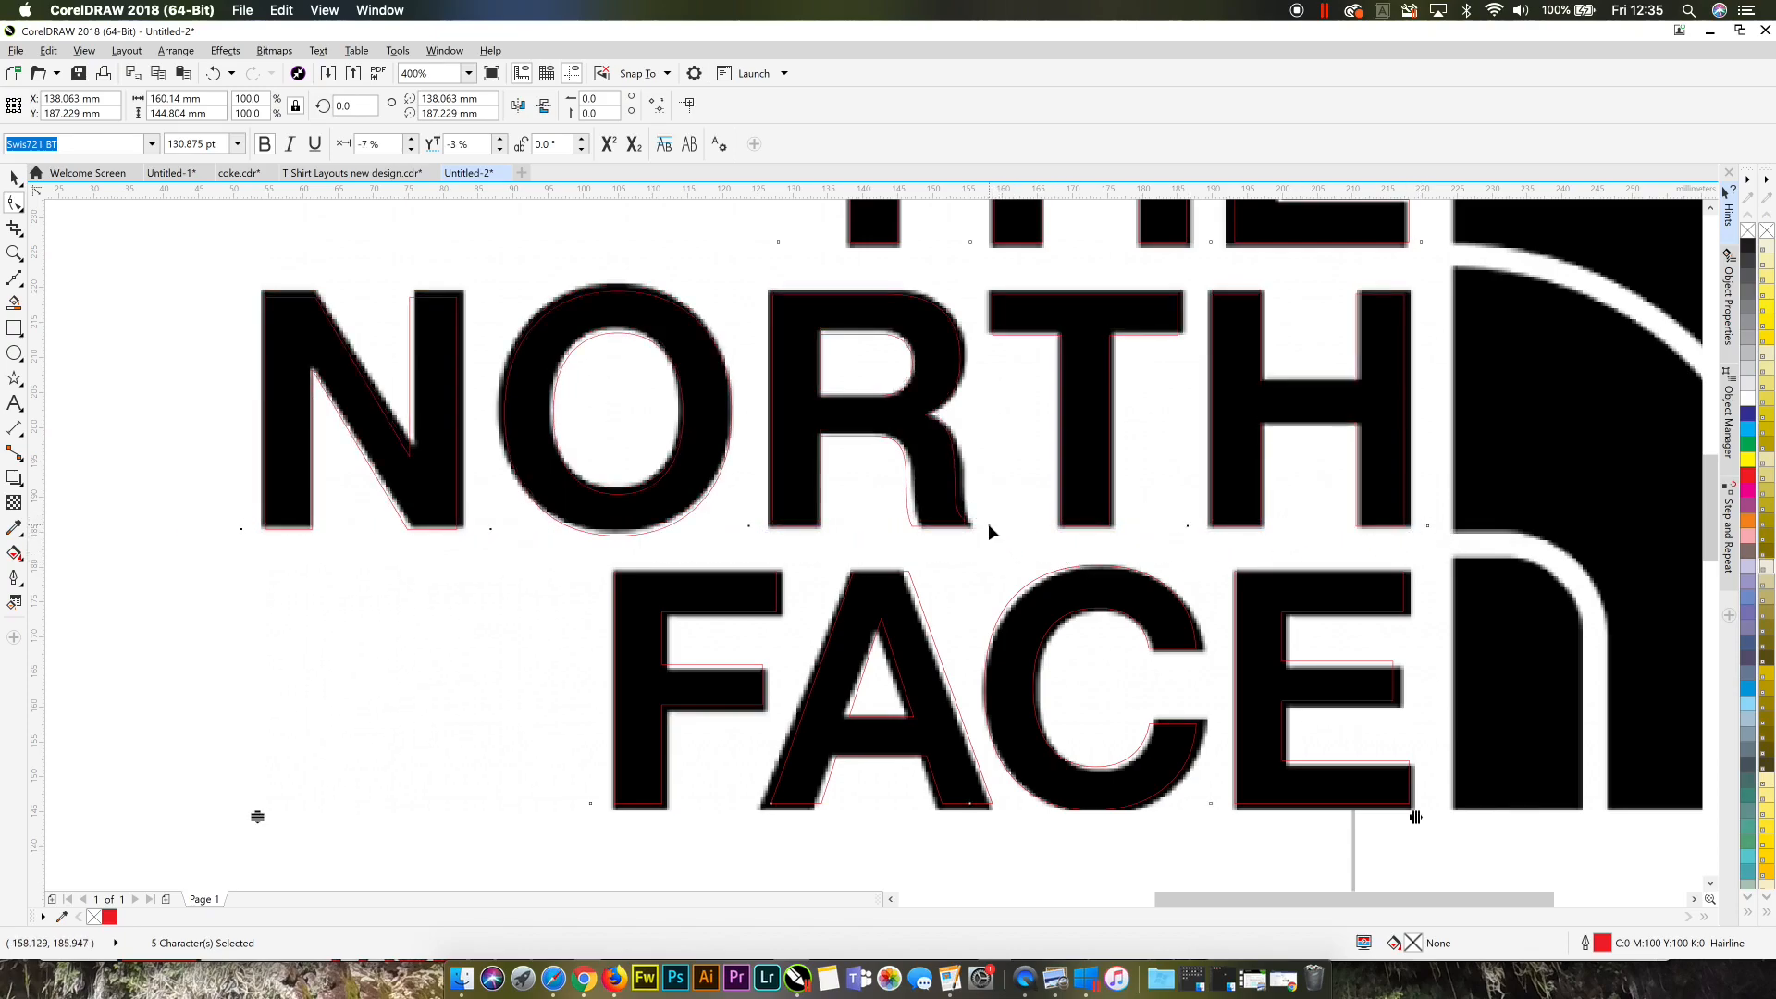
{"action": "scroll", "coordinate": [988, 531], "scroll_direction": "down", "scroll_amount": 2}
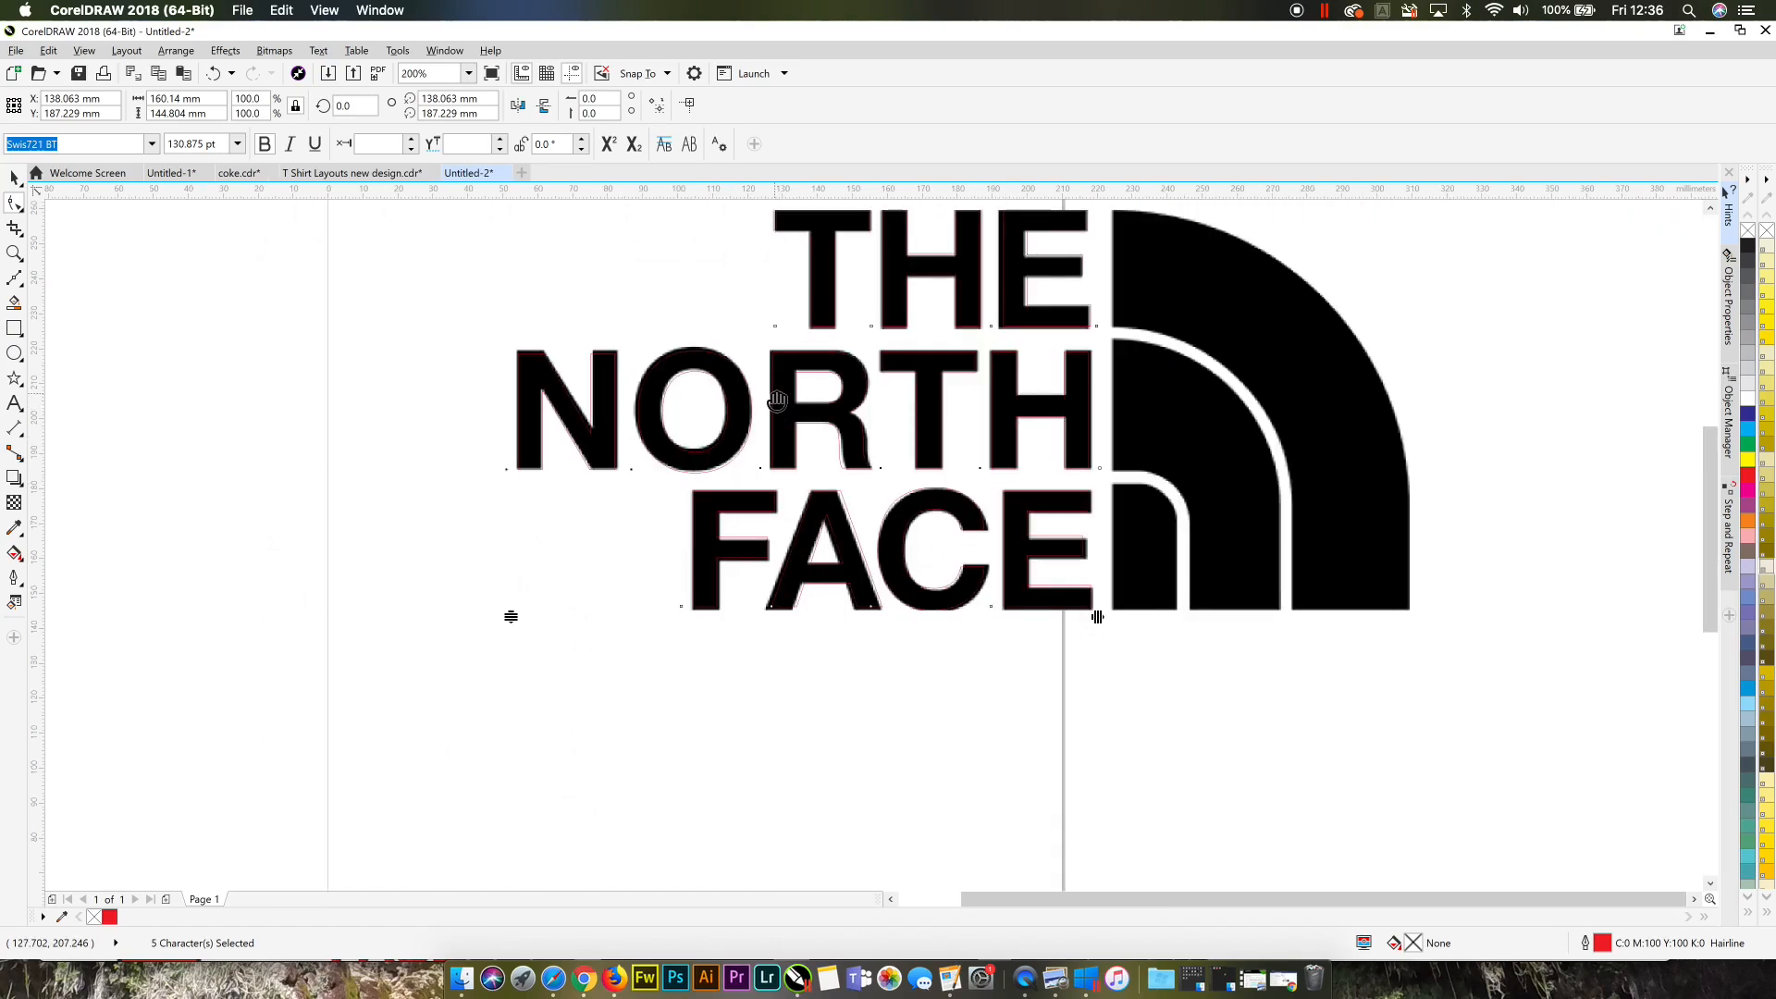
{"action": "scroll", "coordinate": [768, 408], "scroll_direction": "up", "scroll_amount": 2}
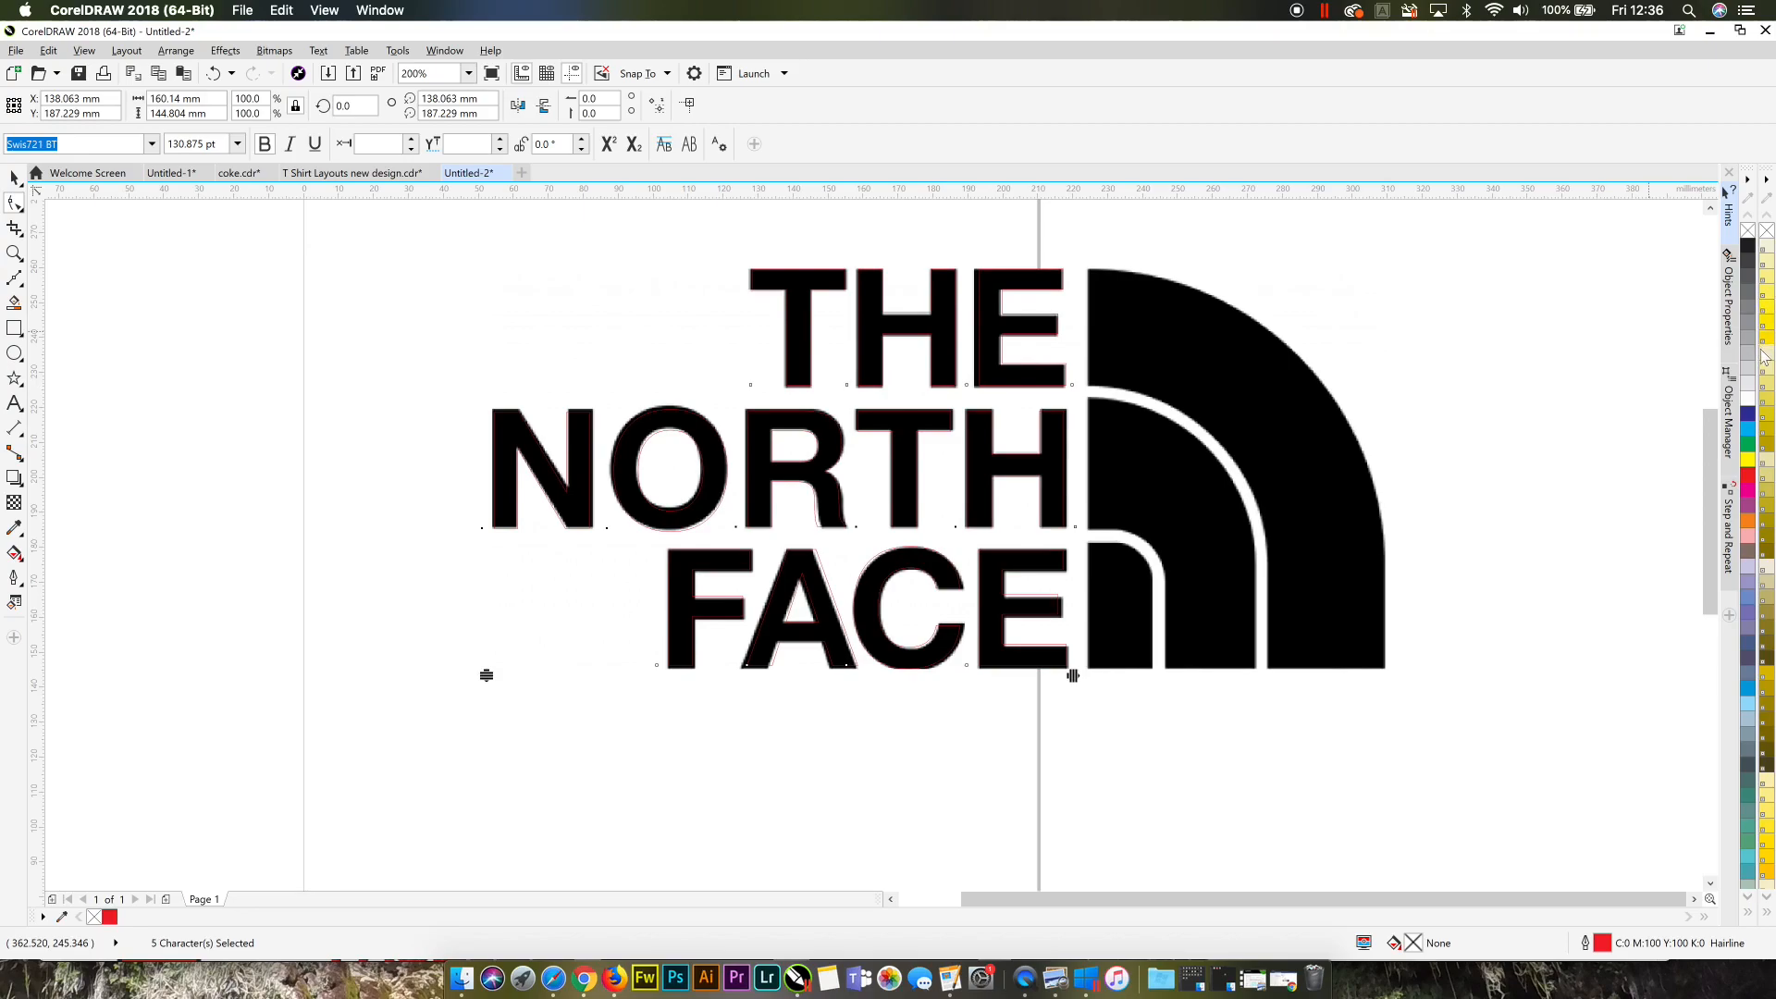
Step: Try grey fills on the lettering, settle on solid red (C:0 M:100 Y:100 K:0) for the whole text, and deselect it
{"action": "left_click", "coordinate": [1749, 389]}
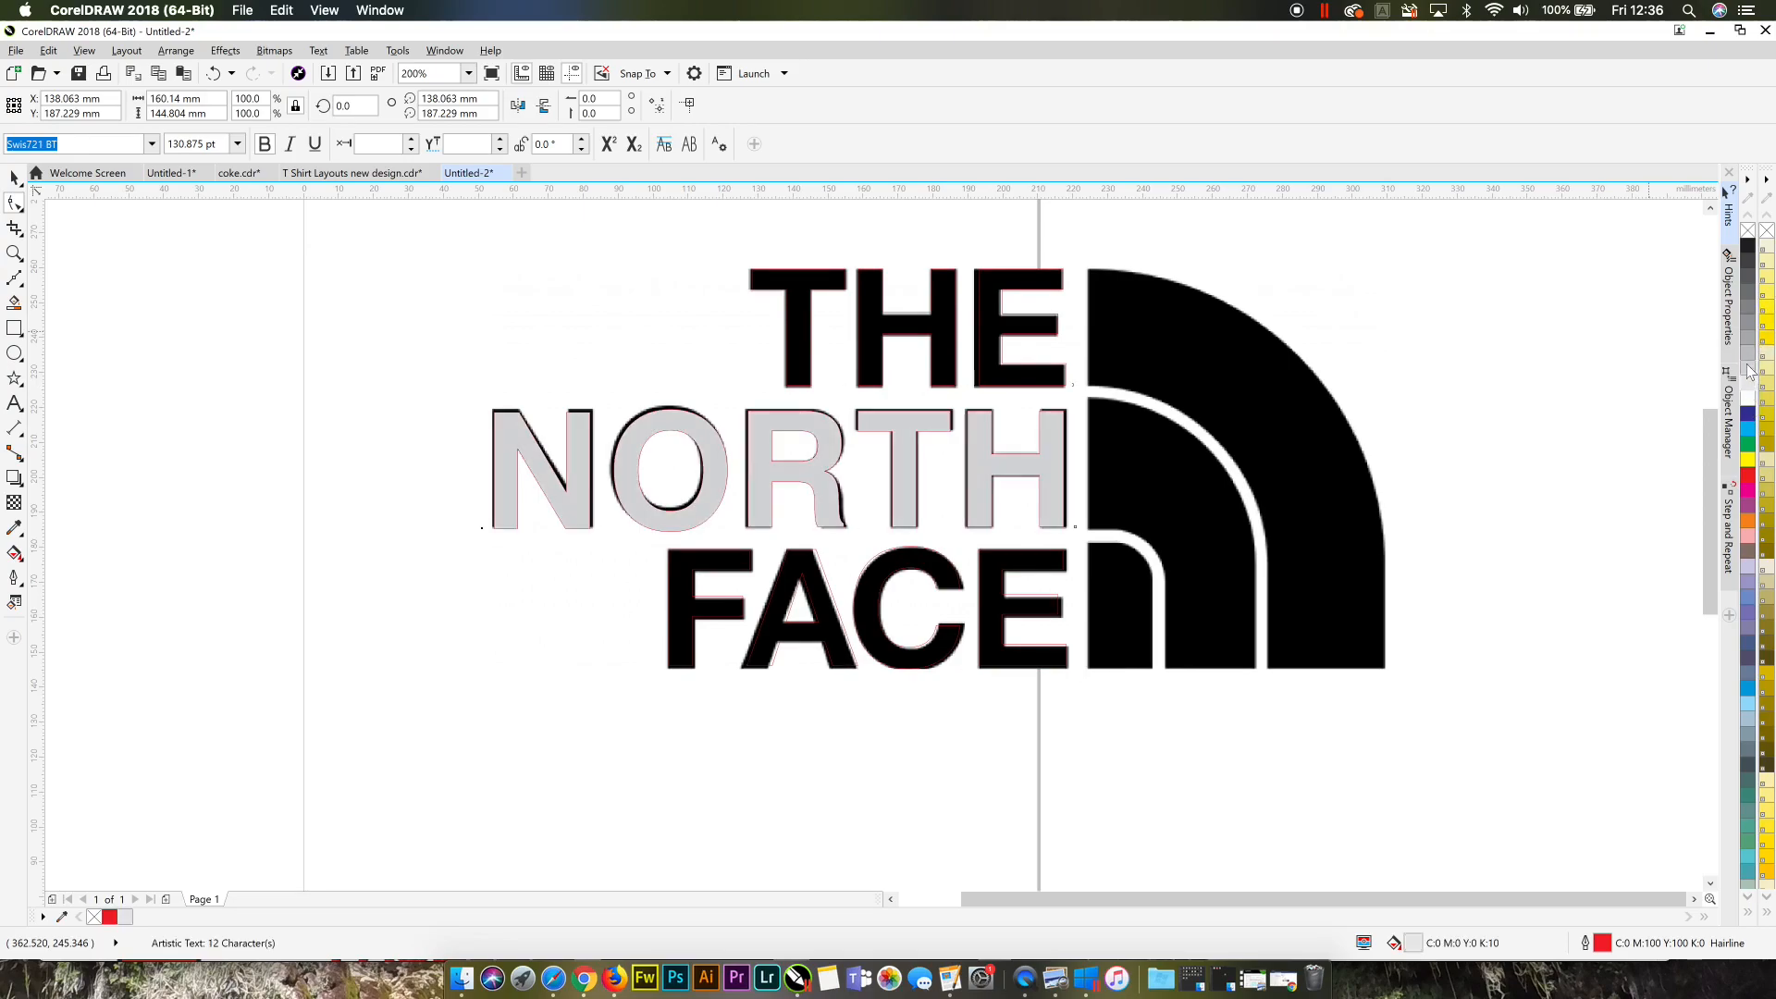
{"action": "left_click", "coordinate": [15, 177]}
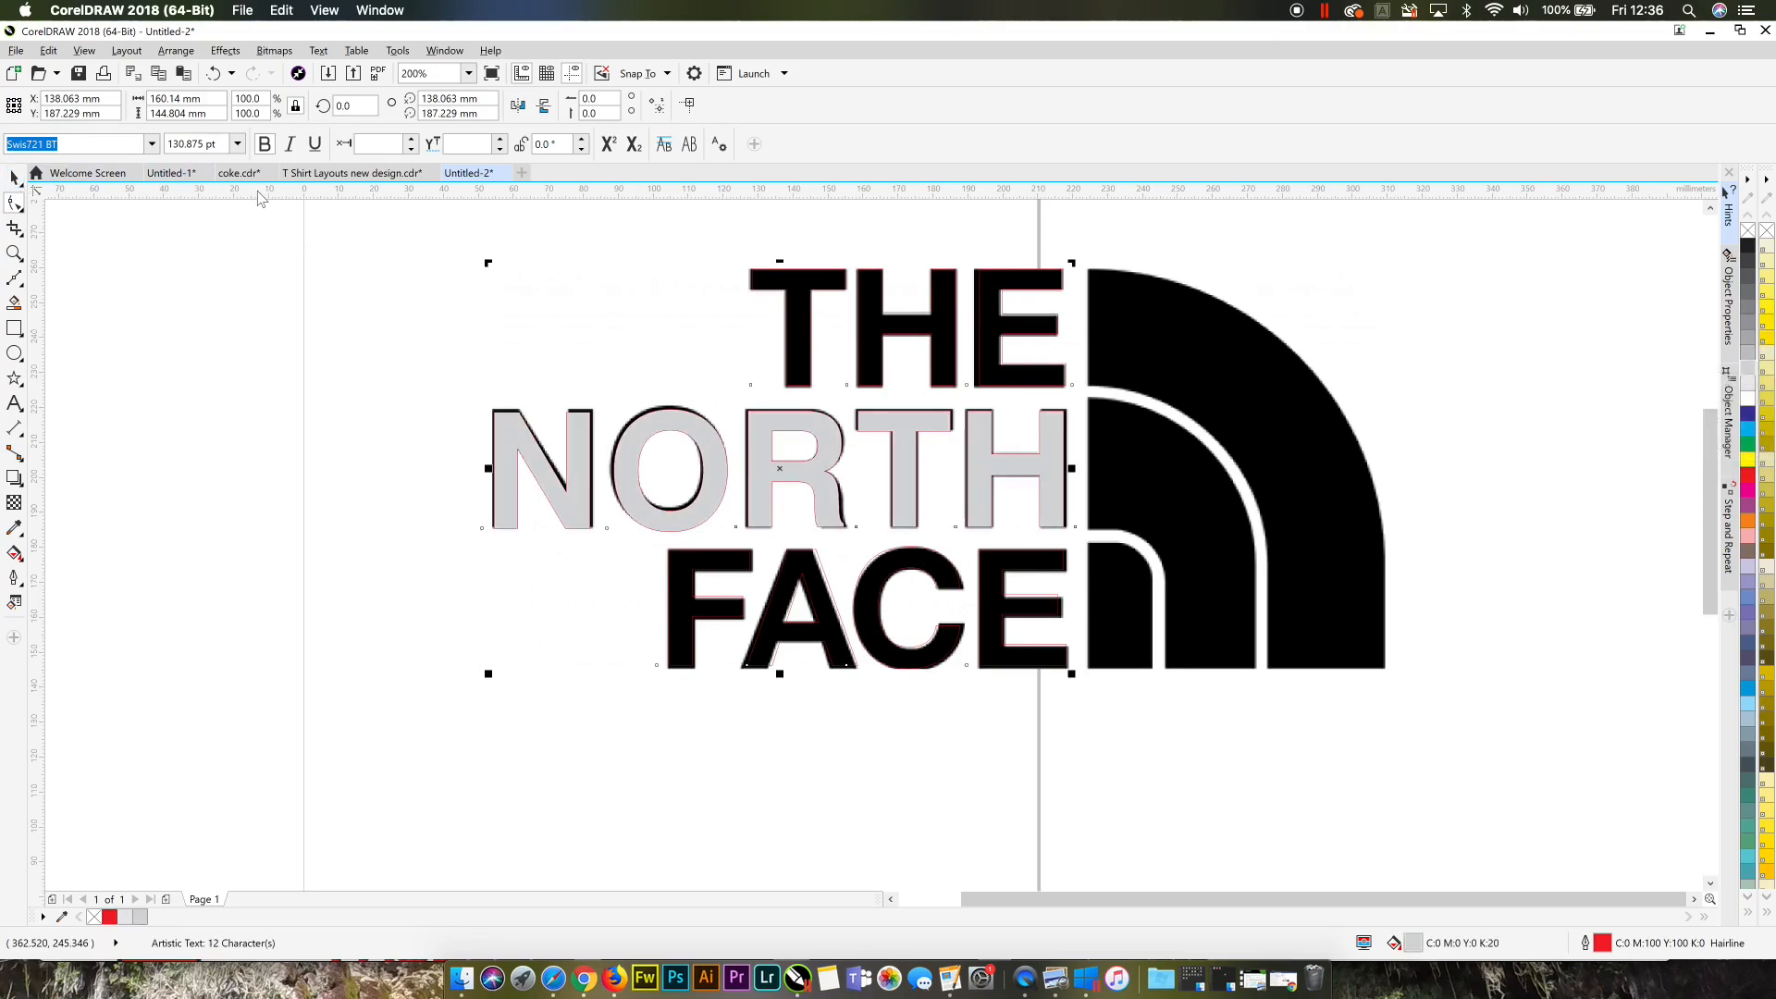
{"action": "left_click", "coordinate": [1749, 282]}
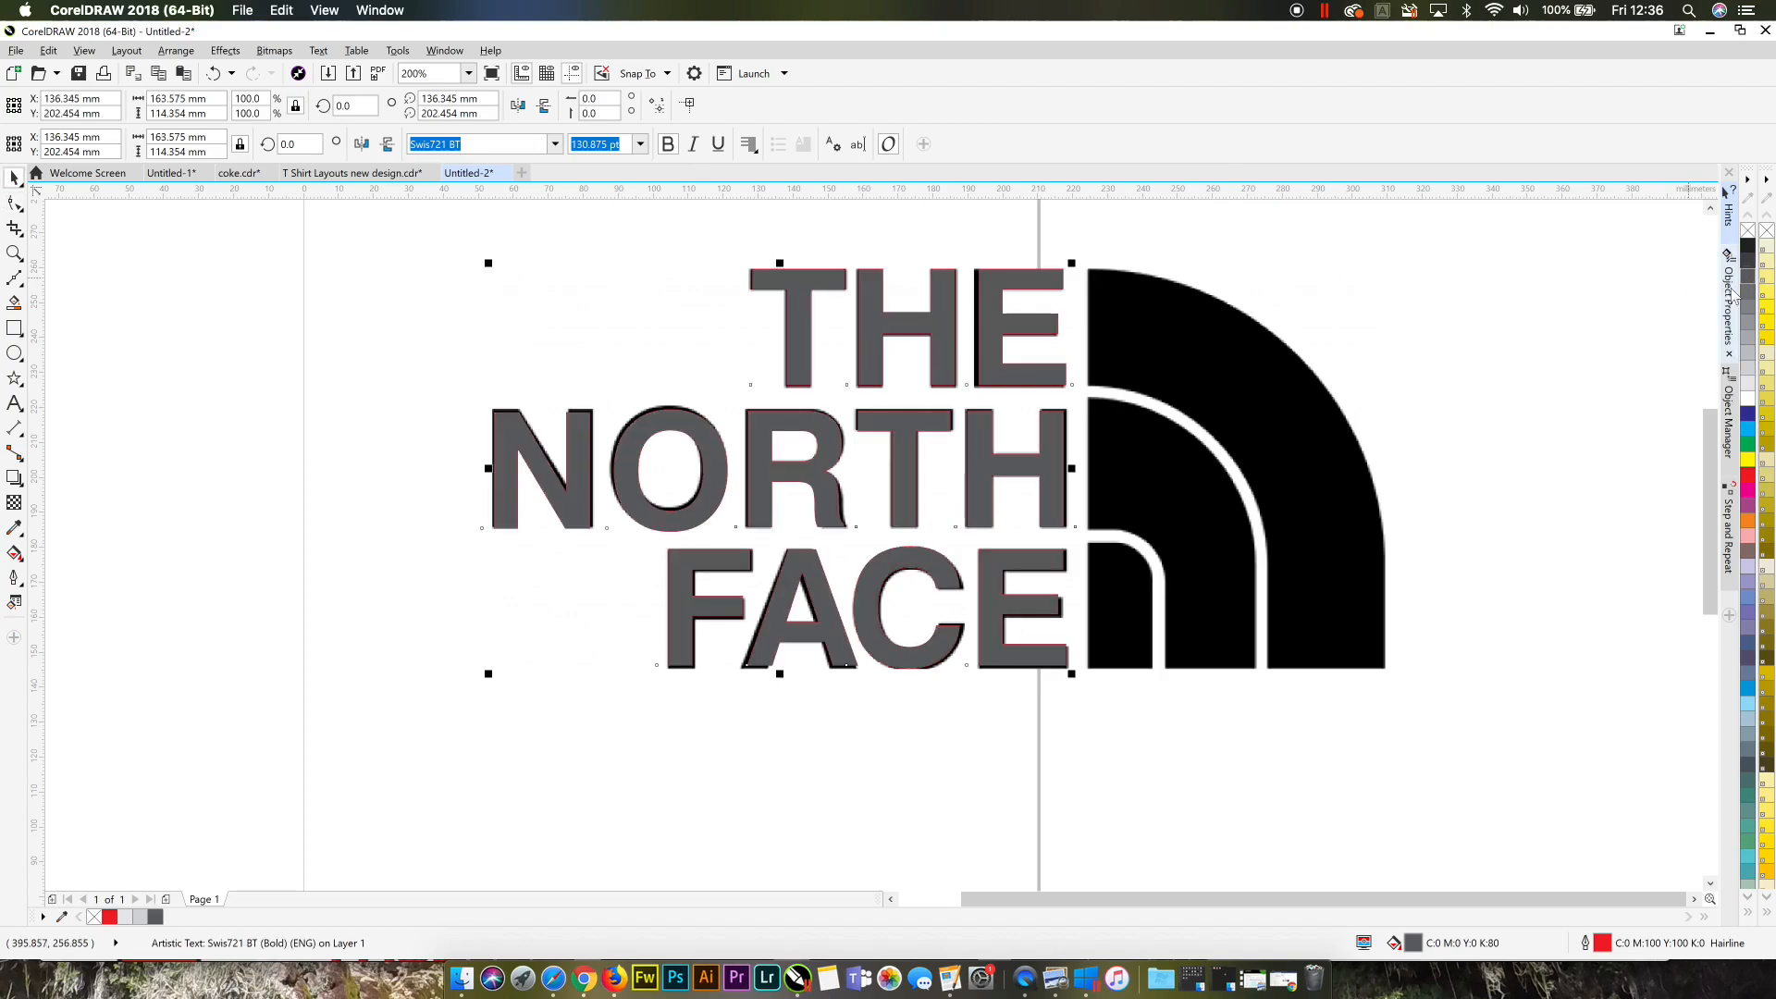
{"action": "left_click", "coordinate": [1746, 480]}
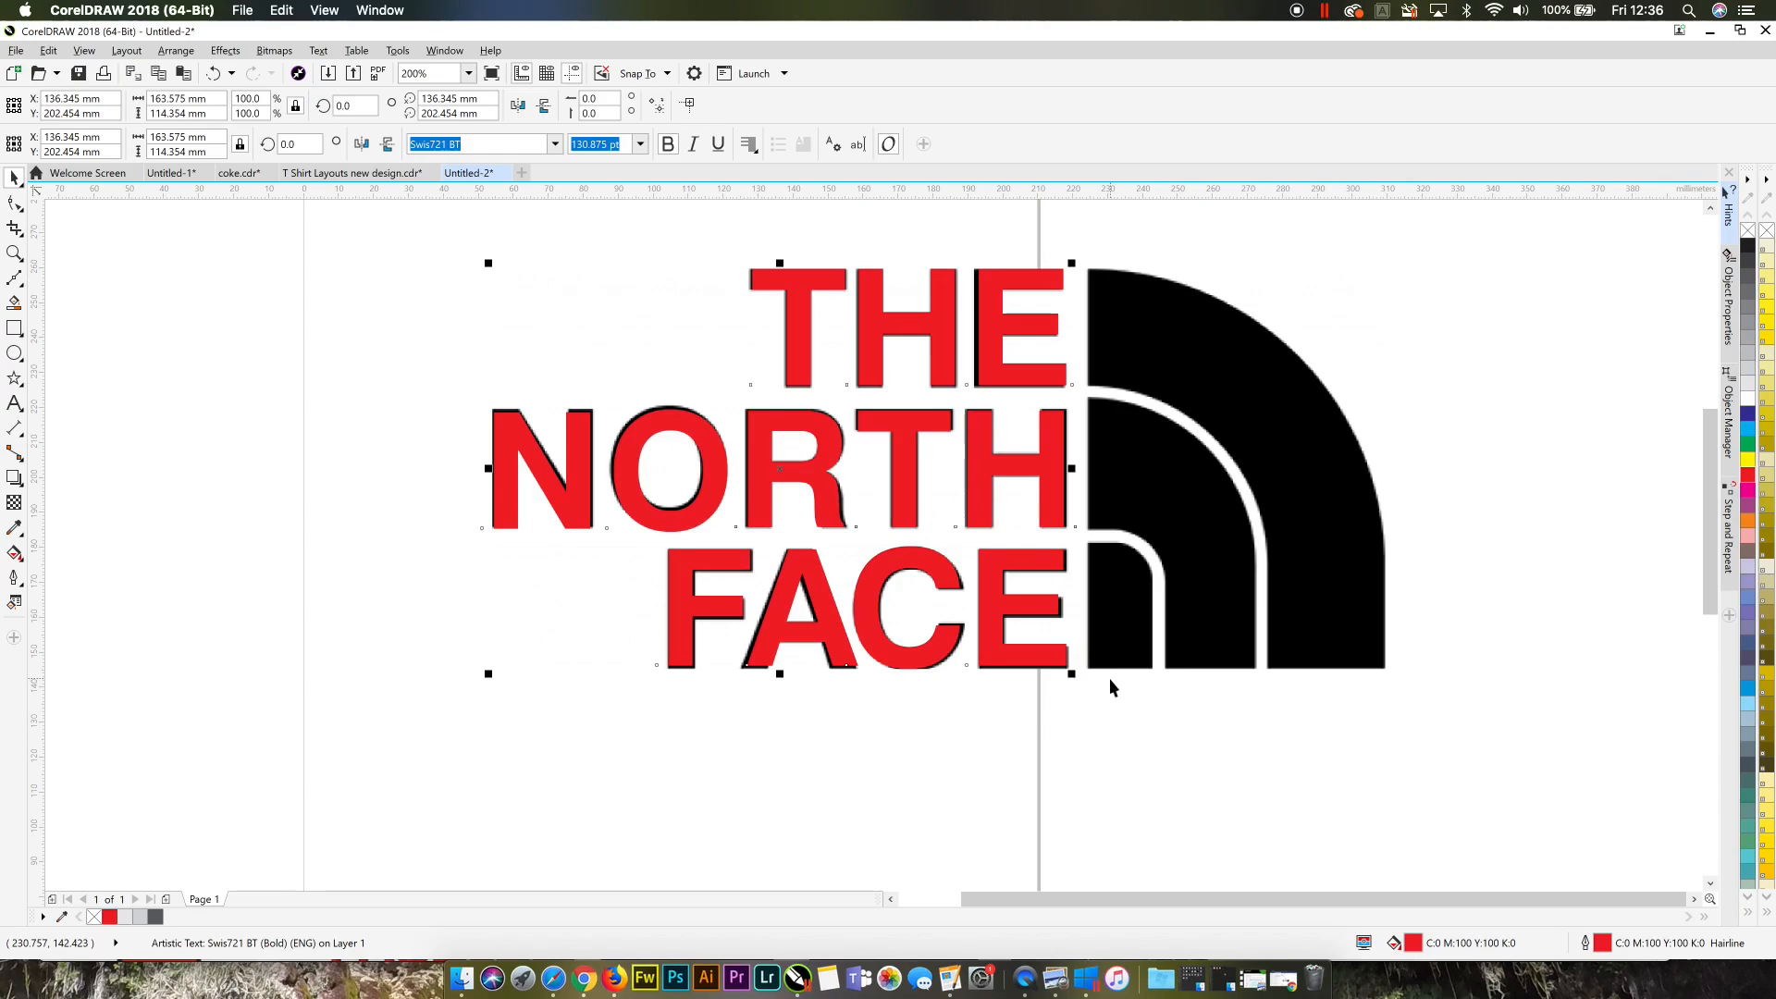
{"action": "left_click", "coordinate": [1369, 308]}
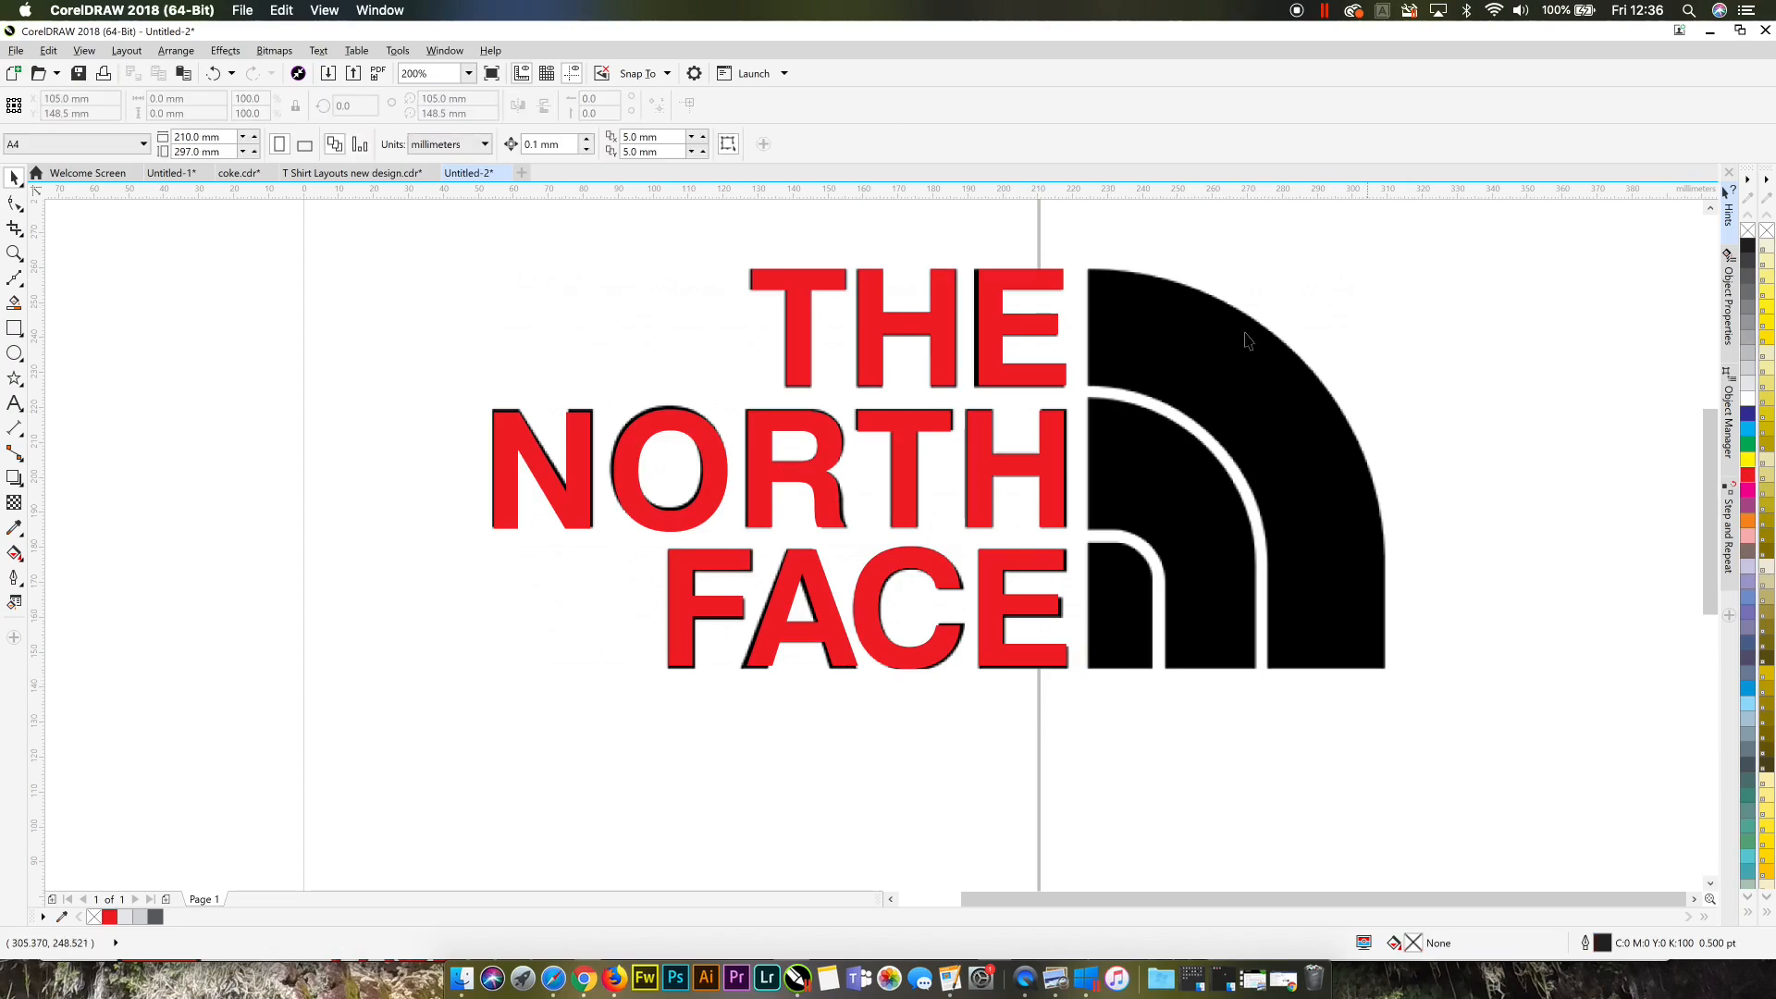
Step: Convert the red THE NORTH FACE text to curves
{"action": "left_click", "coordinate": [965, 481]}
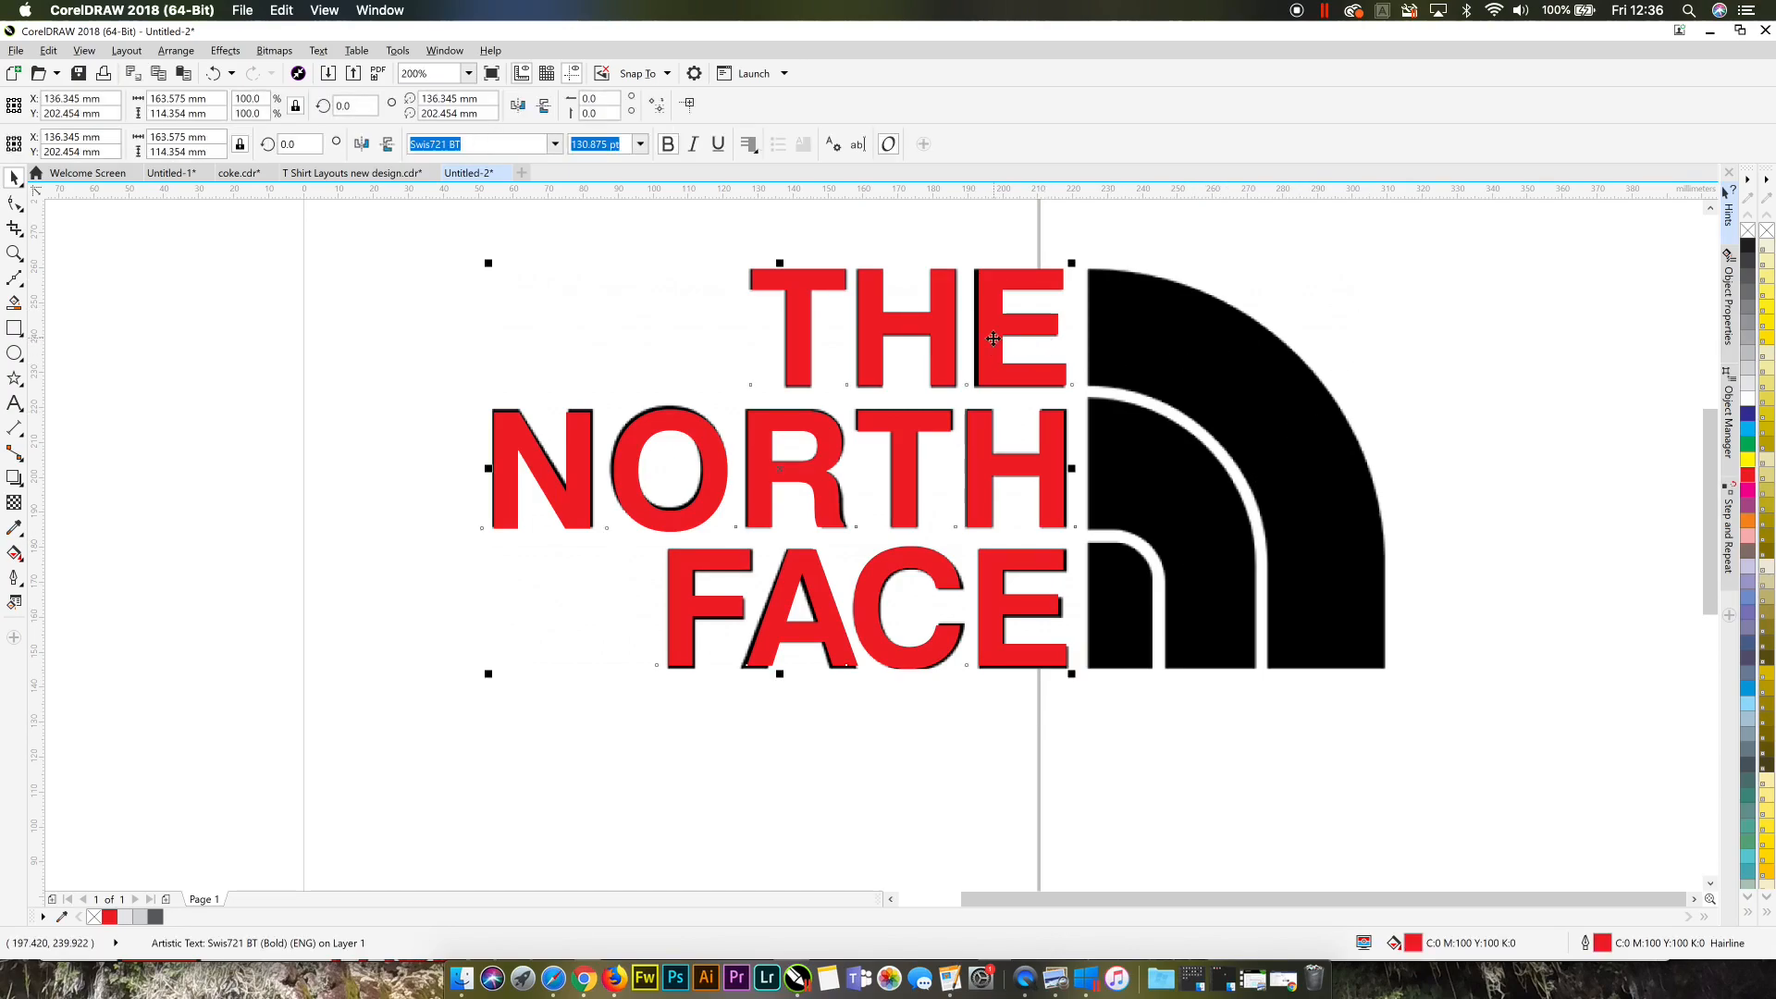
{"action": "scroll", "coordinate": [818, 509], "scroll_direction": "up", "scroll_amount": 5}
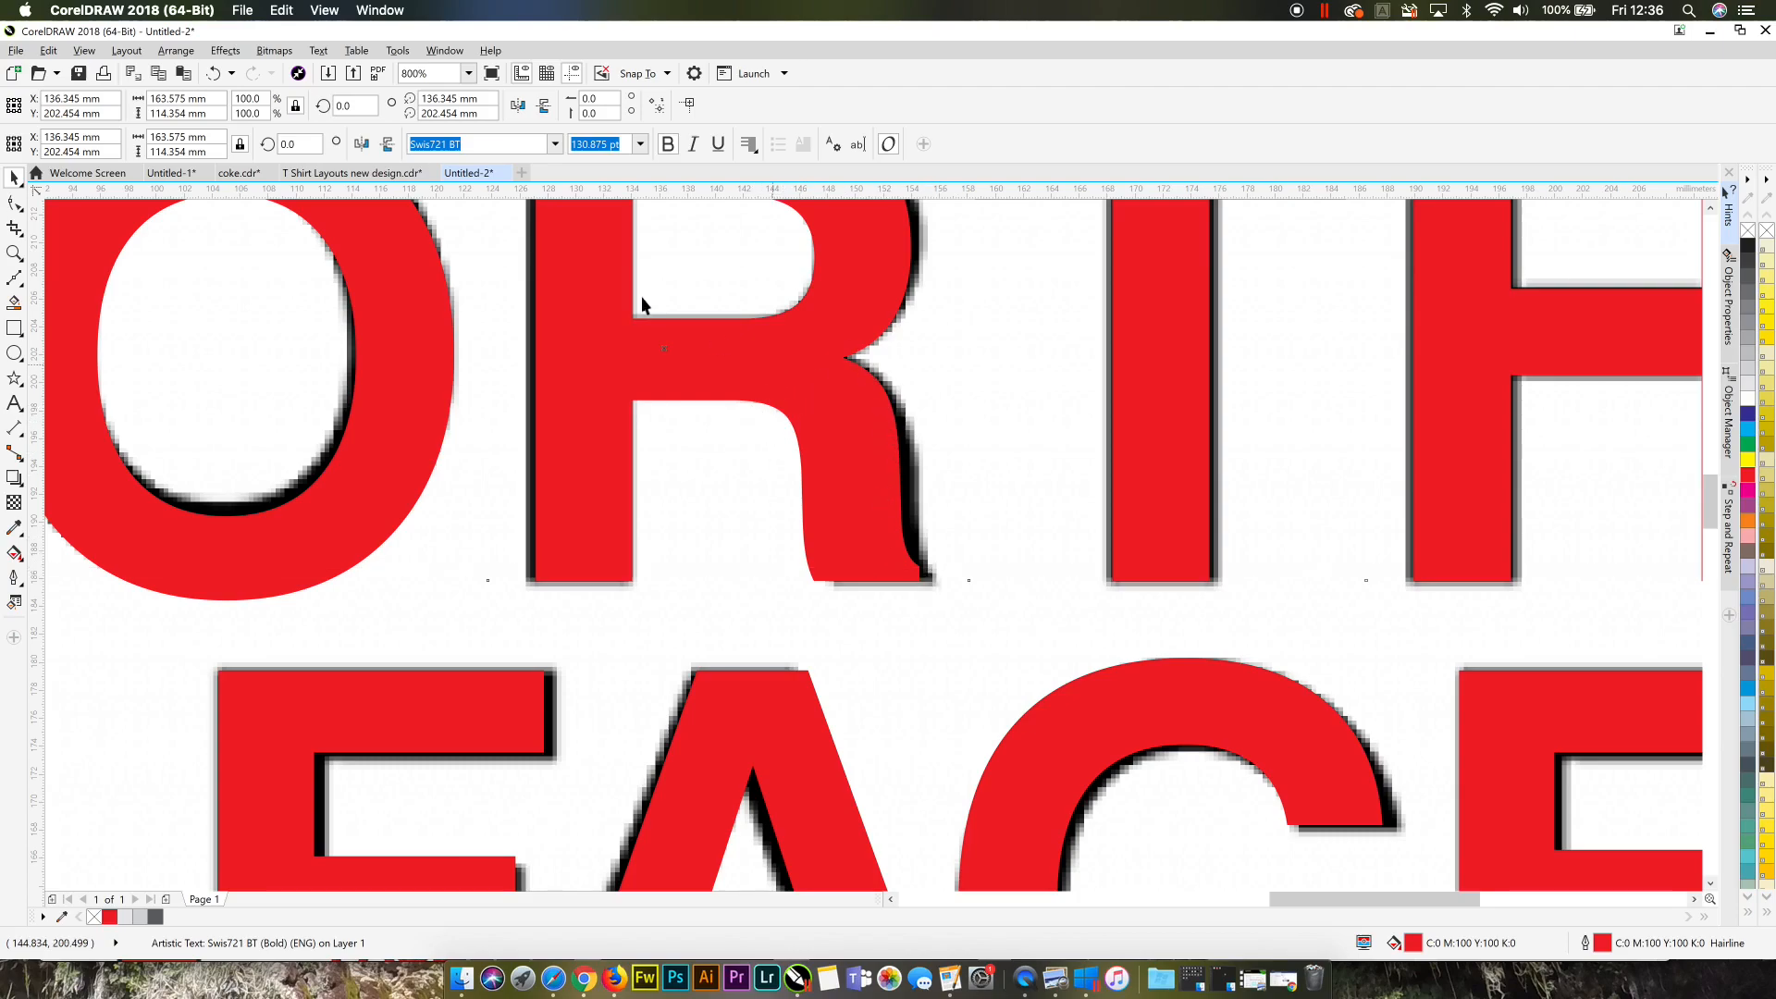
{"action": "left_click", "coordinate": [180, 54]}
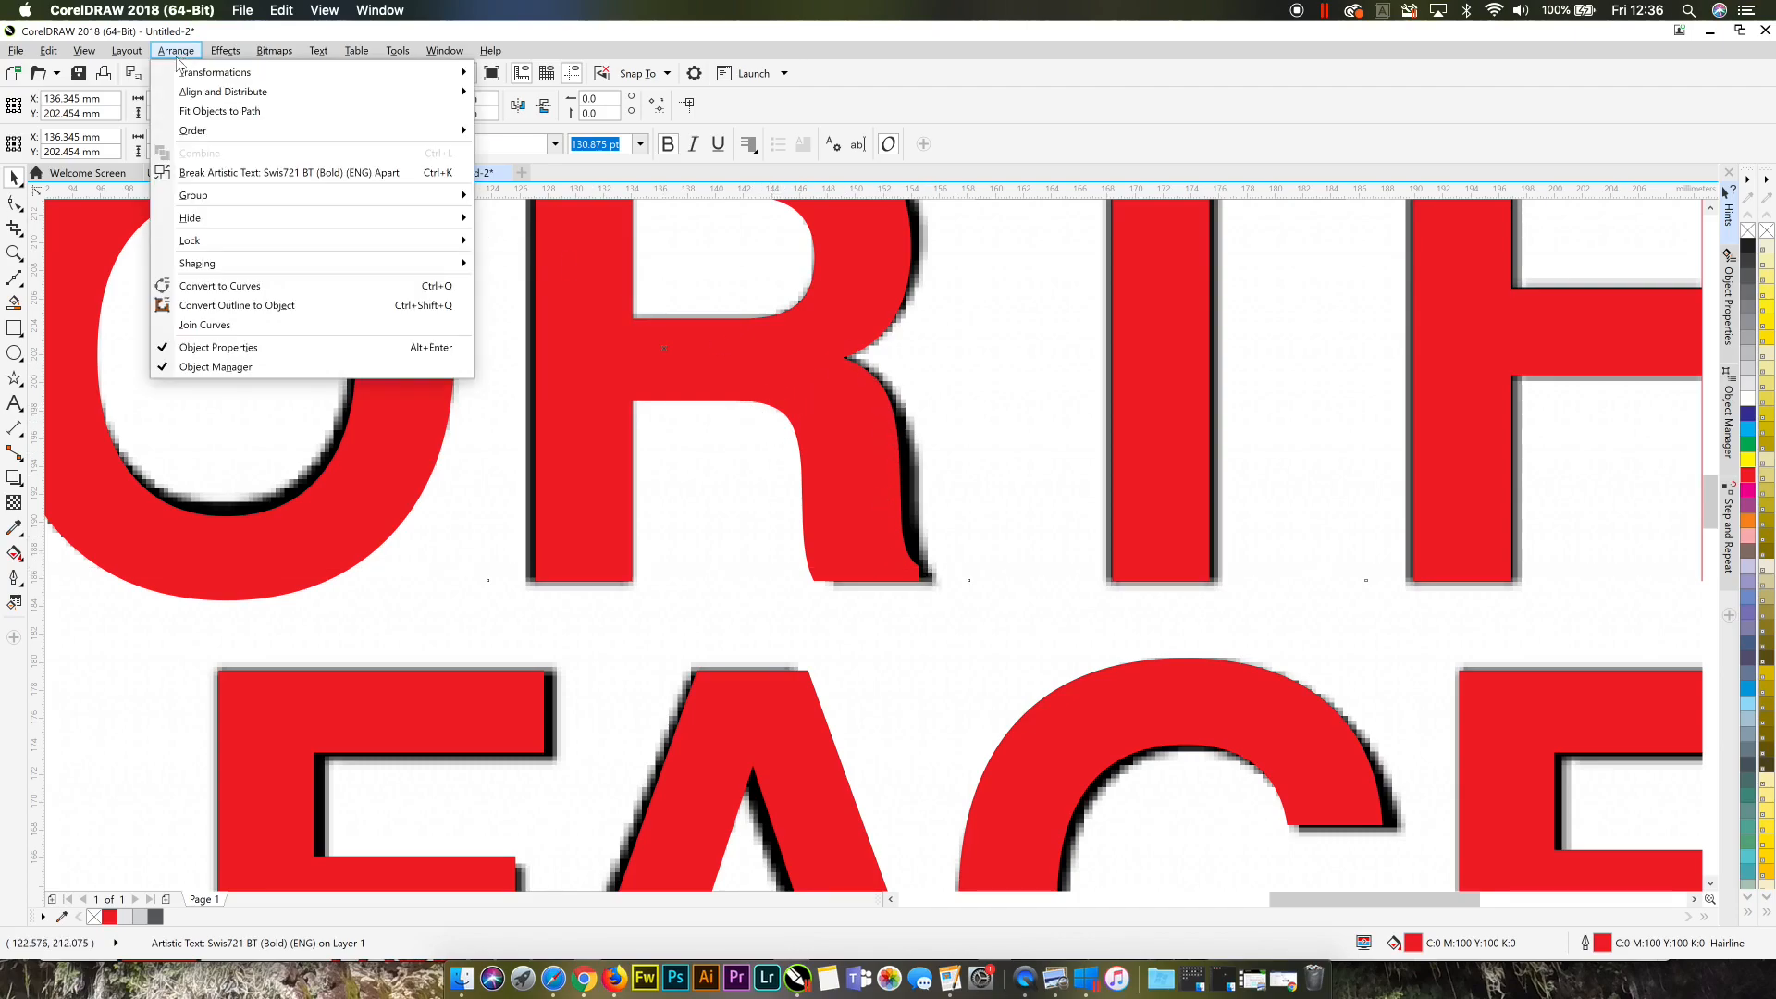
{"action": "left_click", "coordinate": [216, 285]}
{"action": "left_click", "coordinate": [215, 284]}
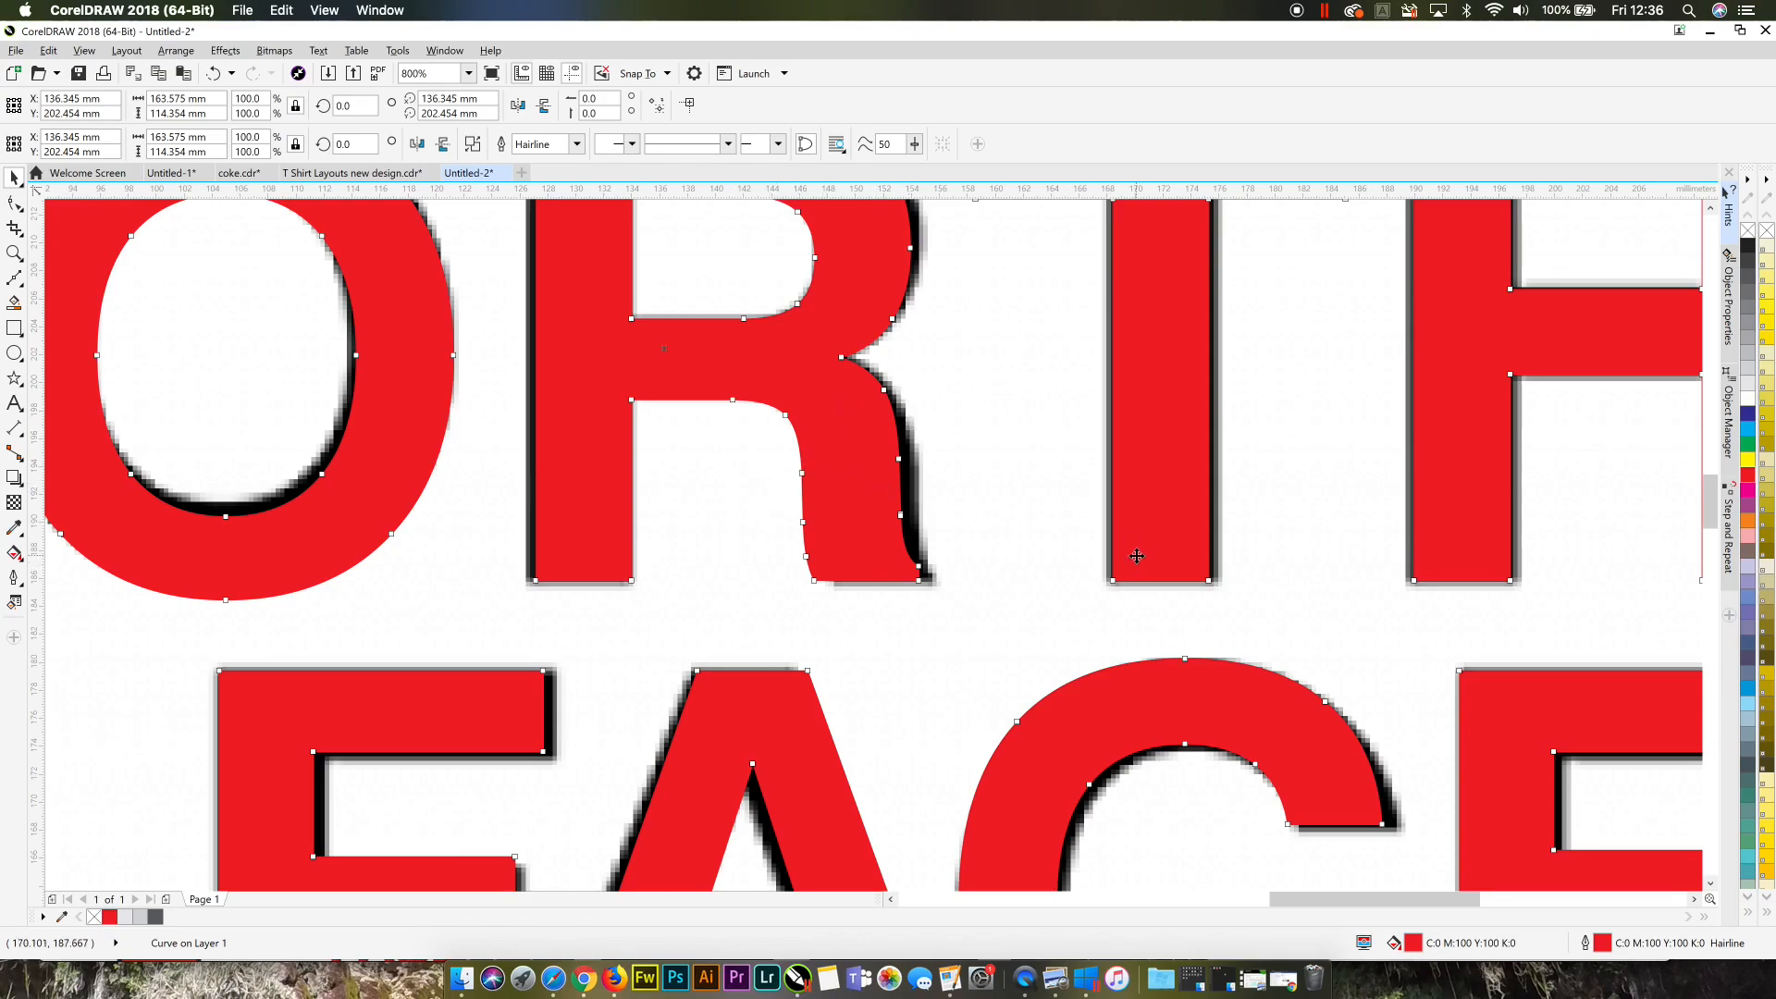
{"action": "scroll", "coordinate": [1137, 556], "scroll_direction": "down", "scroll_amount": 1}
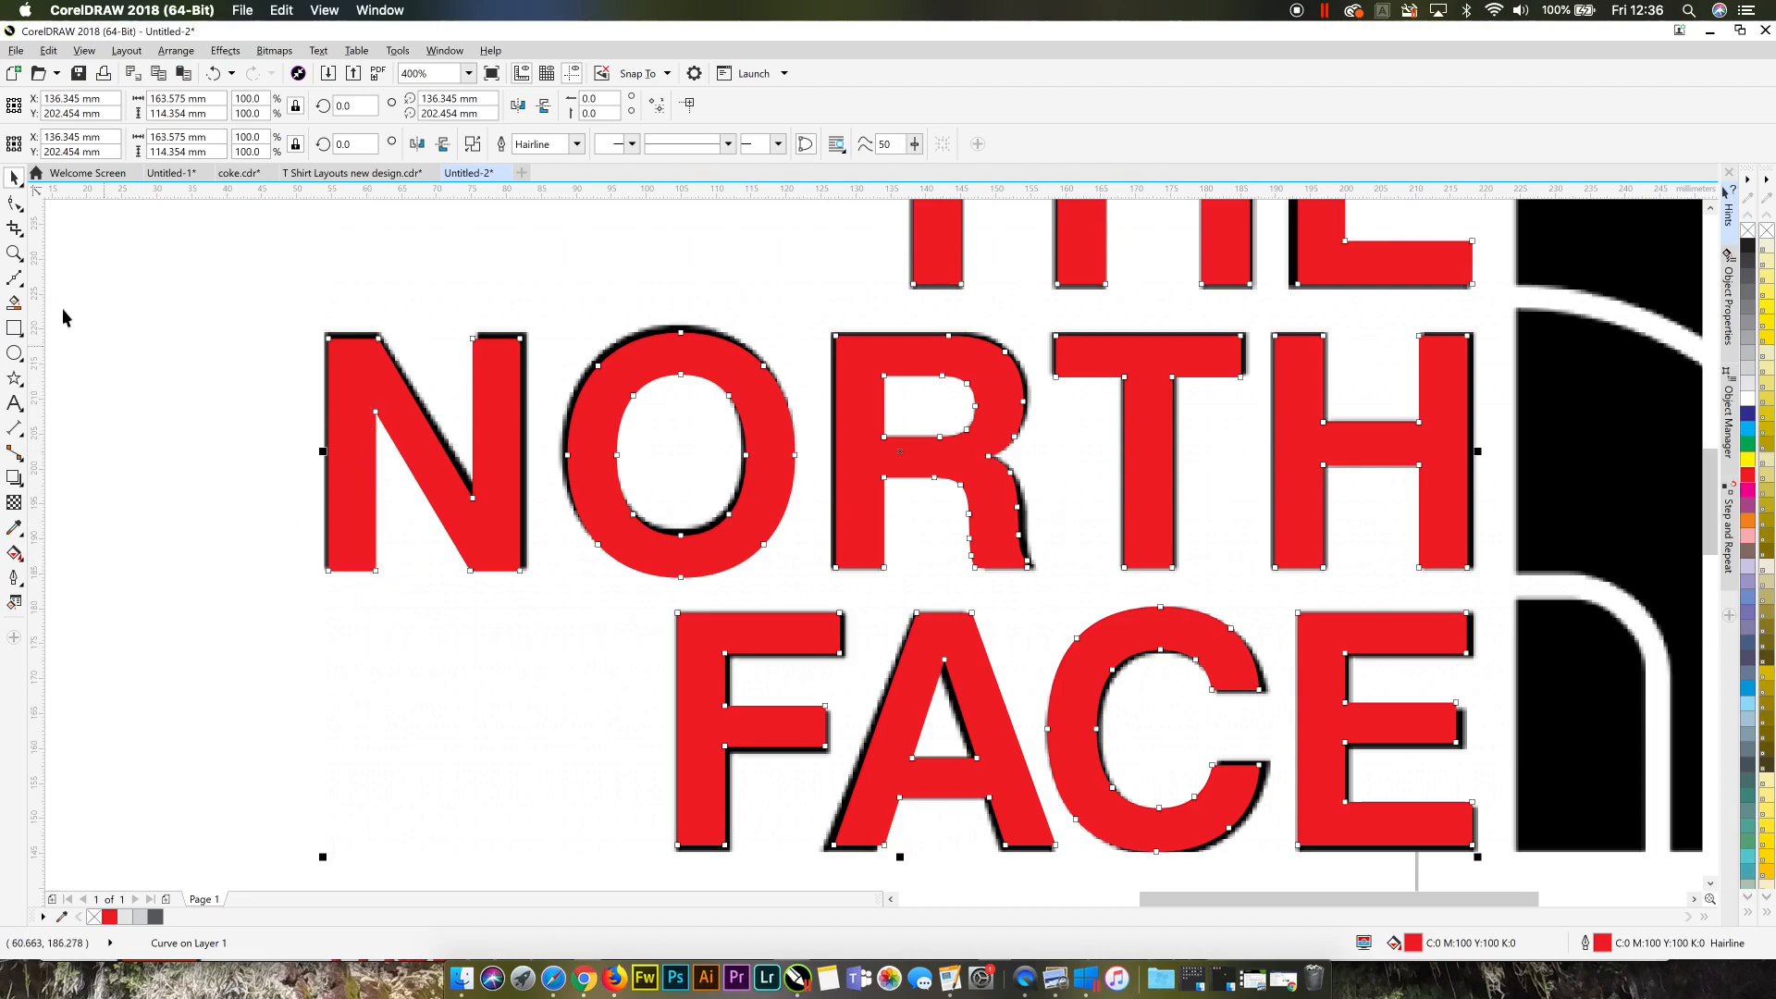
Step: Select the nodes of the R's leg in NORTH with the Shape tool and nudge them right in 0.1 mm increments
{"action": "left_click", "coordinate": [14, 203]}
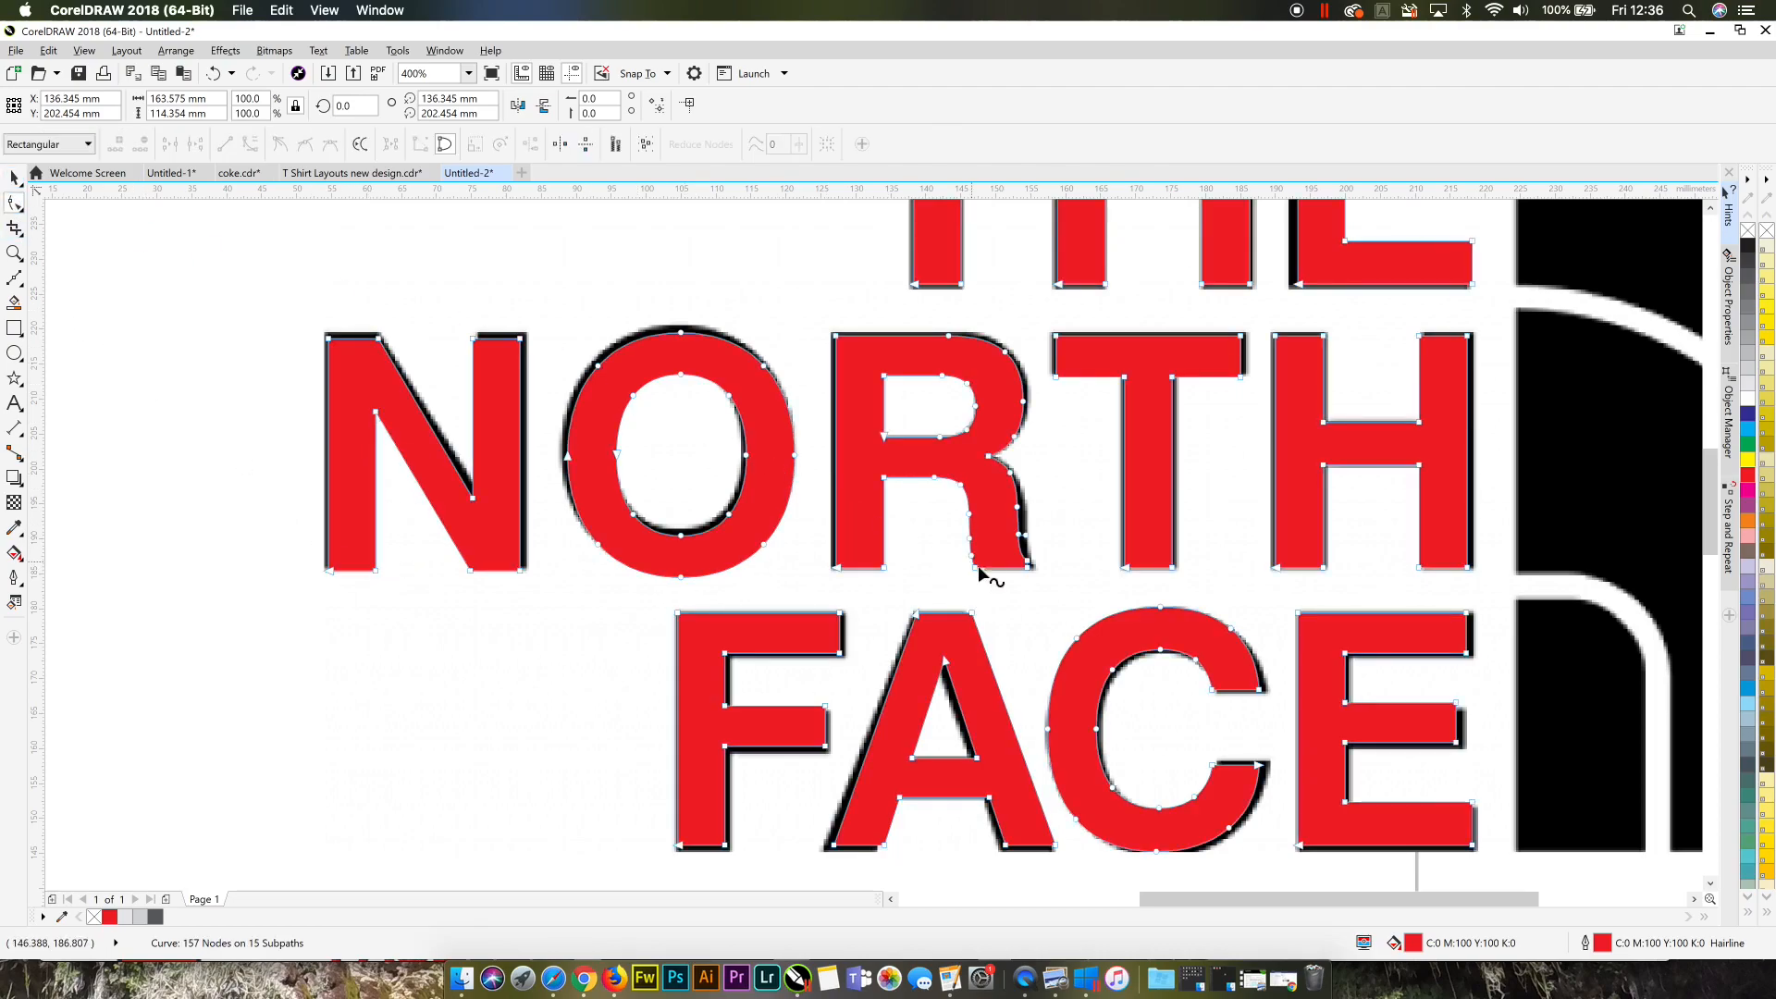
{"action": "left_click_drag", "start_coordinate": [1052, 575], "coordinate": [956, 468]}
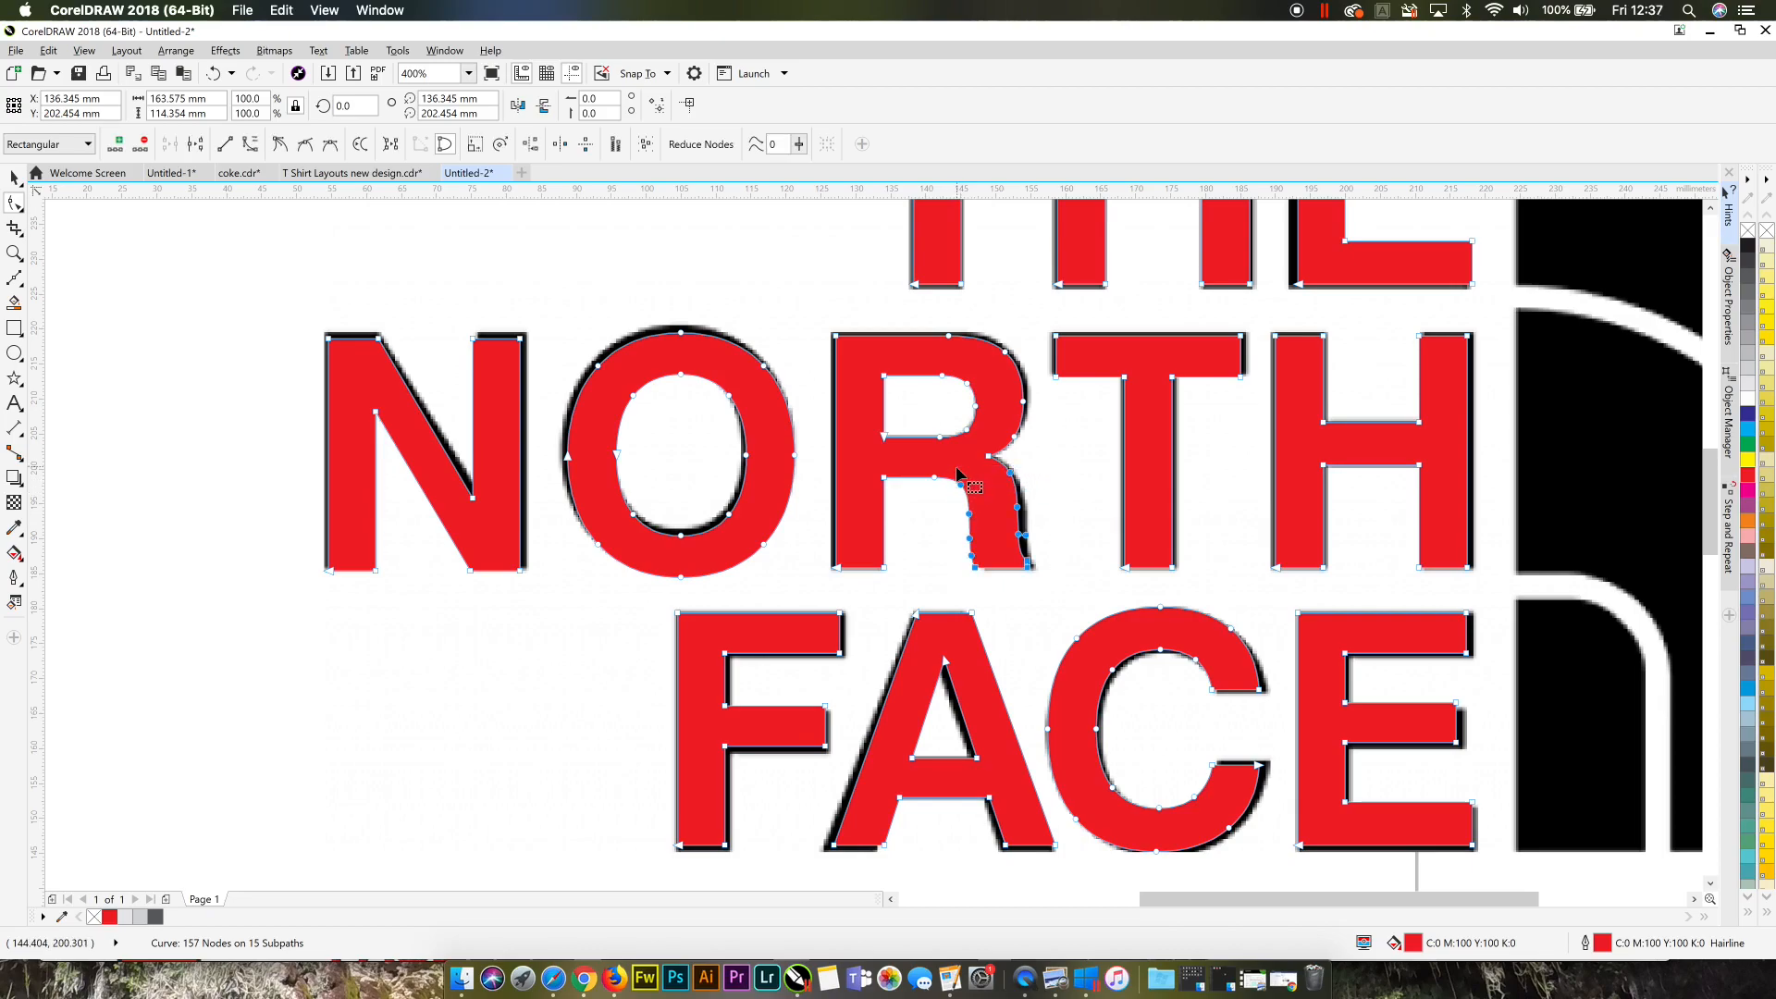
{"action": "key", "text": "Right"}
{"action": "key", "text": "Right"}
{"action": "key", "text": "Right"}
{"action": "key", "text": "Right"}
{"action": "key", "text": "Right"}
{"action": "key", "text": "Right"}
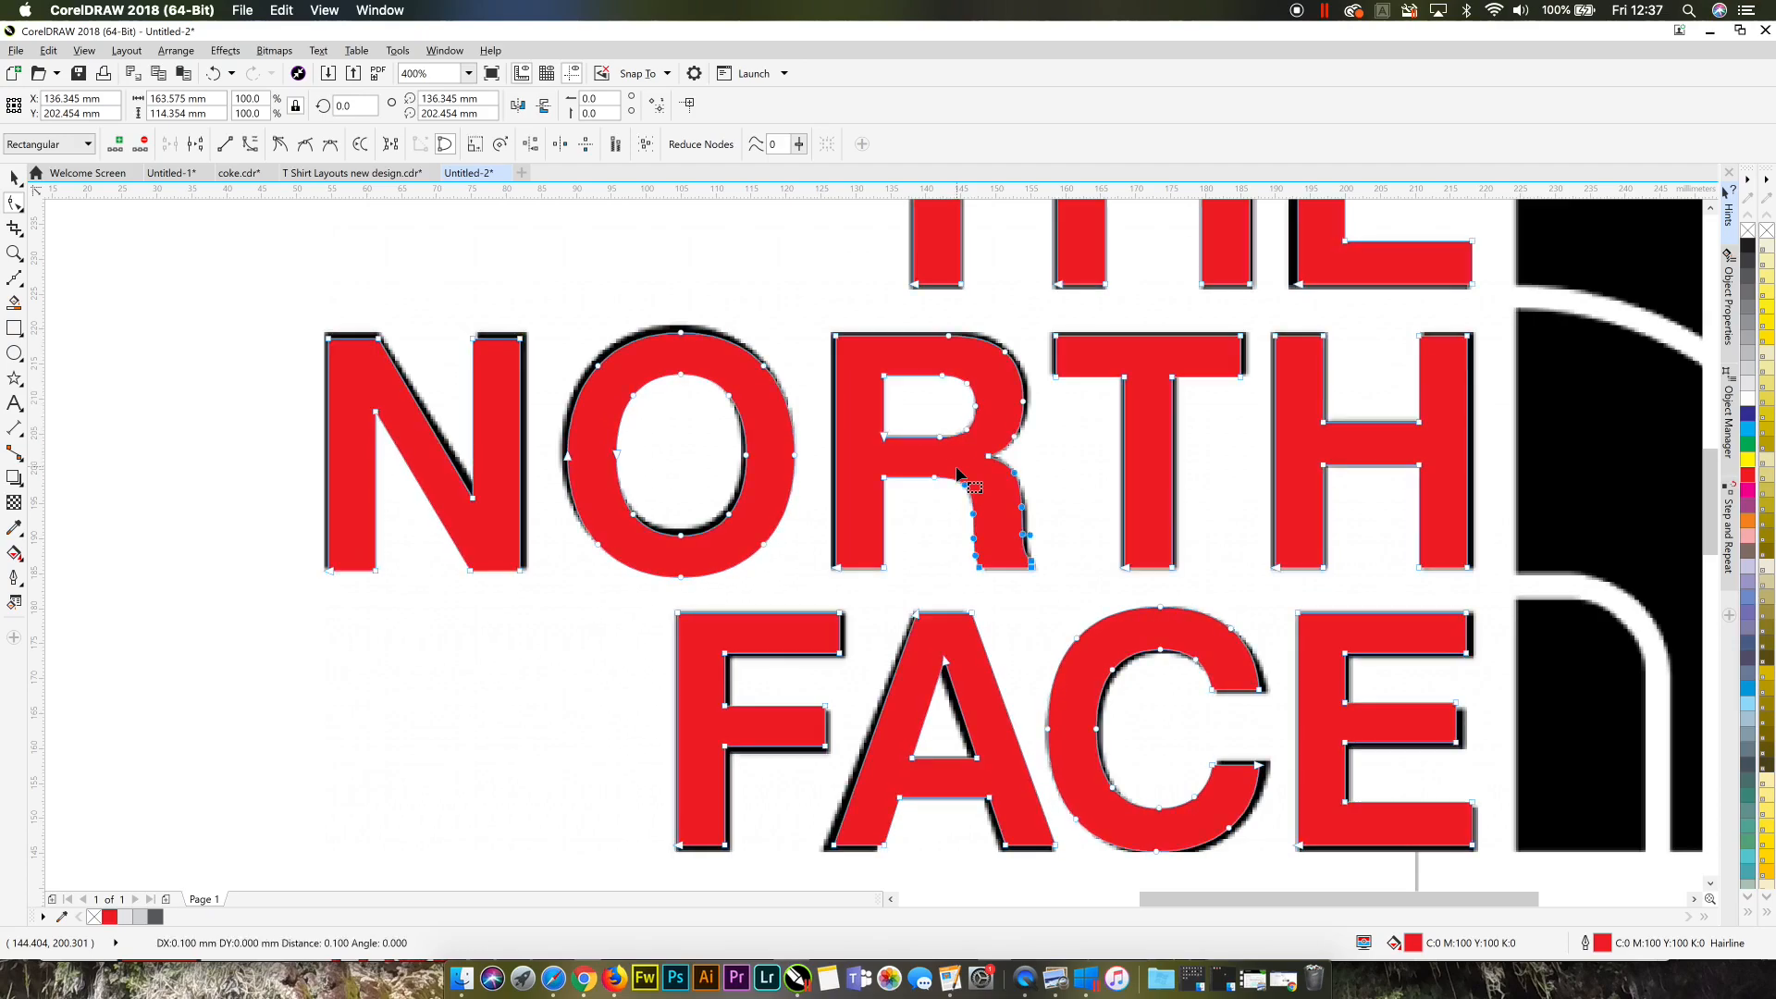
Step: Deselect the R's nodes and add a horizontal guideline along the baseline of NORTH
{"action": "left_click", "coordinate": [523, 263]}
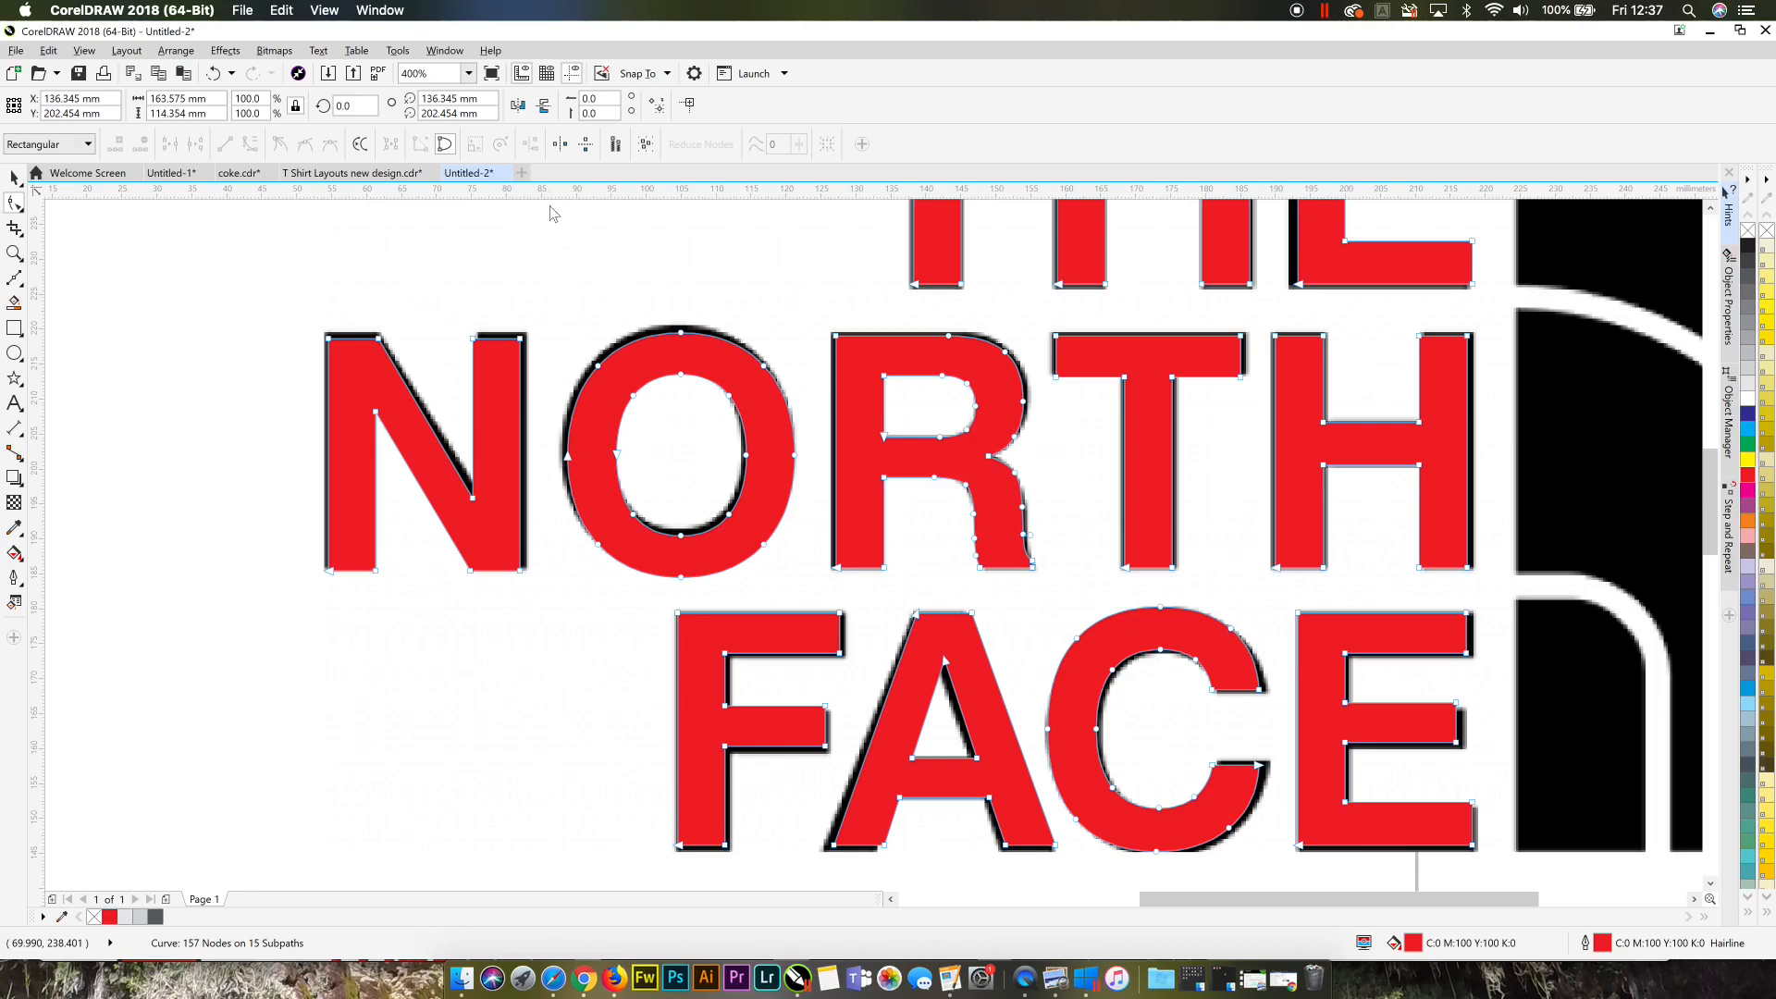
{"action": "left_click", "coordinate": [13, 177]}
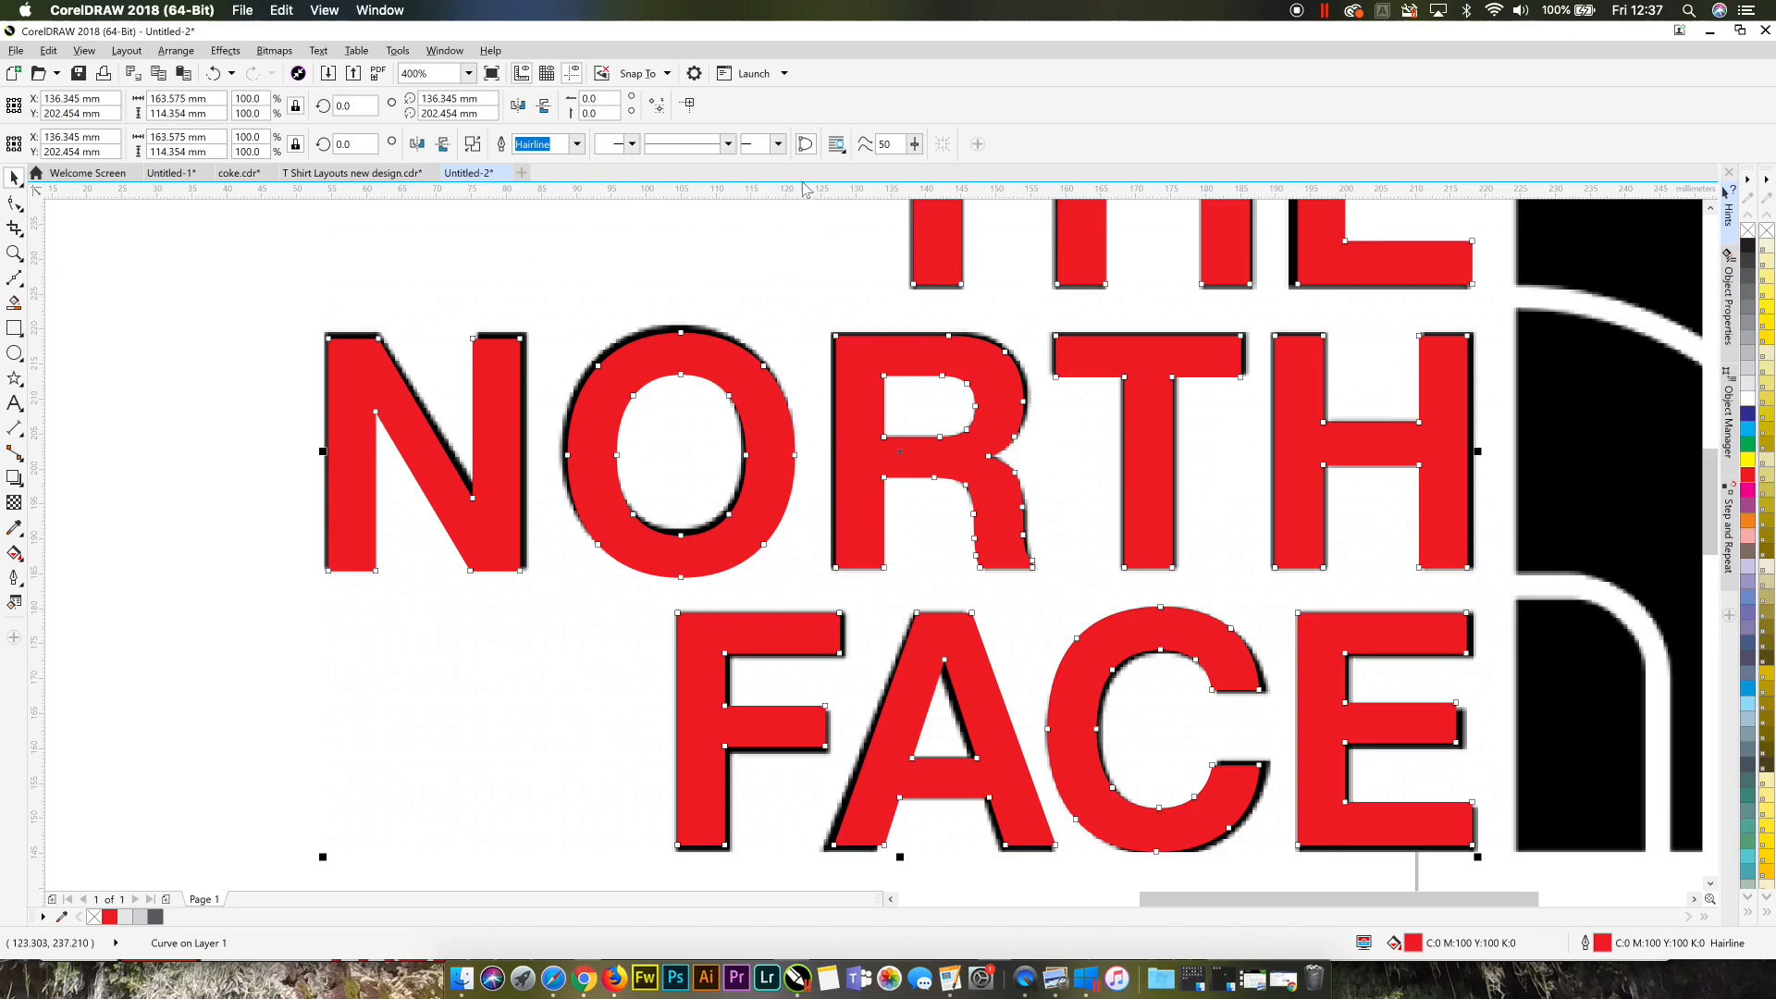
{"action": "left_click_drag", "start_coordinate": [818, 194], "coordinate": [817, 572]}
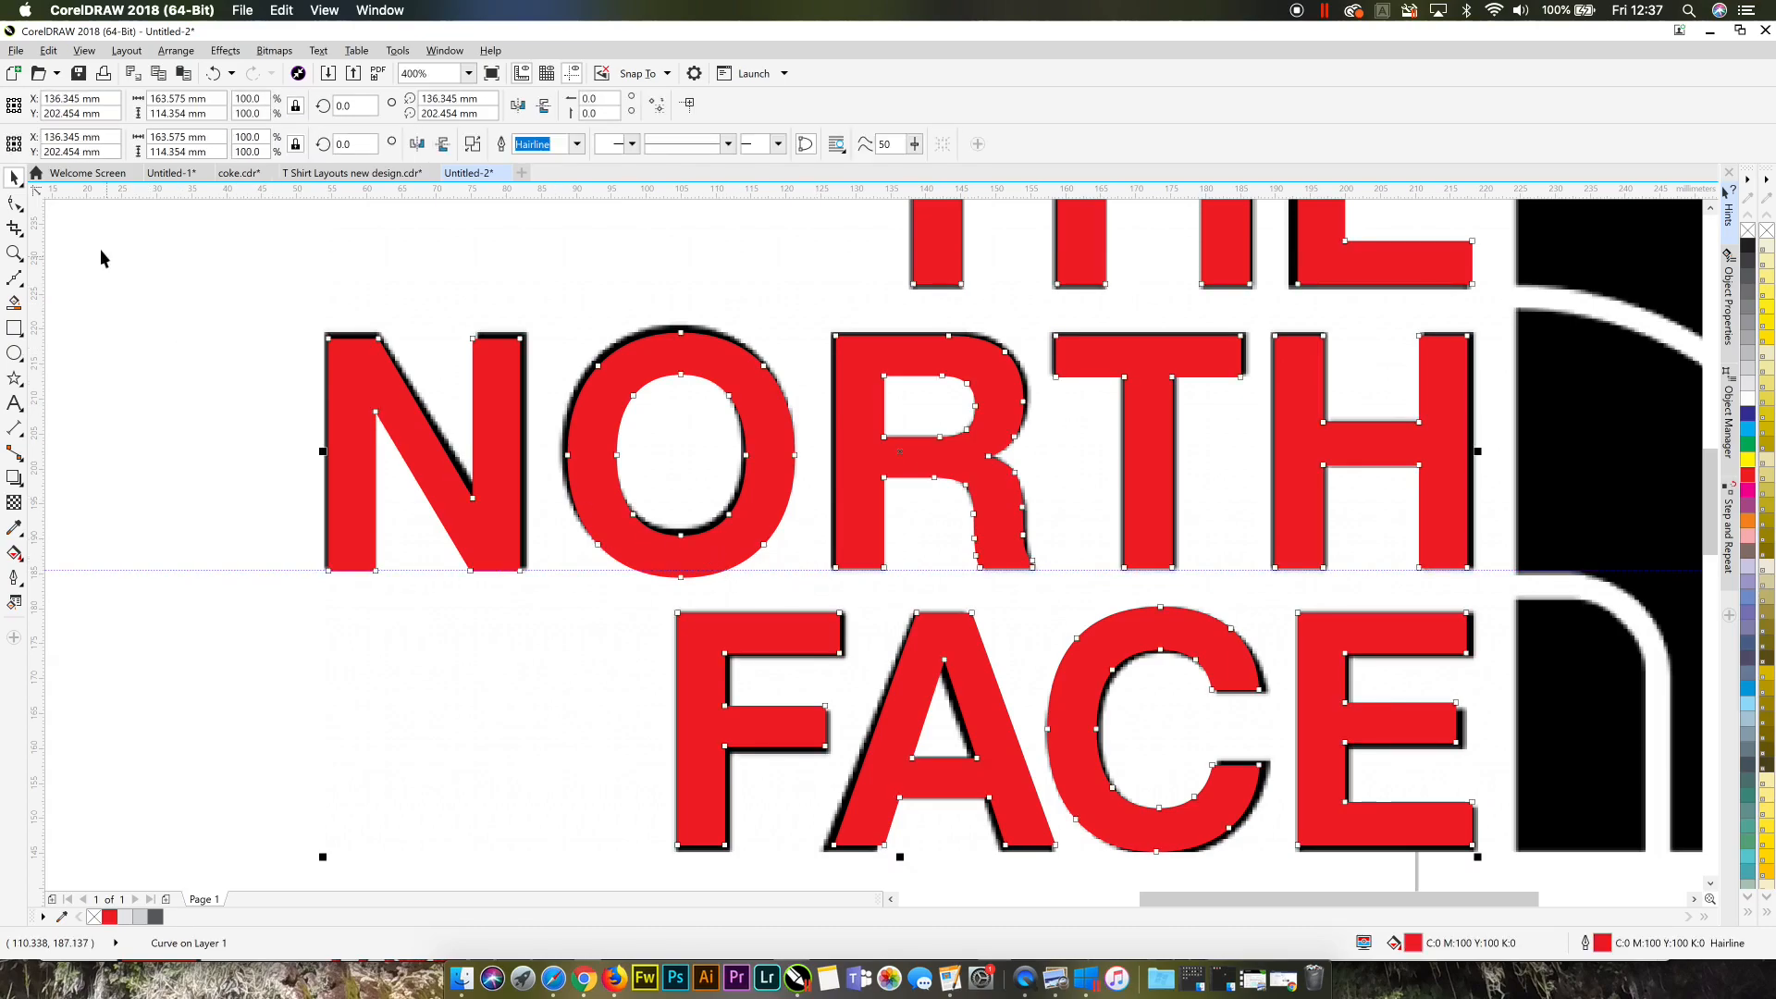
Step: Select all nodes of the O in NORTH with the Shape tool, raise the letter so its base meets the guideline, and deselect the lettering
{"action": "left_click", "coordinate": [14, 203]}
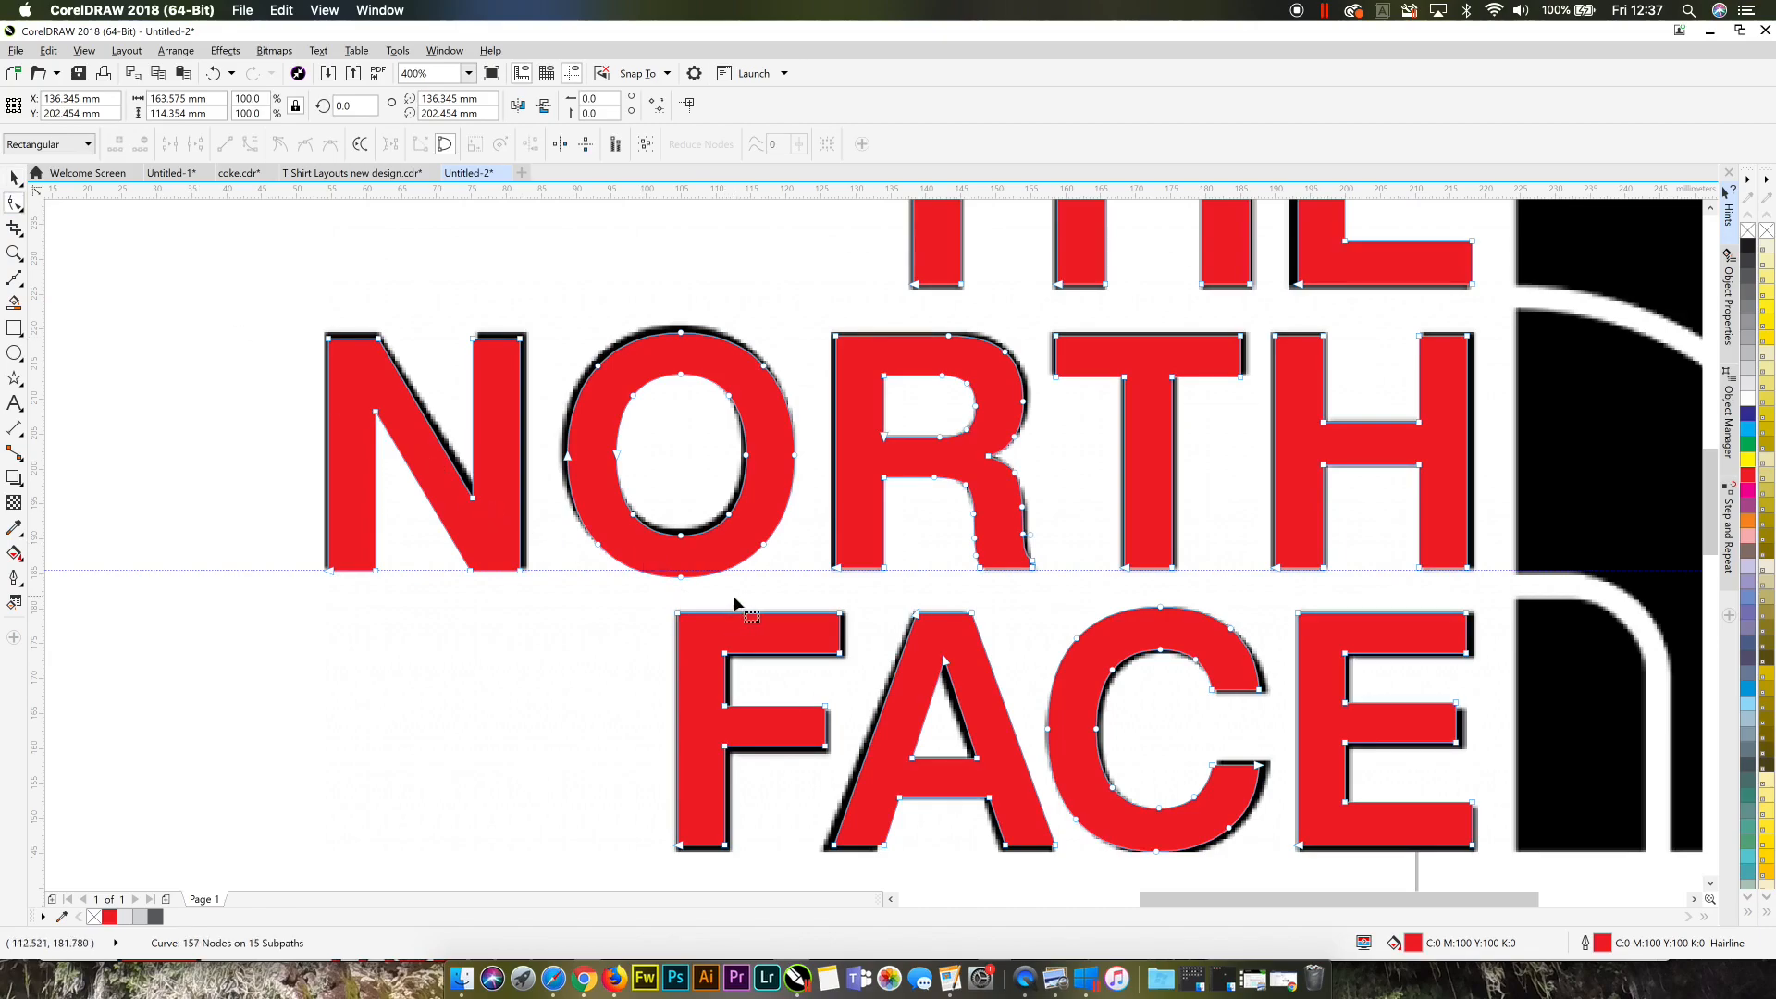
{"action": "left_click_drag", "start_coordinate": [552, 287], "coordinate": [763, 523]}
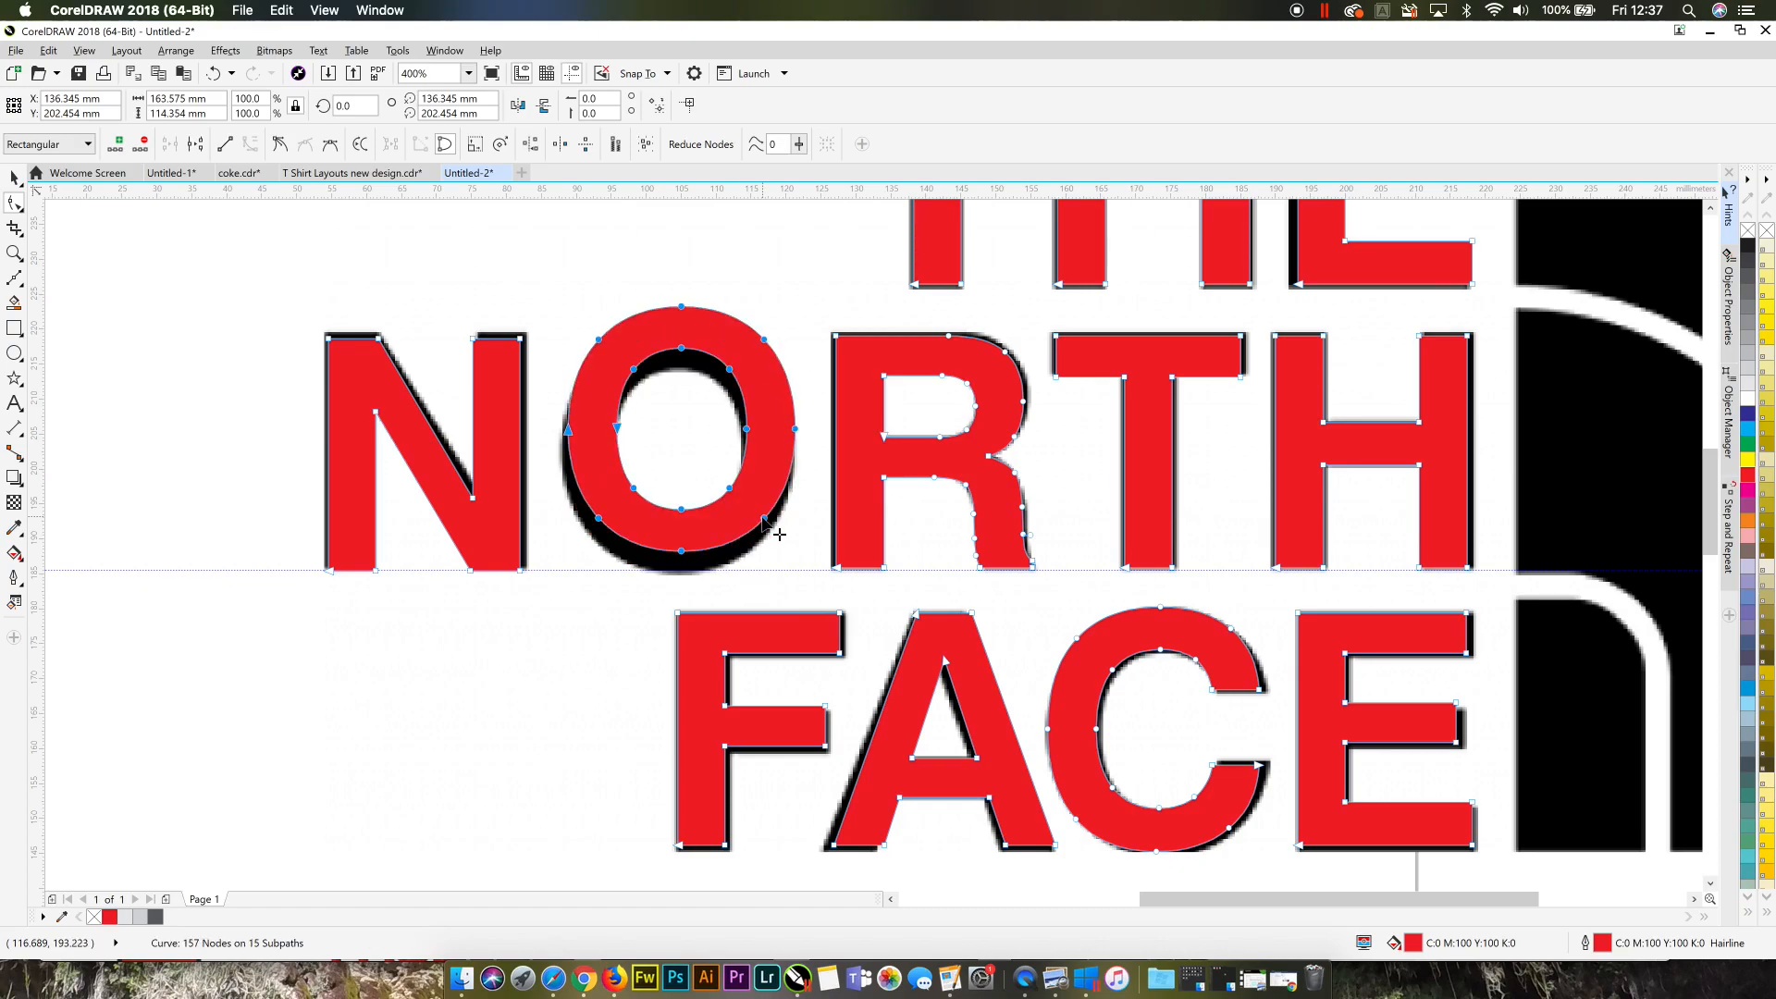
{"action": "left_click_drag", "start_coordinate": [681, 552], "coordinate": [681, 570]}
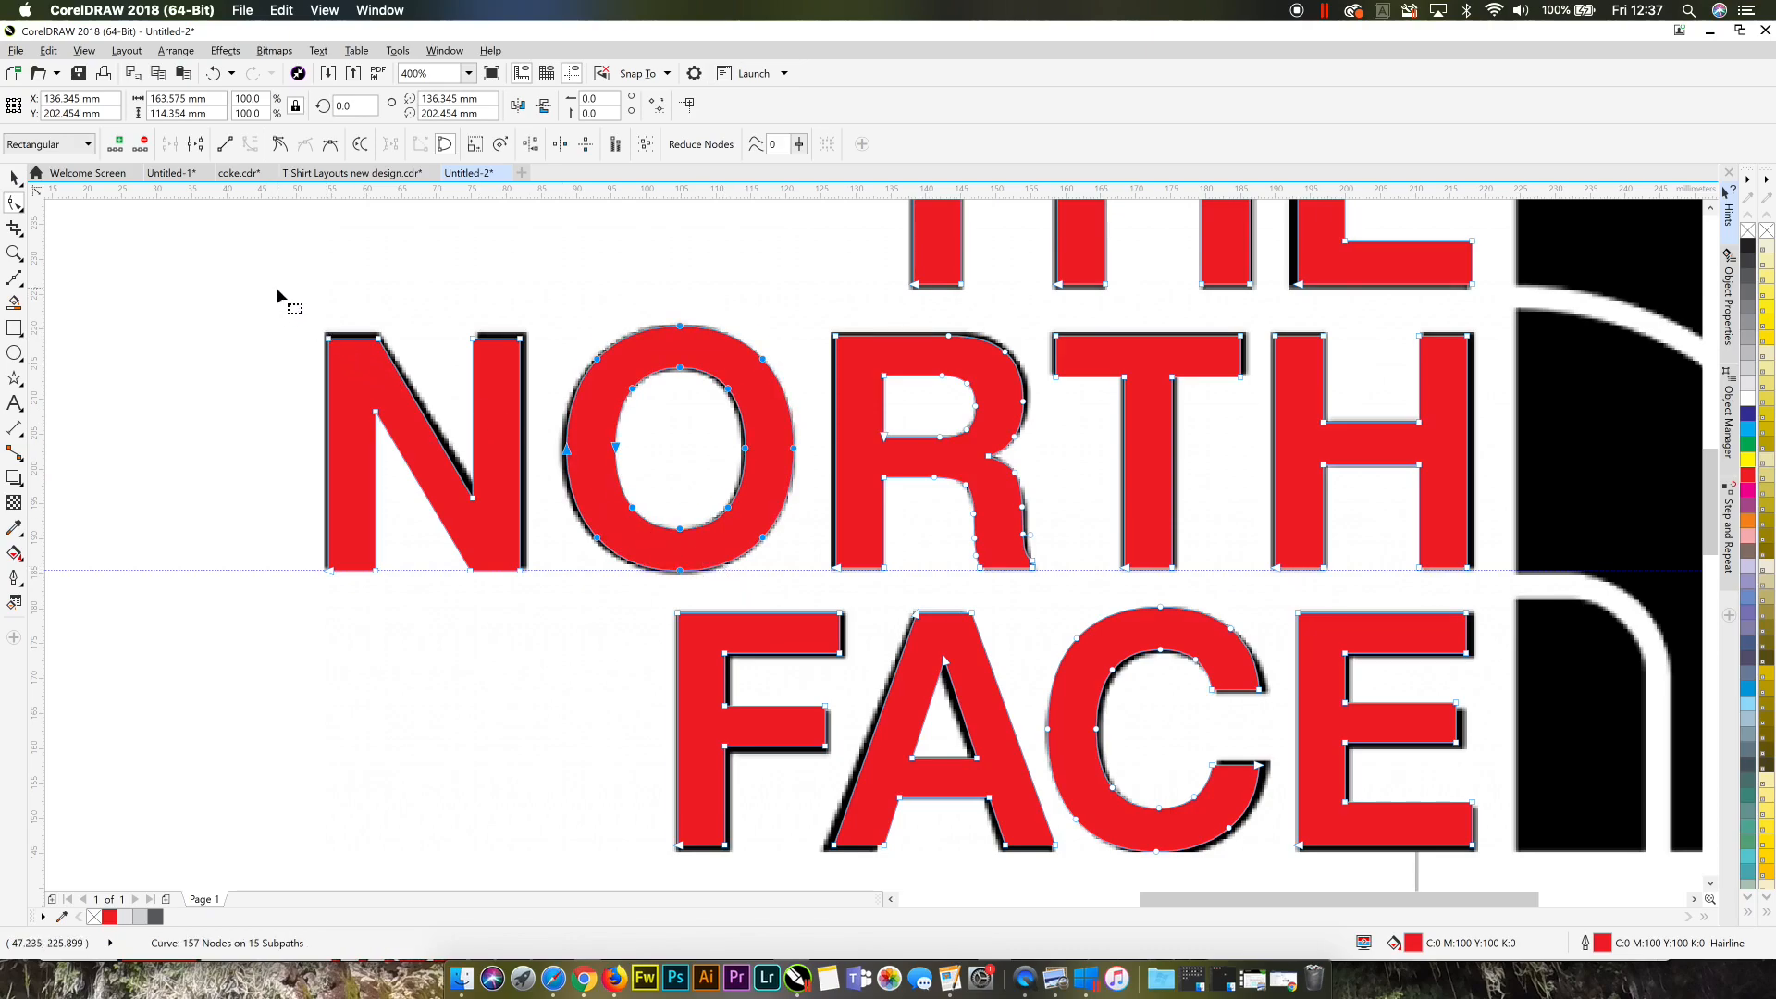
{"action": "scroll", "coordinate": [659, 323], "scroll_direction": "down", "scroll_amount": 3}
{"action": "left_click_drag", "start_coordinate": [658, 323], "coordinate": [577, 466]}
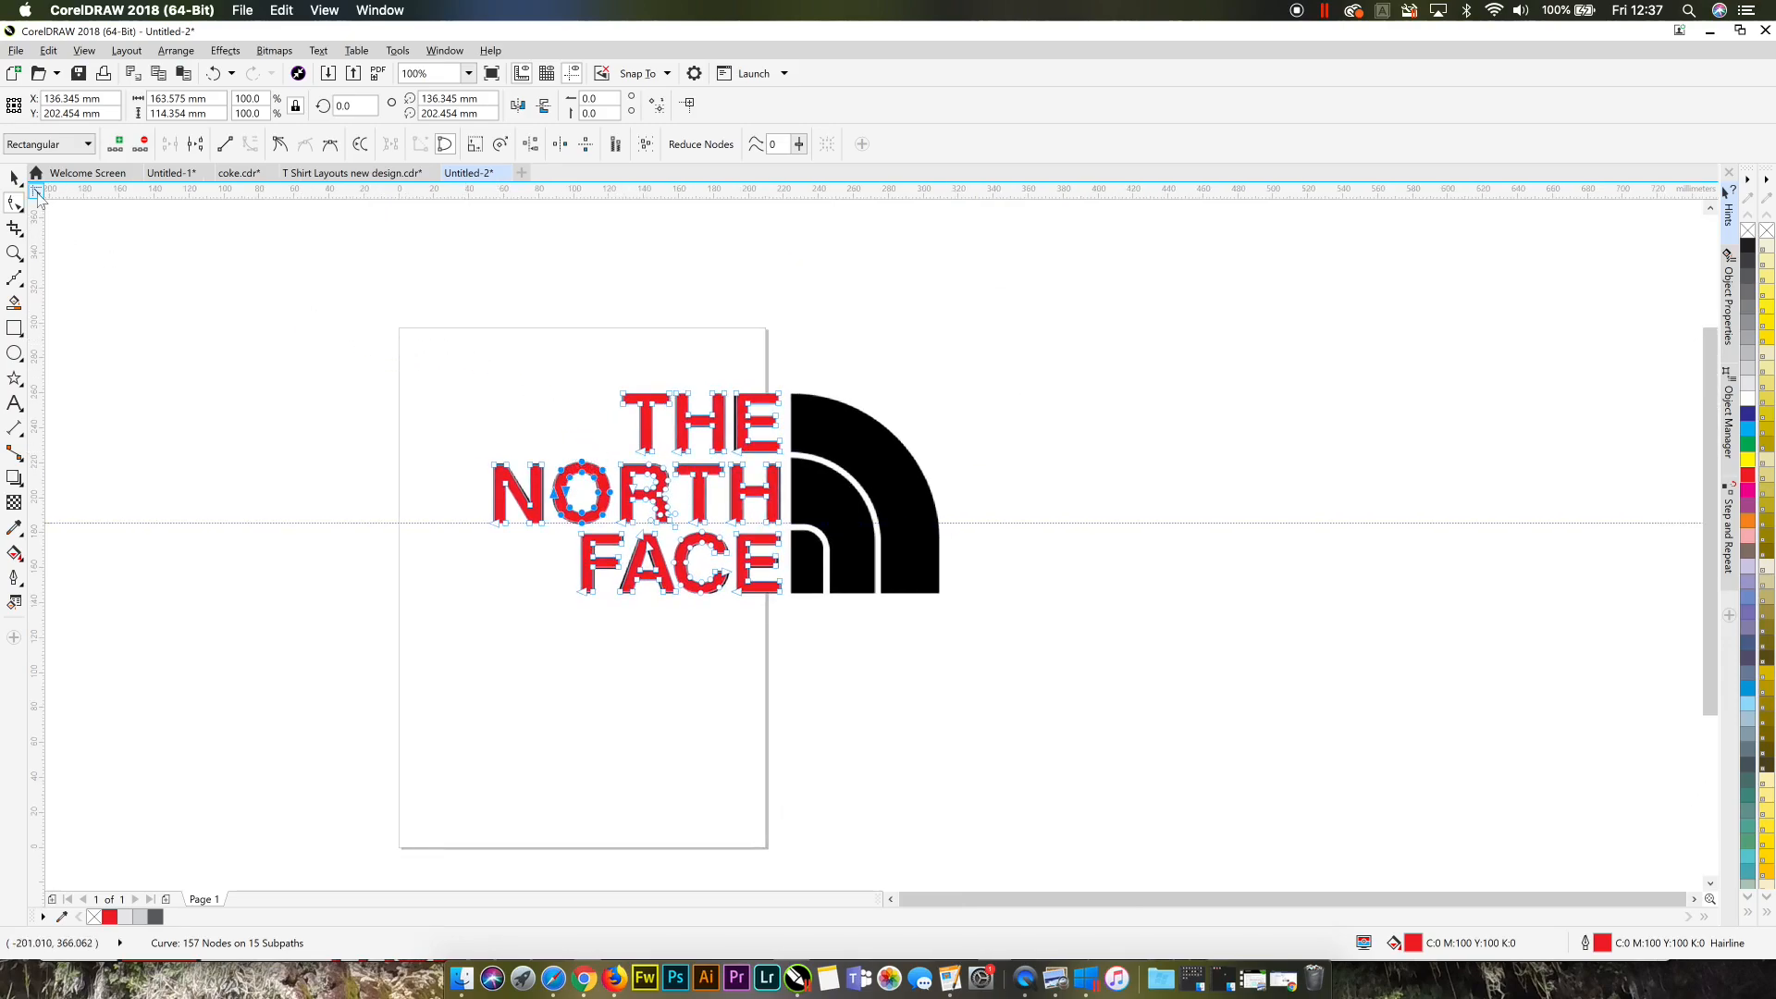
{"action": "left_click", "coordinate": [14, 178]}
{"action": "left_click", "coordinate": [542, 359]}
{"action": "left_click_drag", "start_coordinate": [359, 302], "coordinate": [469, 315]}
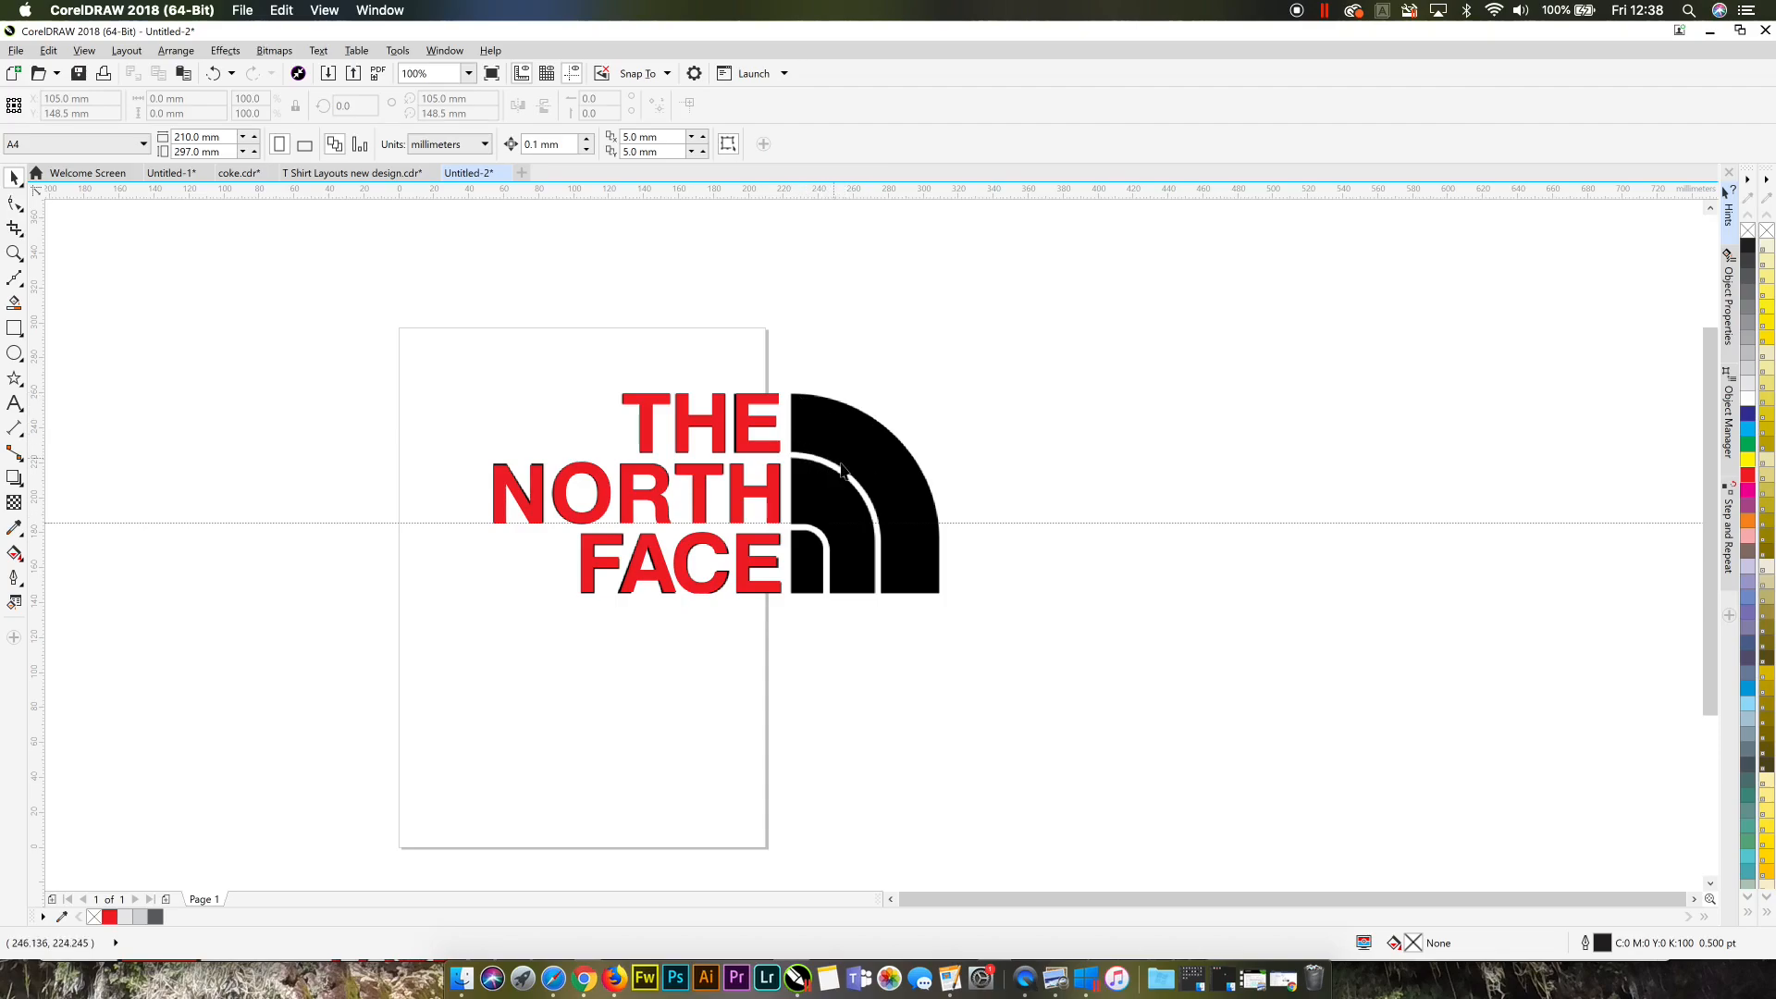
Step: Trace the logo's outermost black arc band with the Bézier tool as a closed outline about 87 × 115 mm, and deselect it
{"action": "left_click", "coordinate": [14, 278]}
{"action": "left_click", "coordinate": [788, 394]}
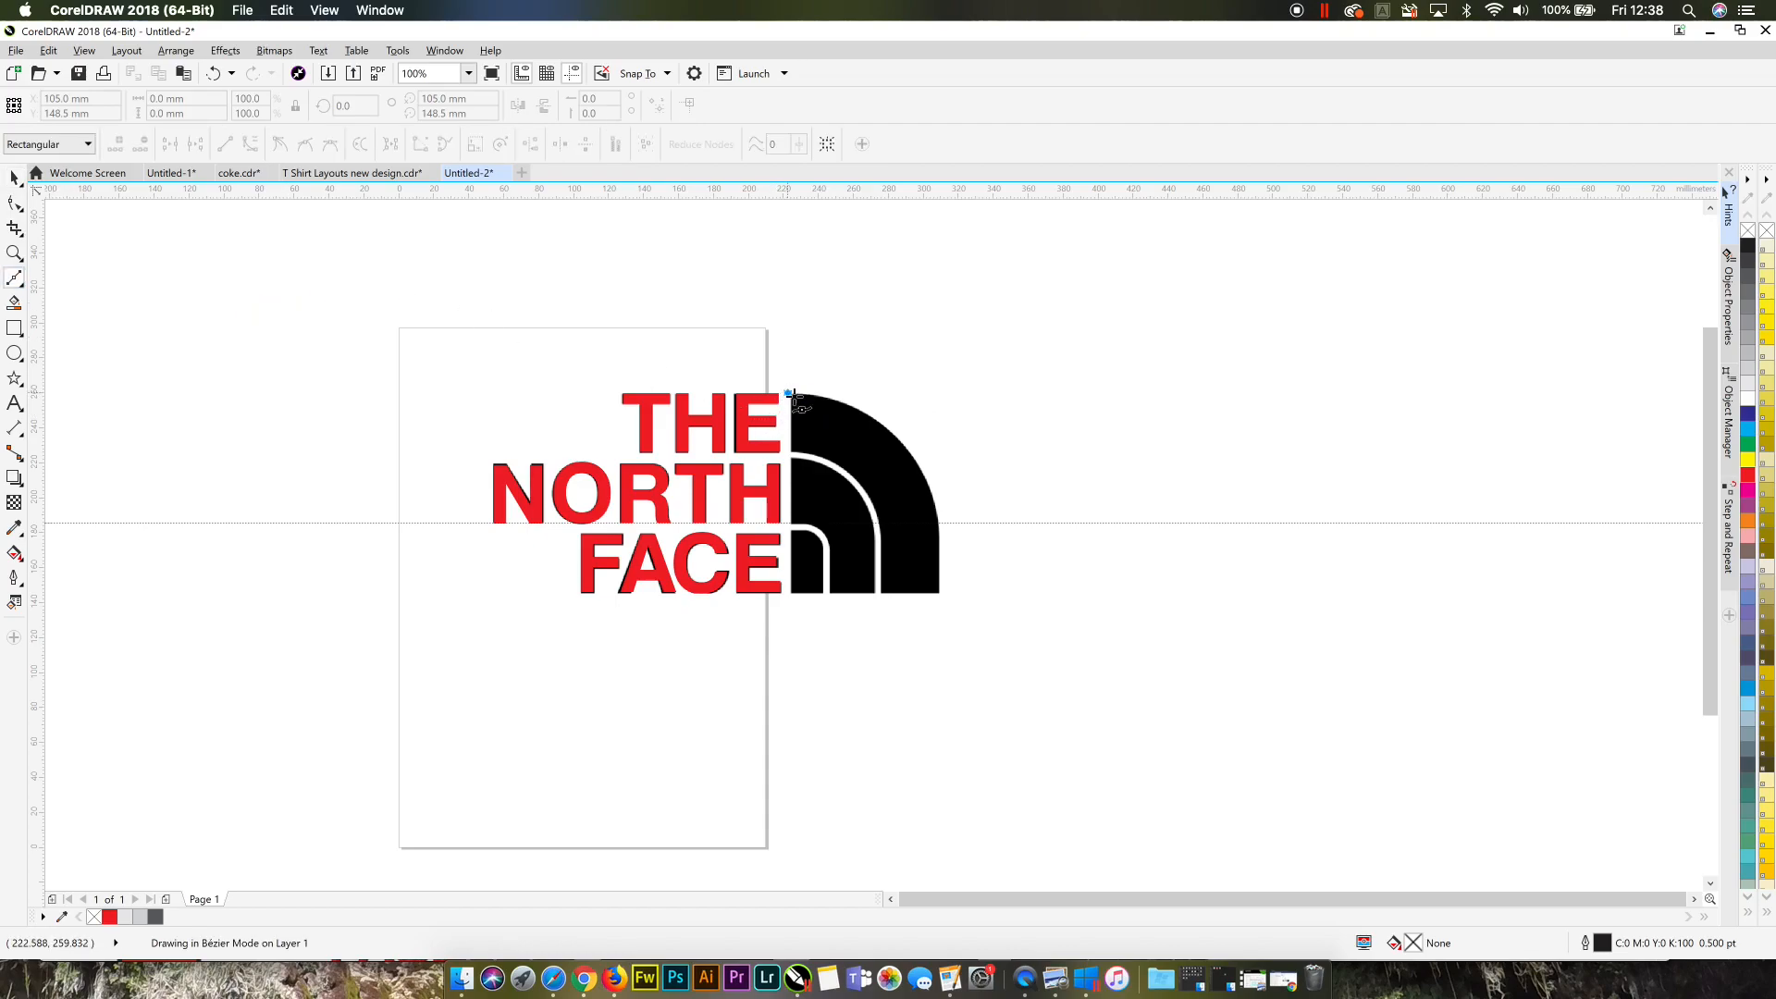
{"action": "left_click_drag", "start_coordinate": [883, 424], "coordinate": [932, 500]}
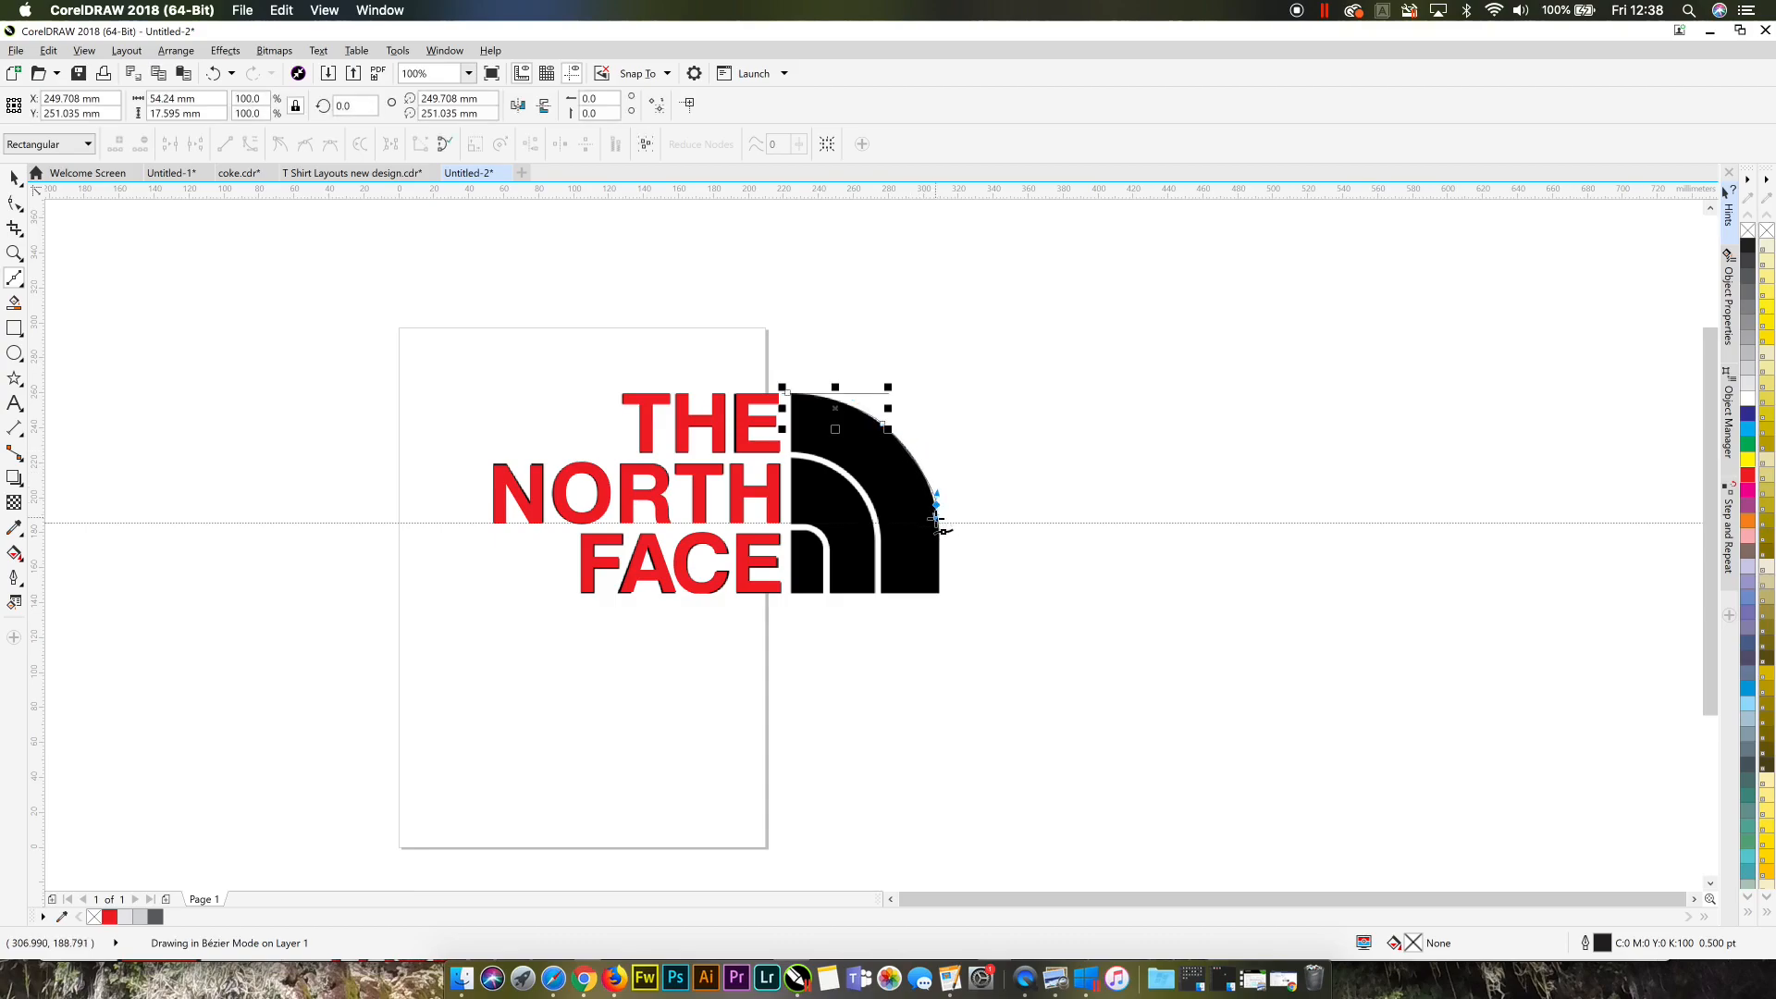
{"action": "left_click", "coordinate": [940, 594]}
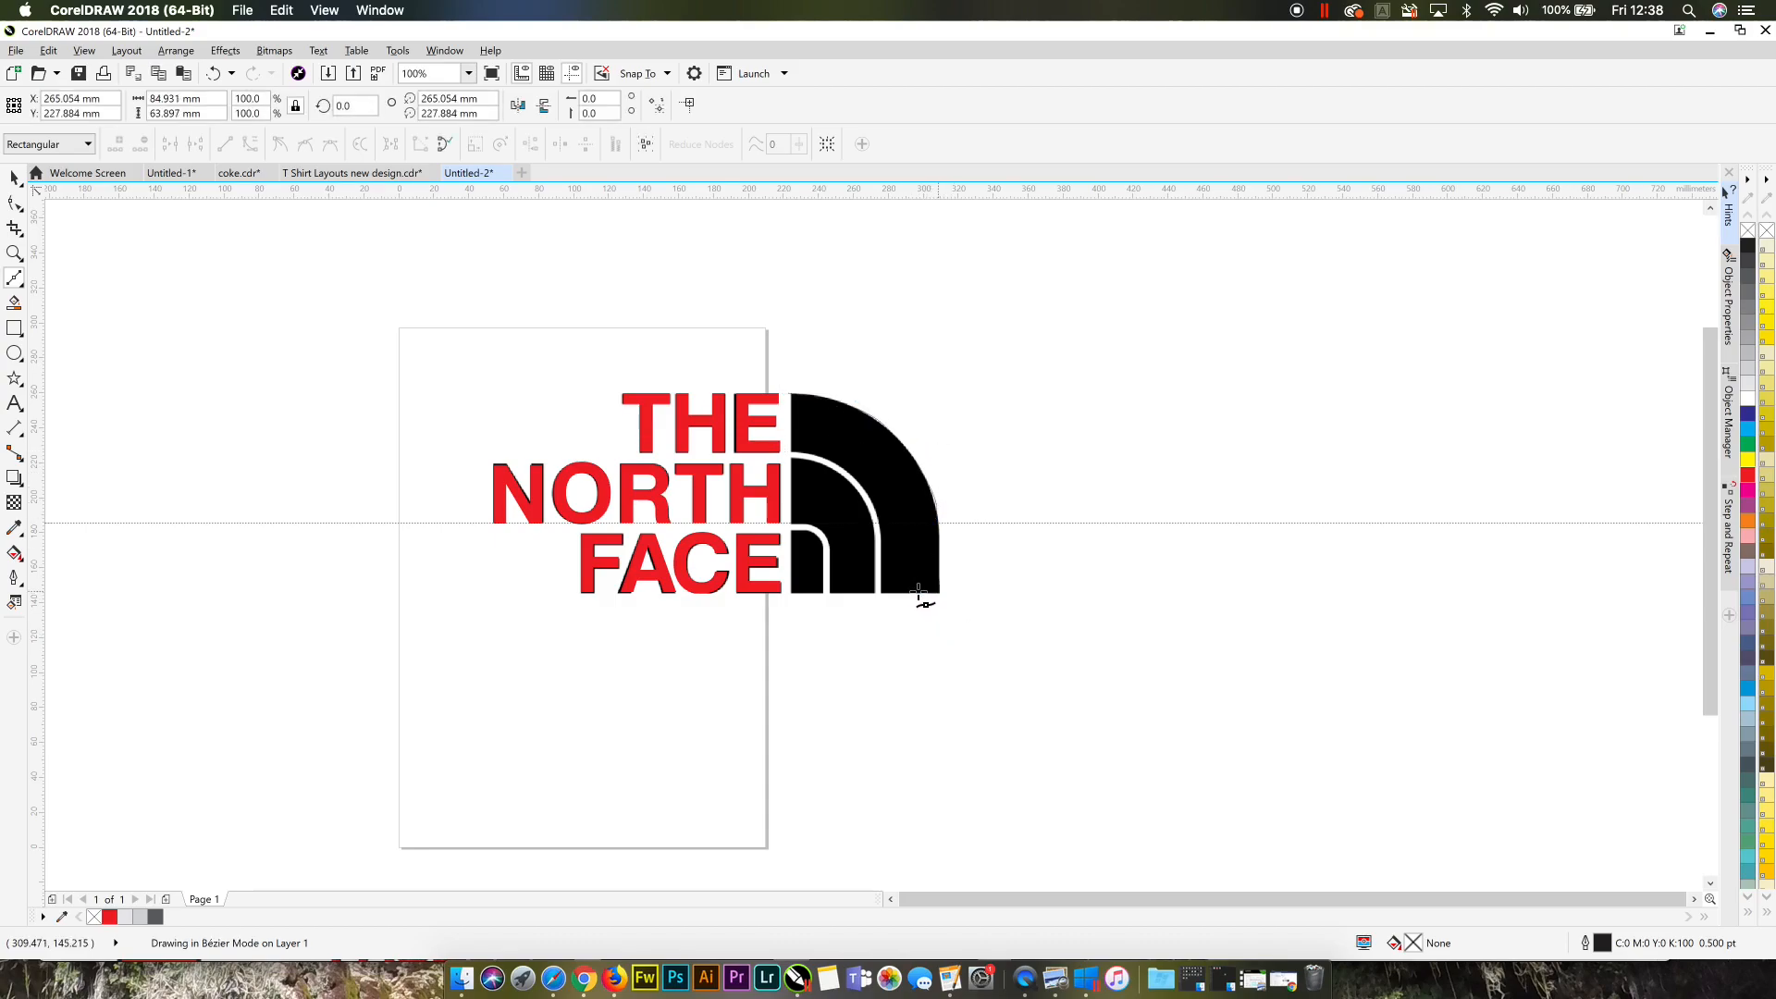
{"action": "left_click", "coordinate": [884, 593]}
{"action": "left_click", "coordinate": [879, 520]}
{"action": "left_click_drag", "start_coordinate": [853, 474], "coordinate": [828, 463]}
{"action": "left_click", "coordinate": [790, 451]}
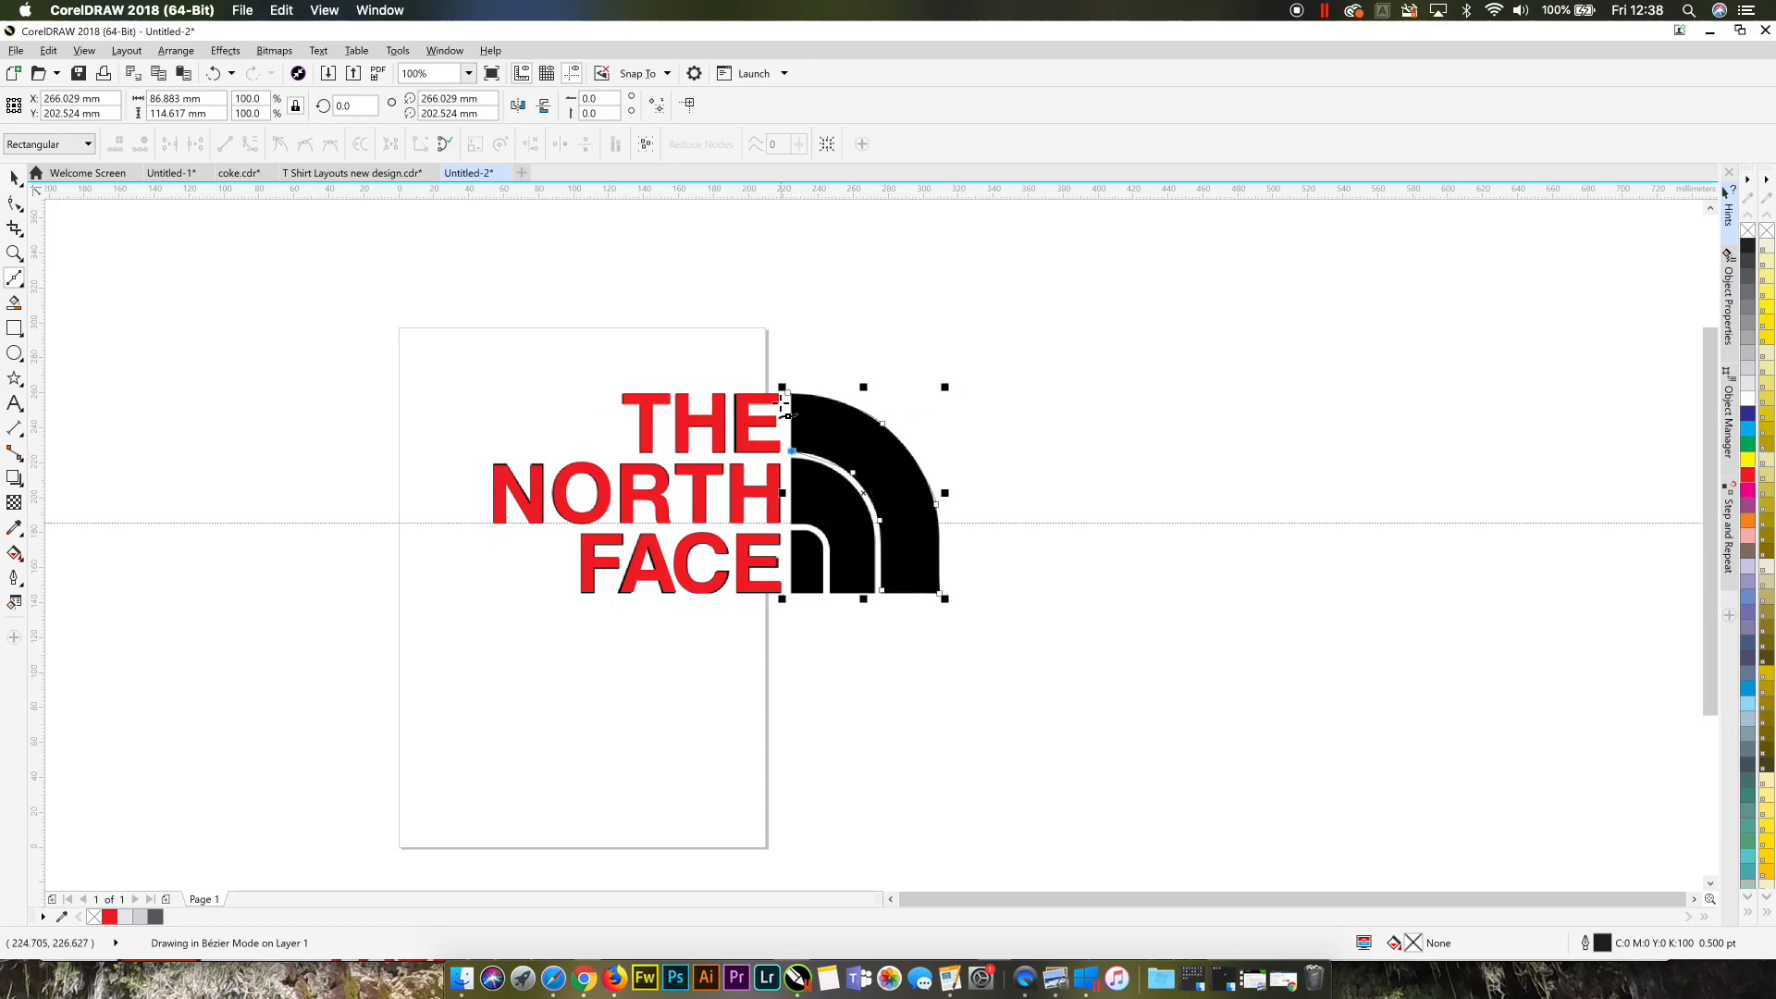
{"action": "left_click", "coordinate": [782, 389]}
{"action": "left_click", "coordinate": [14, 178]}
{"action": "left_click", "coordinate": [223, 258]}
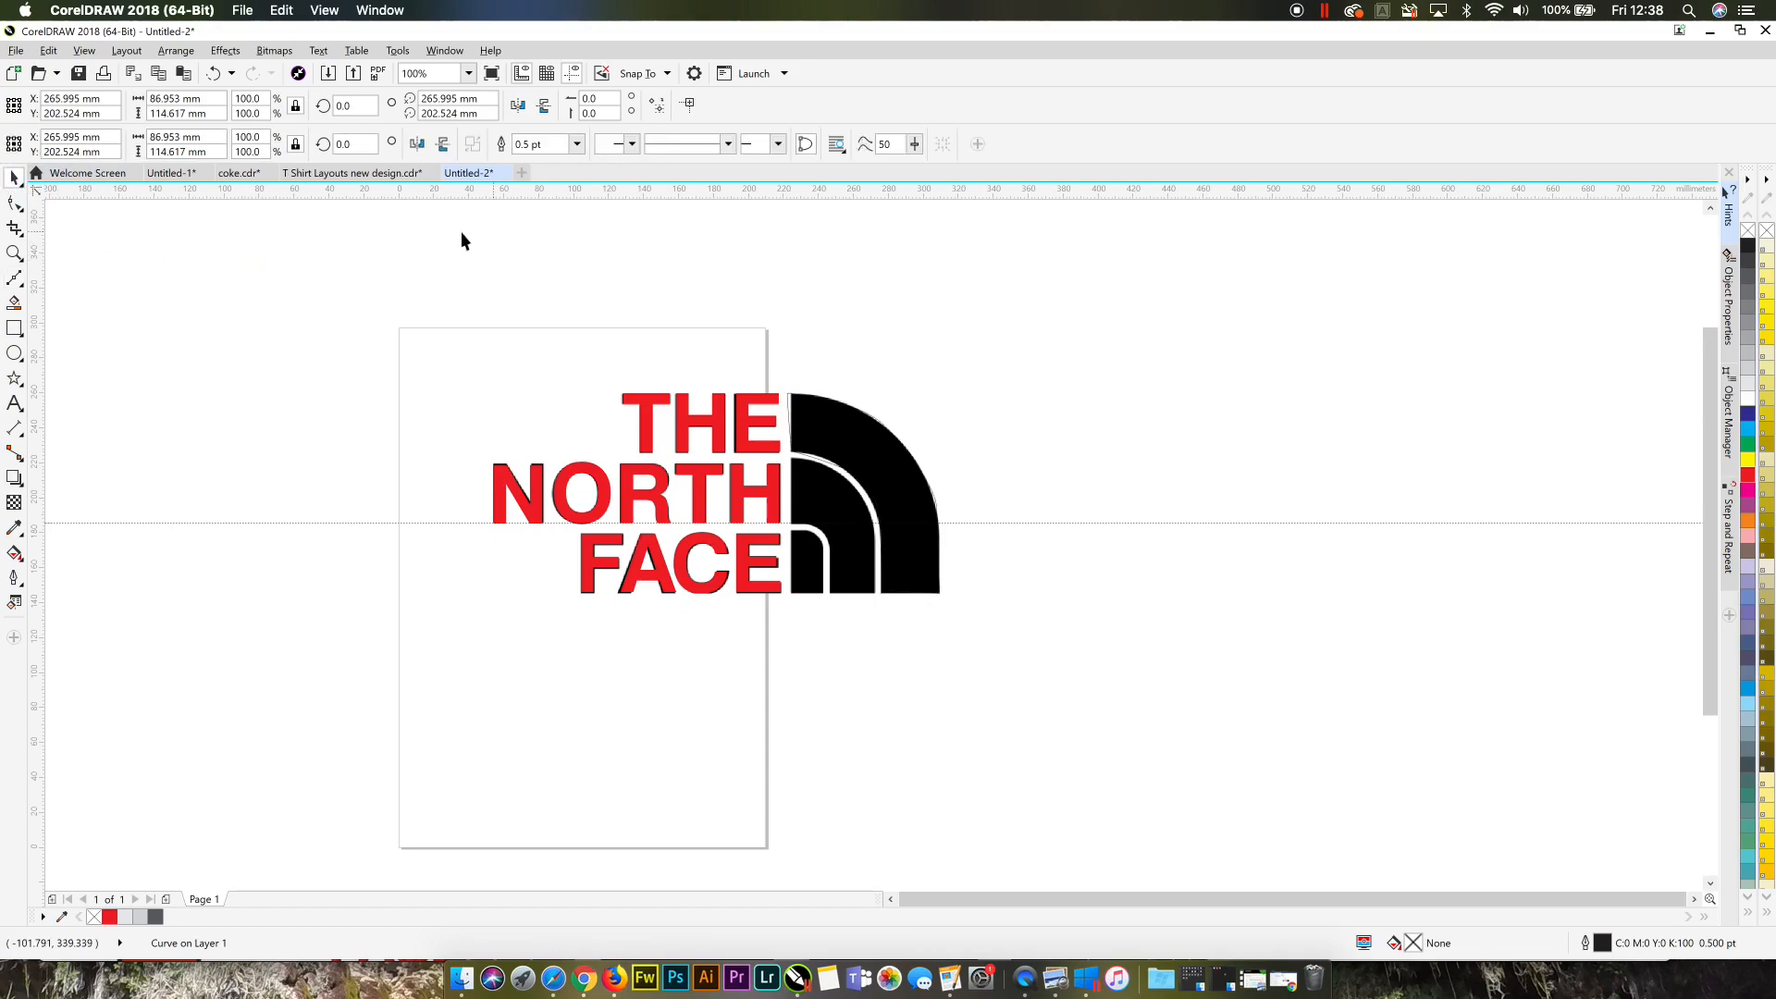